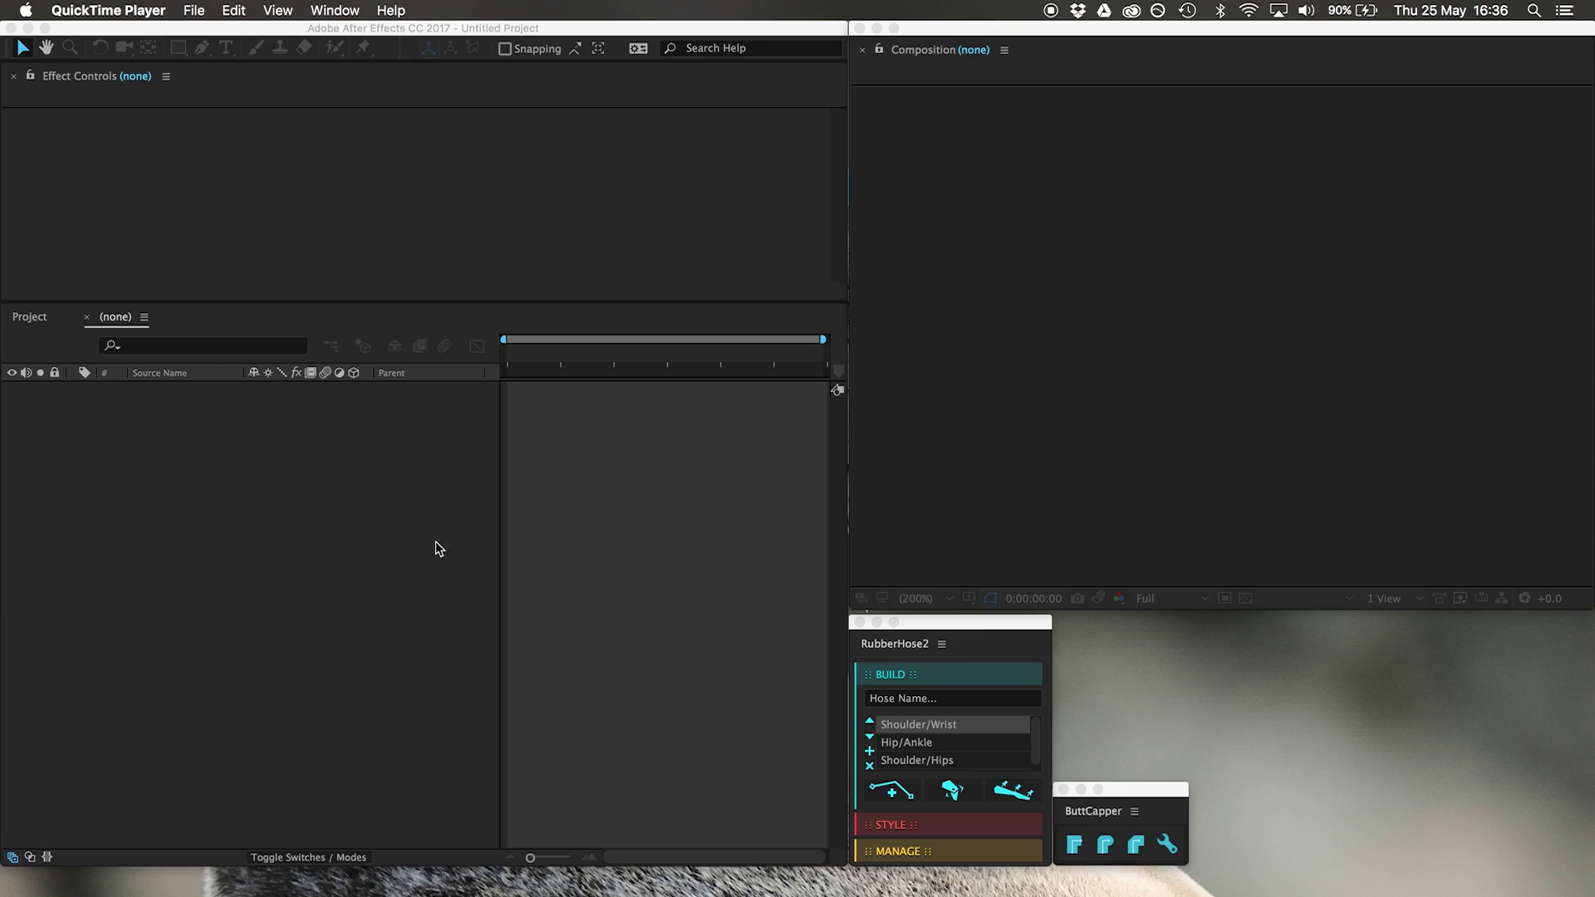
Create a new 1000 x 1000 px composition with a frame rate of 15 frames per second.
{"action": "left_click", "coordinate": [349, 505]}
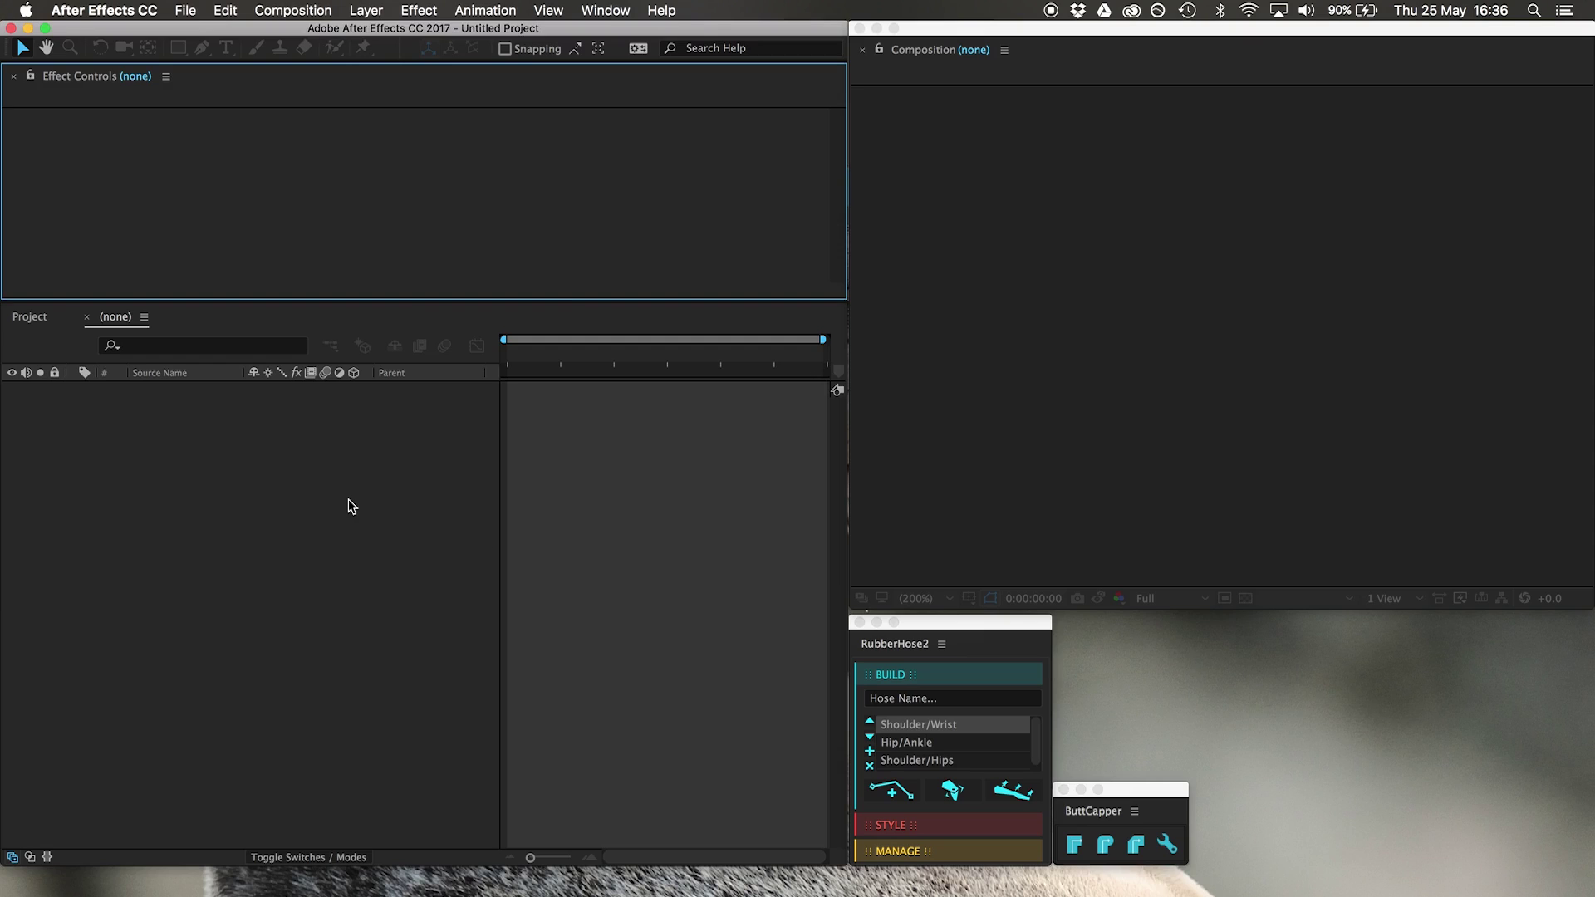
{"action": "left_click", "coordinate": [327, 6]}
{"action": "left_click", "coordinate": [305, 31]}
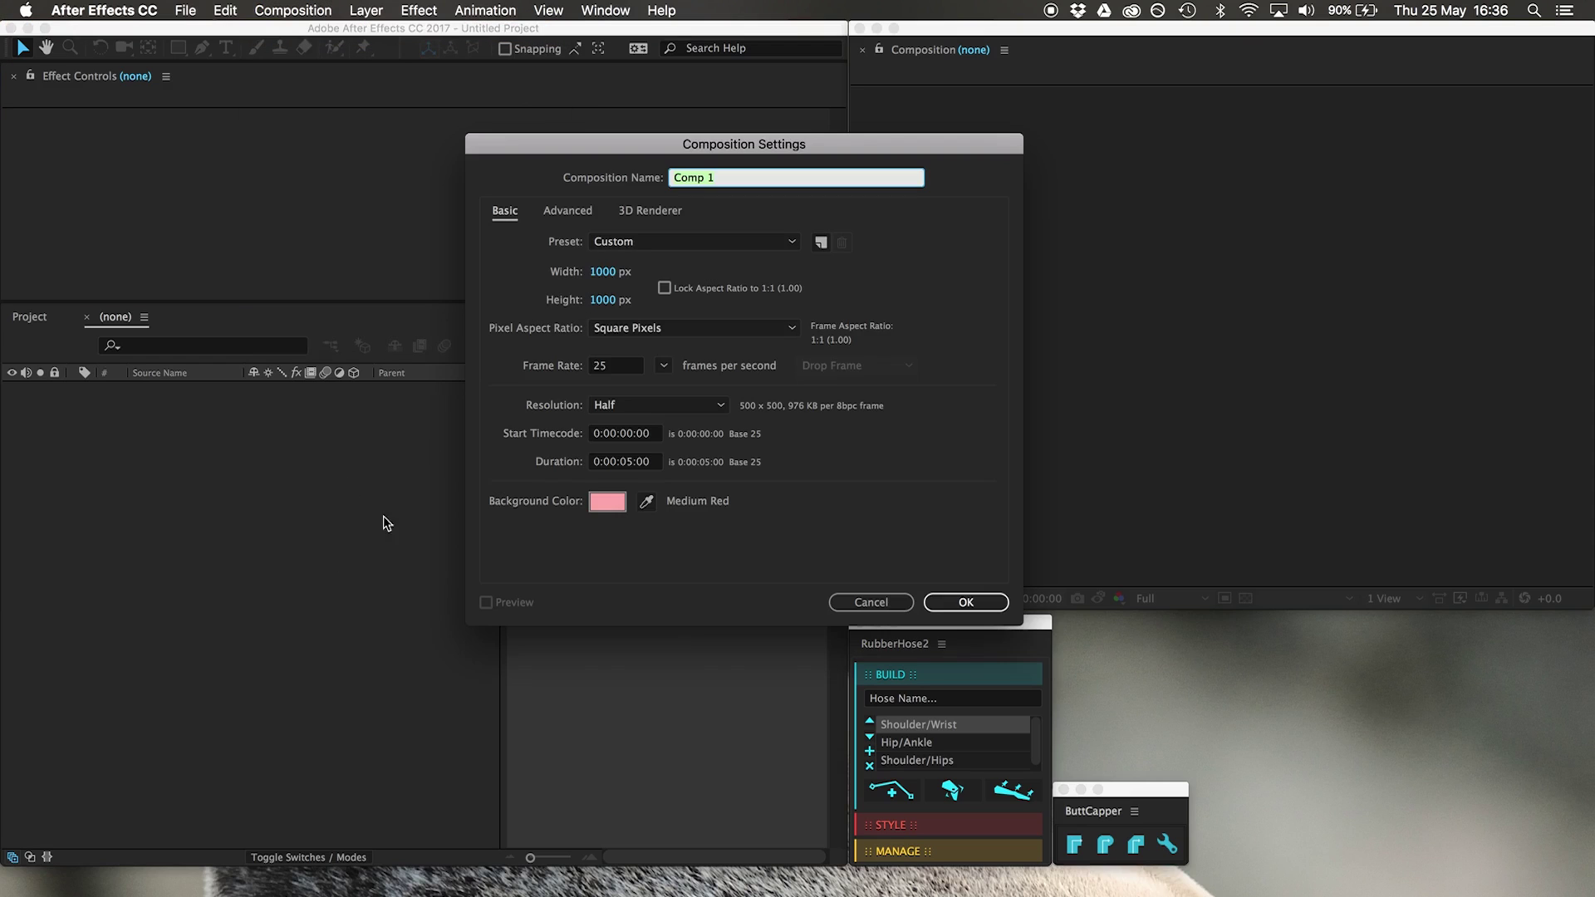
{"action": "left_click", "coordinate": [610, 373]}
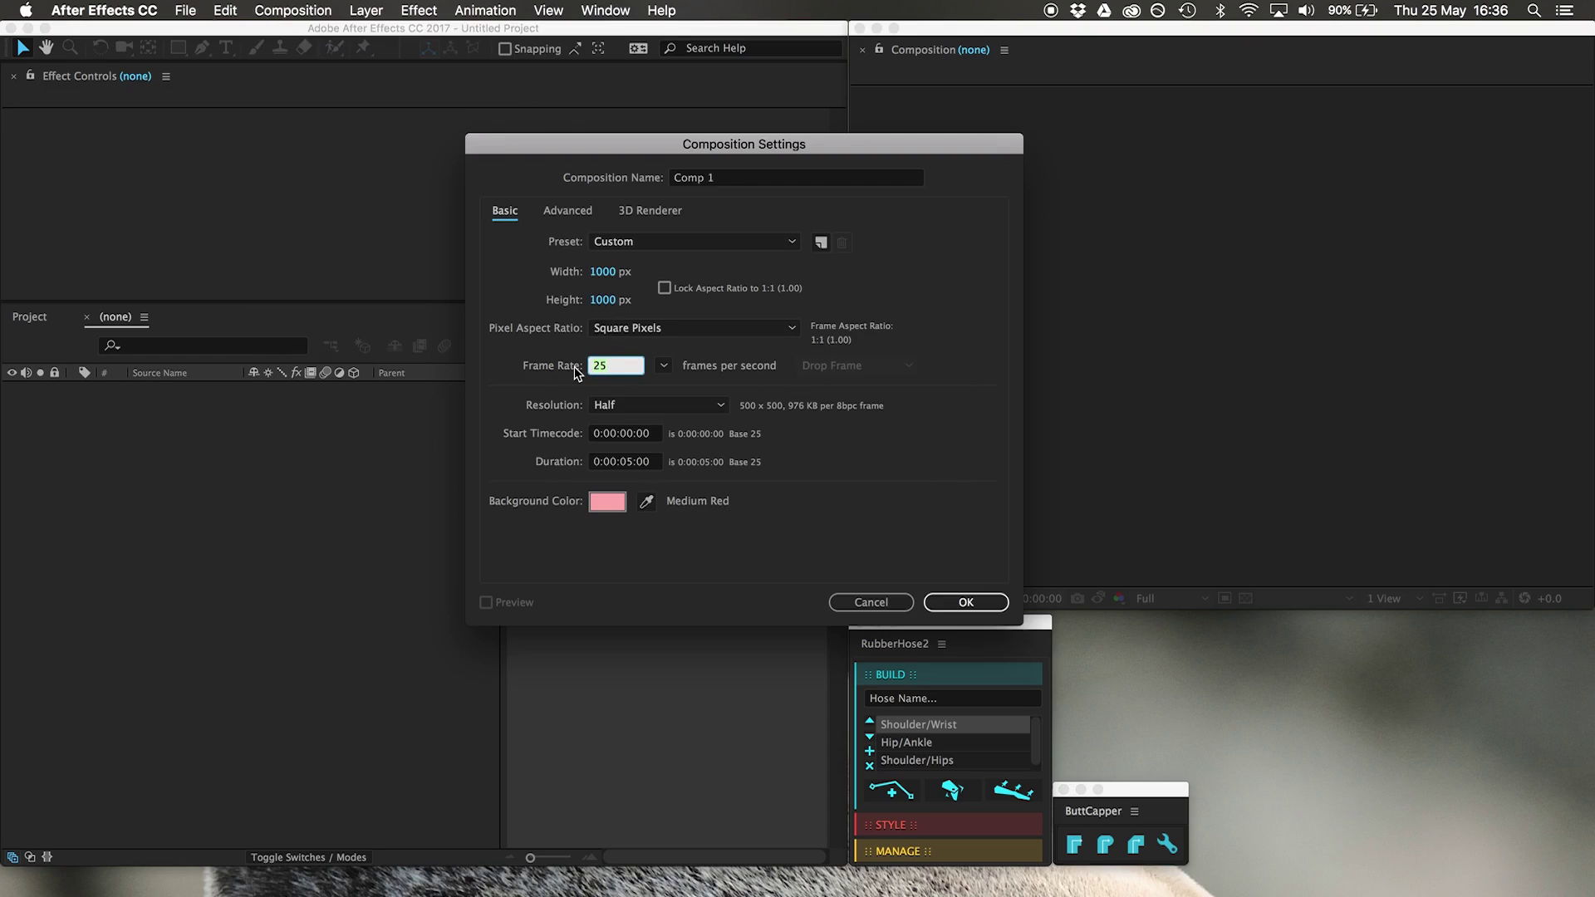
{"action": "key", "text": "Return"}
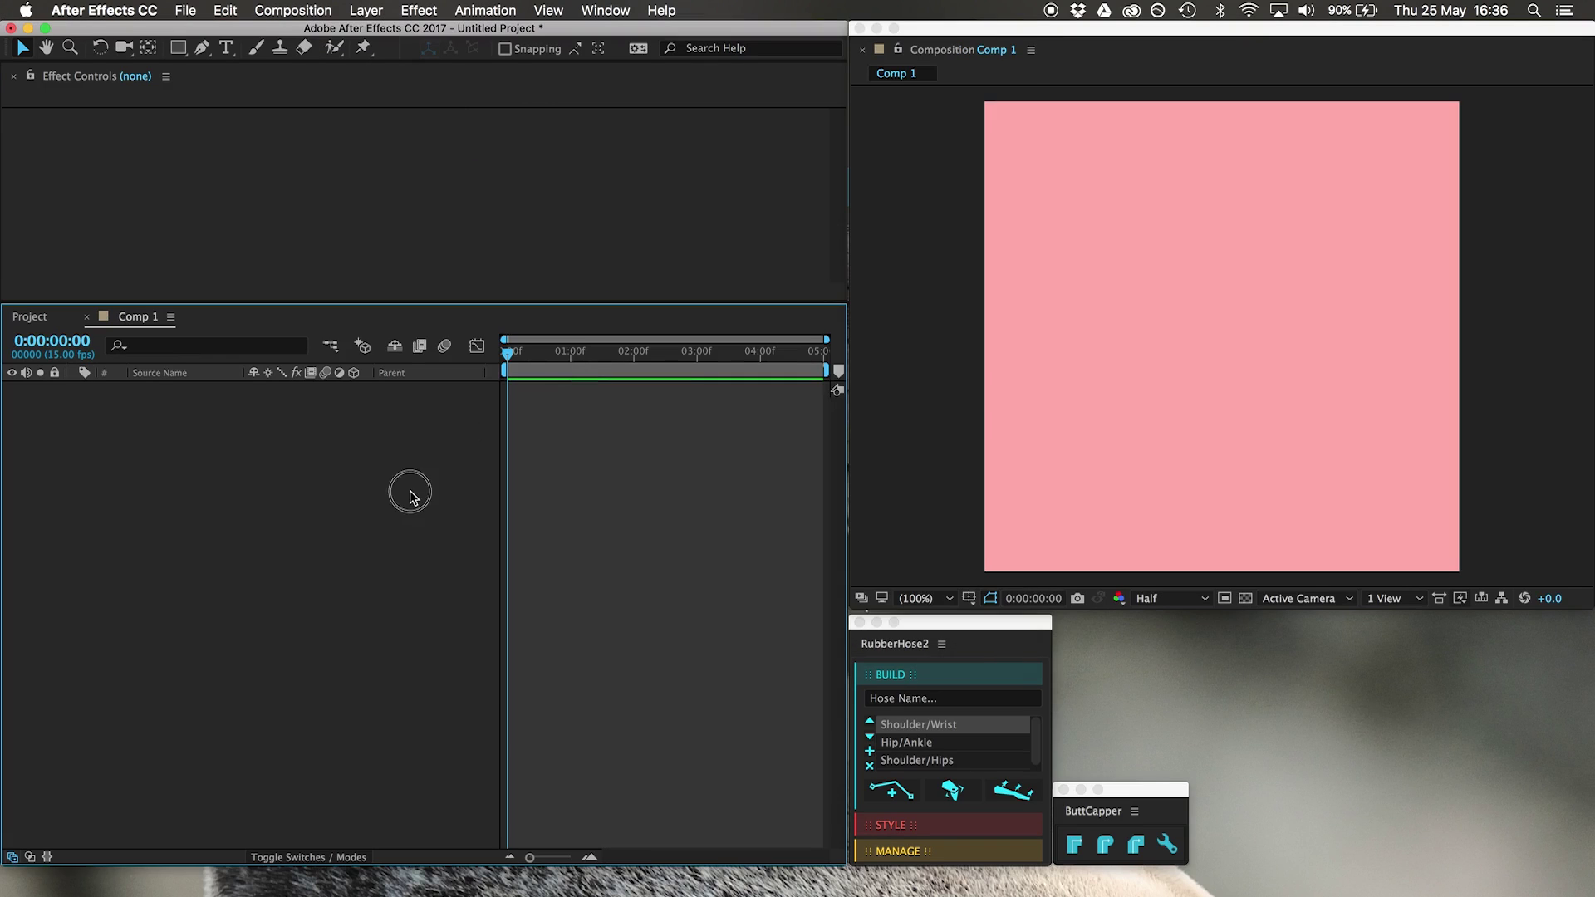
Set the composition's work area to run from 0:00:01:00 to 0:00:02:00.
{"action": "left_click", "coordinate": [571, 353]}
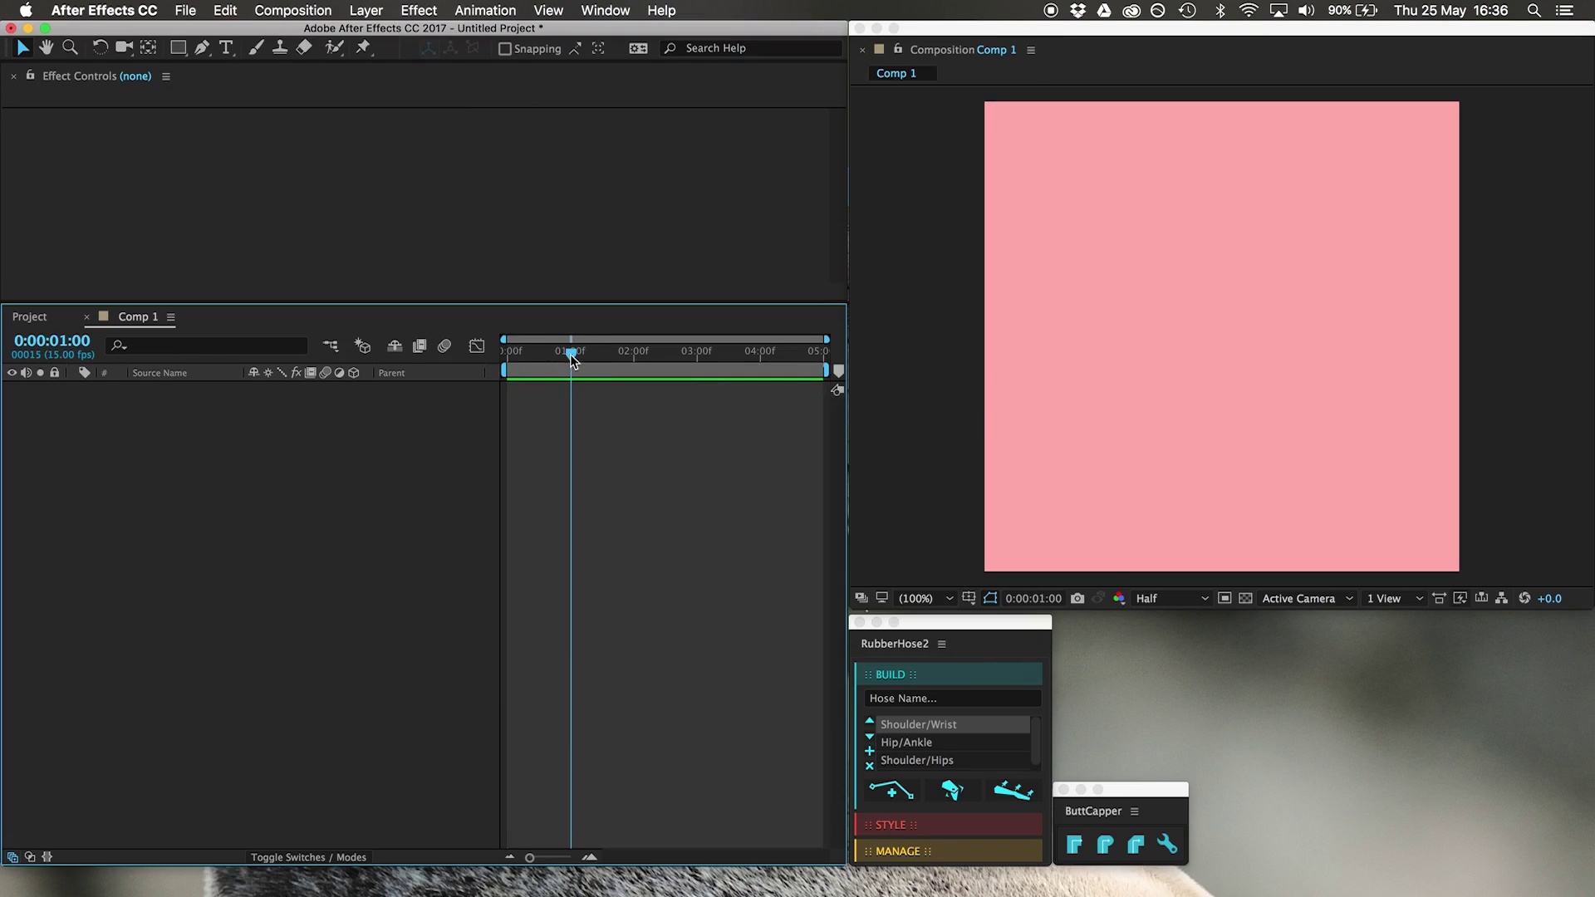
{"action": "left_click", "coordinate": [590, 857]}
{"action": "left_click_drag", "start_coordinate": [636, 338], "coordinate": [738, 355]}
{"action": "key", "text": "n"}
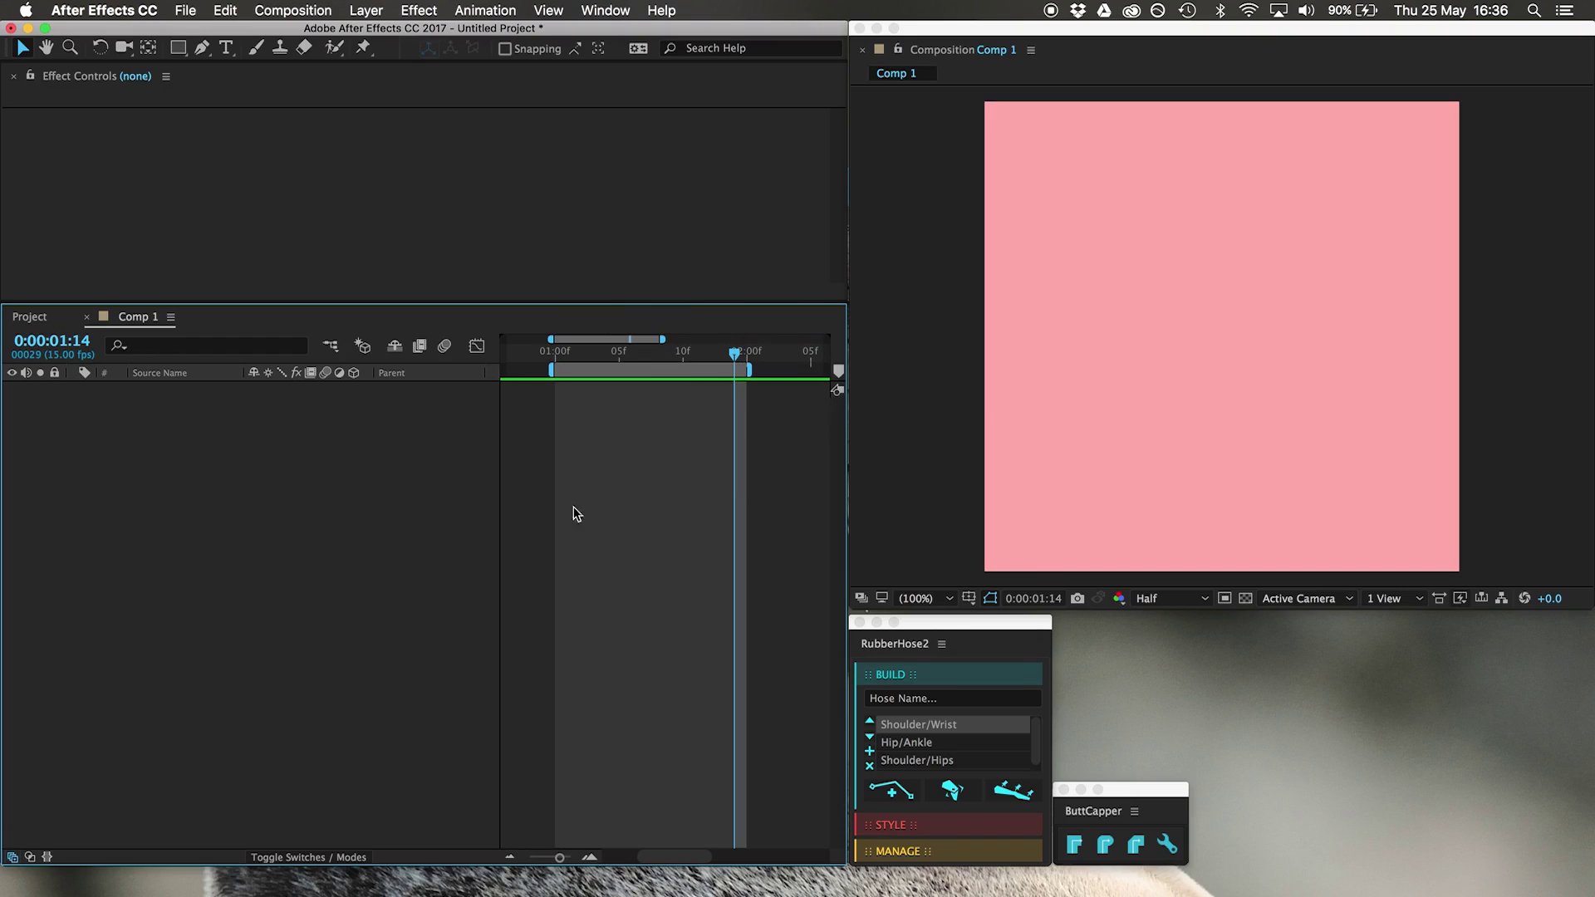
{"action": "left_click", "coordinate": [582, 353]}
{"action": "key", "text": "b"}
{"action": "key", "text": "n"}
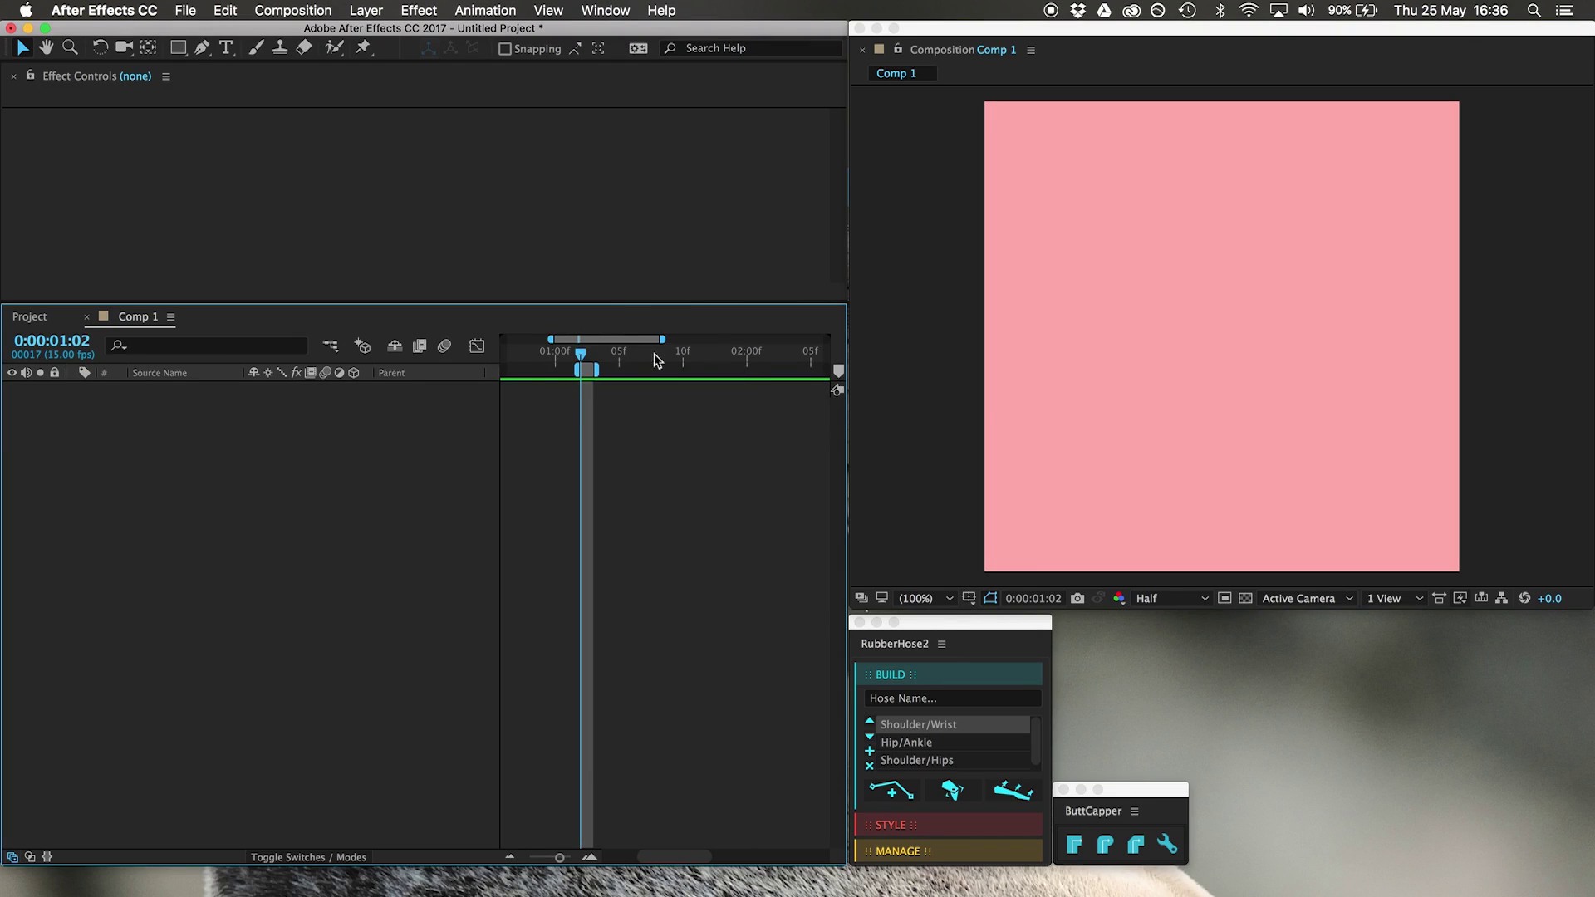
{"action": "left_click", "coordinate": [548, 356]}
{"action": "key", "text": "Page_Down"}
{"action": "key", "text": "b"}
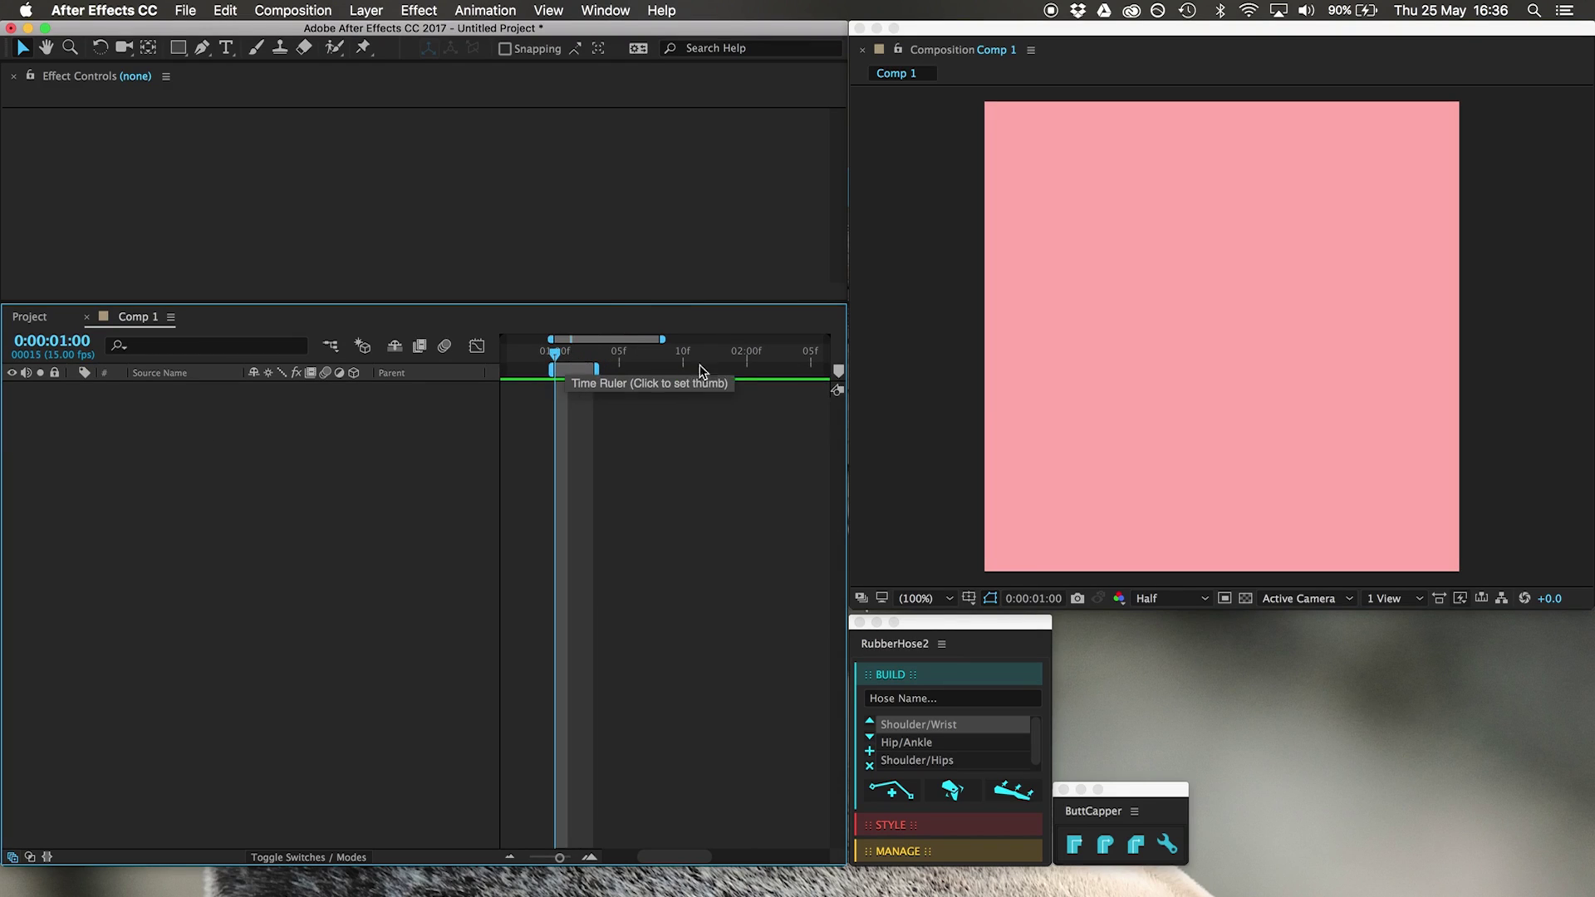
{"action": "left_click", "coordinate": [755, 357]}
{"action": "key", "text": "n"}
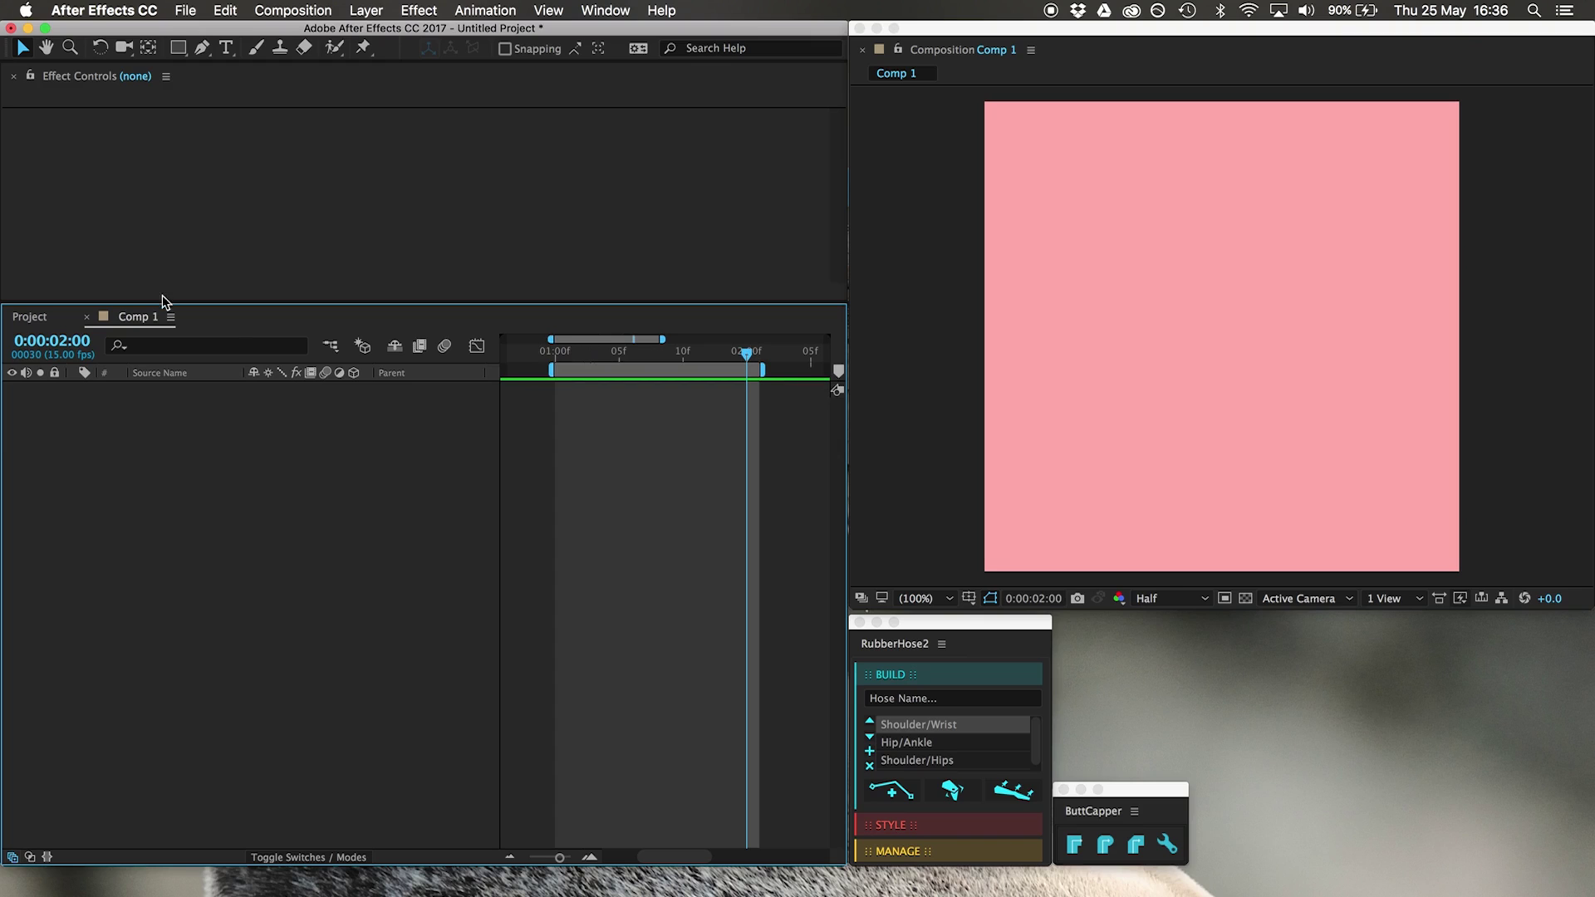
Draw a tiny Pen tool shape above the composition's centre and name its layer "body".
{"action": "left_click_drag", "start_coordinate": [233, 299], "coordinate": [266, 77]}
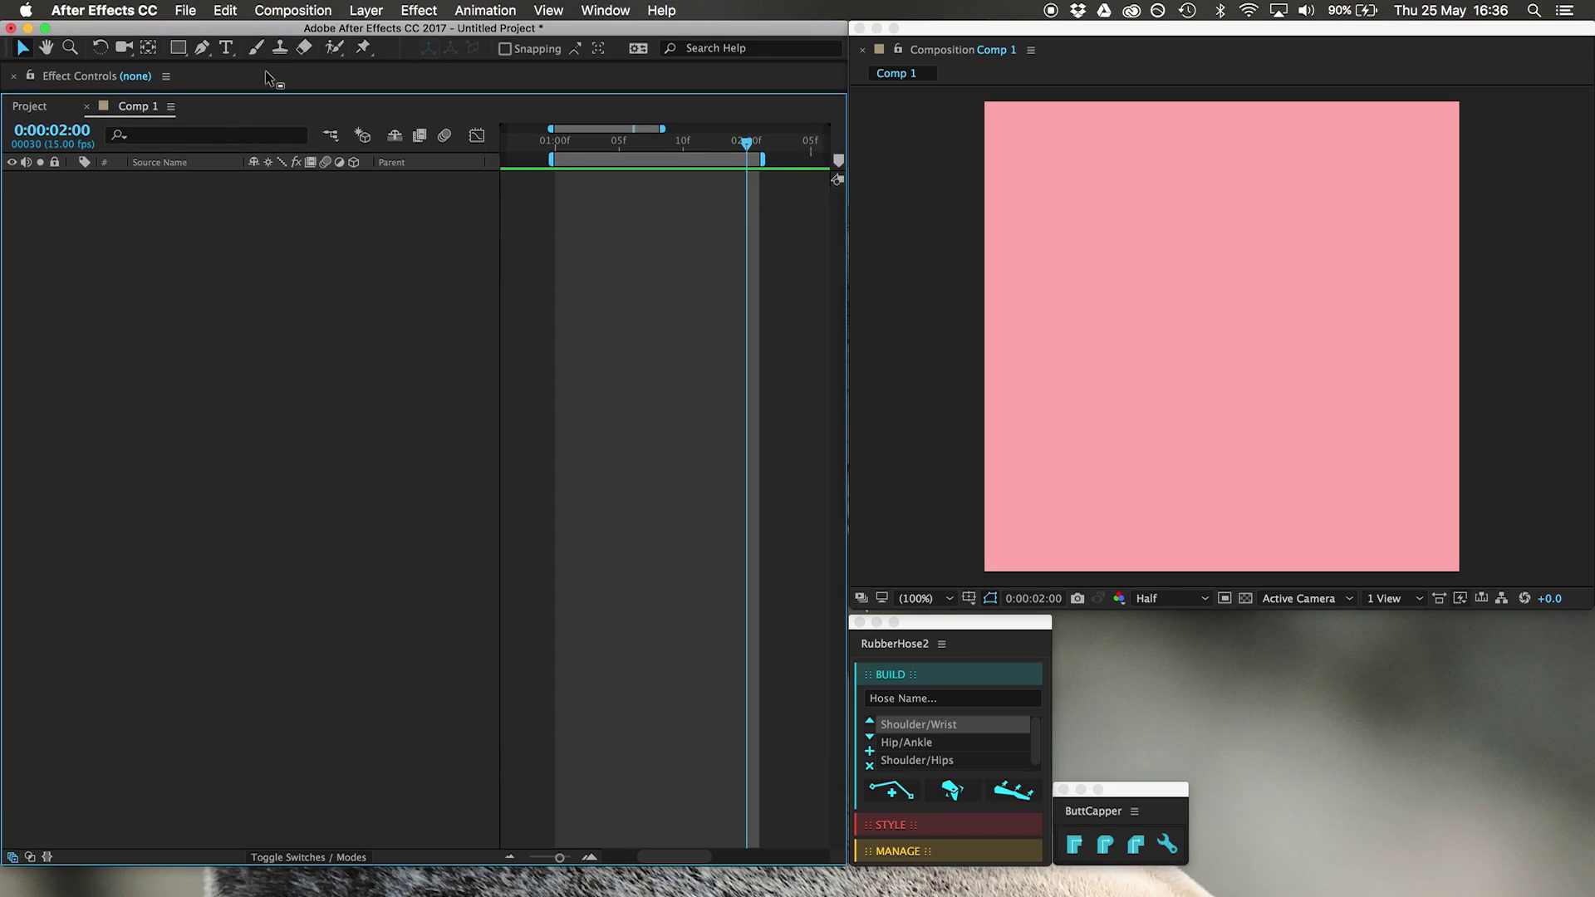
{"action": "left_click", "coordinate": [202, 47]}
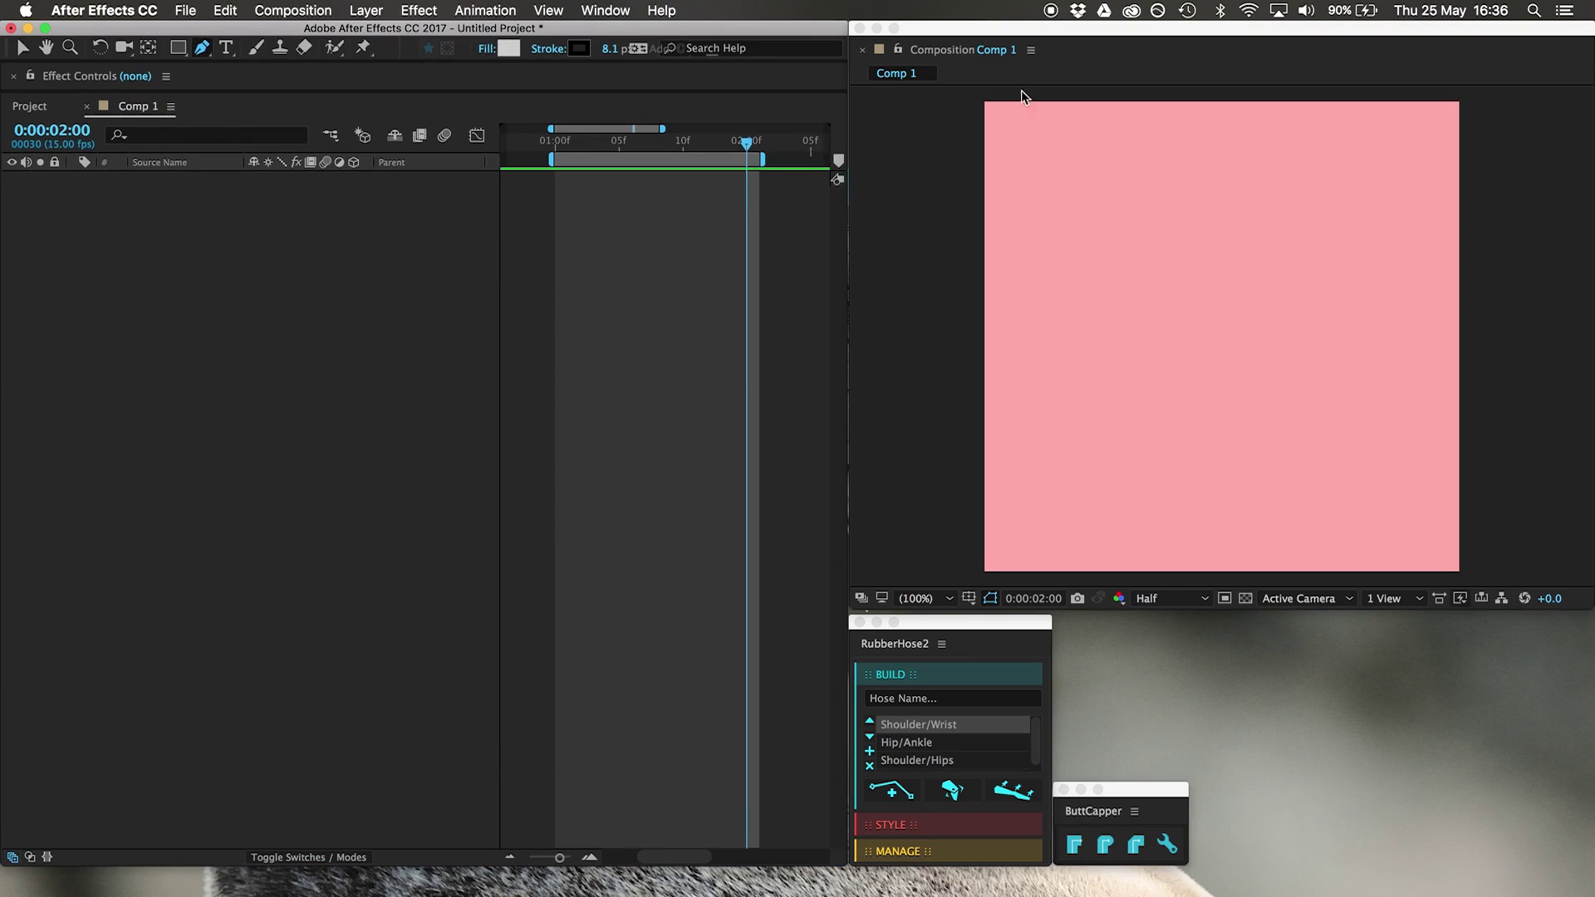
{"action": "left_click", "coordinate": [1194, 299]}
{"action": "left_click", "coordinate": [1193, 339]}
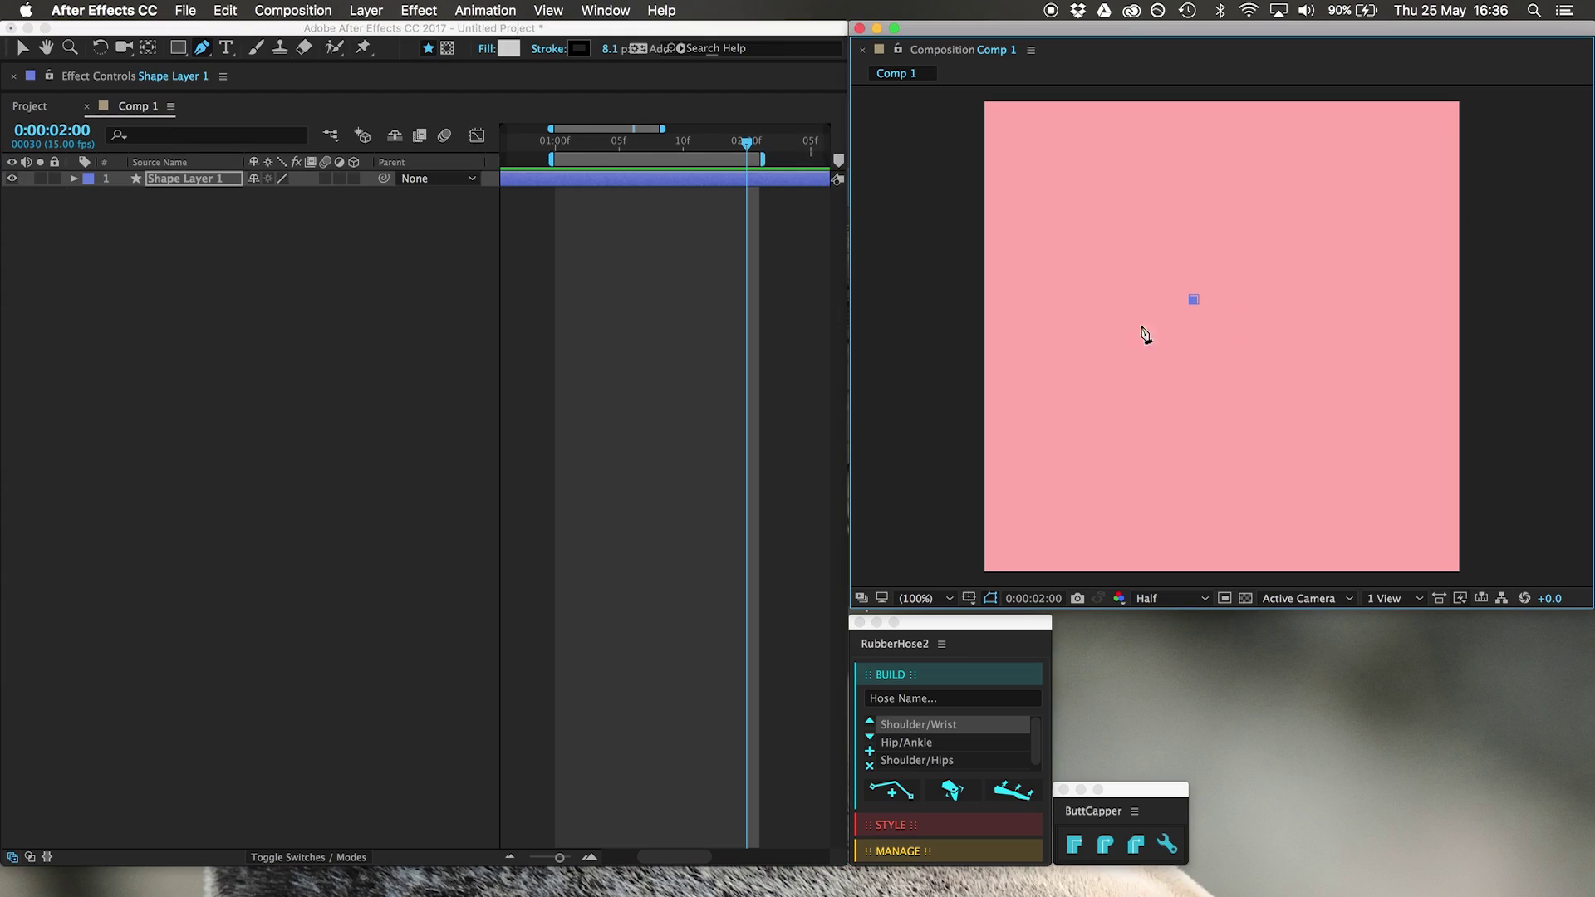
{"action": "left_click", "coordinate": [184, 178]}
{"action": "key", "text": "Return"}
{"action": "type", "text": "body"}
{"action": "key", "text": "Return"}
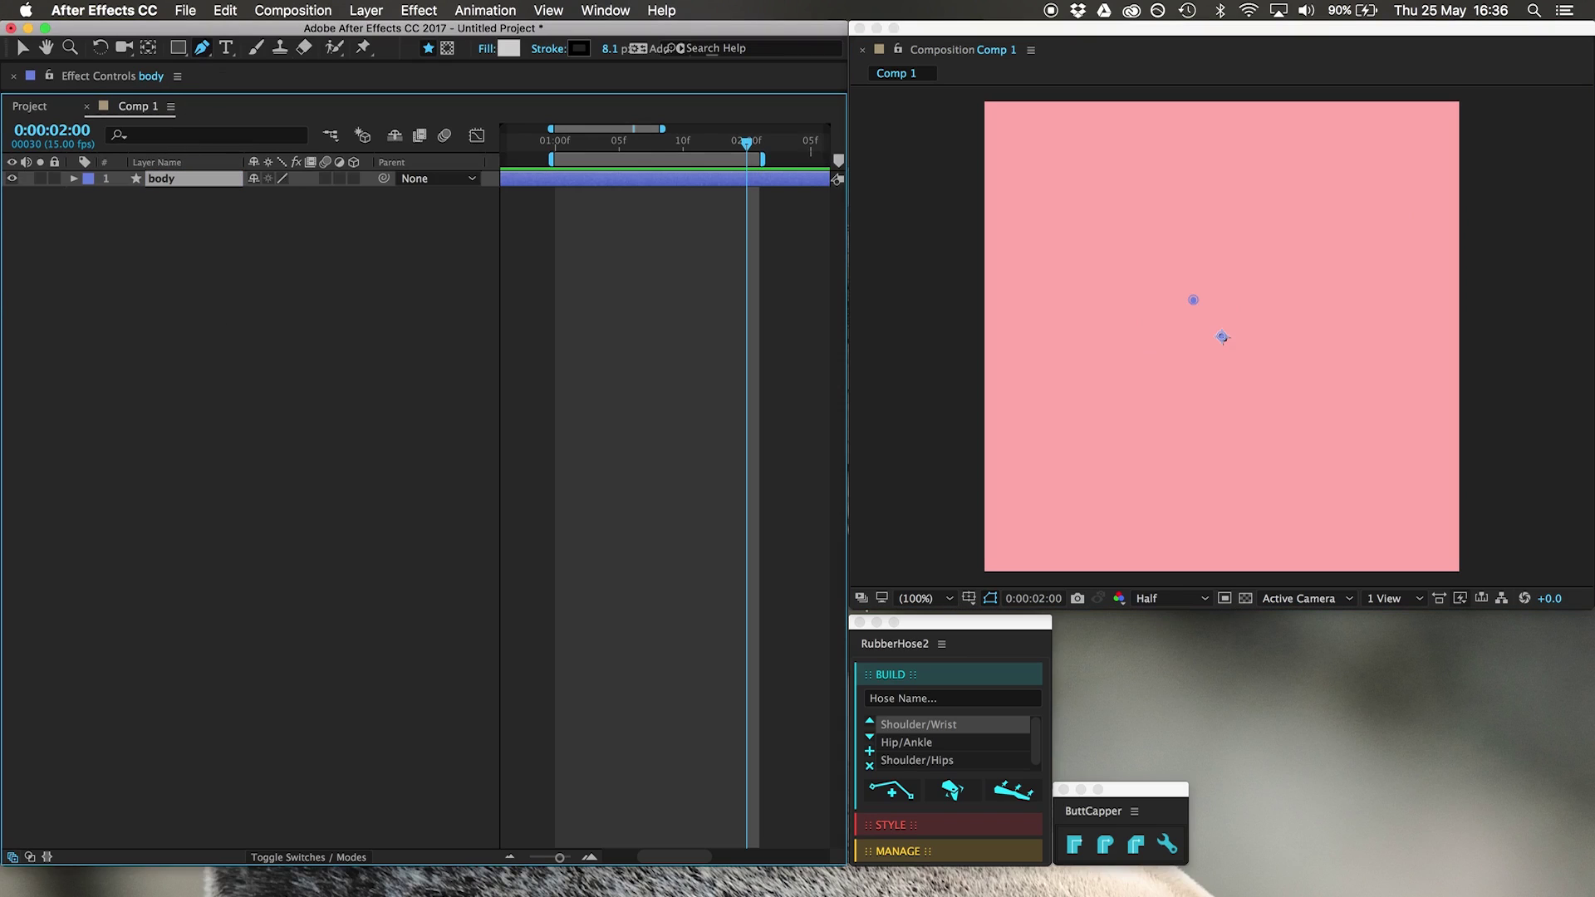
Turn the body shape into a black dot without fill, using a round-capped stroke about 103 wide.
{"action": "key", "text": "u"}
{"action": "key", "text": "u"}
{"action": "left_click", "coordinate": [147, 306]}
{"action": "key", "text": "Delete"}
{"action": "left_click_drag", "start_coordinate": [253, 291], "coordinate": [341, 290]}
{"action": "left_click", "coordinate": [218, 180]}
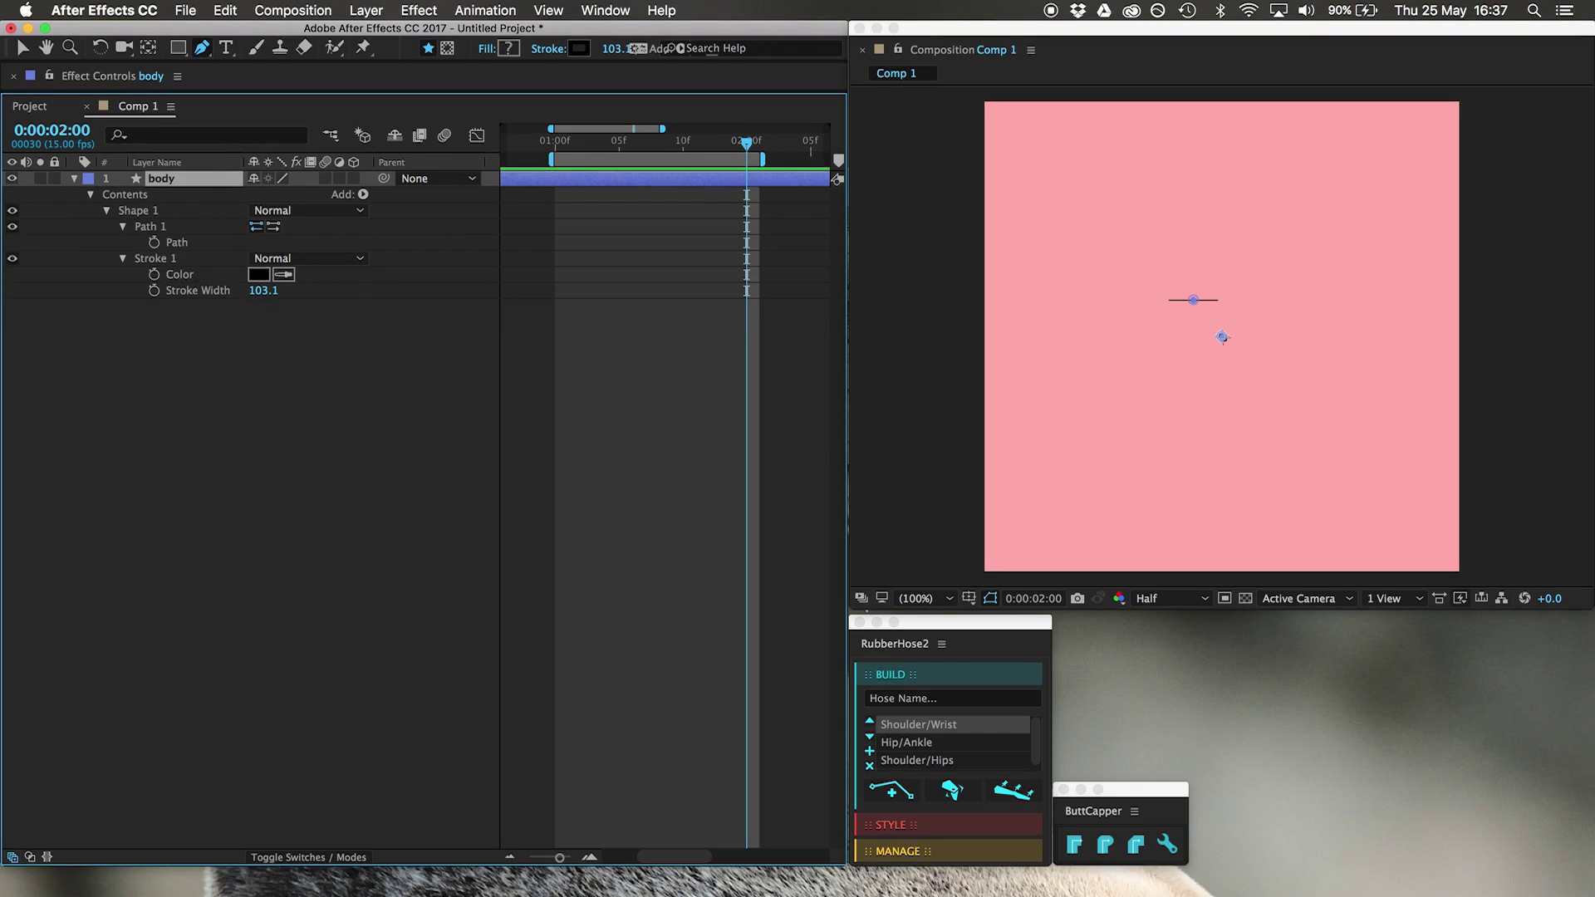
{"action": "left_click", "coordinate": [1106, 846]}
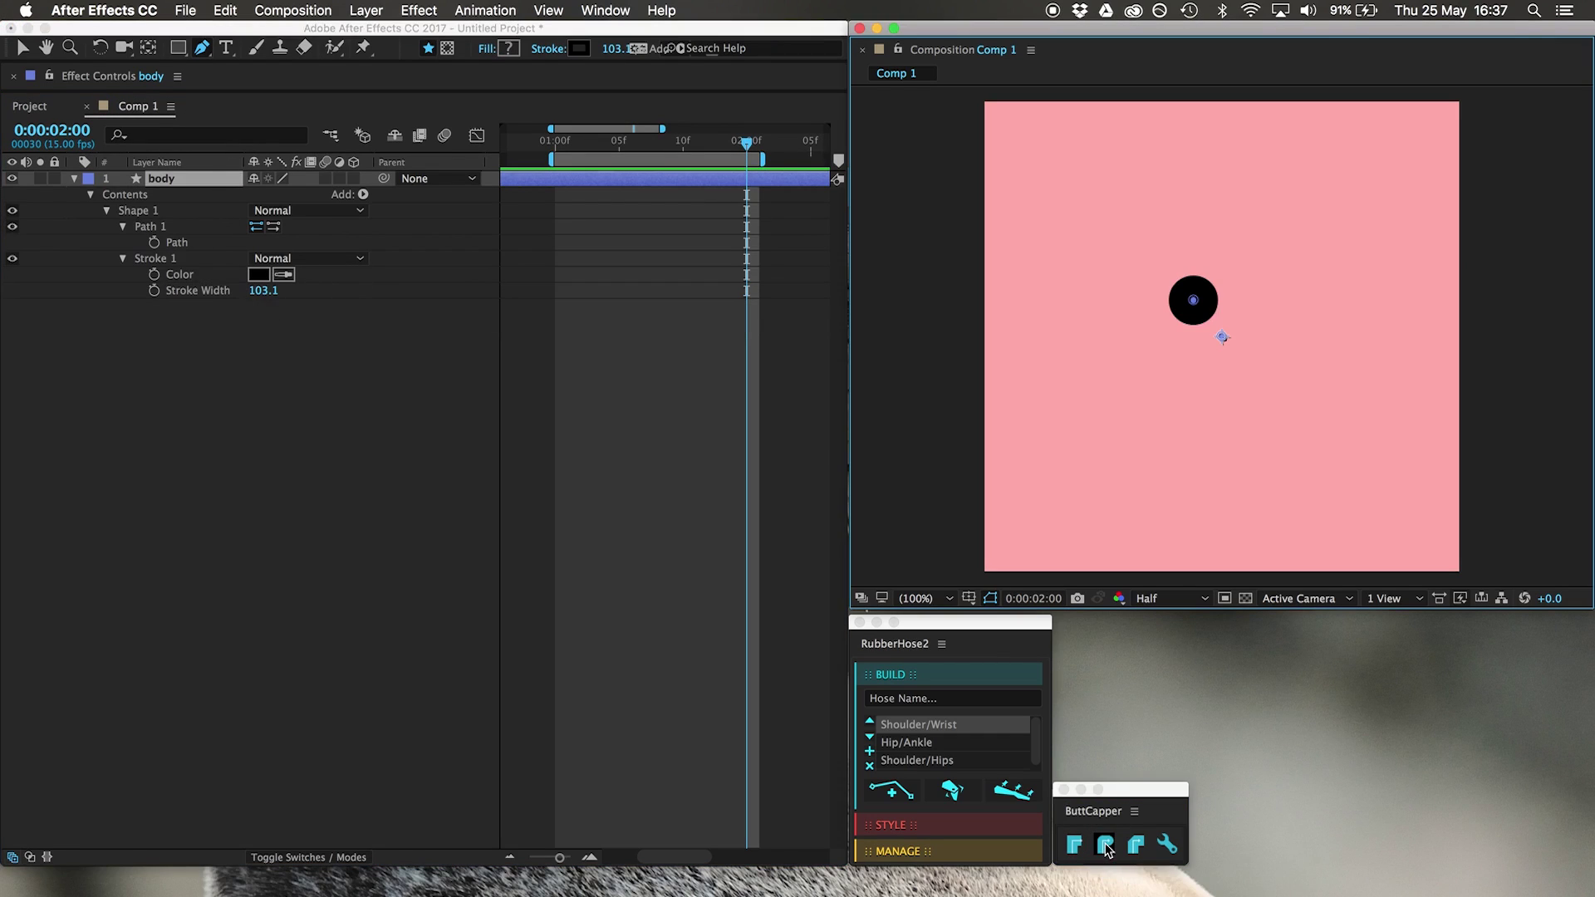
Increase the body's stroke width to about 319 and nudge the circle to the horizontal centre of the composition.
{"action": "left_click_drag", "start_coordinate": [251, 292], "coordinate": [456, 293]}
{"action": "left_click", "coordinate": [196, 176]}
{"action": "key", "text": "shift+Right"}
{"action": "key", "text": "shift+Right"}
{"action": "key", "text": "shift+Right"}
{"action": "key", "text": "shift+Right"}
{"action": "key", "text": "shift+Right"}
{"action": "key", "text": "shift+Down"}
{"action": "key", "text": "shift+Right"}
{"action": "key", "text": "shift+Left"}
{"action": "key", "text": "shift+Up"}
Move the body layer's anchor point to the bottom edge of the circle.
{"action": "key", "text": "y"}
{"action": "left_click_drag", "start_coordinate": [1250, 336], "coordinate": [1227, 372]}
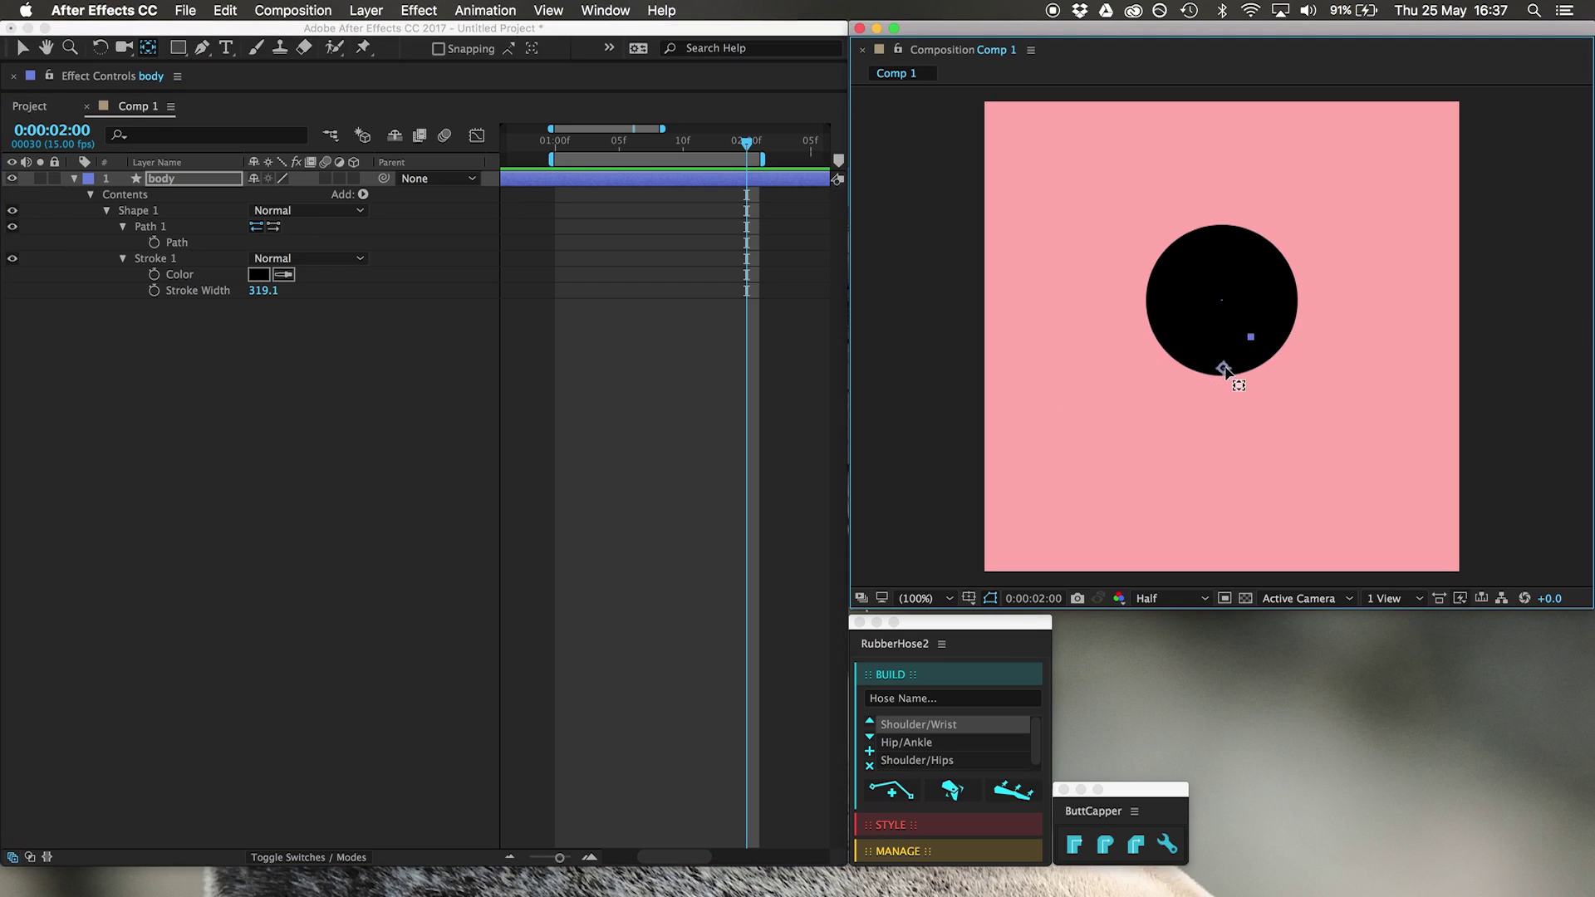
{"action": "left_click", "coordinate": [516, 527]}
Duplicate the body layer and name the copy "Head".
{"action": "left_click", "coordinate": [207, 185]}
{"action": "key", "text": "super+d"}
{"action": "key", "text": "Return"}
{"action": "type", "text": "H"}
{"action": "key", "text": "Return"}
Move the Head circle straight up until it sits just above the body circle.
{"action": "key", "text": "shift+Up"}
{"action": "key", "text": "shift+Up"}
{"action": "key", "text": "shift+Up"}
{"action": "key", "text": "shift+Up"}
{"action": "key", "text": "shift+Up"}
{"action": "key", "text": "shift+Up"}
{"action": "key", "text": "shift+Up"}
{"action": "key", "text": "shift+Up"}
{"action": "key", "text": "shift+Up"}
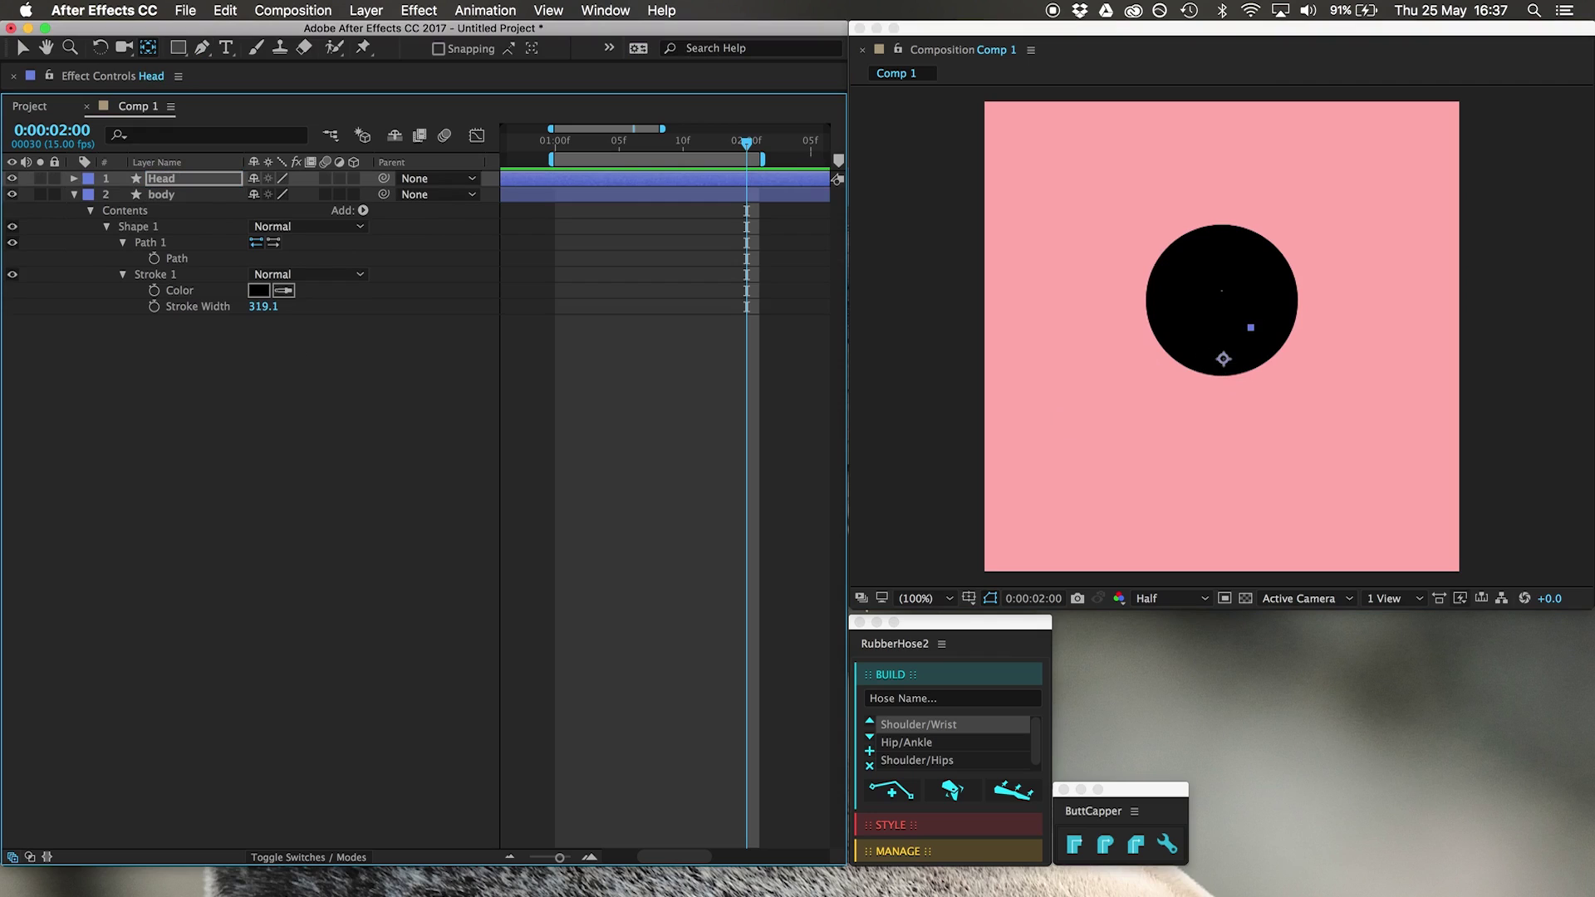
{"action": "key", "text": "shift+Up"}
{"action": "key", "text": "shift+Up"}
{"action": "key", "text": "shift+Up"}
{"action": "key", "text": "shift+Up"}
{"action": "key", "text": "shift+Up"}
{"action": "key", "text": "shift+Up"}
{"action": "key", "text": "shift+Up"}
{"action": "key", "text": "shift+Up"}
{"action": "key", "text": "shift+Up"}
{"action": "key", "text": "shift+Up"}
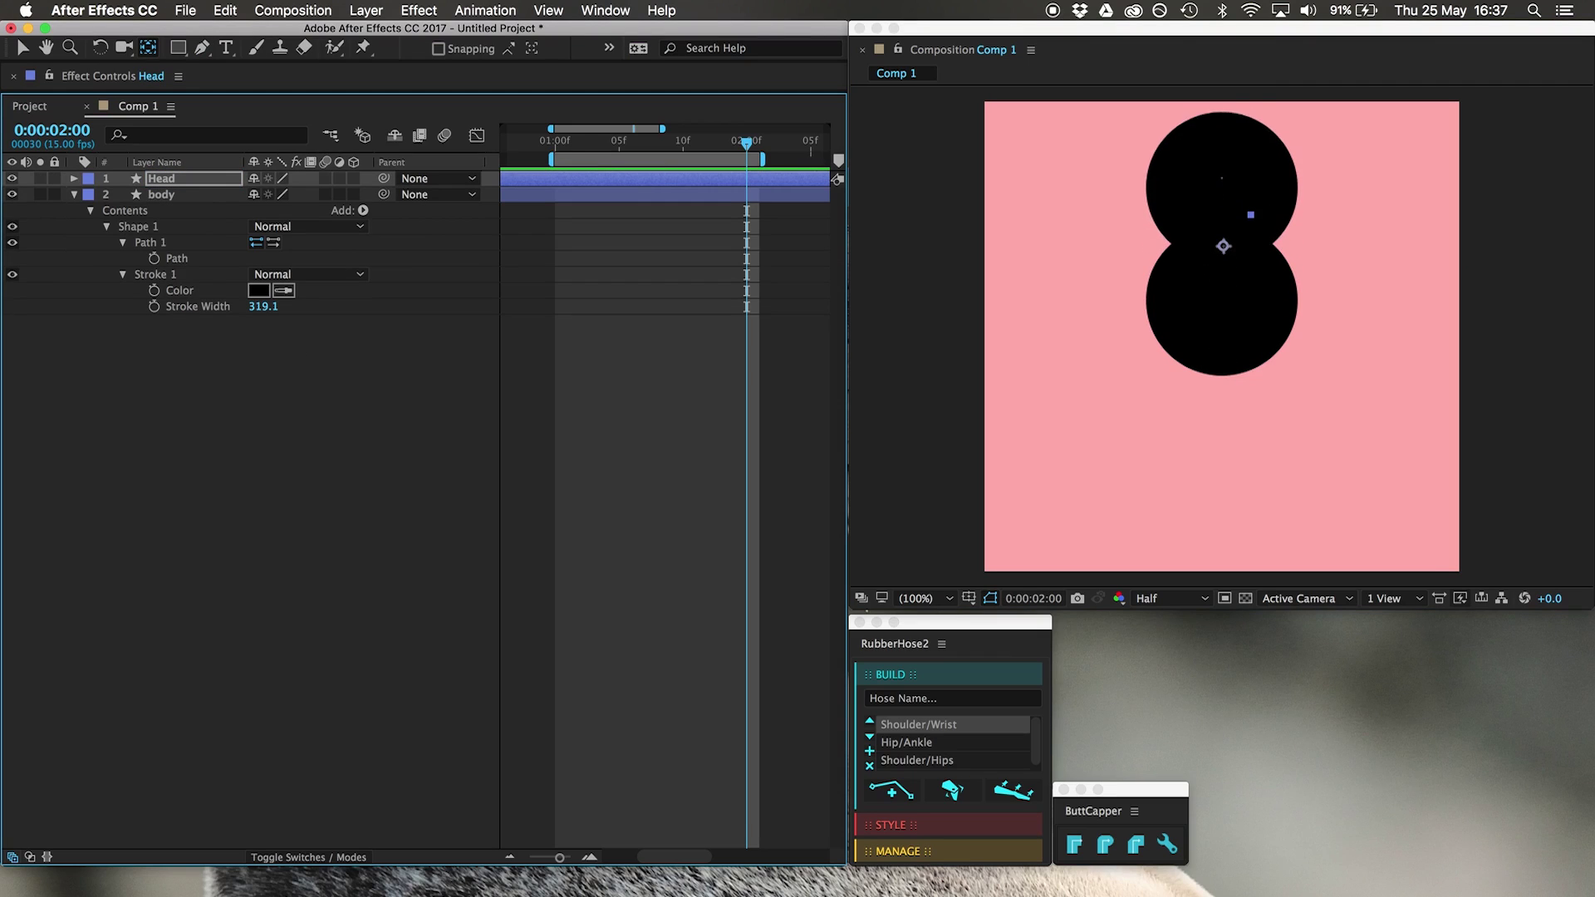
{"action": "key", "text": "Down"}
{"action": "key", "text": "Down"}
{"action": "key", "text": "Down"}
{"action": "key", "text": "Down"}
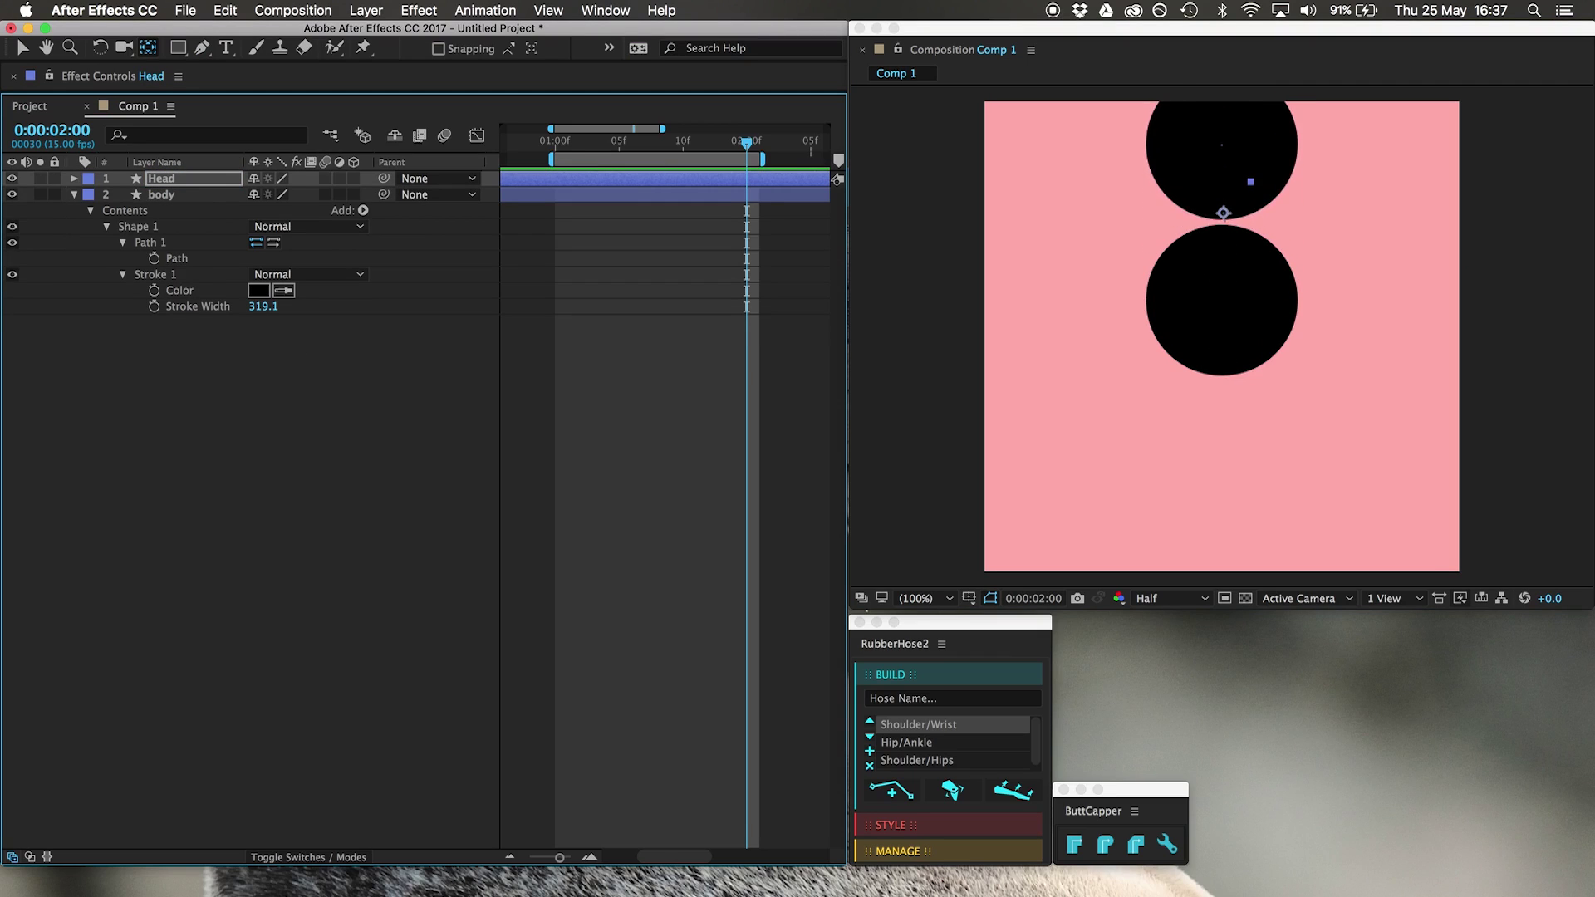
Scale the Head layer to 13% and nudge it down closer to the body.
{"action": "key", "text": "s"}
{"action": "left_click_drag", "start_coordinate": [300, 195], "coordinate": [236, 215]}
{"action": "key", "text": "Down"}
{"action": "key", "text": "Down"}
{"action": "key", "text": "Down"}
{"action": "key", "text": "Down"}
{"action": "key", "text": "Down"}
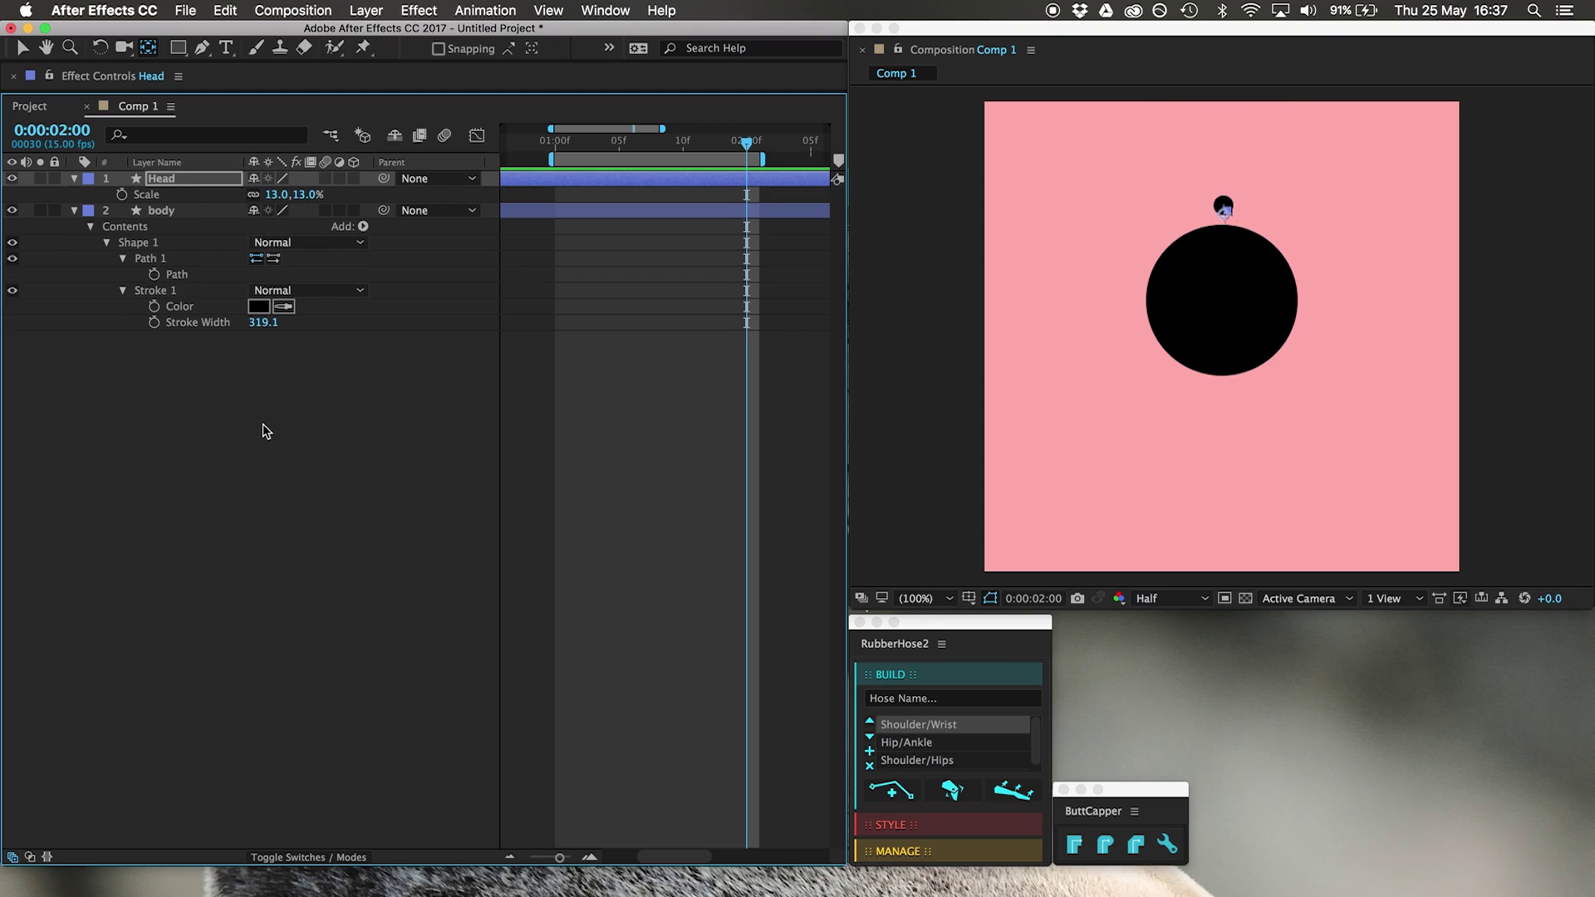
Parent the Head layer to the body layer and collapse the layers' properties.
{"action": "left_click", "coordinate": [215, 183]}
{"action": "left_click_drag", "start_coordinate": [383, 178], "coordinate": [162, 210]}
{"action": "key", "text": "u"}
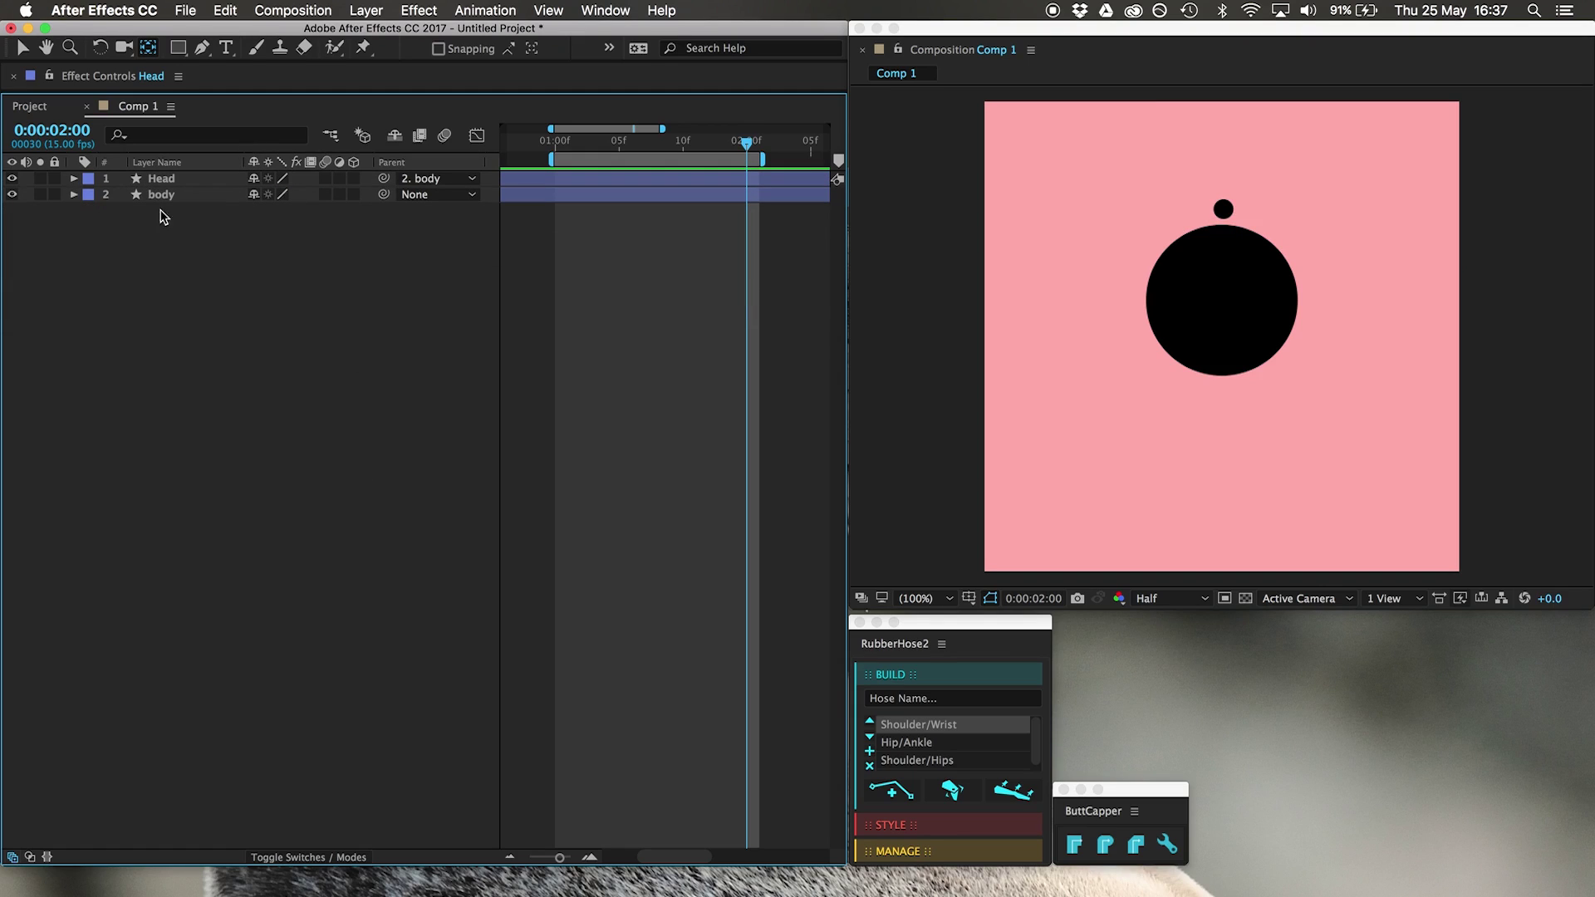
Add unchanged position keyframes to the body at 0:00:01:00, 0:00:01:04, 0:00:01:08, 0:00:01:12 and 0:00:02:01.
{"action": "left_click", "coordinate": [185, 196]}
{"action": "key", "text": "p"}
{"action": "left_click", "coordinate": [555, 145]}
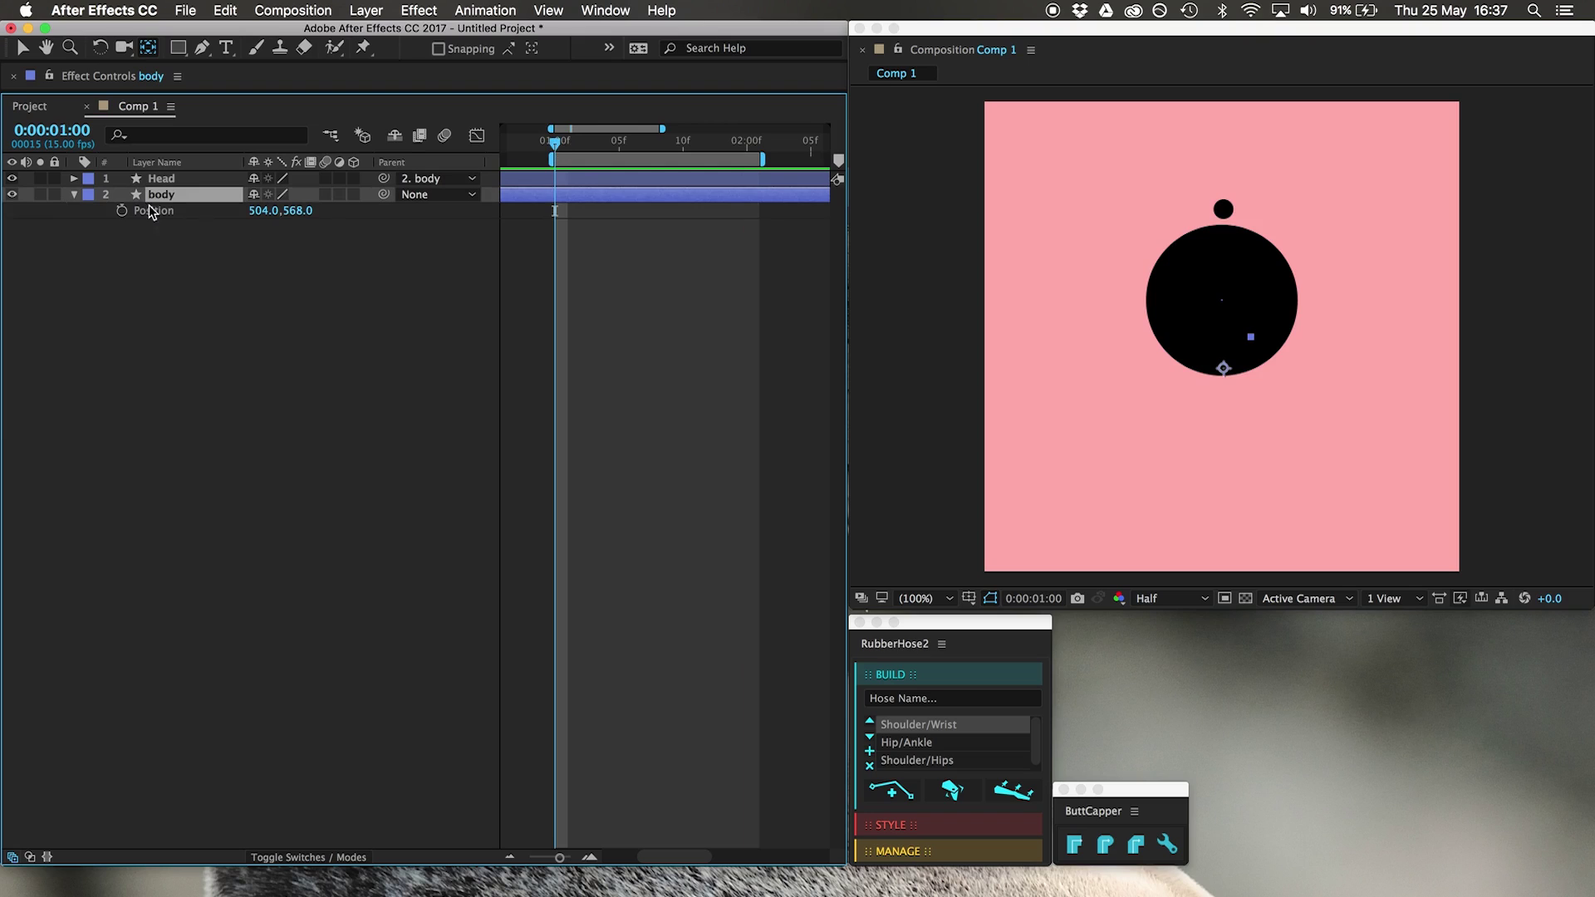
{"action": "left_click", "coordinate": [122, 210]}
{"action": "left_click", "coordinate": [656, 152]}
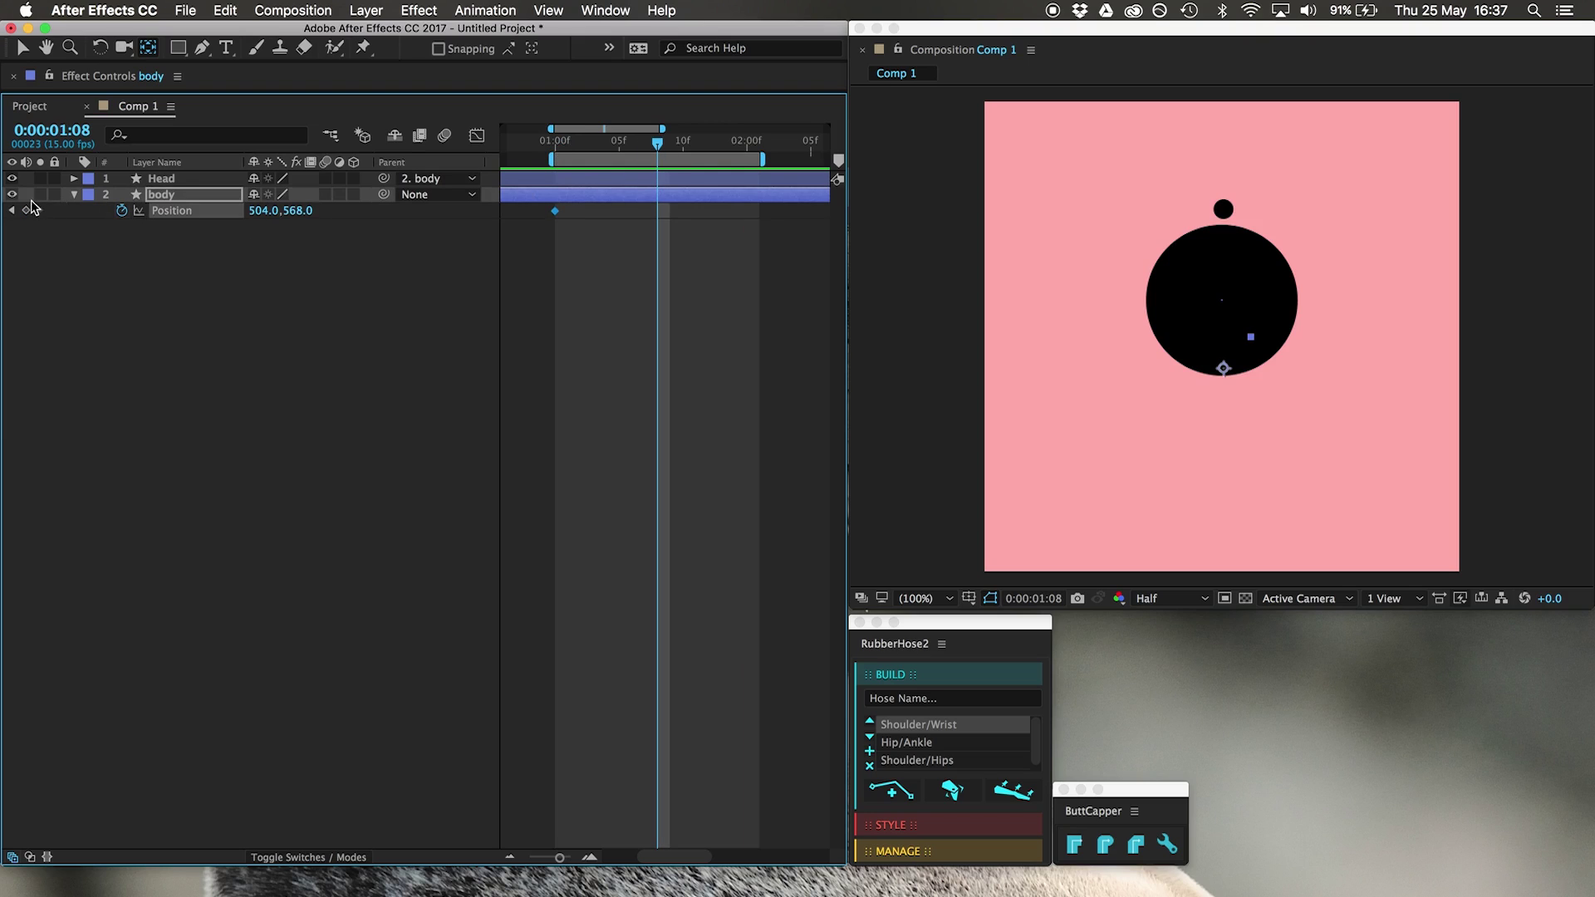
{"action": "left_click", "coordinate": [26, 211]}
{"action": "left_click", "coordinate": [758, 145]}
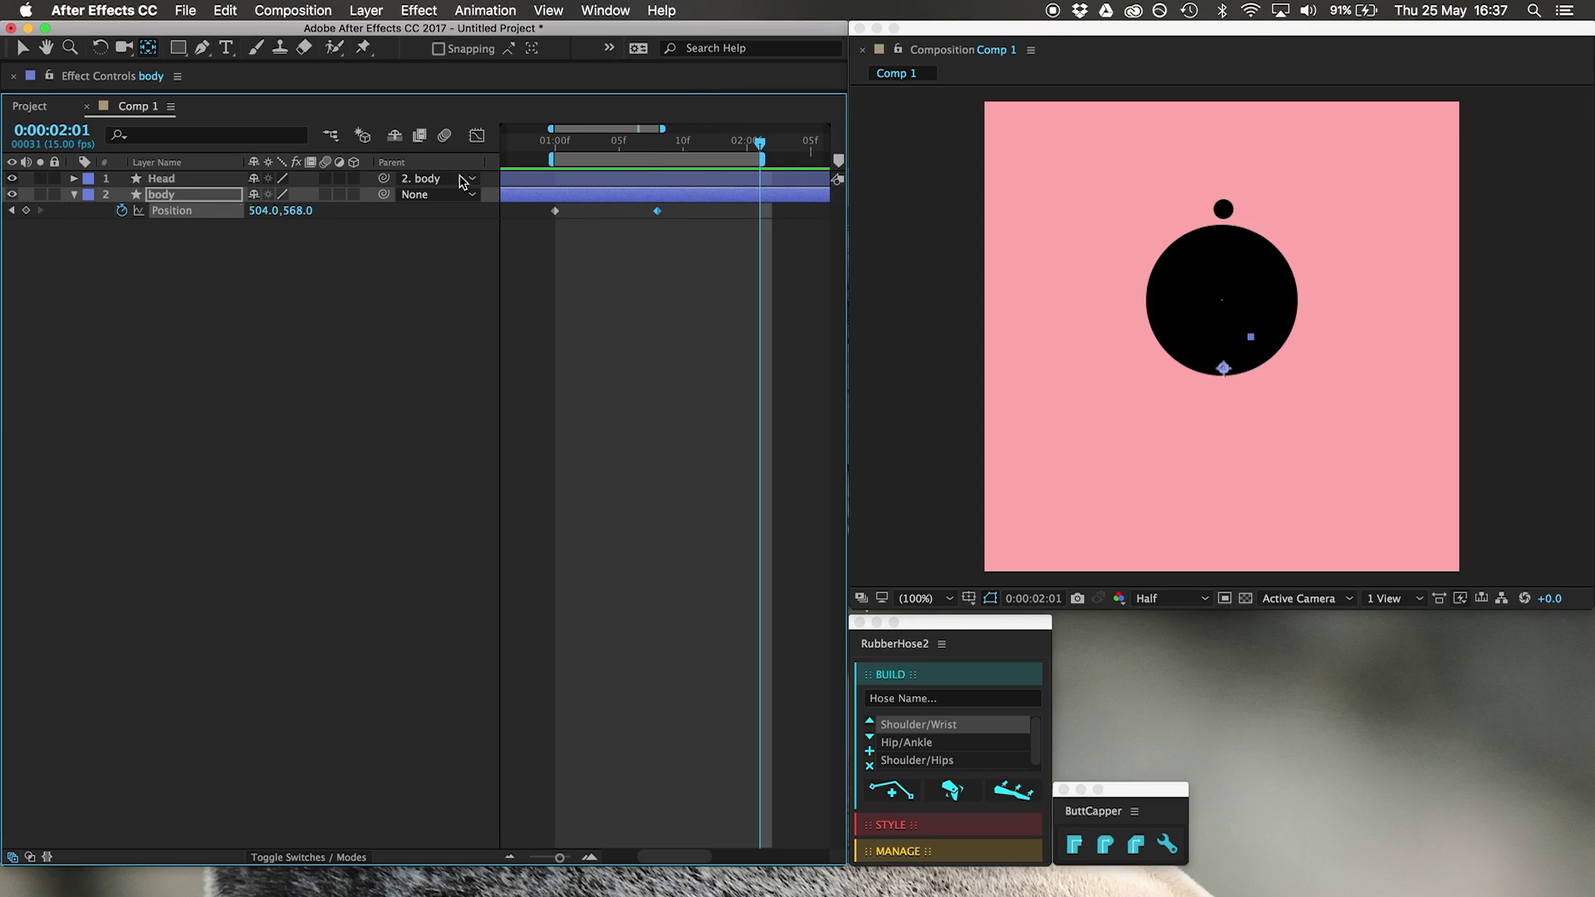
{"action": "left_click", "coordinate": [26, 211]}
{"action": "left_click", "coordinate": [606, 140]}
{"action": "left_click", "coordinate": [25, 211]}
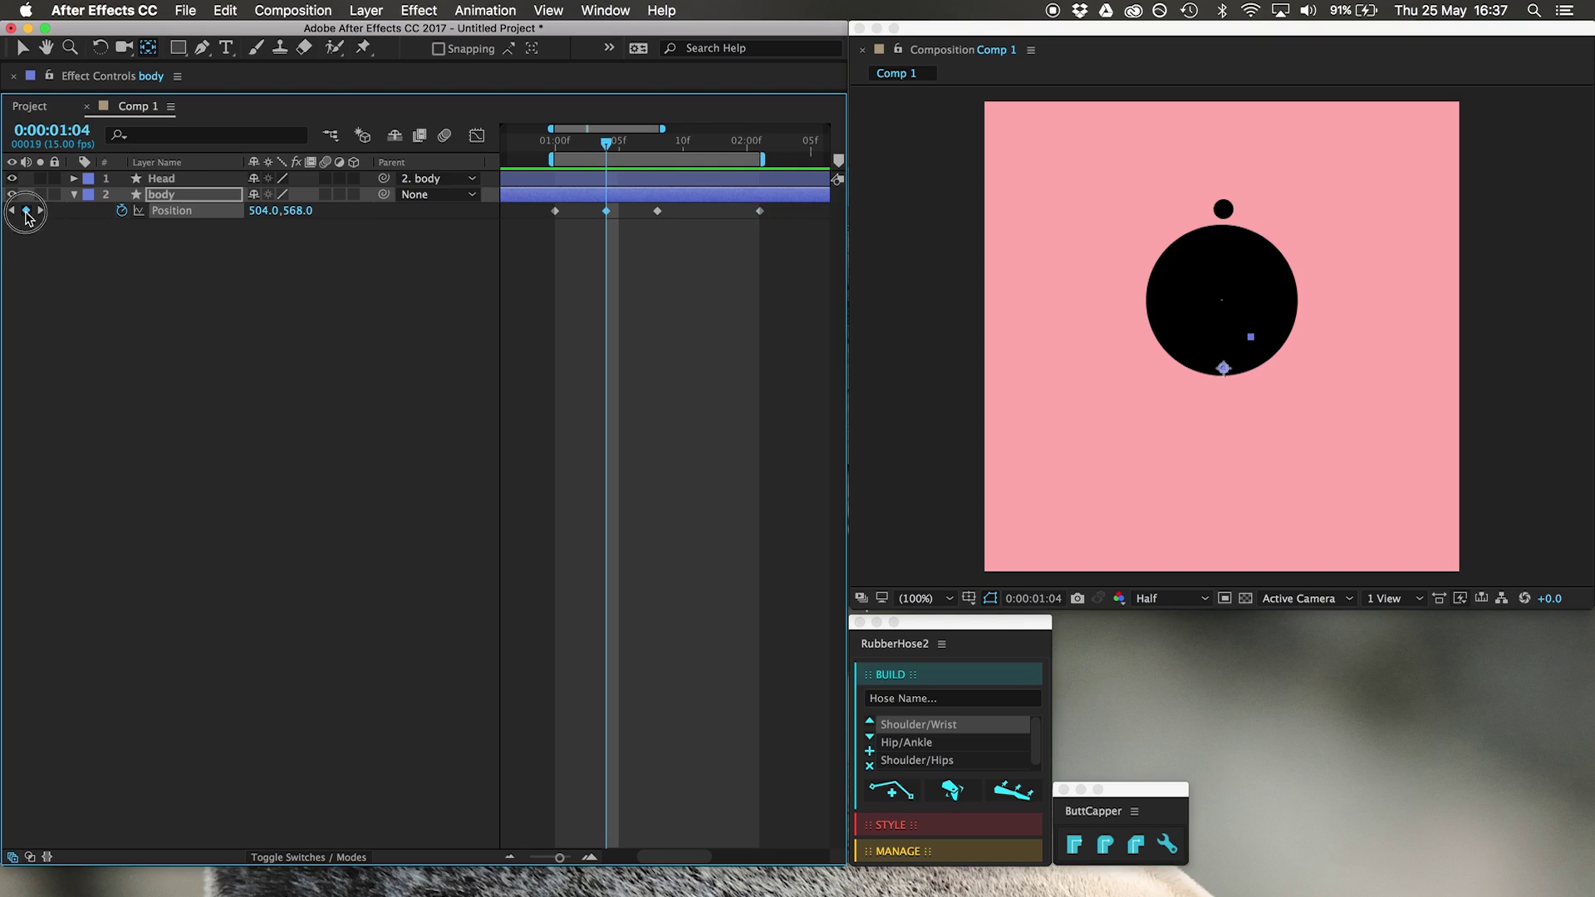
{"action": "left_click", "coordinate": [709, 141]}
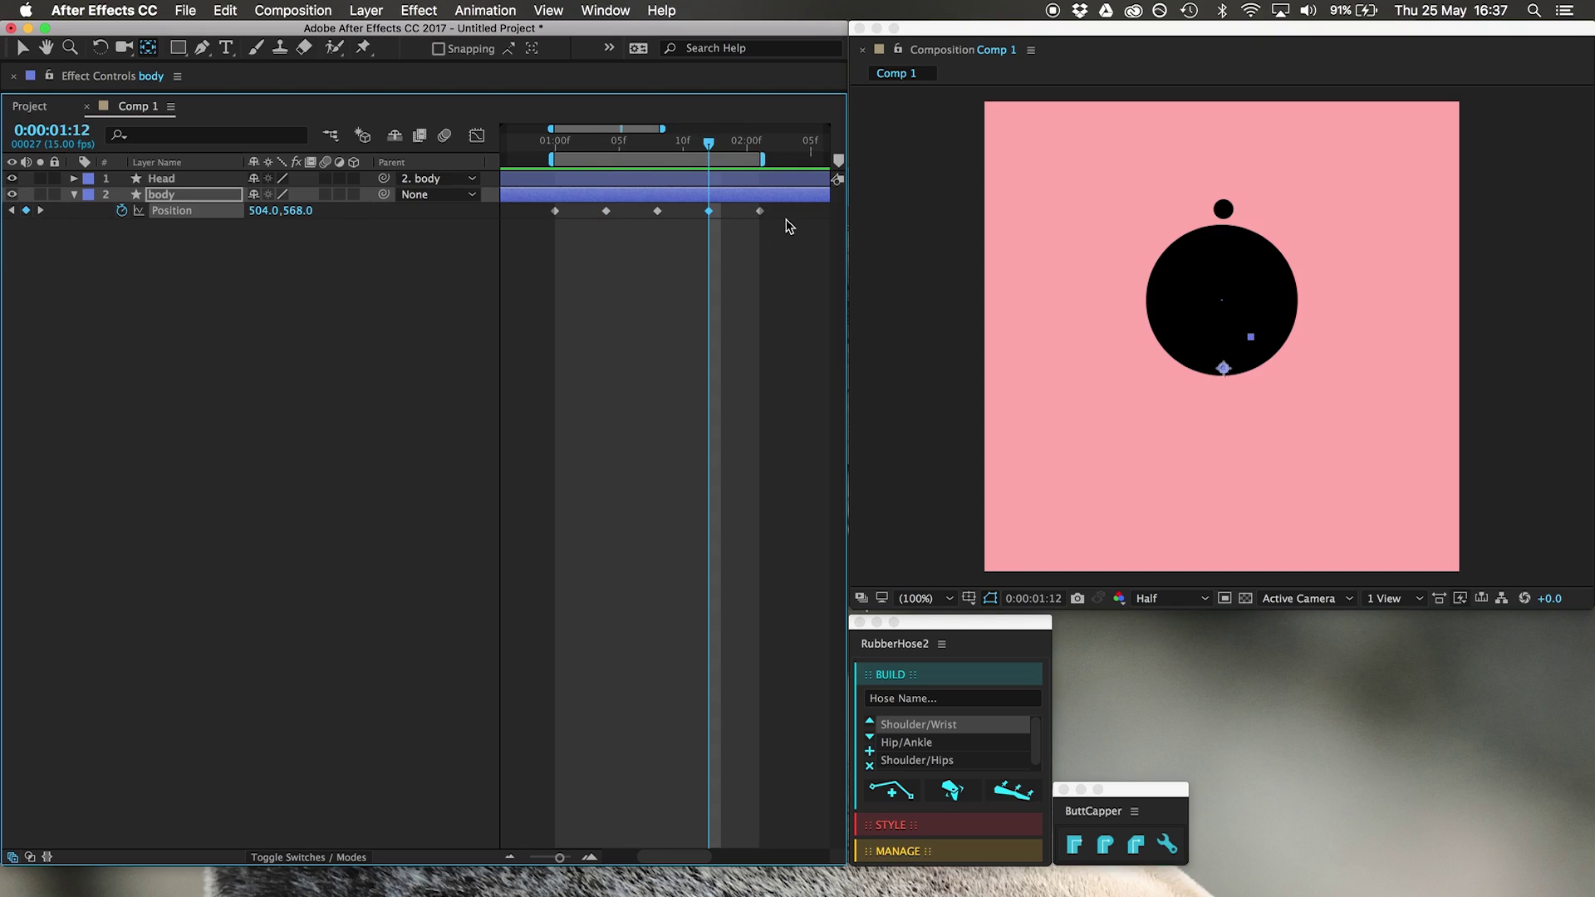
Raise the body to position 504, 508 on its keyframes at 0:00:01:04 and 0:00:01:12.
{"action": "left_click", "coordinate": [605, 211]}
{"action": "key", "text": "shift+Up"}
{"action": "key", "text": "shift+Up"}
{"action": "key", "text": "shift+Up"}
{"action": "key", "text": "shift+Up"}
{"action": "key", "text": "shift+Up"}
{"action": "key", "text": "shift+Up"}
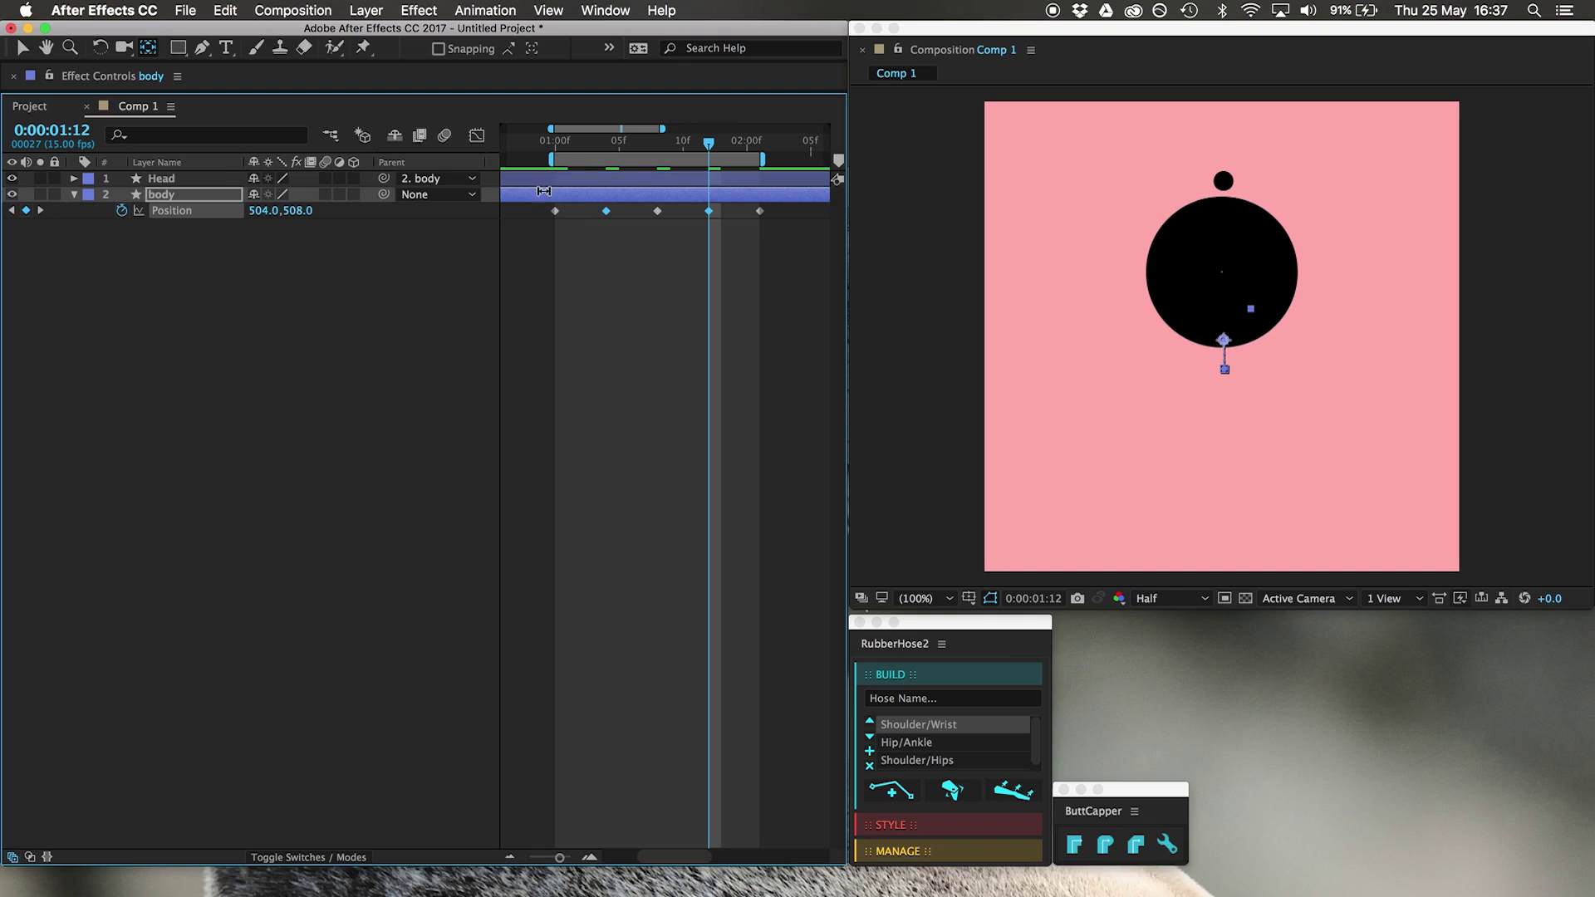
Apply Easy Ease to all of the body's position keyframes and preview the bounce.
{"action": "left_click_drag", "start_coordinate": [523, 207], "coordinate": [798, 272]}
{"action": "key", "text": "F9"}
{"action": "left_click", "coordinate": [648, 392]}
{"action": "key", "text": "space"}
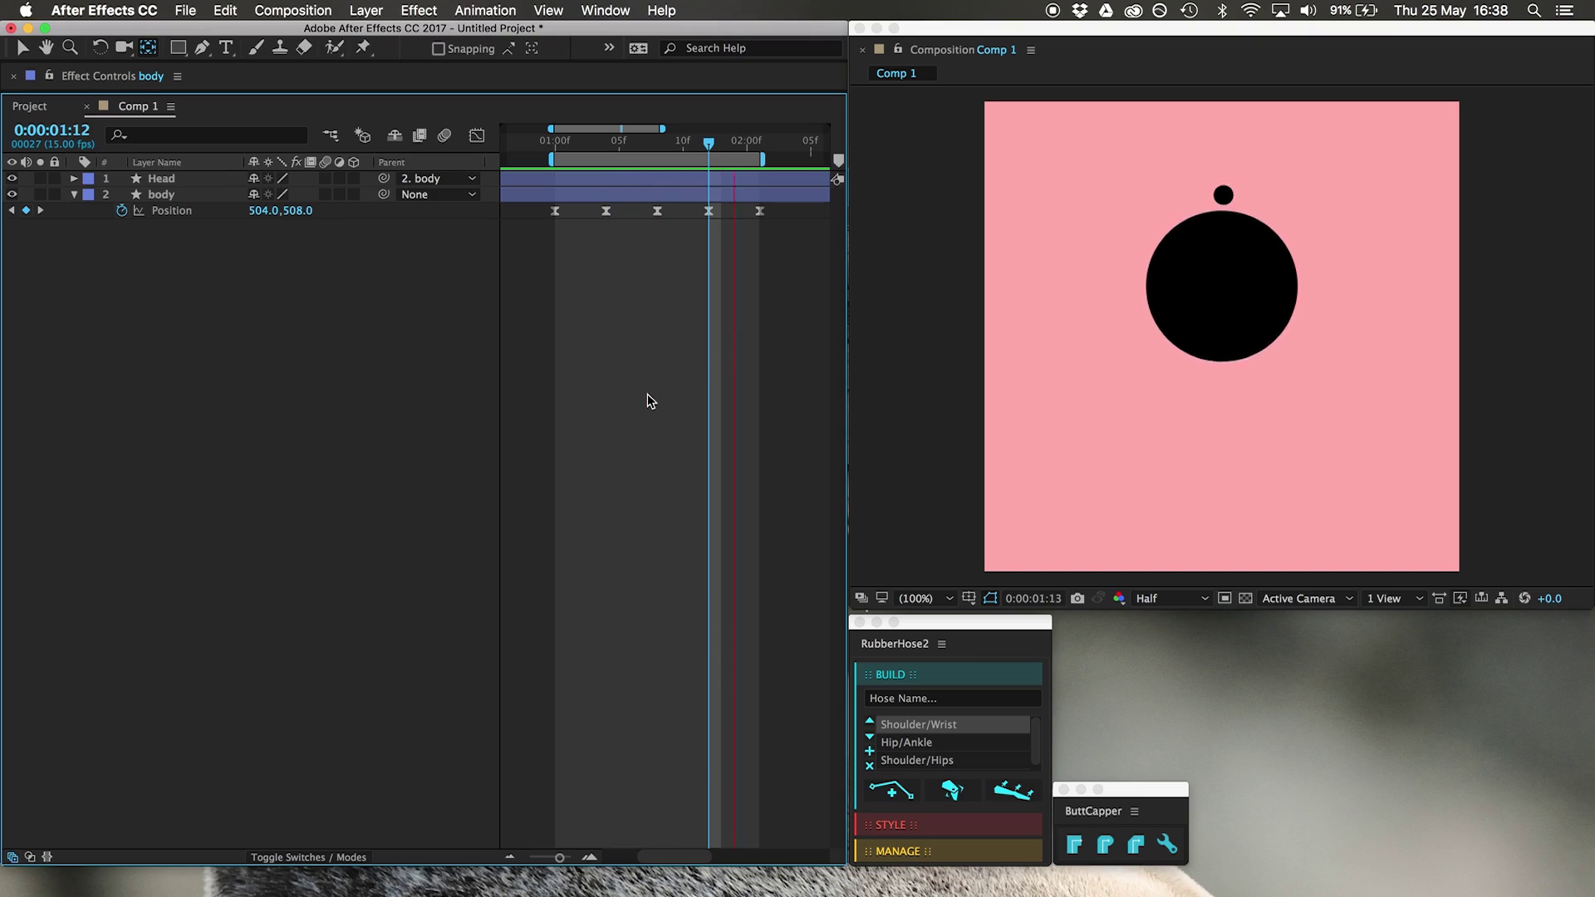
{"action": "left_click", "coordinate": [658, 338]}
Draw a short horizontal Pen tool line below the body and name its layer "L foot".
{"action": "left_click", "coordinate": [201, 47]}
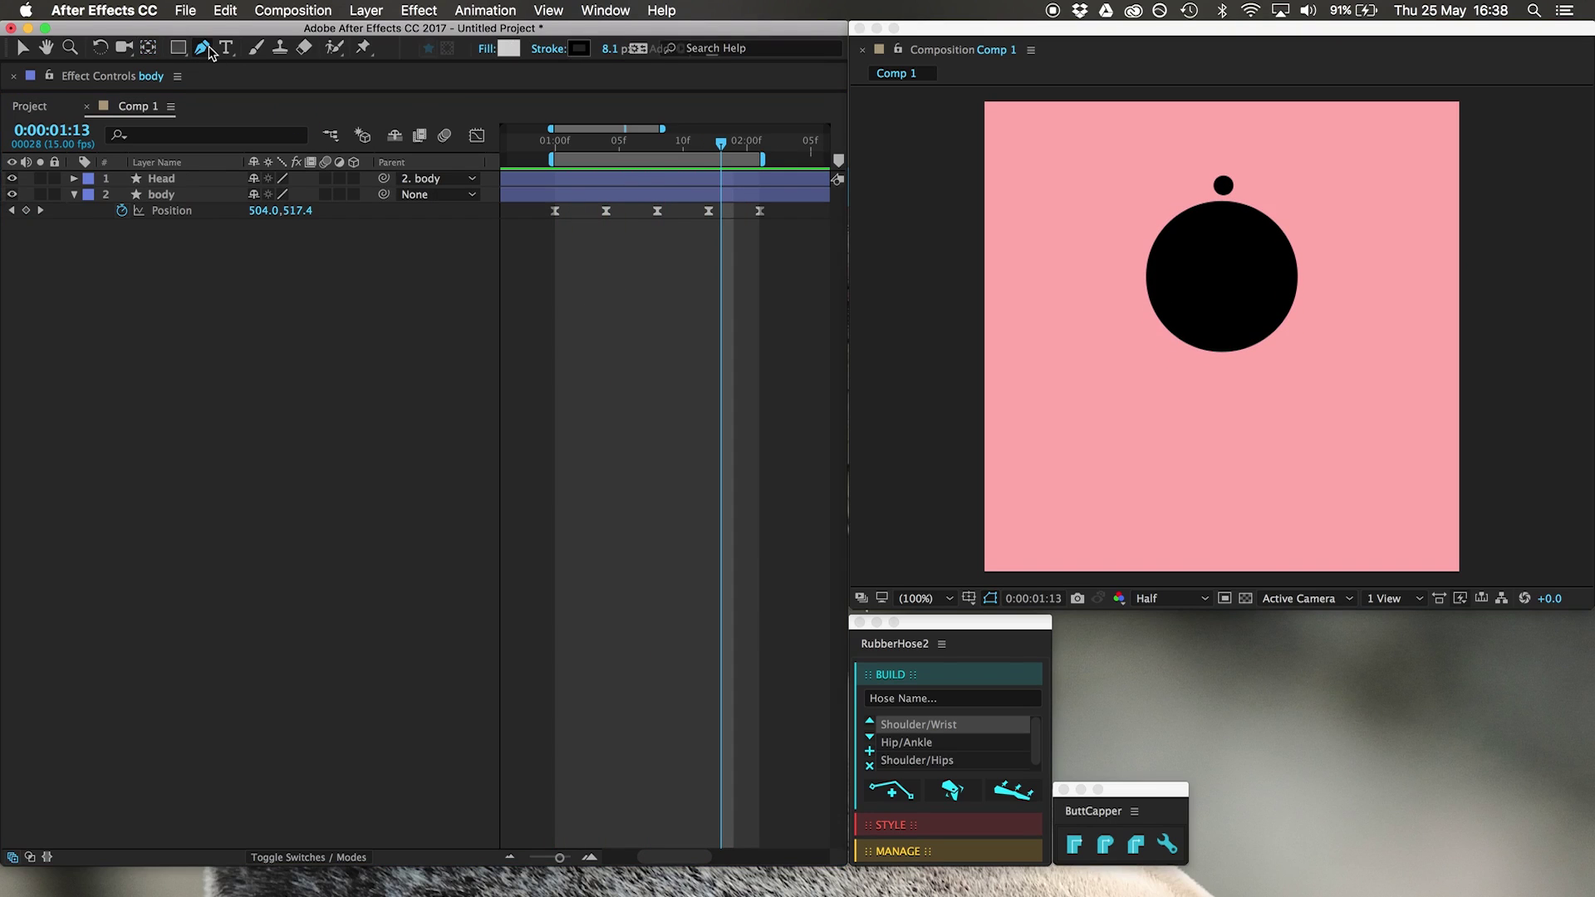
{"action": "left_click", "coordinate": [1211, 467]}
{"action": "left_click", "coordinate": [1157, 467]}
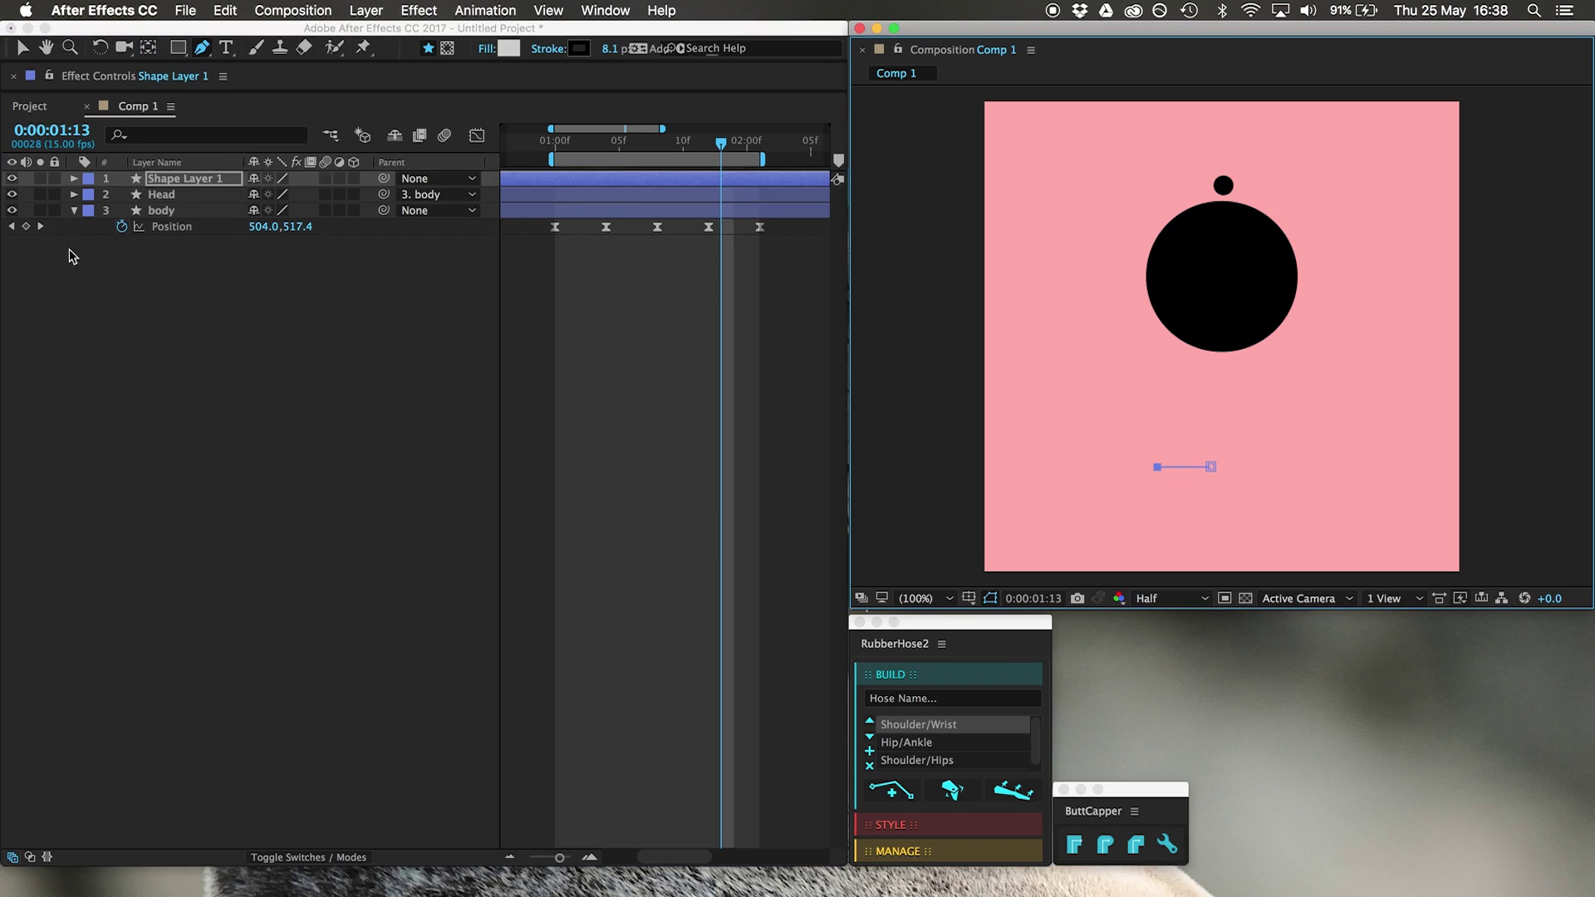
{"action": "left_click", "coordinate": [190, 184]}
{"action": "key", "text": "Return"}
{"action": "type", "text": "L f"}
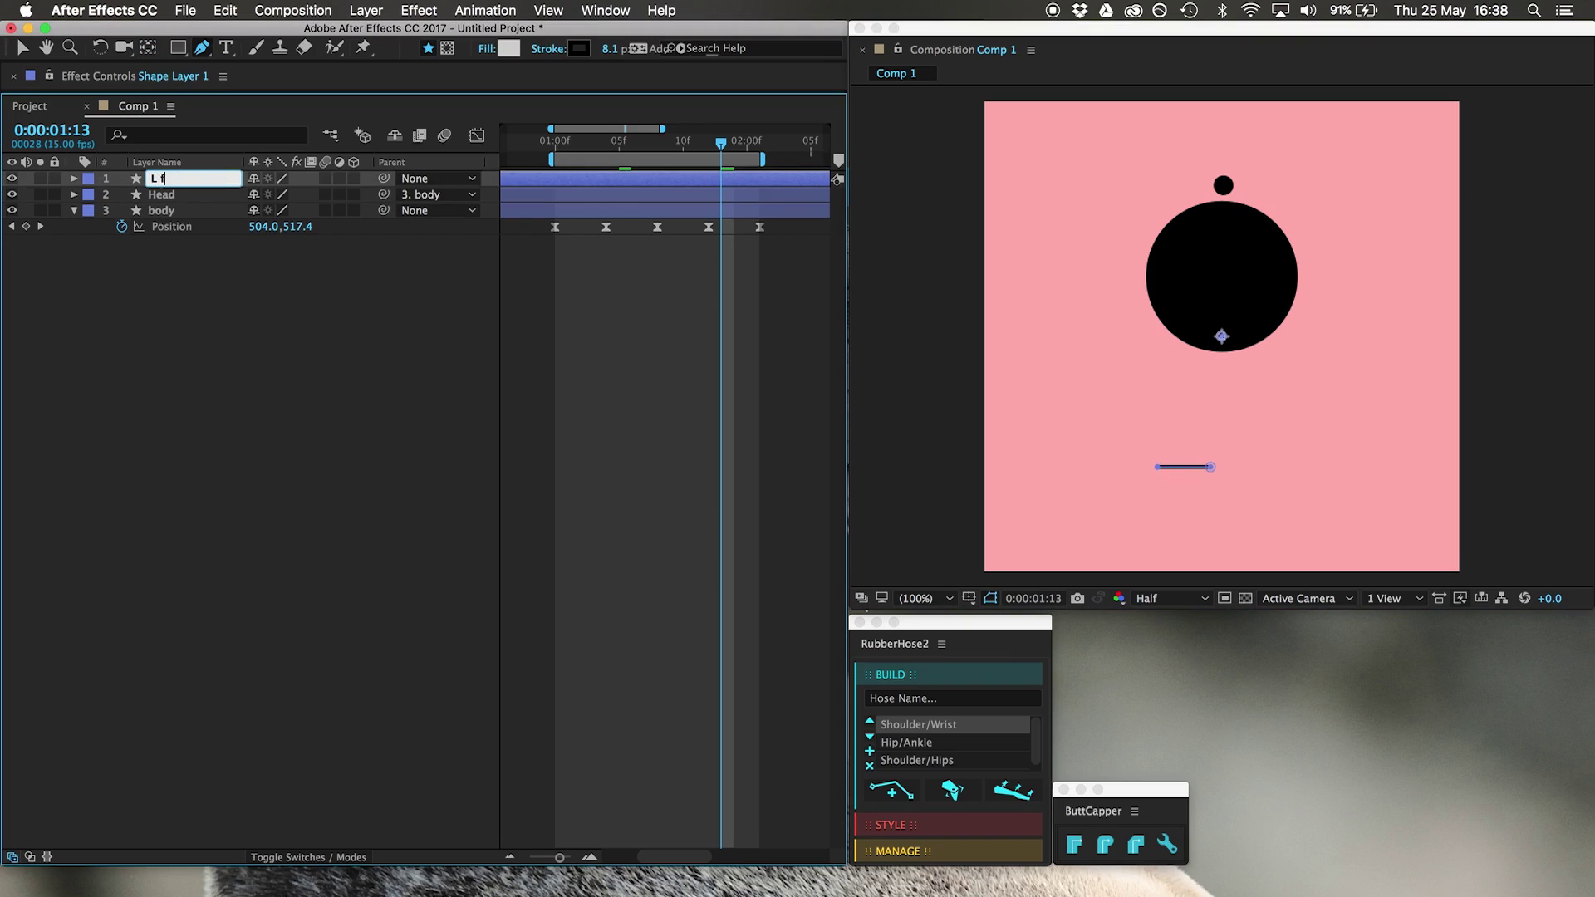
{"action": "type", "text": "oot"}
{"action": "key", "text": "Return"}
Style the L foot line without fill, using a round-capped stroke about 36 wide.
{"action": "key", "text": "u"}
{"action": "key", "text": "u"}
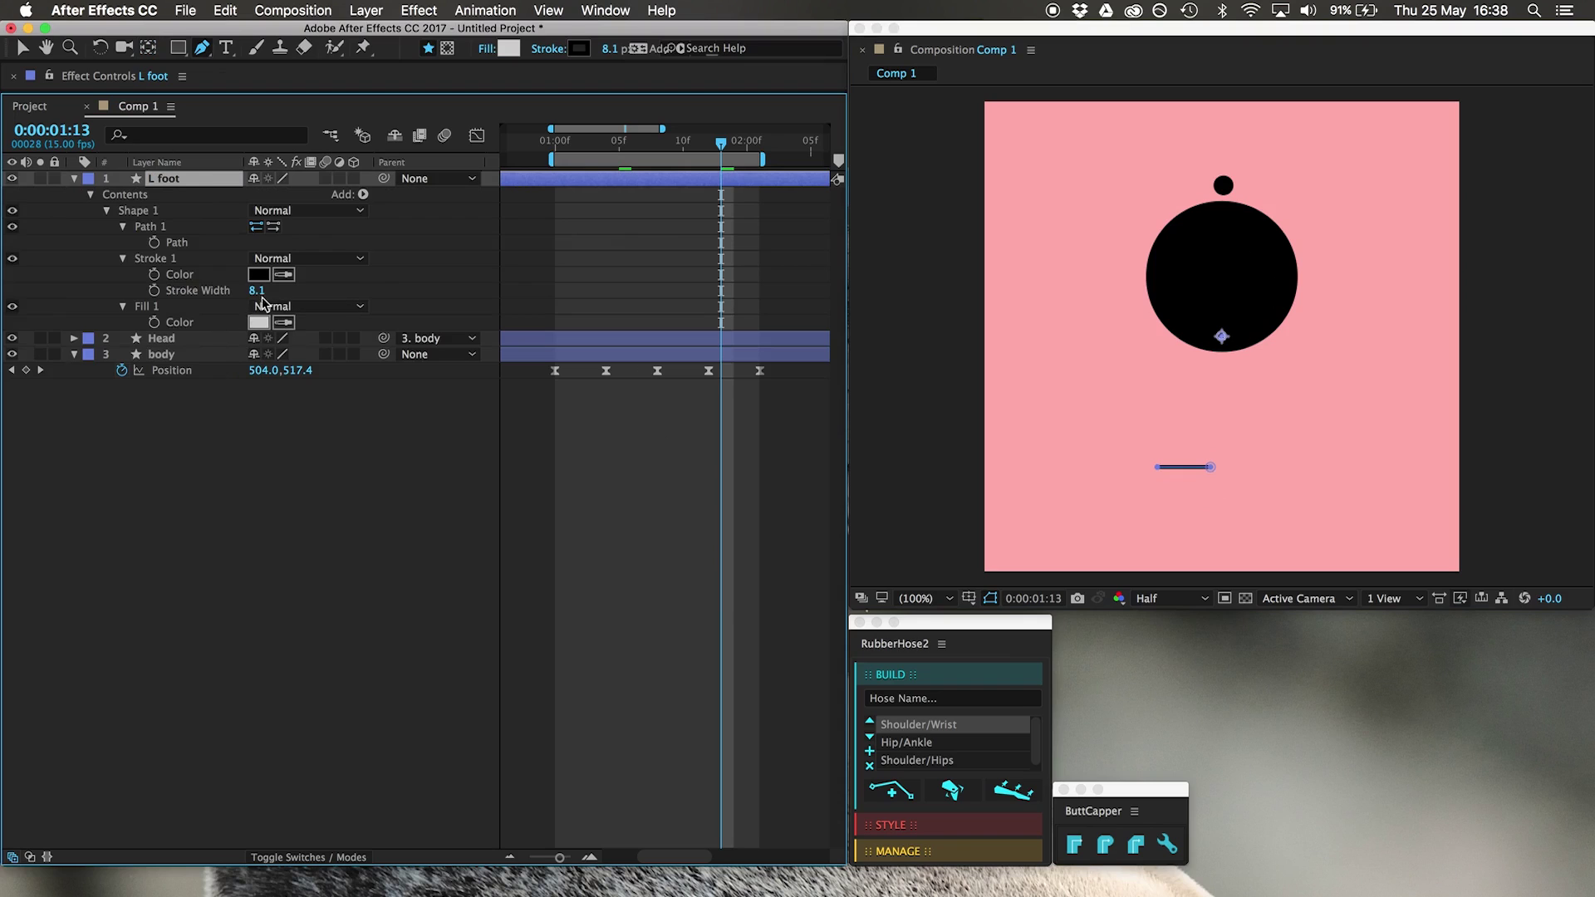
{"action": "left_click_drag", "start_coordinate": [255, 293], "coordinate": [278, 292]}
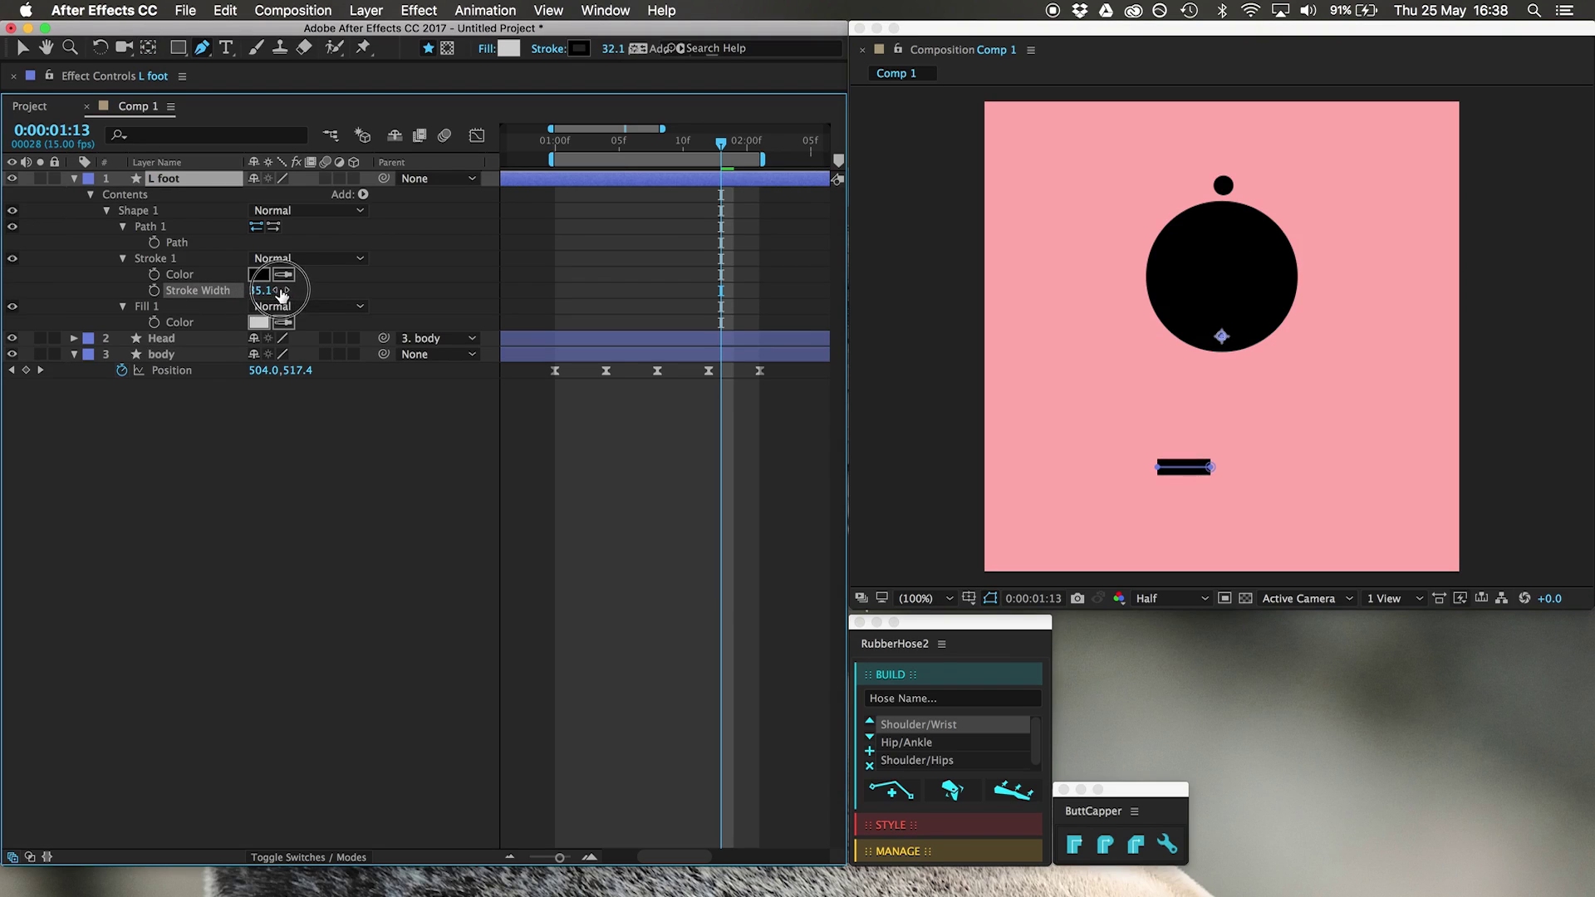
{"action": "left_click", "coordinate": [147, 307]}
{"action": "key", "text": "Delete"}
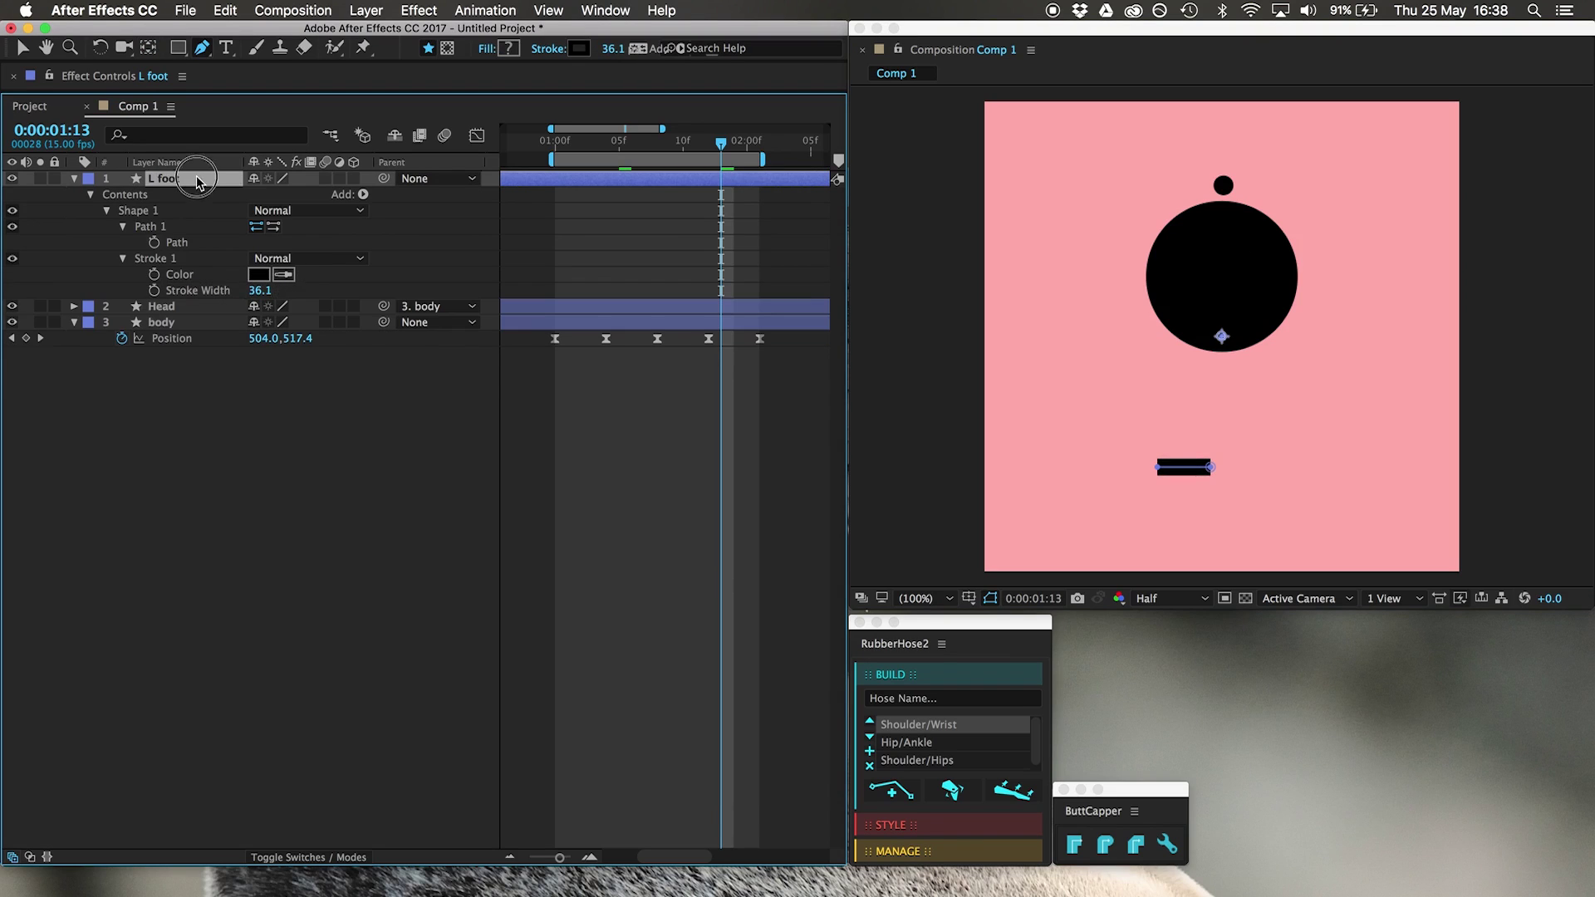
{"action": "left_click", "coordinate": [1104, 845]}
Separate the L foot layer's Position into X and Y dimensions with the playhead at 0:00:01:00.
{"action": "key", "text": "p"}
{"action": "left_click", "coordinate": [554, 143]}
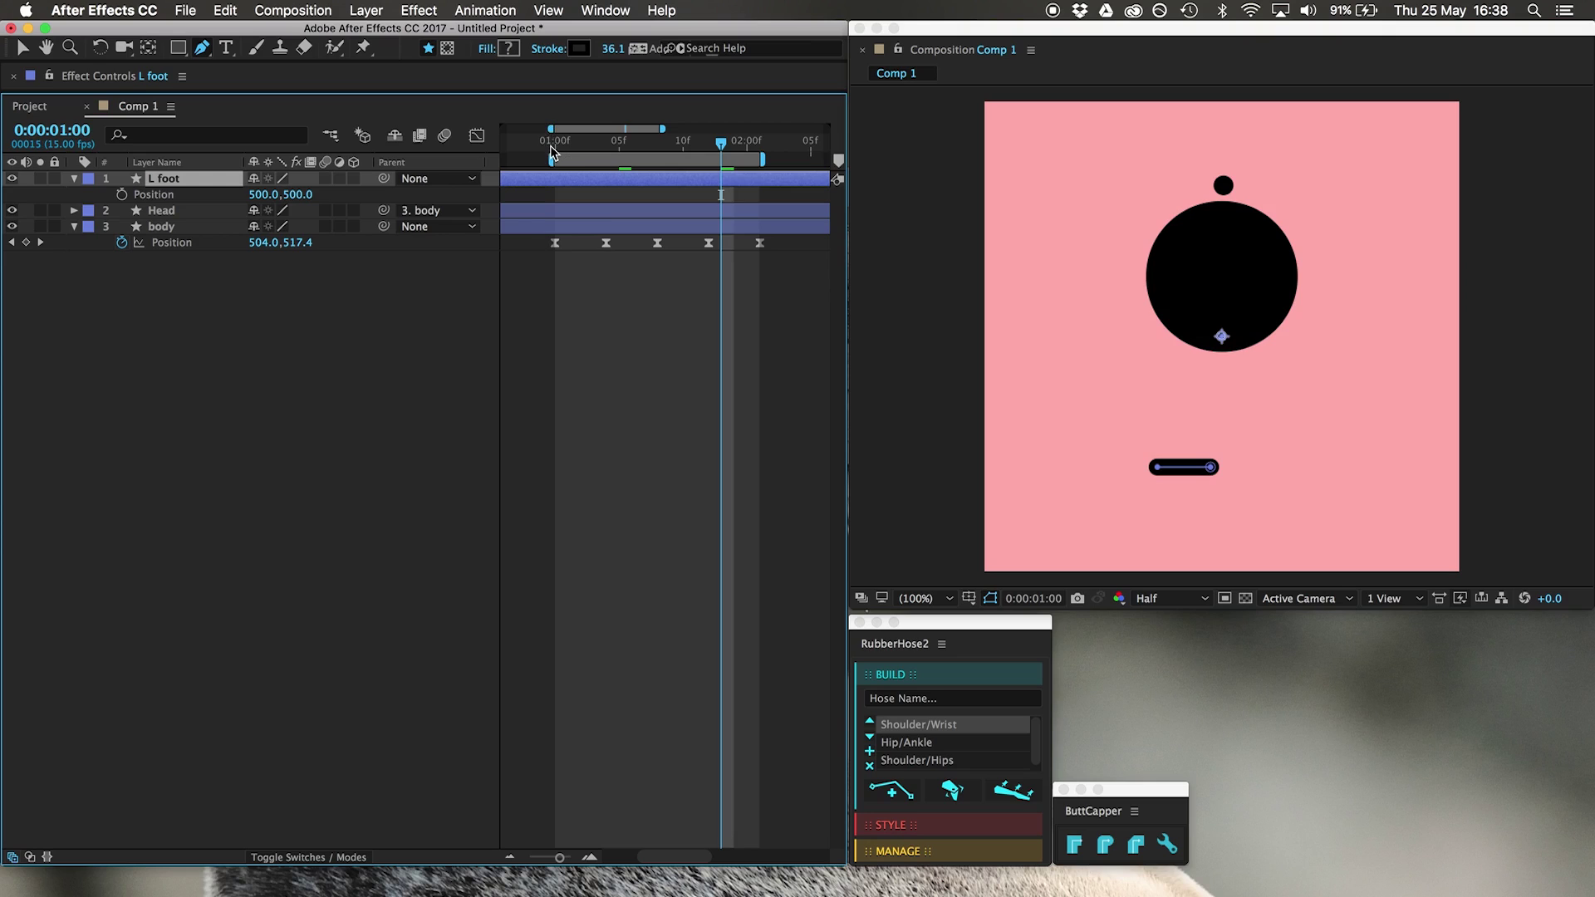
{"action": "left_click", "coordinate": [165, 197]}
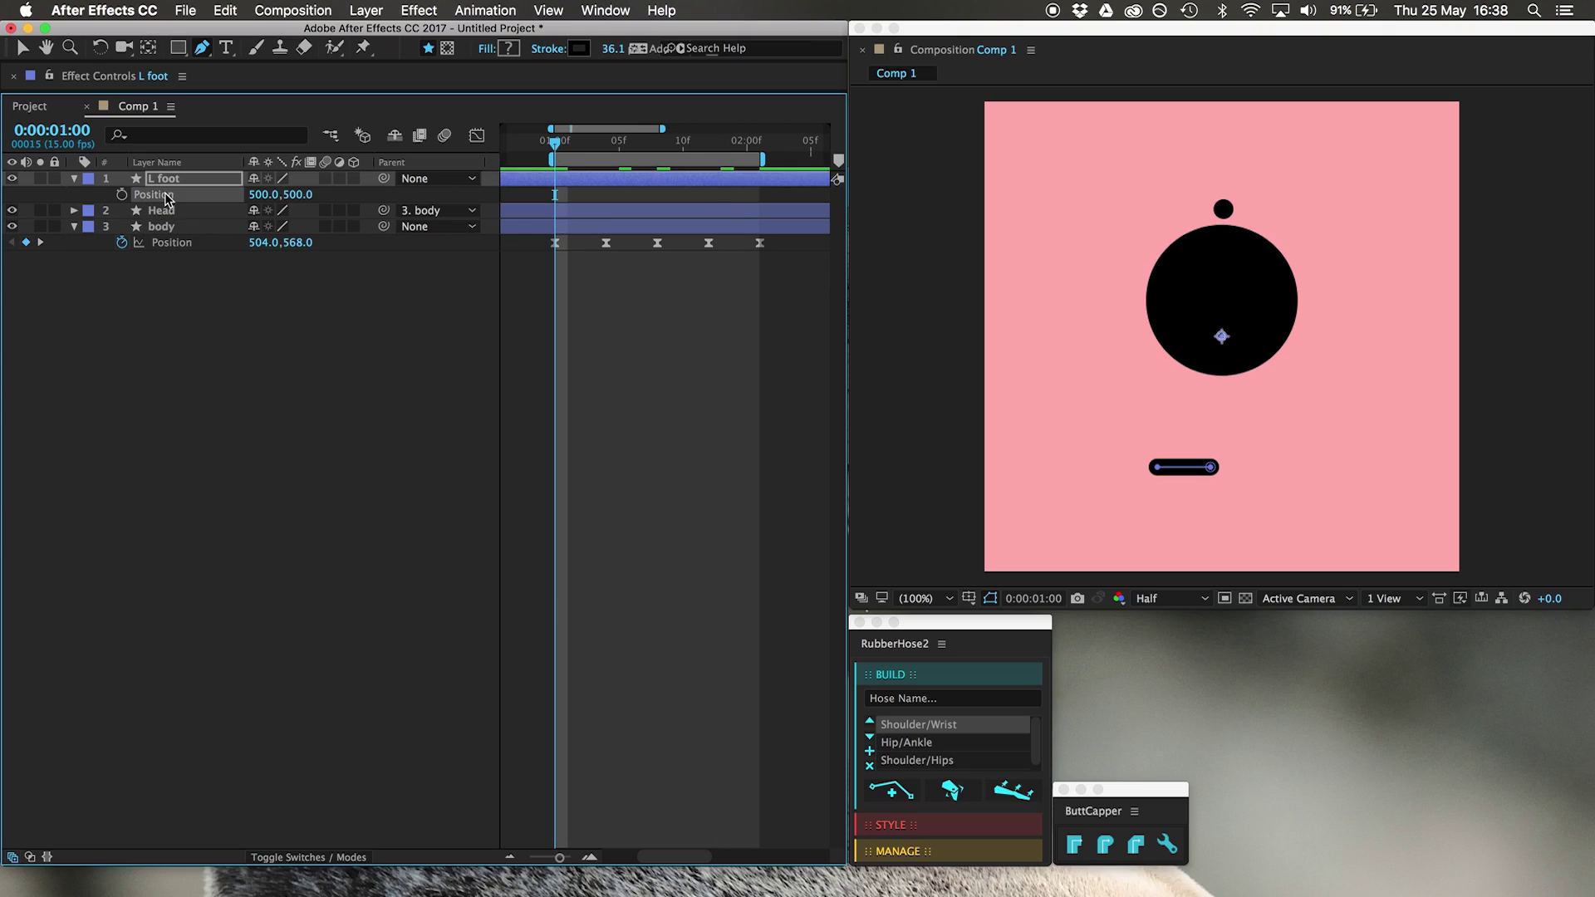
{"action": "right_click", "coordinate": [165, 197]}
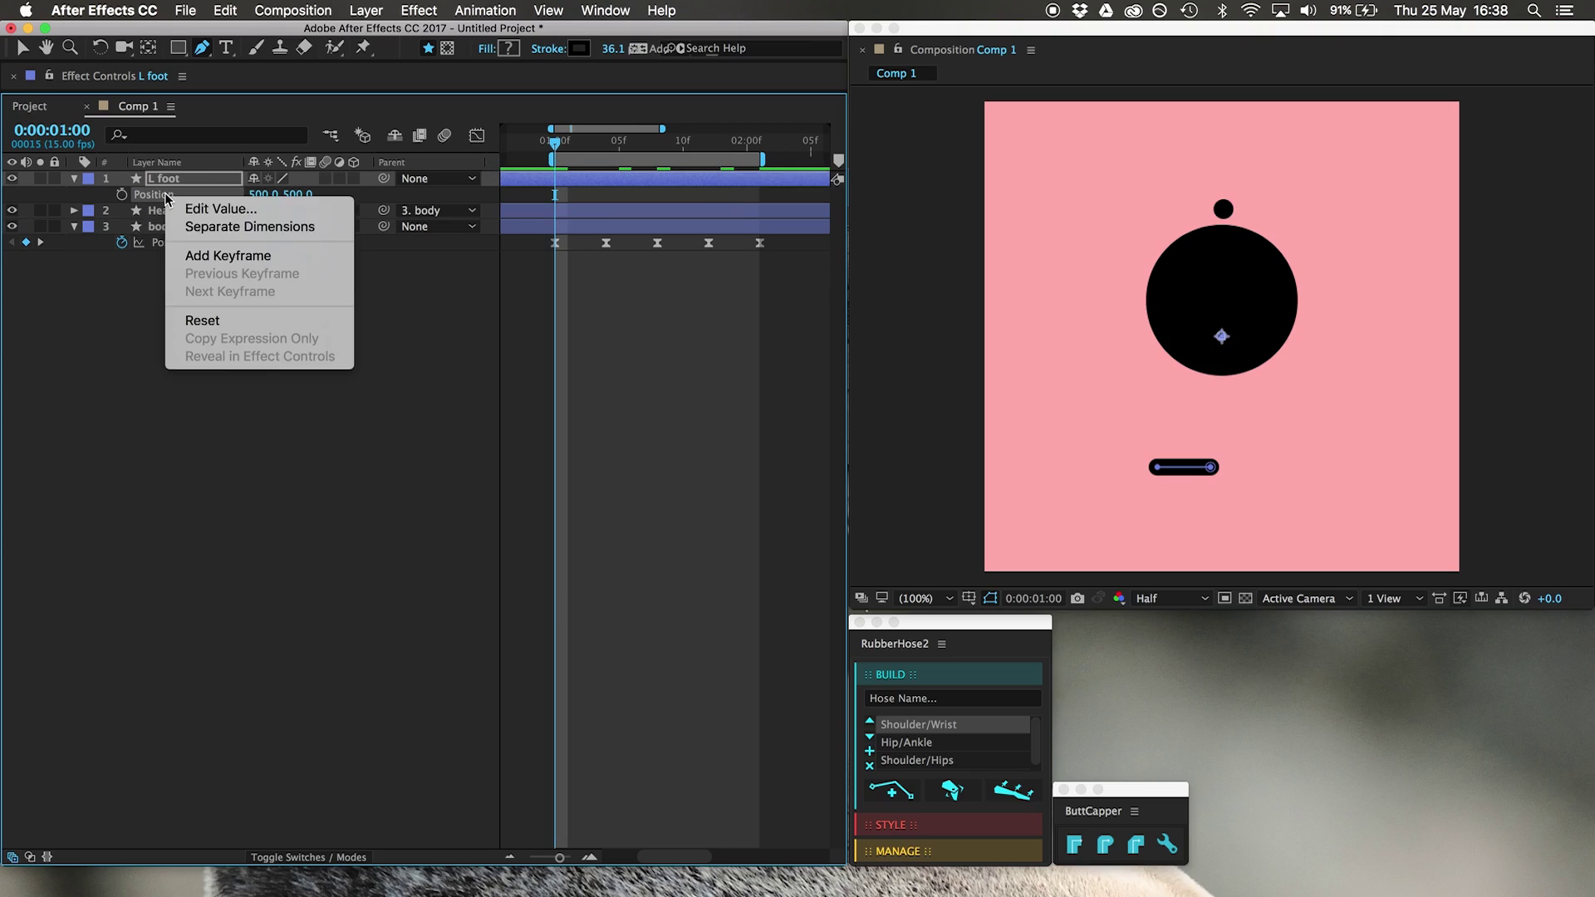
{"action": "left_click", "coordinate": [262, 228]}
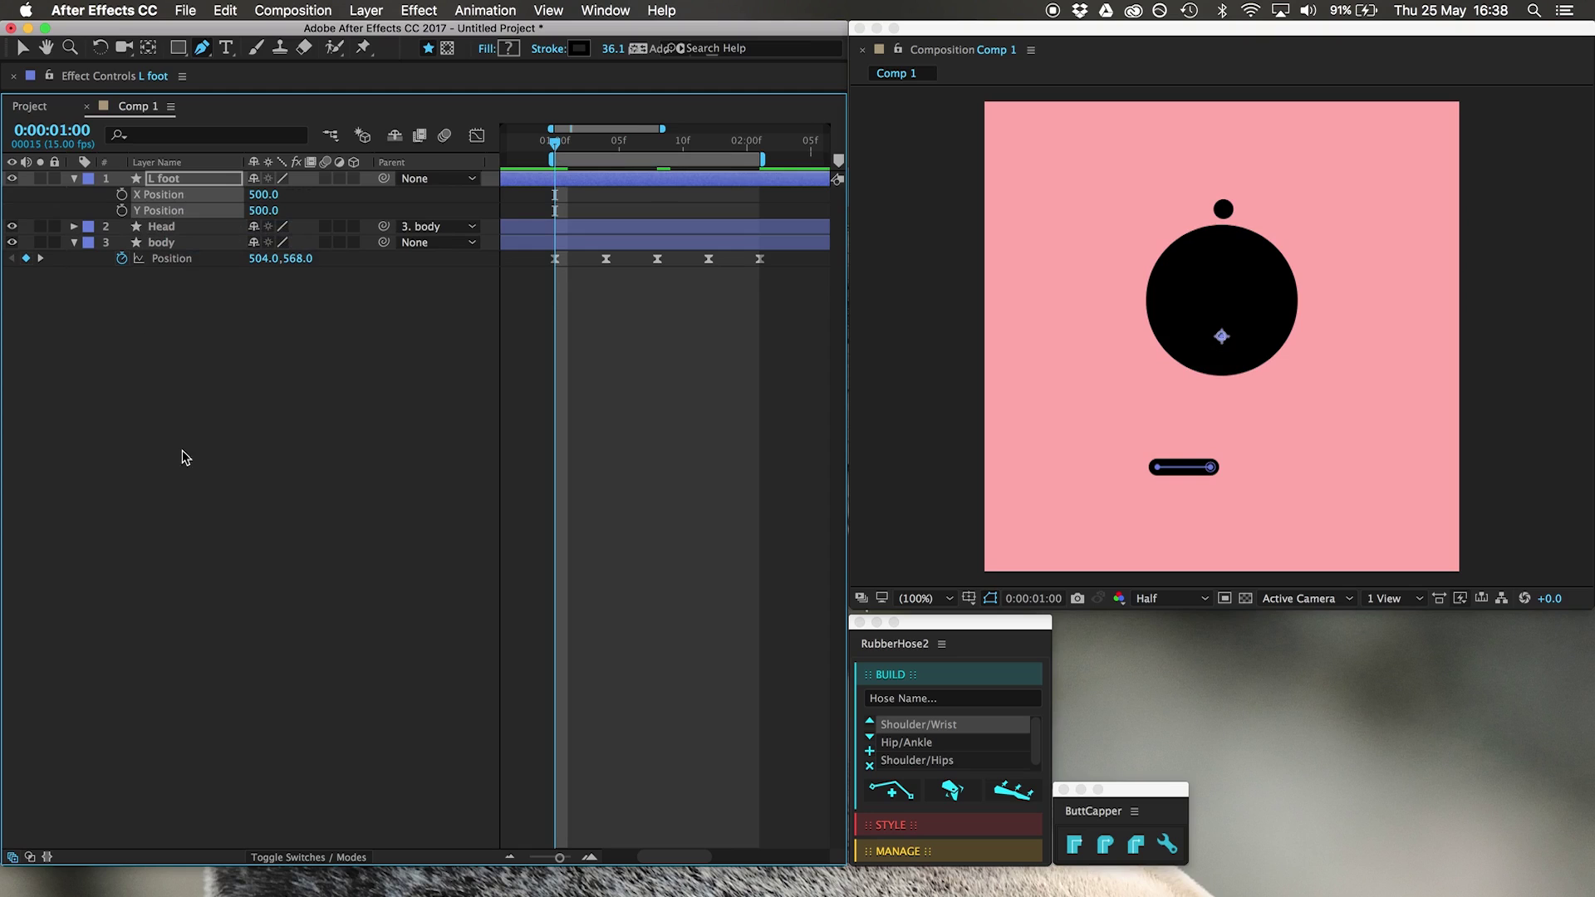
Move the L foot layer's anchor point onto the heel end of the foot line, at about 366, 778.
{"action": "key", "text": "y"}
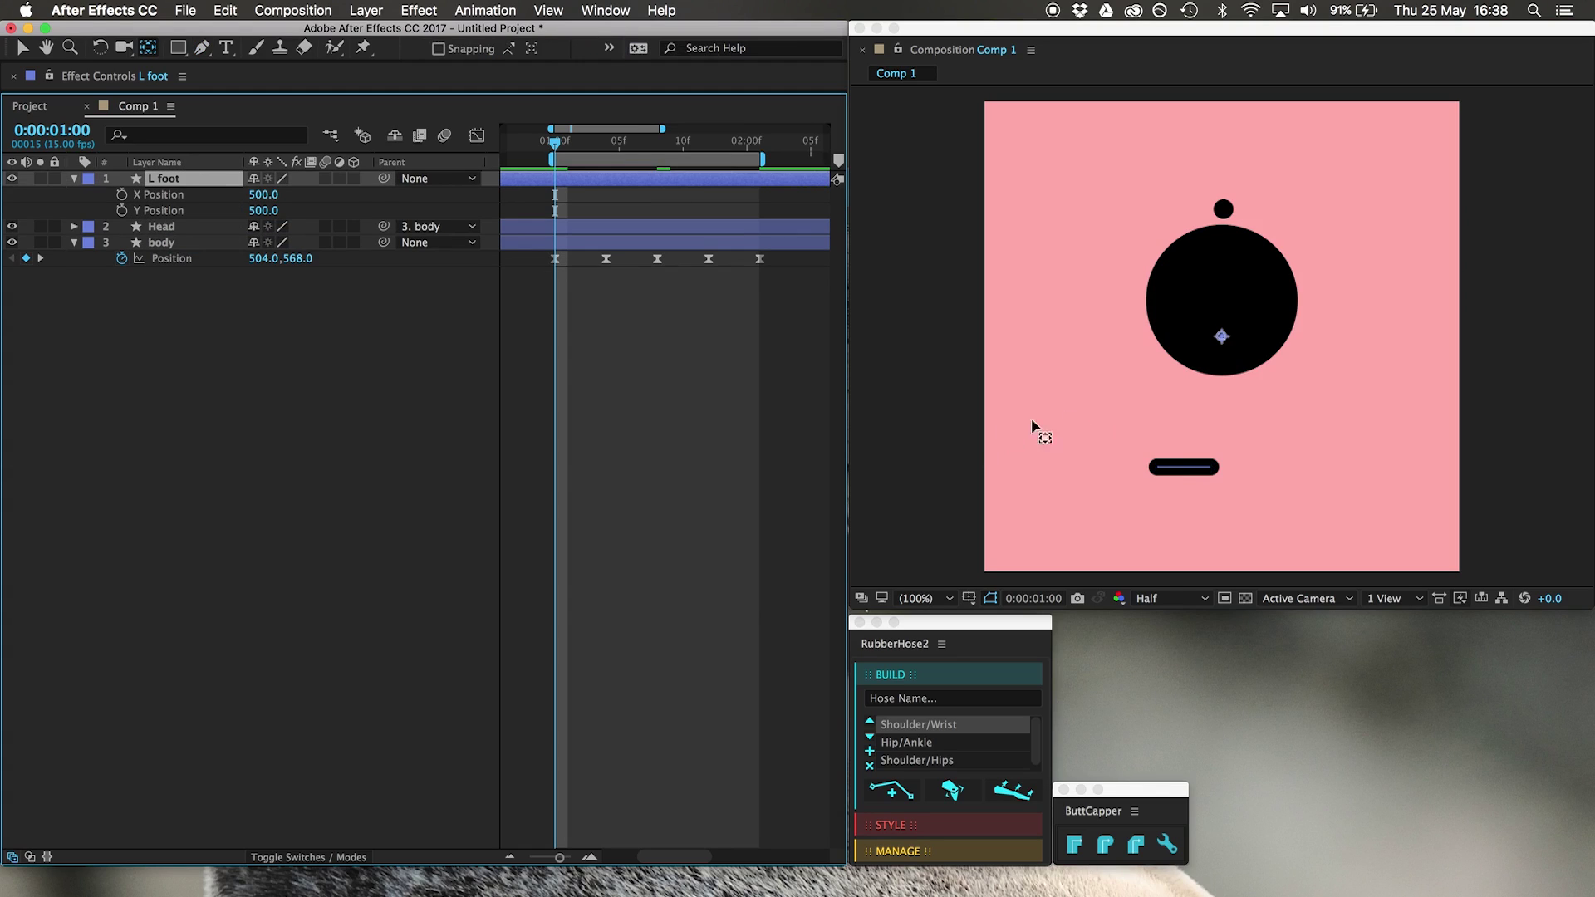
{"action": "left_click", "coordinate": [1226, 340]}
{"action": "left_click_drag", "start_coordinate": [1221, 336], "coordinate": [1160, 470]}
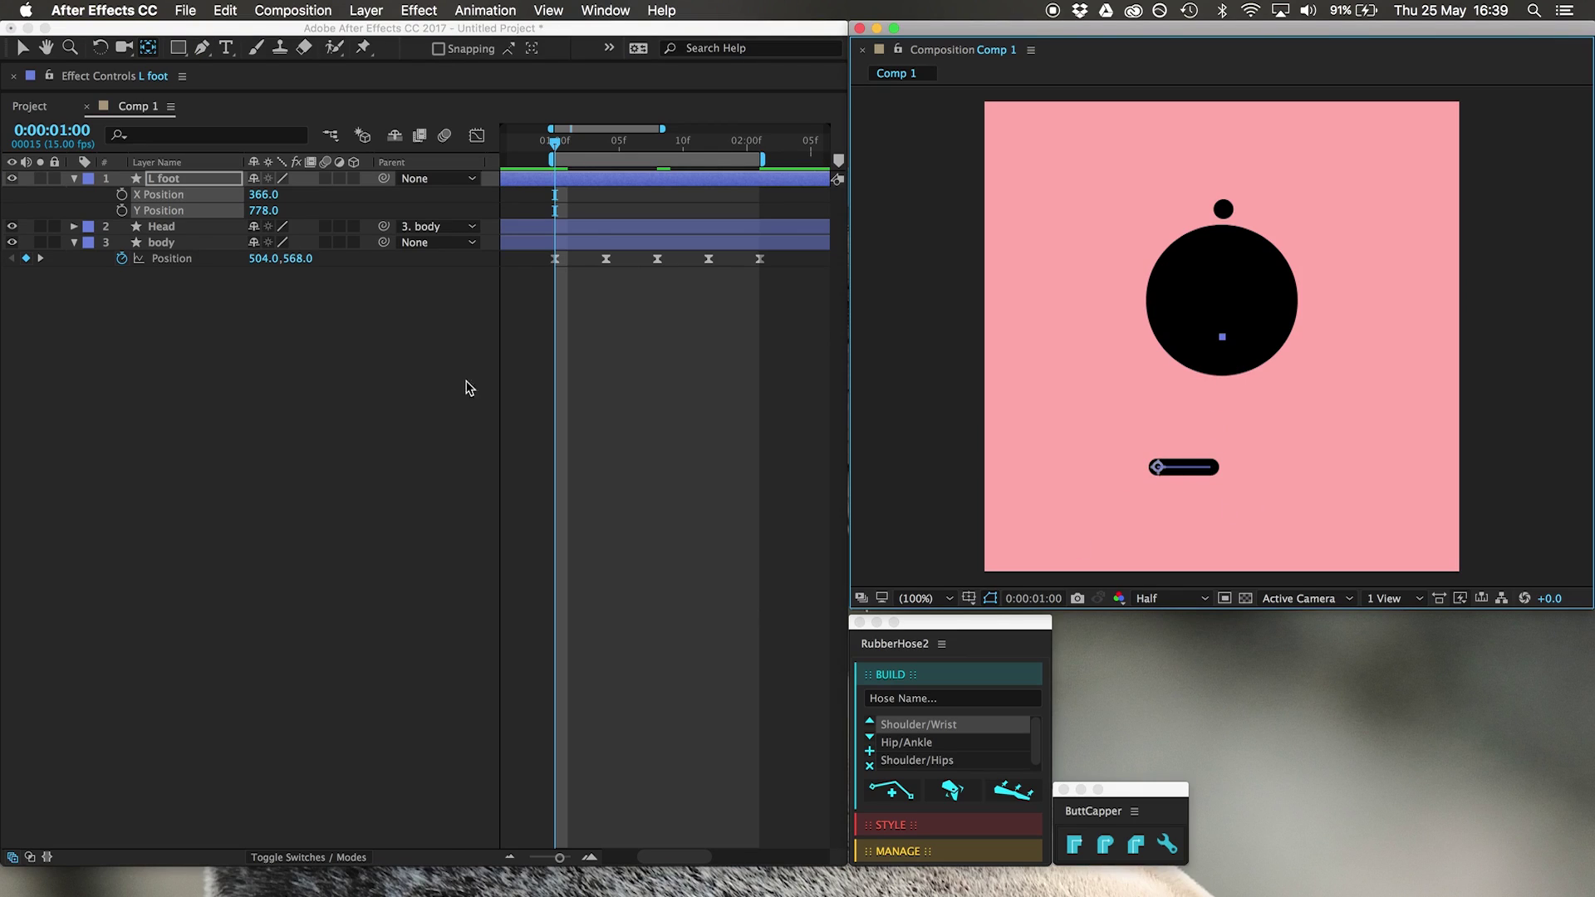
Keyframe L foot's X Position at 366 on 0:00:01:00 and 0:00:02:01 and at 566 on 0:00:01:08, and preview the slide.
{"action": "left_click", "coordinate": [121, 194]}
{"action": "left_click", "coordinate": [758, 148]}
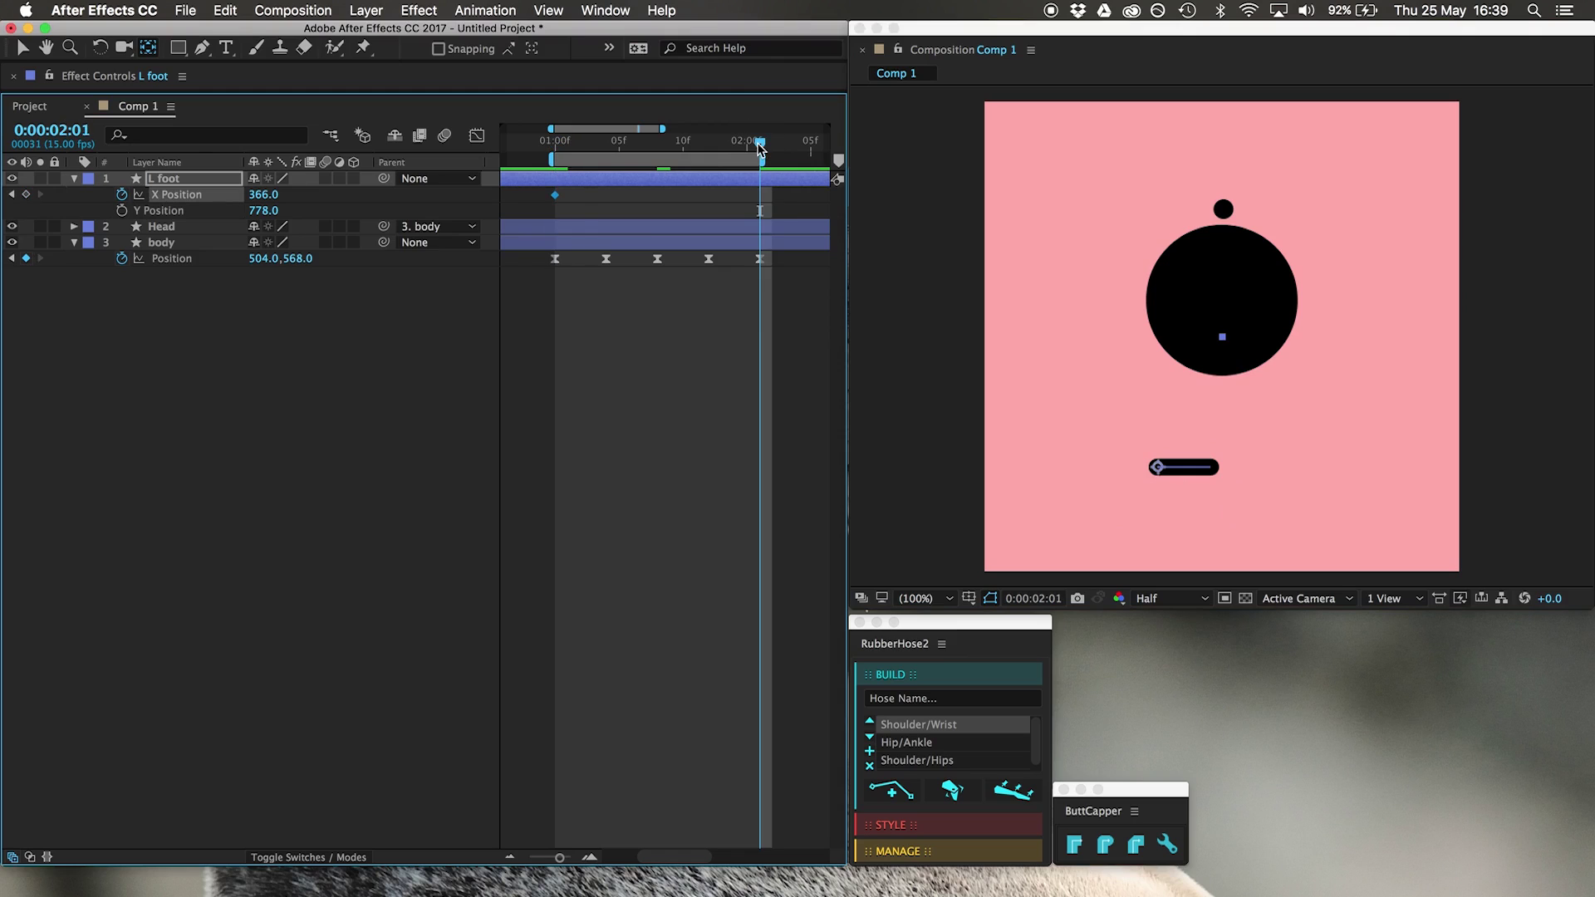
{"action": "left_click", "coordinate": [658, 146]}
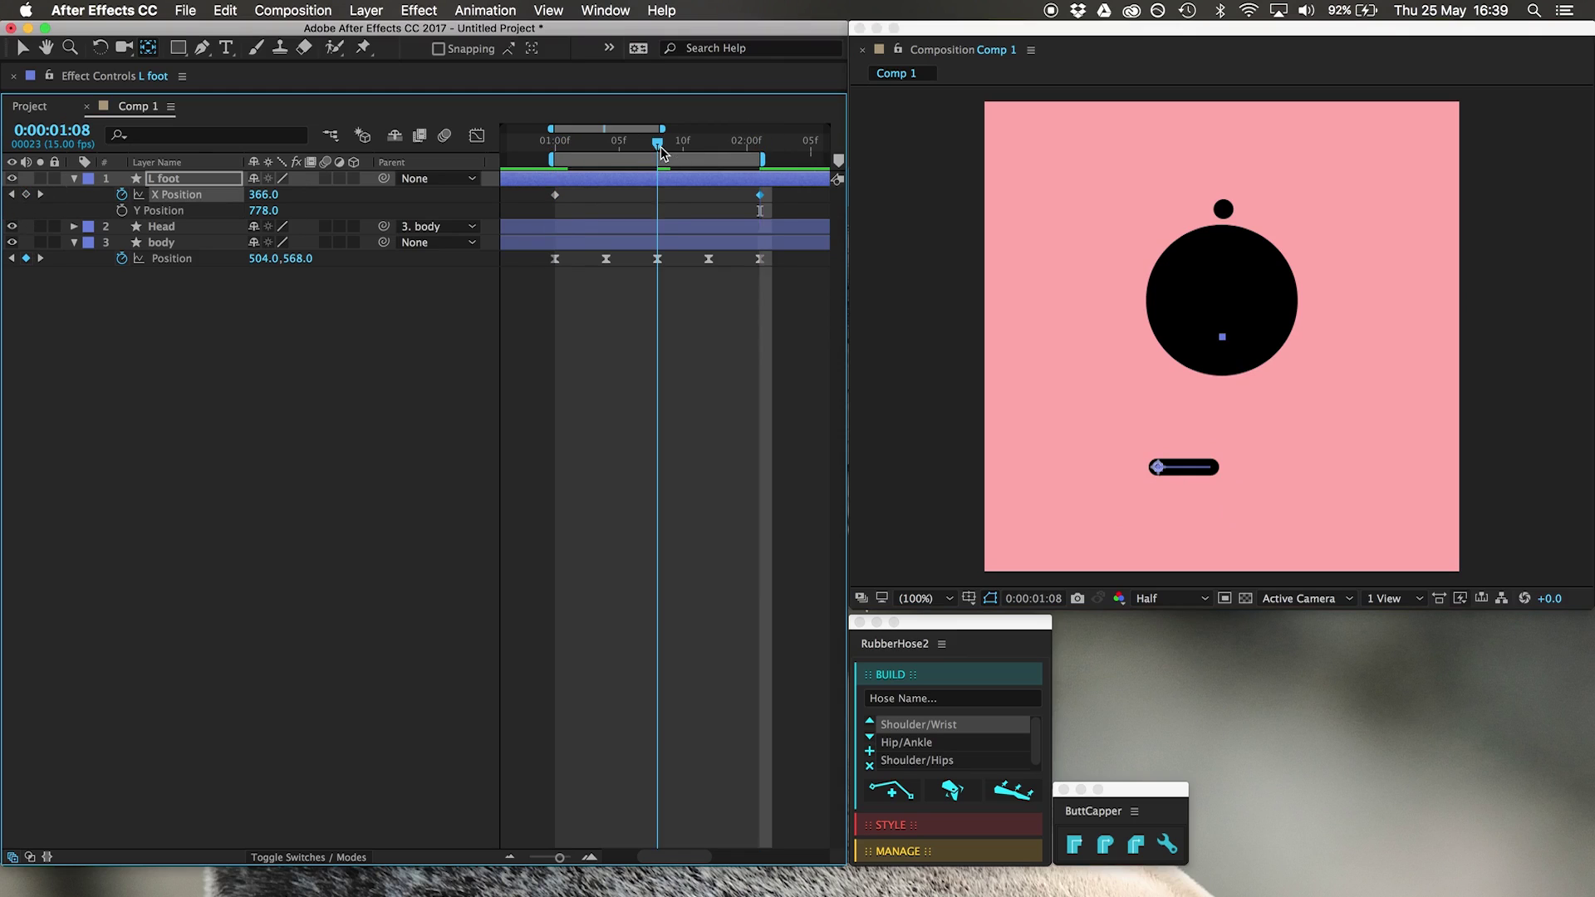
{"action": "left_click", "coordinate": [27, 194]}
{"action": "left_click", "coordinate": [172, 181]}
{"action": "left_click", "coordinate": [172, 191]}
{"action": "key", "text": "shift+Right"}
{"action": "key", "text": "shift+Right"}
{"action": "key", "text": "shift+Right"}
{"action": "key", "text": "shift+Right"}
{"action": "key", "text": "shift+Right"}
{"action": "key", "text": "shift+Right"}
{"action": "key", "text": "shift+Right"}
{"action": "key", "text": "shift+Right"}
{"action": "key", "text": "shift+Right"}
{"action": "key", "text": "shift+Right"}
{"action": "key", "text": "shift+Right"}
{"action": "key", "text": "shift+Right"}
{"action": "key", "text": "shift+Right"}
{"action": "key", "text": "shift+Right"}
{"action": "key", "text": "shift+Right"}
{"action": "key", "text": "shift+Right"}
{"action": "key", "text": "shift+Right"}
{"action": "key", "text": "shift+Right"}
{"action": "key", "text": "shift+Right"}
{"action": "key", "text": "shift+Right"}
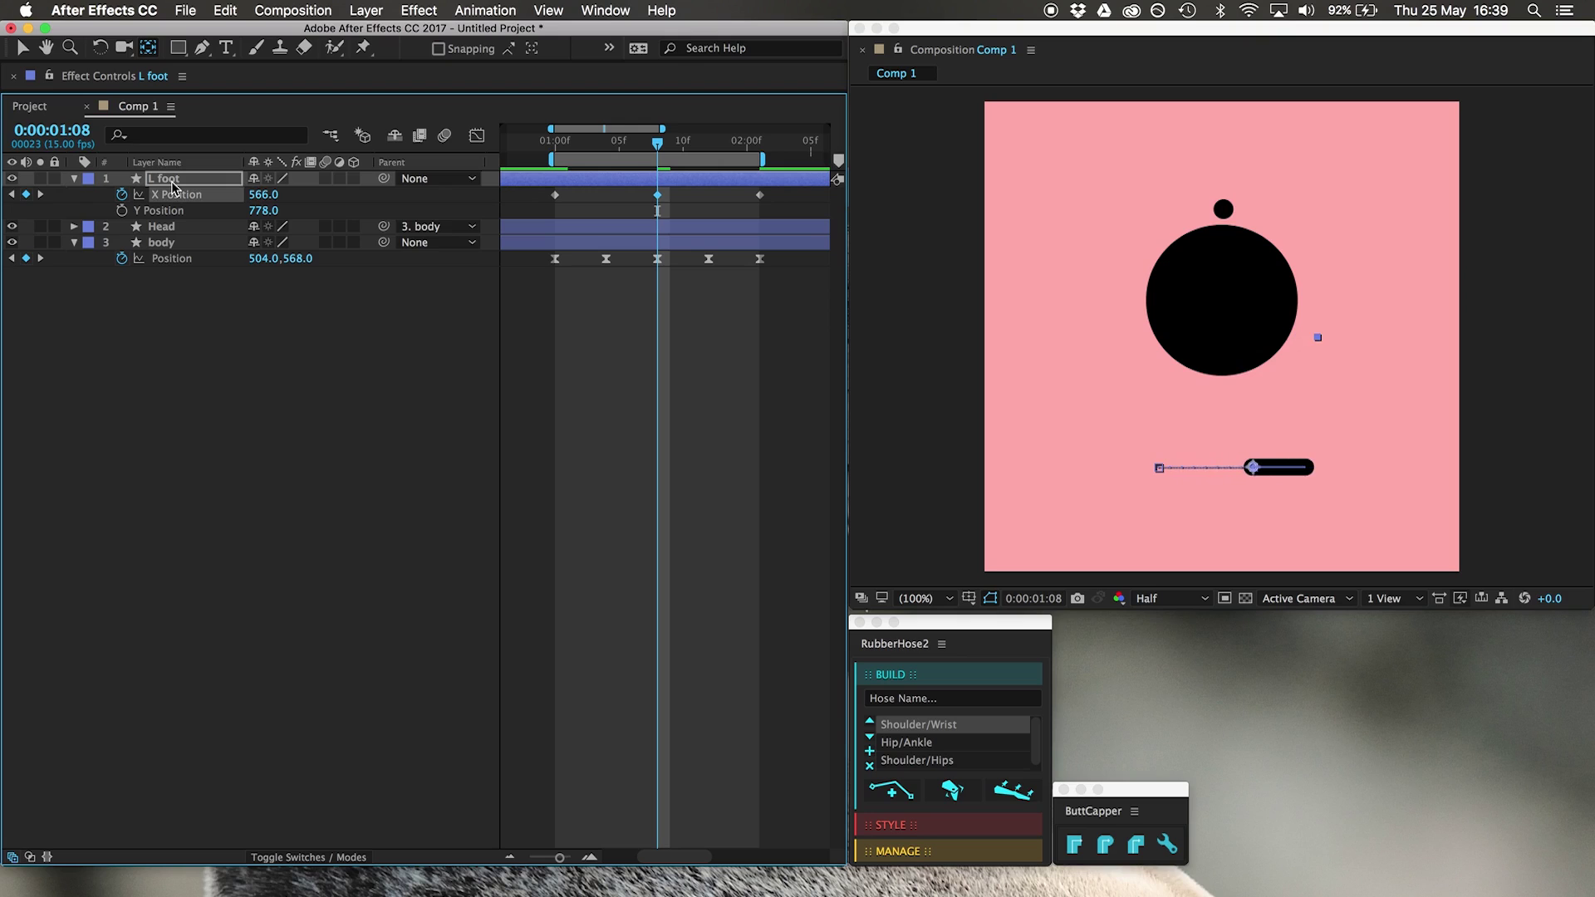
{"action": "left_click", "coordinate": [553, 328]}
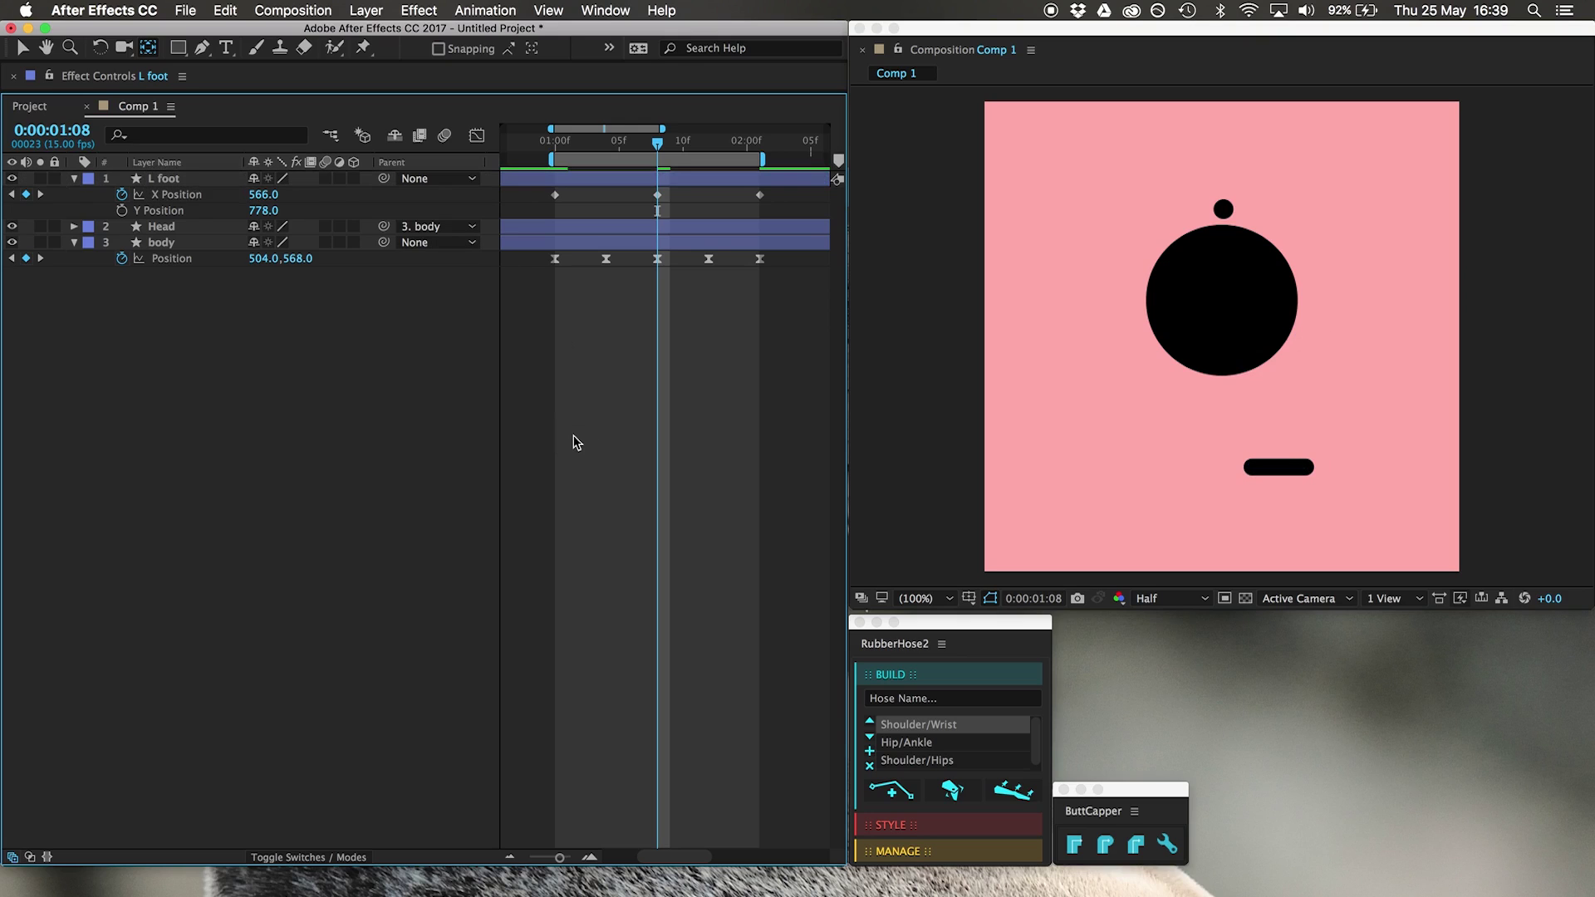
{"action": "key", "text": "space"}
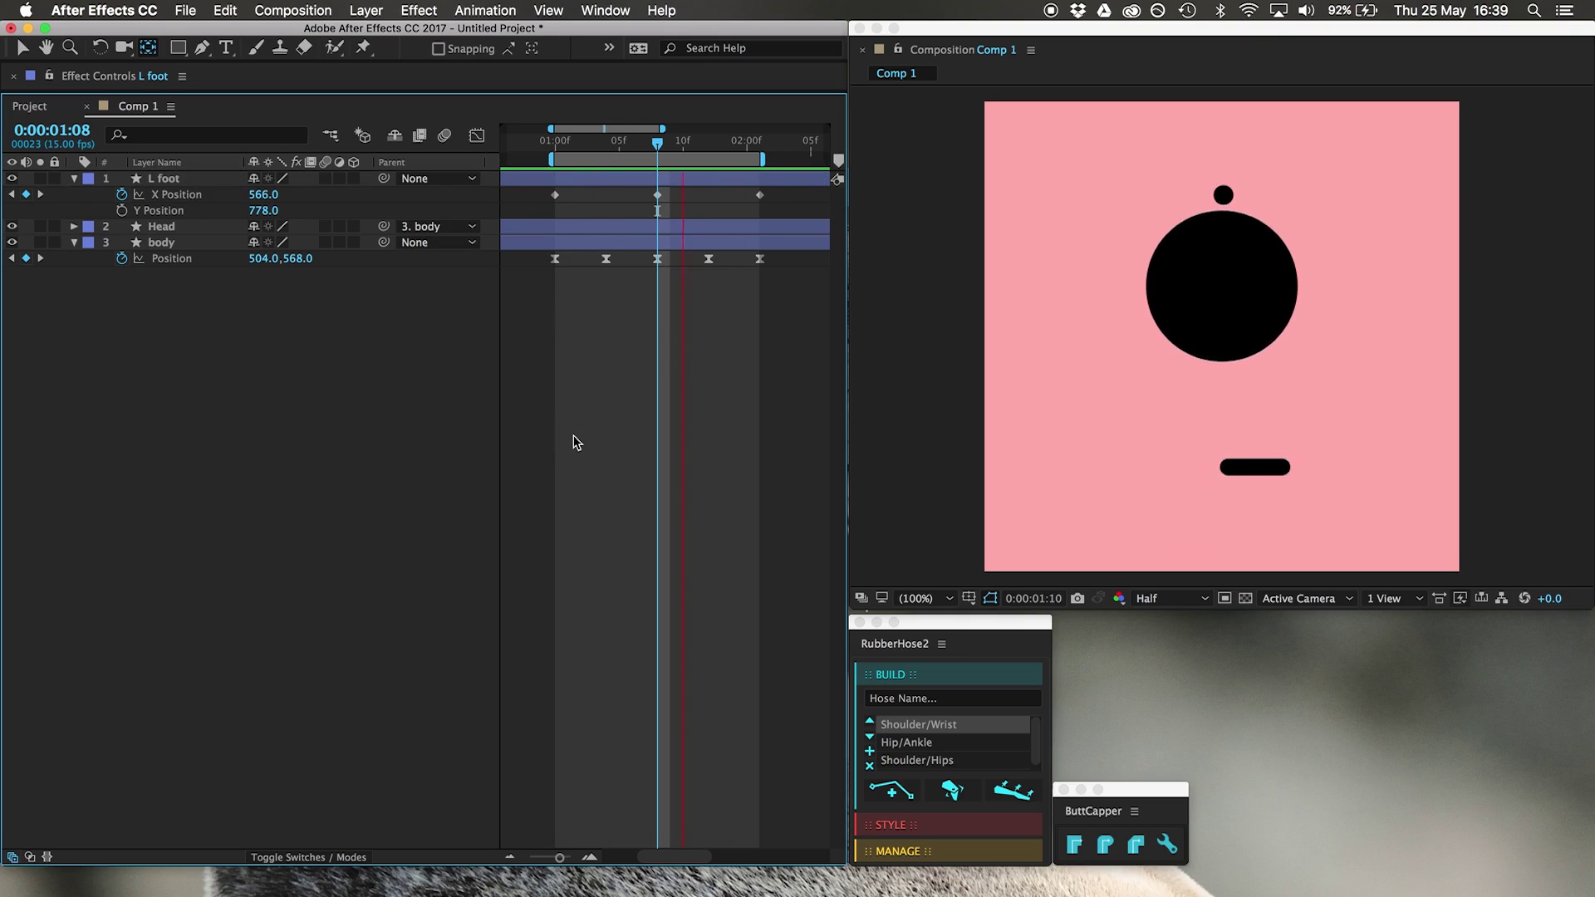
Lower the L foot to a Y Position of 898 and preview it beneath the body.
{"action": "left_click", "coordinate": [164, 178]}
{"action": "left_click", "coordinate": [158, 210]}
{"action": "key", "text": "shift+Down"}
{"action": "key", "text": "shift+Down"}
{"action": "key", "text": "shift+Down"}
{"action": "key", "text": "shift+Down"}
{"action": "key", "text": "shift+Down"}
{"action": "key", "text": "shift+Down"}
{"action": "key", "text": "shift+Down"}
{"action": "key", "text": "shift+Down"}
{"action": "key", "text": "shift+Down"}
{"action": "key", "text": "shift+Down"}
{"action": "key", "text": "shift+Down"}
{"action": "key", "text": "shift+Down"}
{"action": "key", "text": "space"}
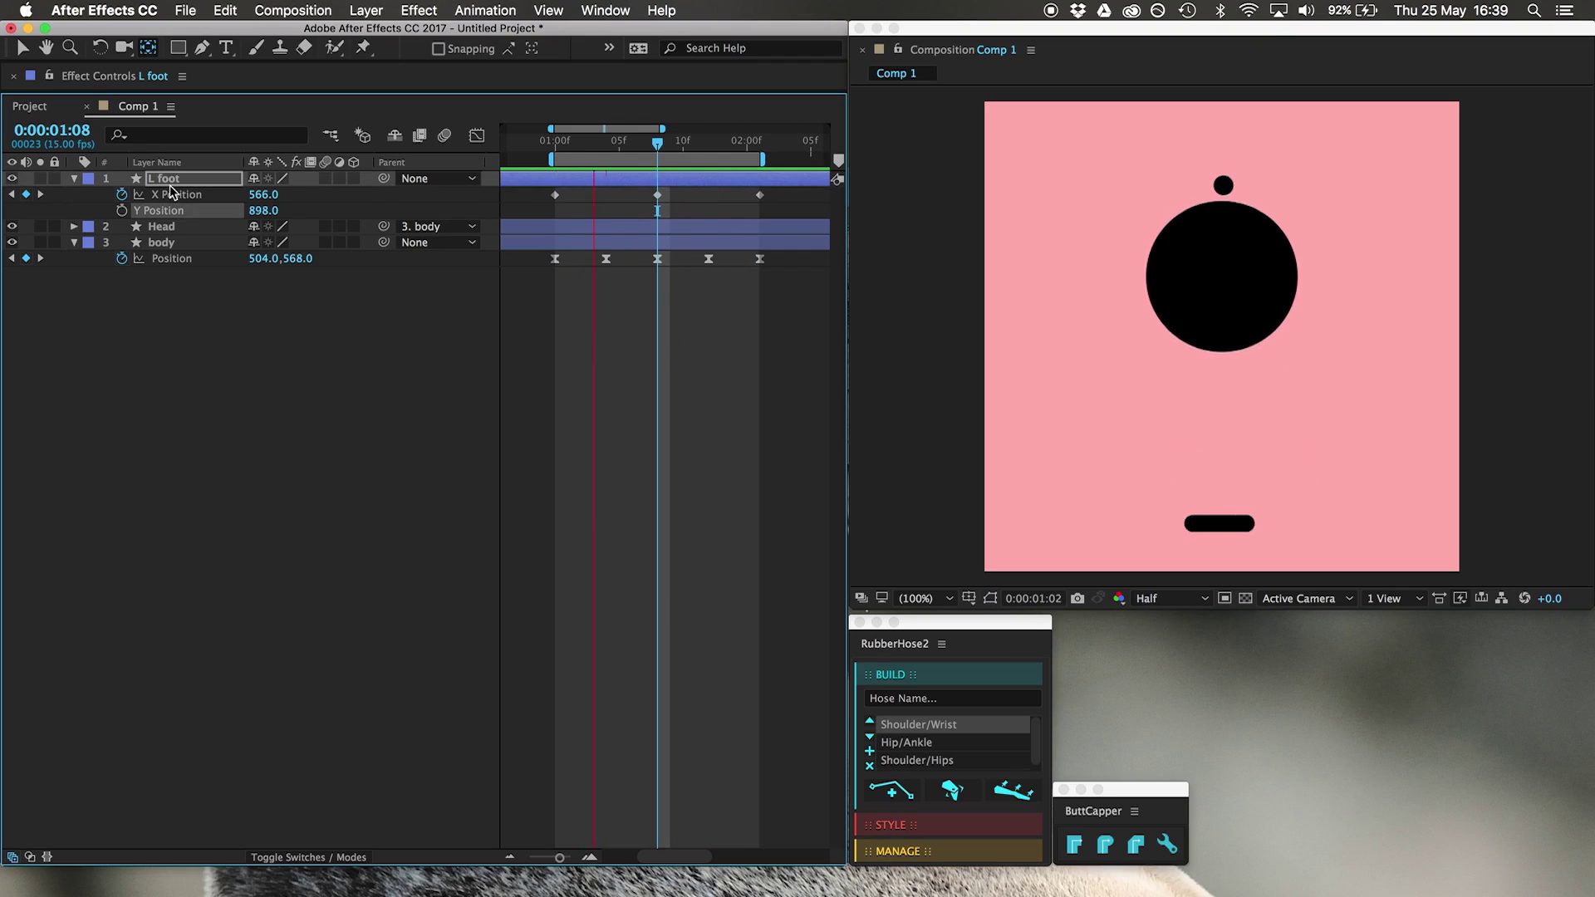
{"action": "key", "text": "space"}
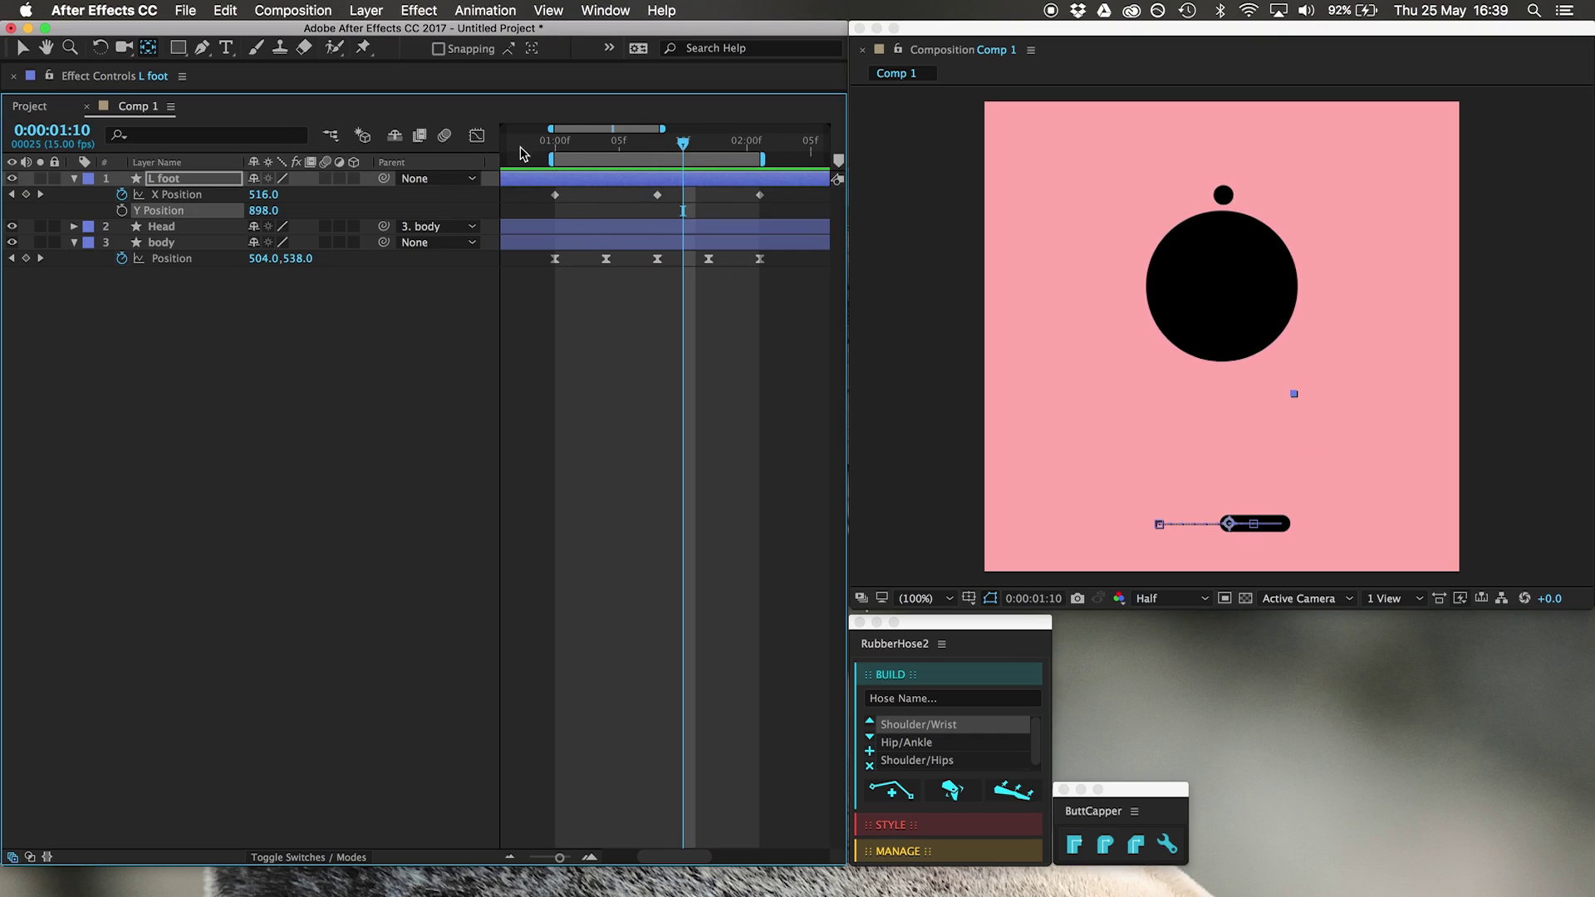
Keyframe L foot's Y Position at 898 on 0:00:01:00 and 0:00:01:08, raising it to 778 on 0:00:01:04.
{"action": "left_click", "coordinate": [555, 143]}
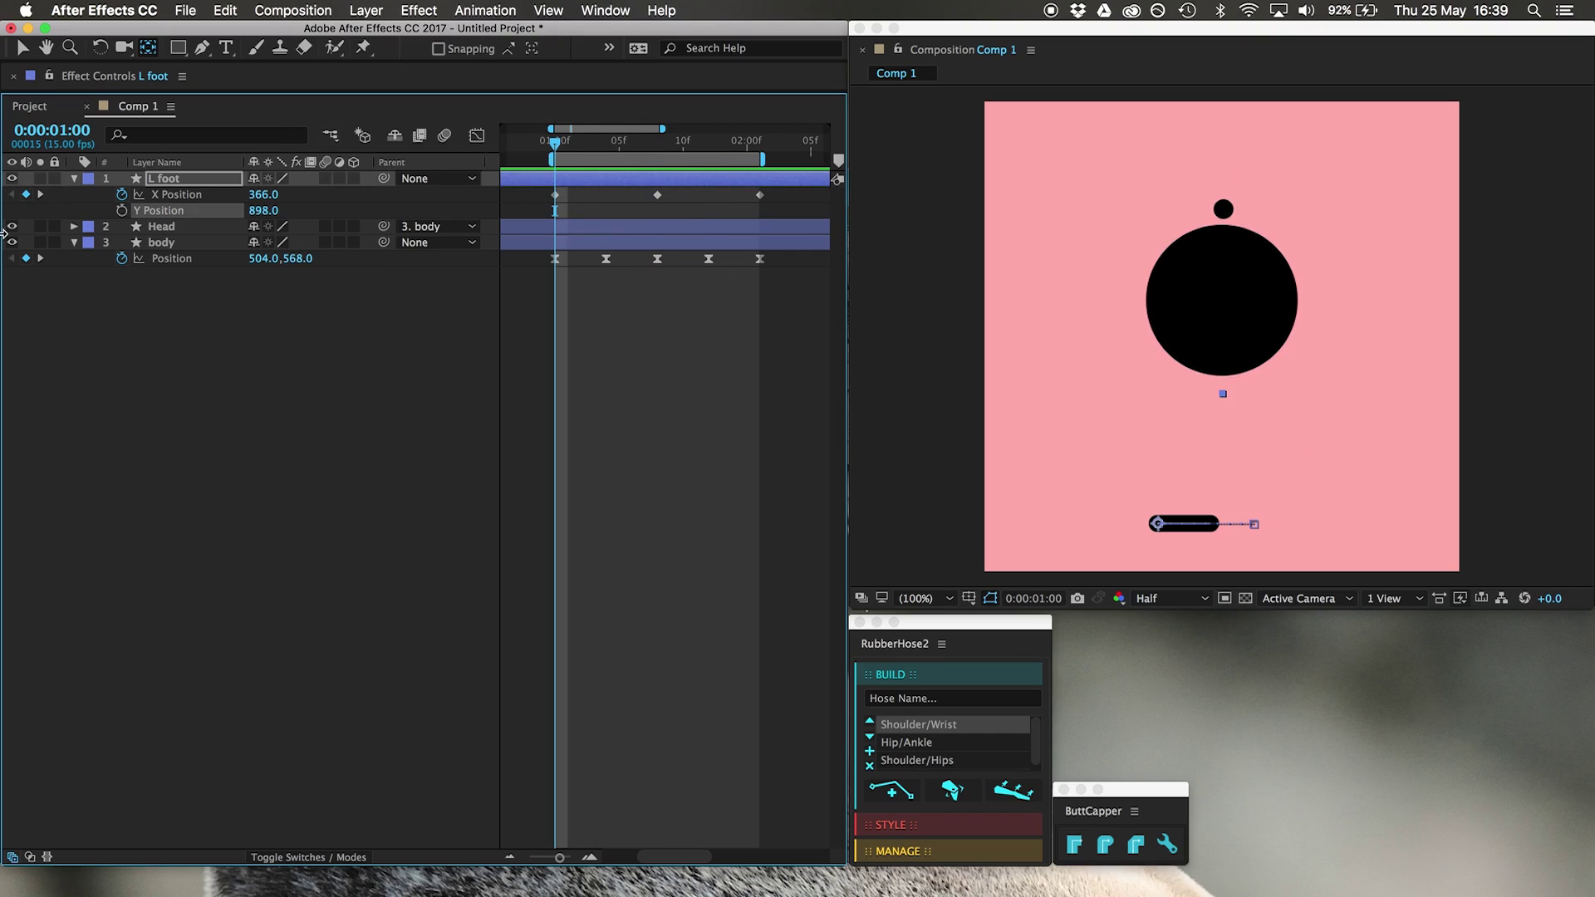
{"action": "left_click", "coordinate": [121, 211]}
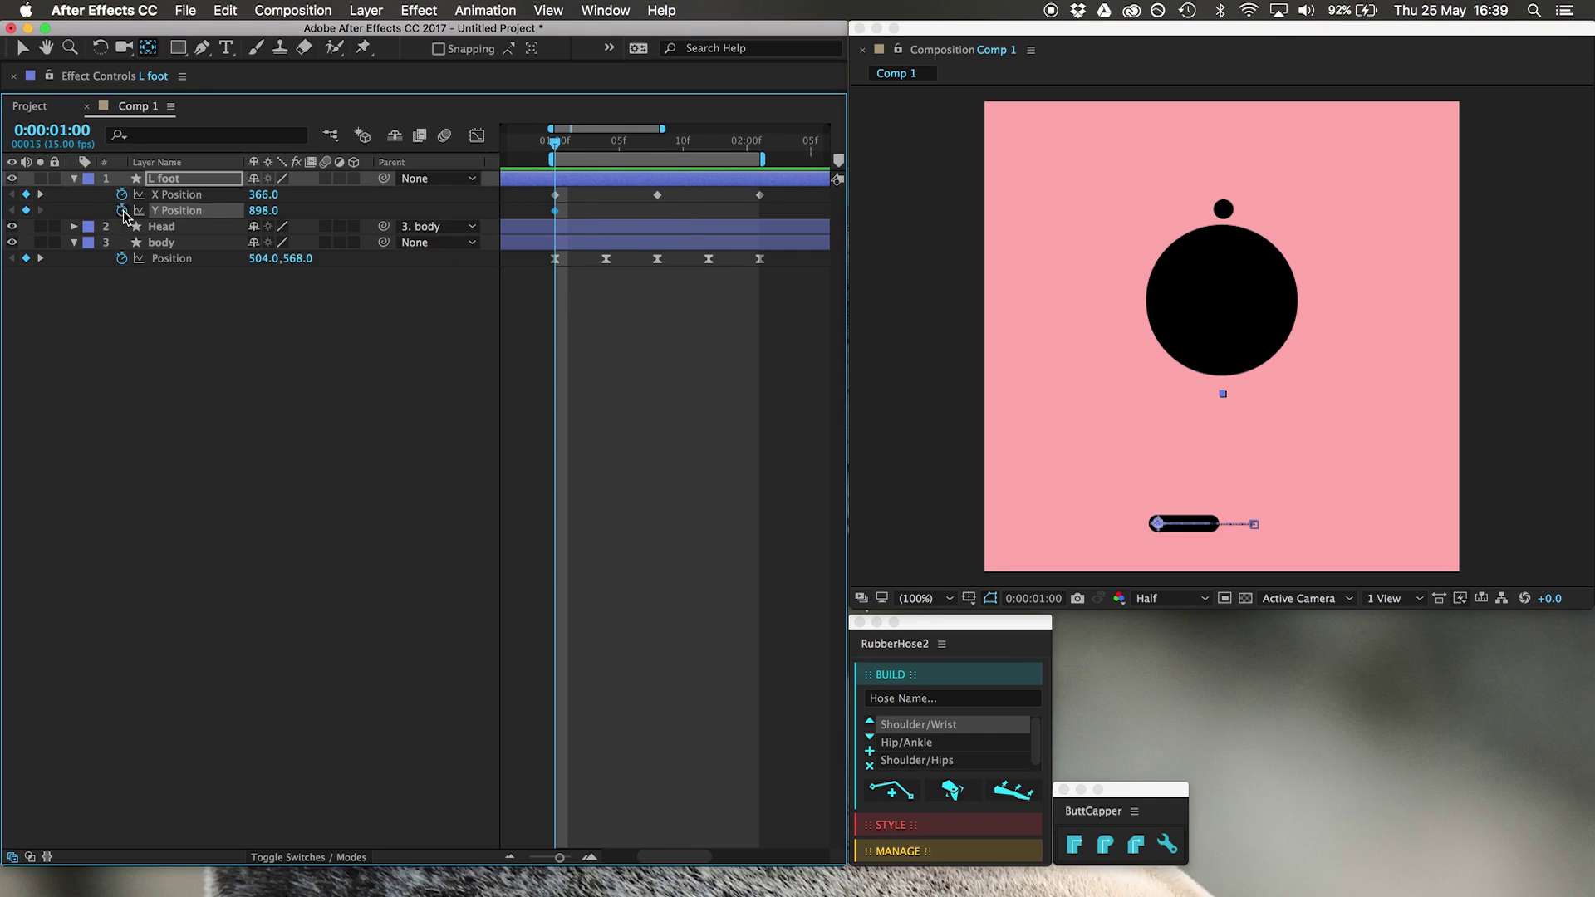
{"action": "left_click", "coordinate": [656, 143]}
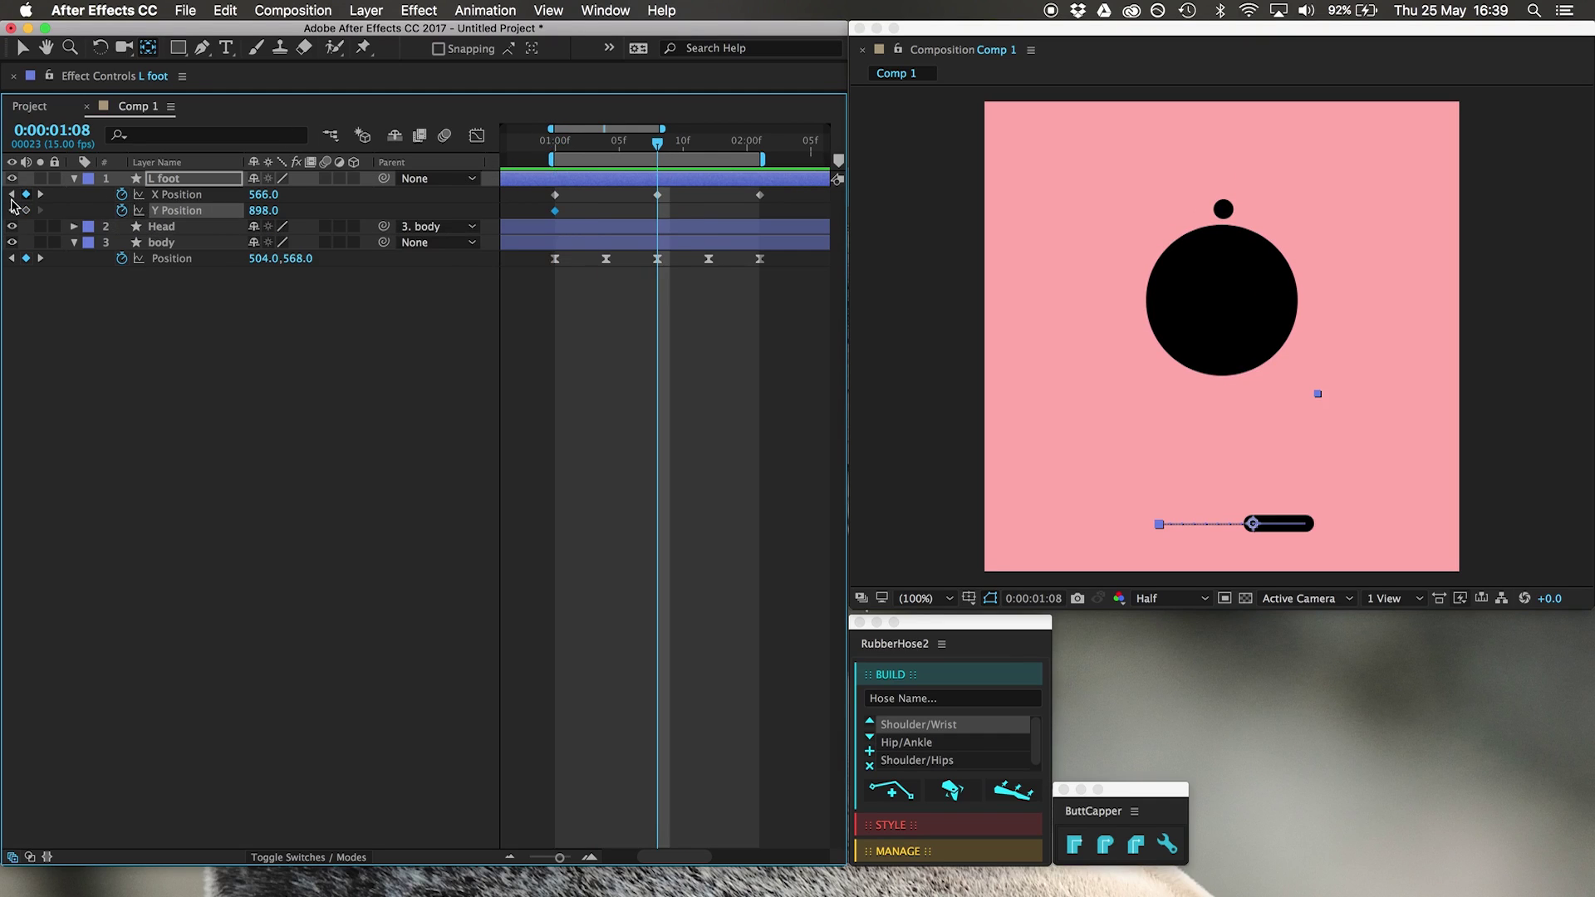
{"action": "left_click", "coordinate": [607, 146]}
{"action": "key", "text": "shift+Up"}
{"action": "key", "text": "shift+Up"}
{"action": "key", "text": "shift+Up"}
{"action": "key", "text": "shift+Up"}
{"action": "key", "text": "shift+Up"}
{"action": "key", "text": "shift+Up"}
{"action": "key", "text": "shift+Up"}
{"action": "key", "text": "shift+Up"}
{"action": "key", "text": "shift+Up"}
{"action": "key", "text": "shift+Up"}
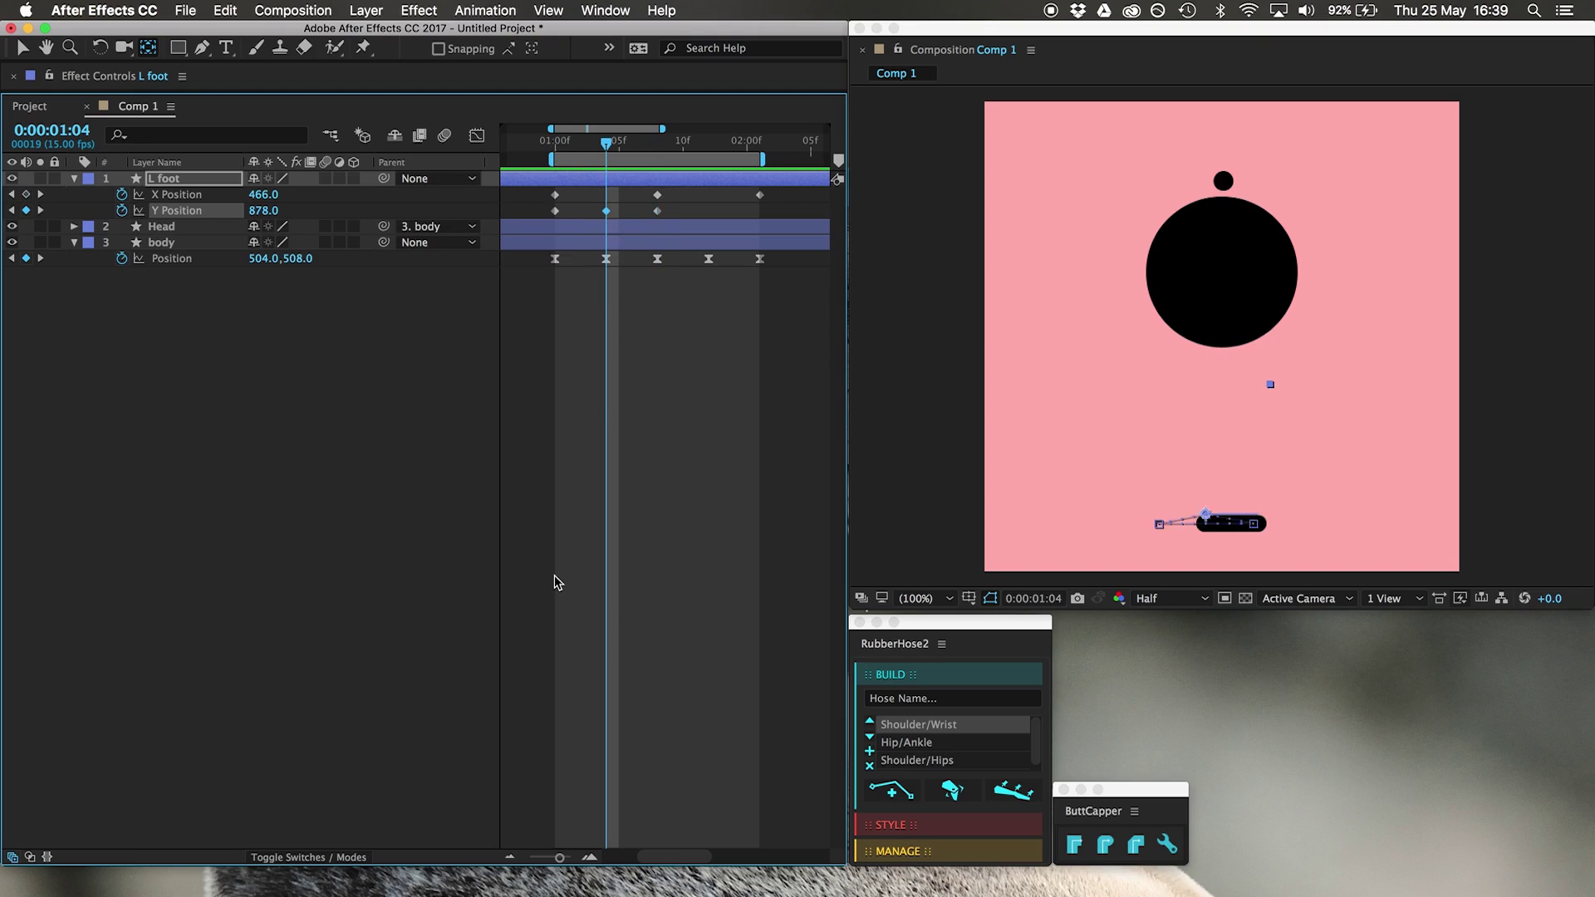
{"action": "key", "text": "shift+Up"}
{"action": "key", "text": "shift+Up"}
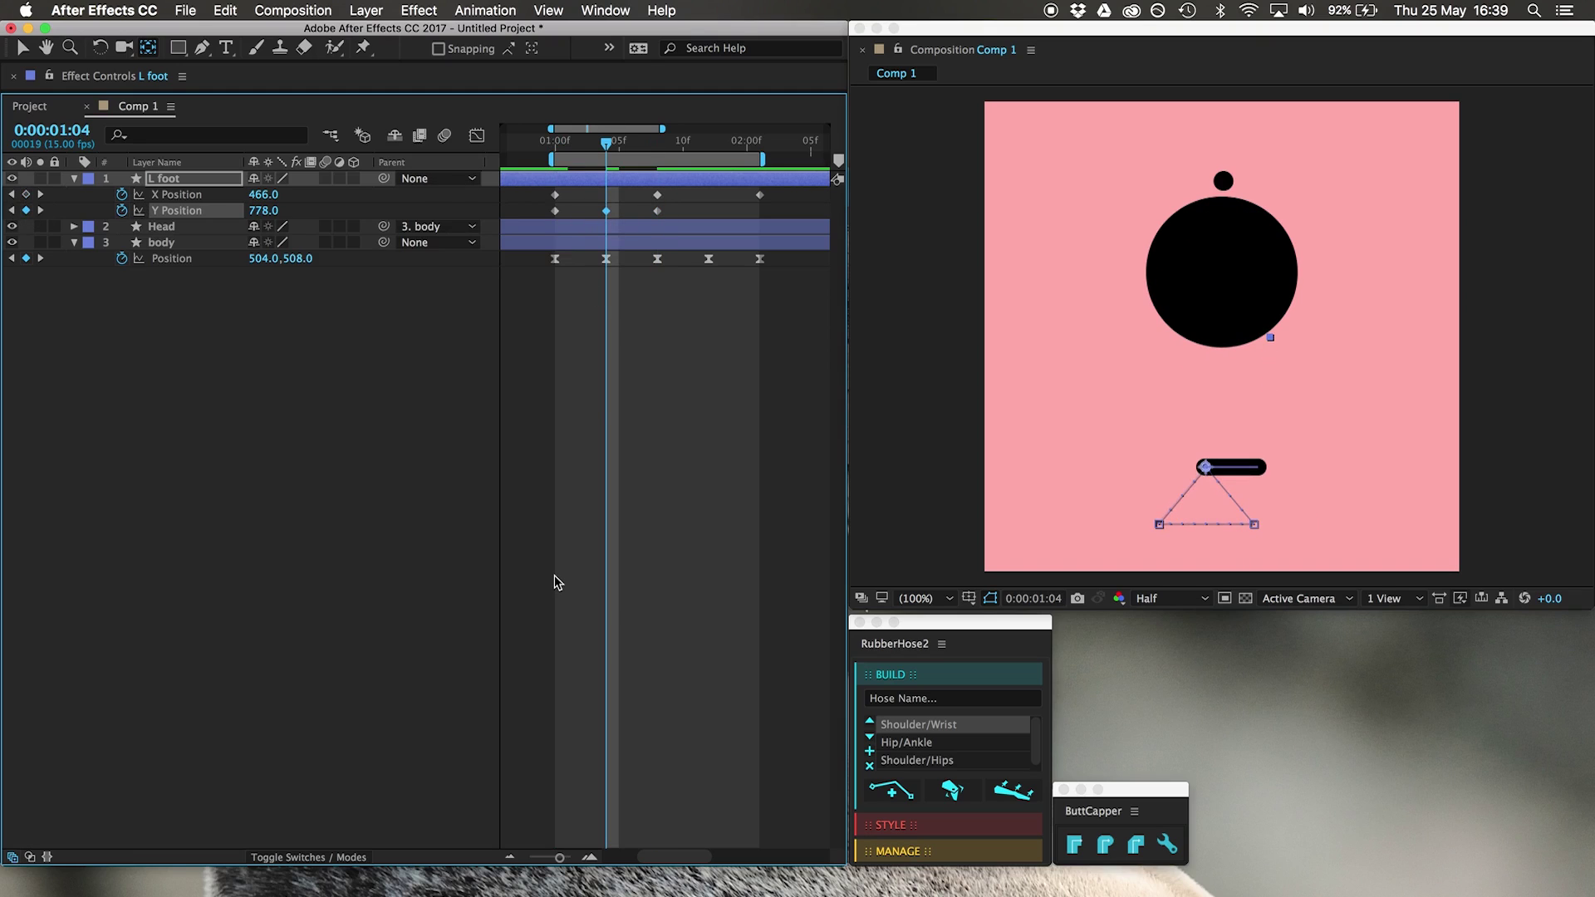
Apply Easy Ease to L foot's Y Position keyframes at 0:00:01:00 and 0:00:01:04, and preview the foot lift.
{"action": "left_click_drag", "start_coordinate": [627, 214], "coordinate": [529, 232]}
{"action": "mouse_move", "coordinate": [556, 217]}
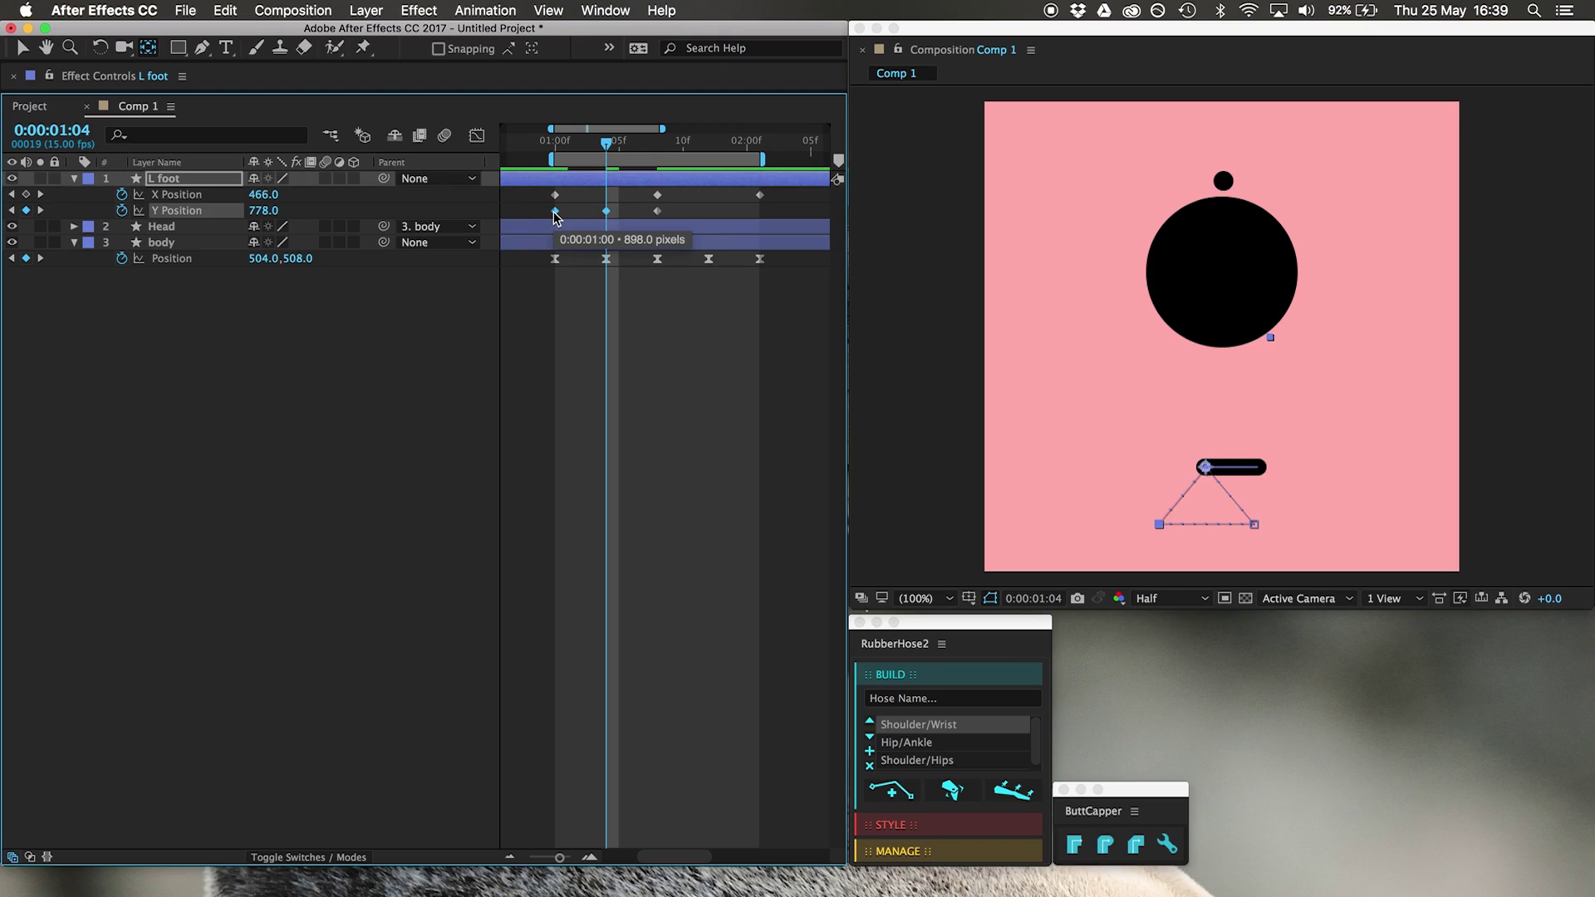
{"action": "left_click", "coordinate": [555, 213]}
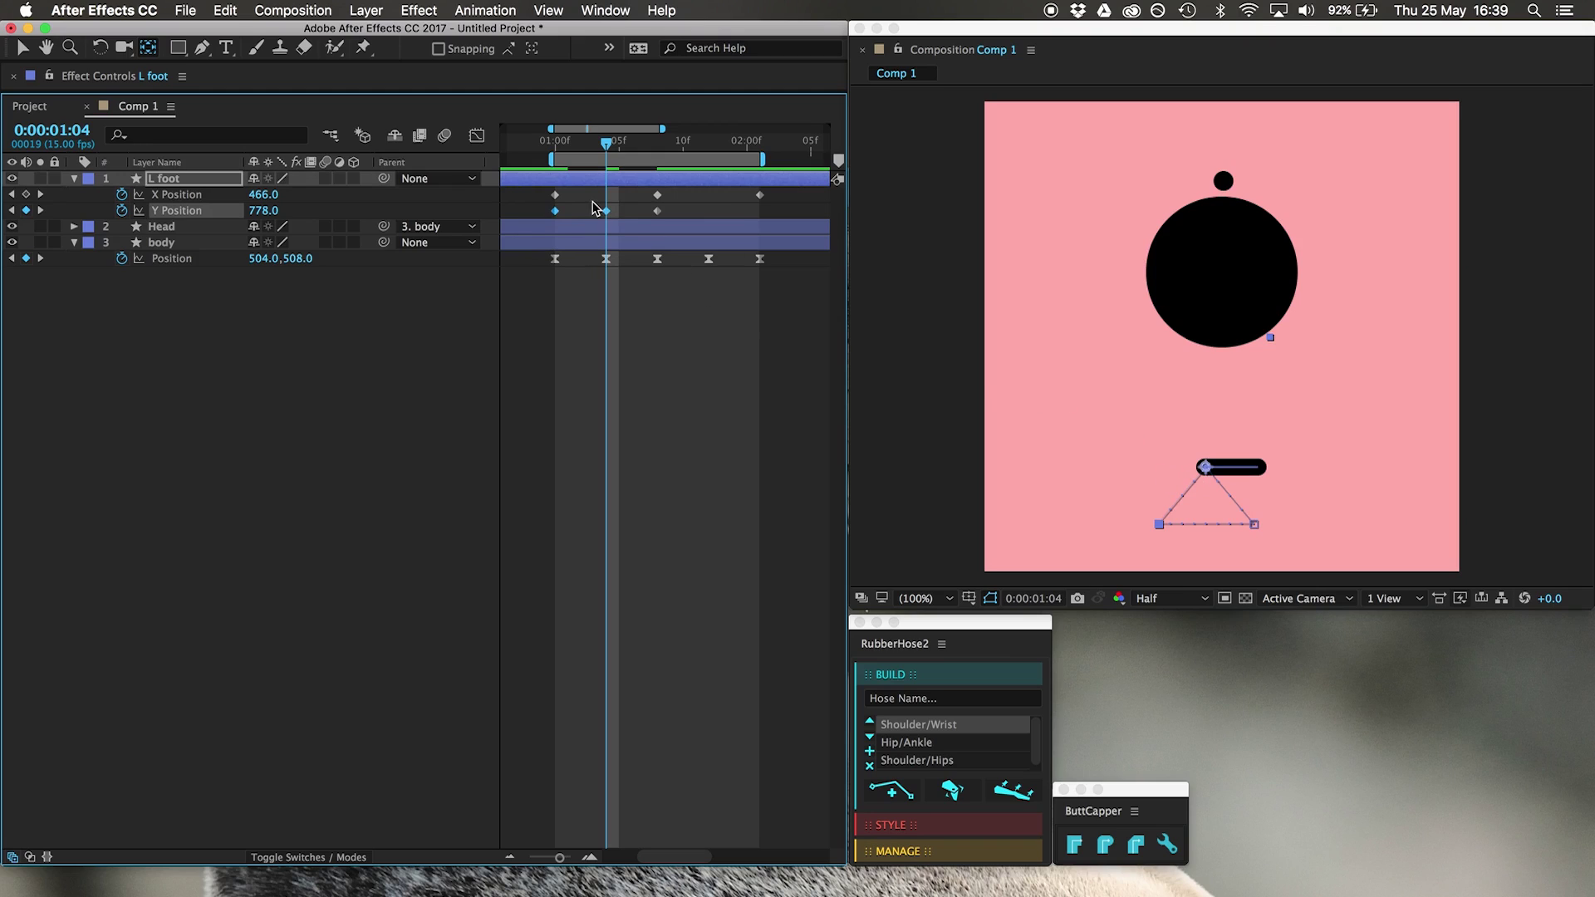
{"action": "mouse_move", "coordinate": [658, 213]}
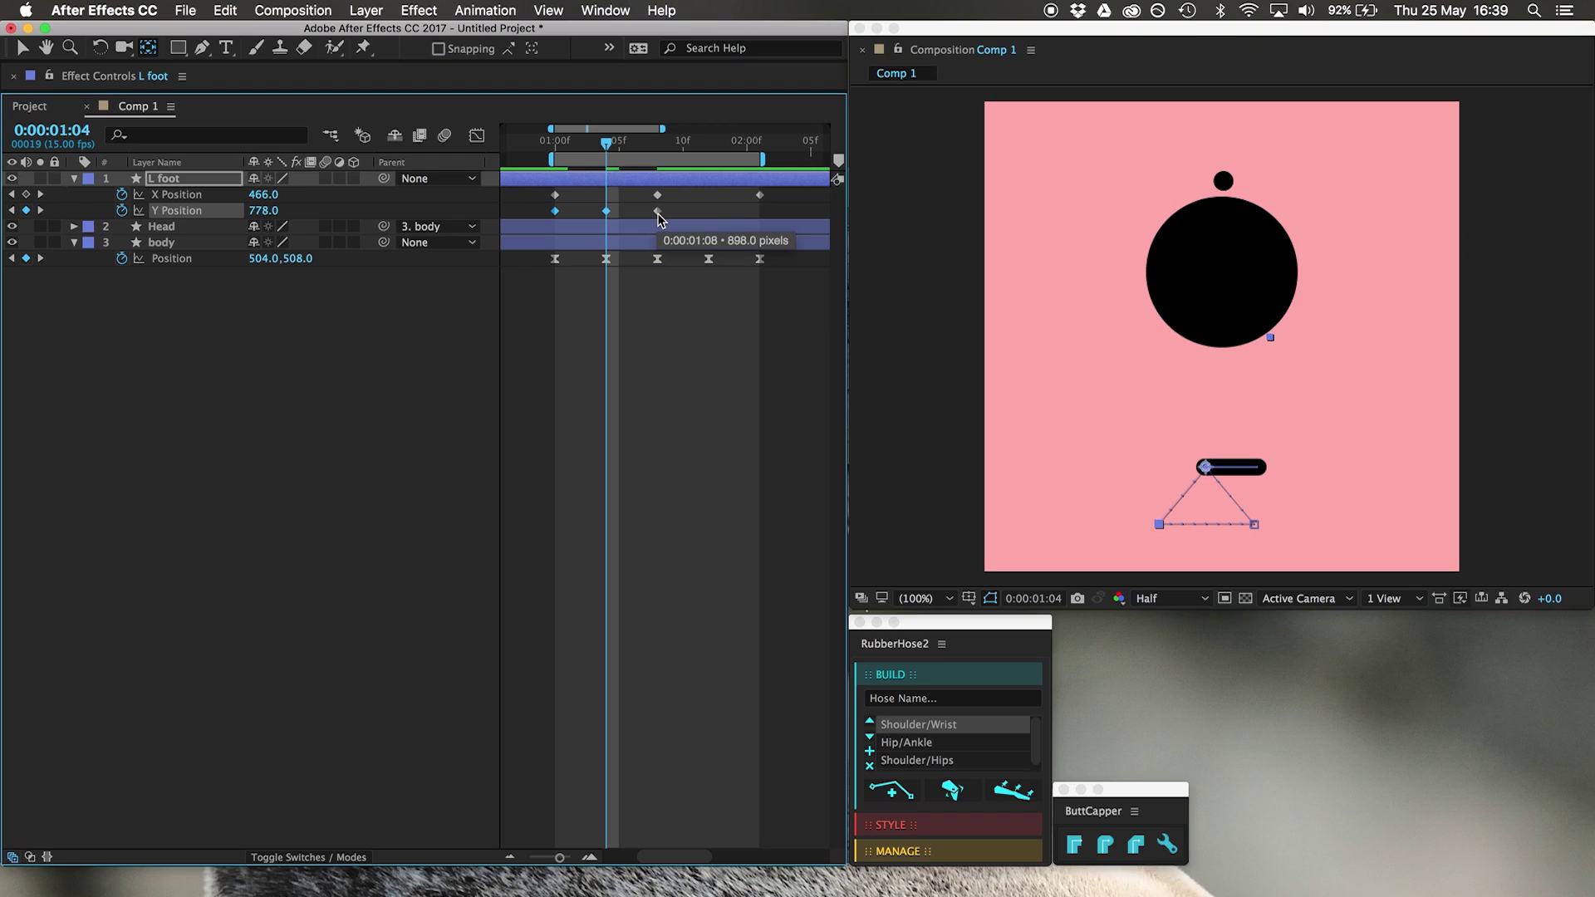
{"action": "key", "text": "F9"}
{"action": "left_click", "coordinate": [555, 486]}
{"action": "key", "text": "space"}
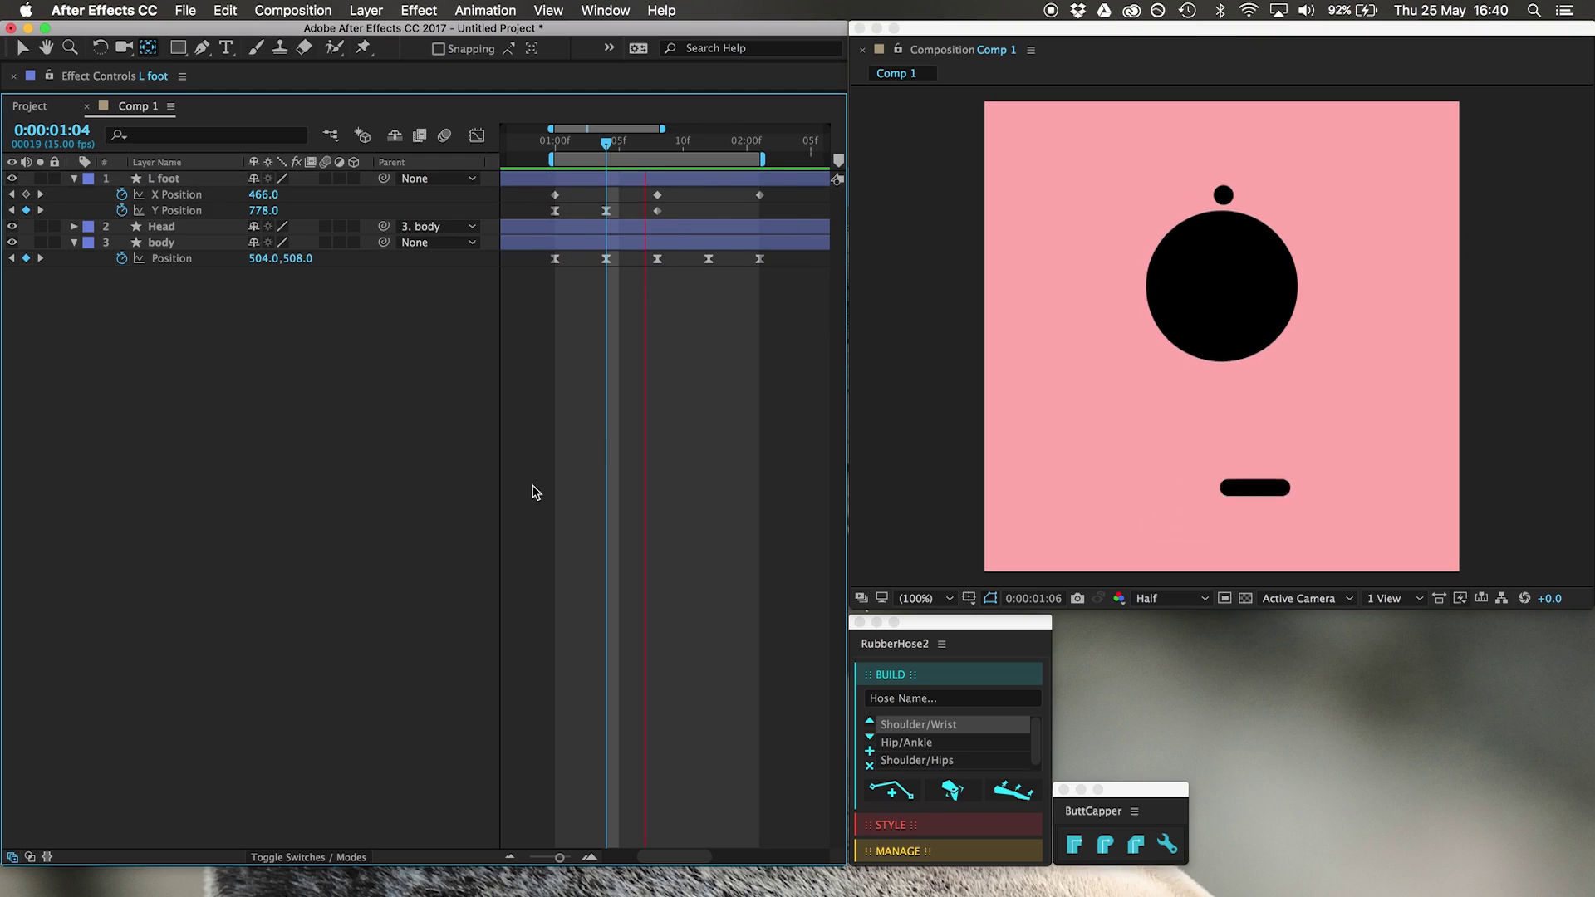
Ease out of L foot's X Position keyframe at 0:00:01:00 and ease into the one at 0:00:01:08.
{"action": "left_click", "coordinate": [555, 195]}
{"action": "key", "text": "super+shift+F9"}
{"action": "left_click", "coordinate": [657, 196]}
{"action": "key", "text": "F9"}
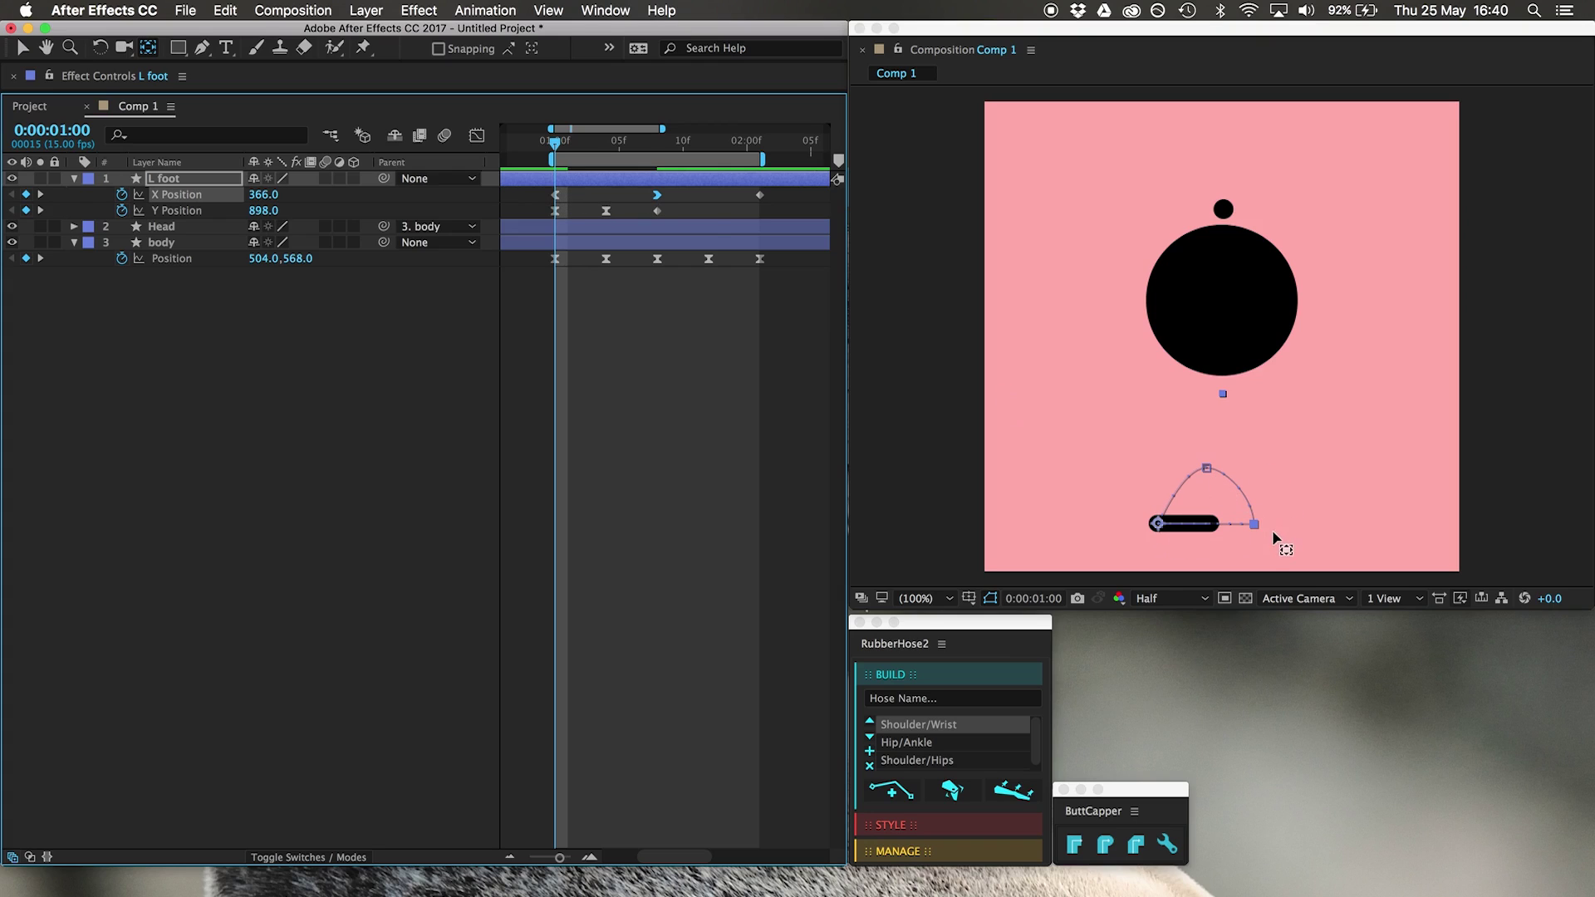
{"action": "left_click", "coordinate": [492, 380]}
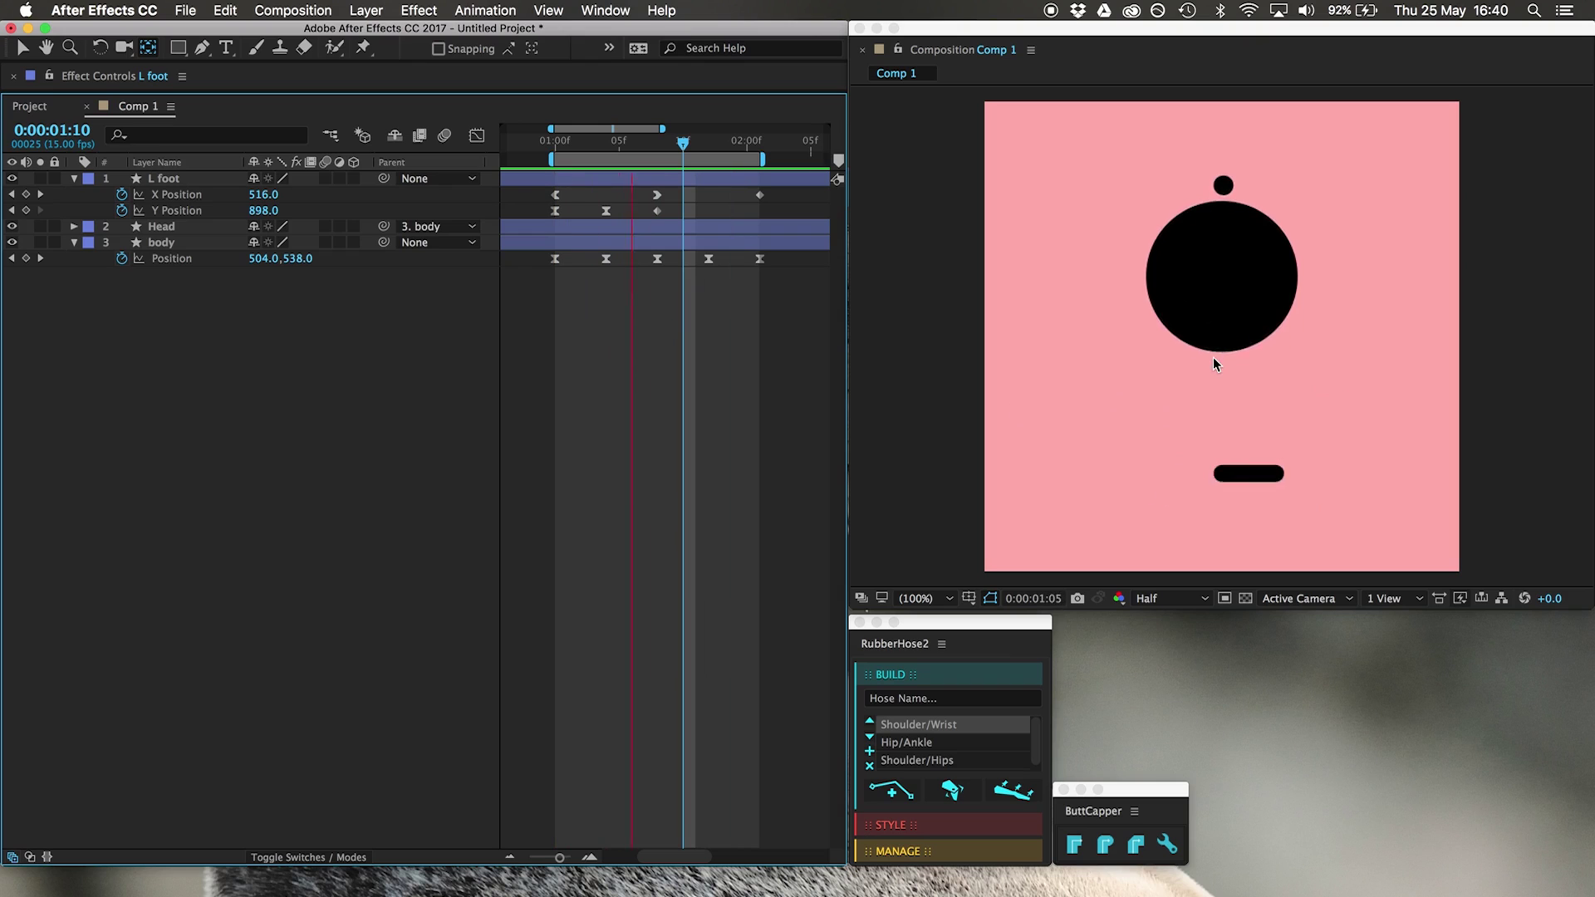
Shift all of the body's Position keyframes two frames later.
{"action": "left_click", "coordinate": [522, 261]}
{"action": "left_click_drag", "start_coordinate": [522, 262], "coordinate": [797, 309]}
{"action": "key", "text": "alt+Right"}
{"action": "key", "text": "alt+Right"}
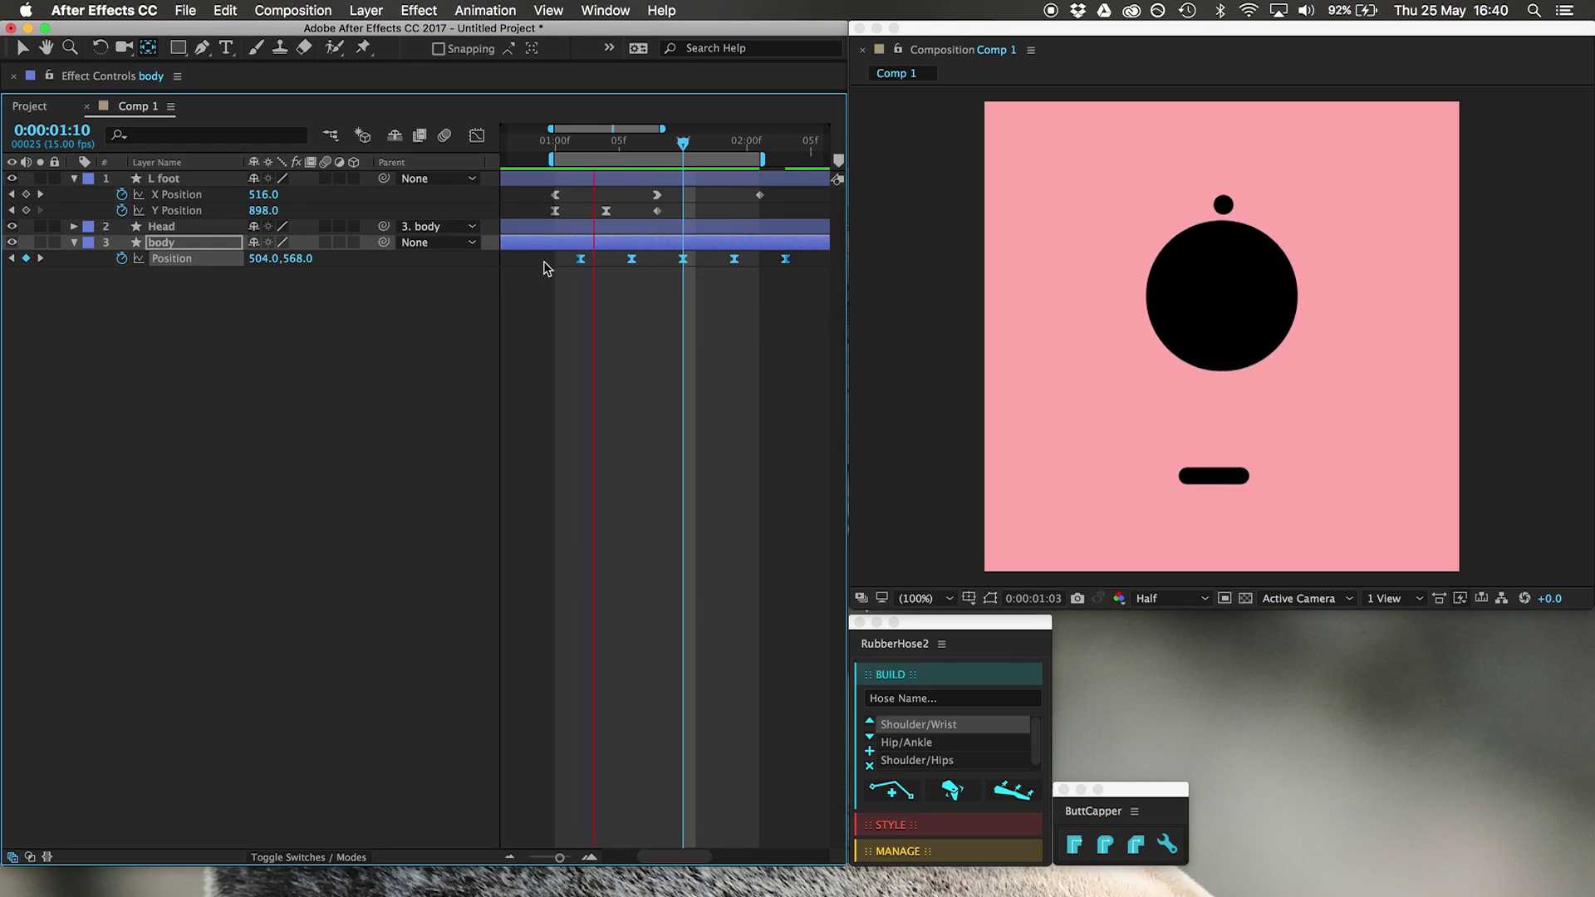
{"action": "left_click", "coordinate": [640, 282]}
Add the expression loopIn("cycle") to the body's Position and preview the loop.
{"action": "left_click", "coordinate": [580, 147]}
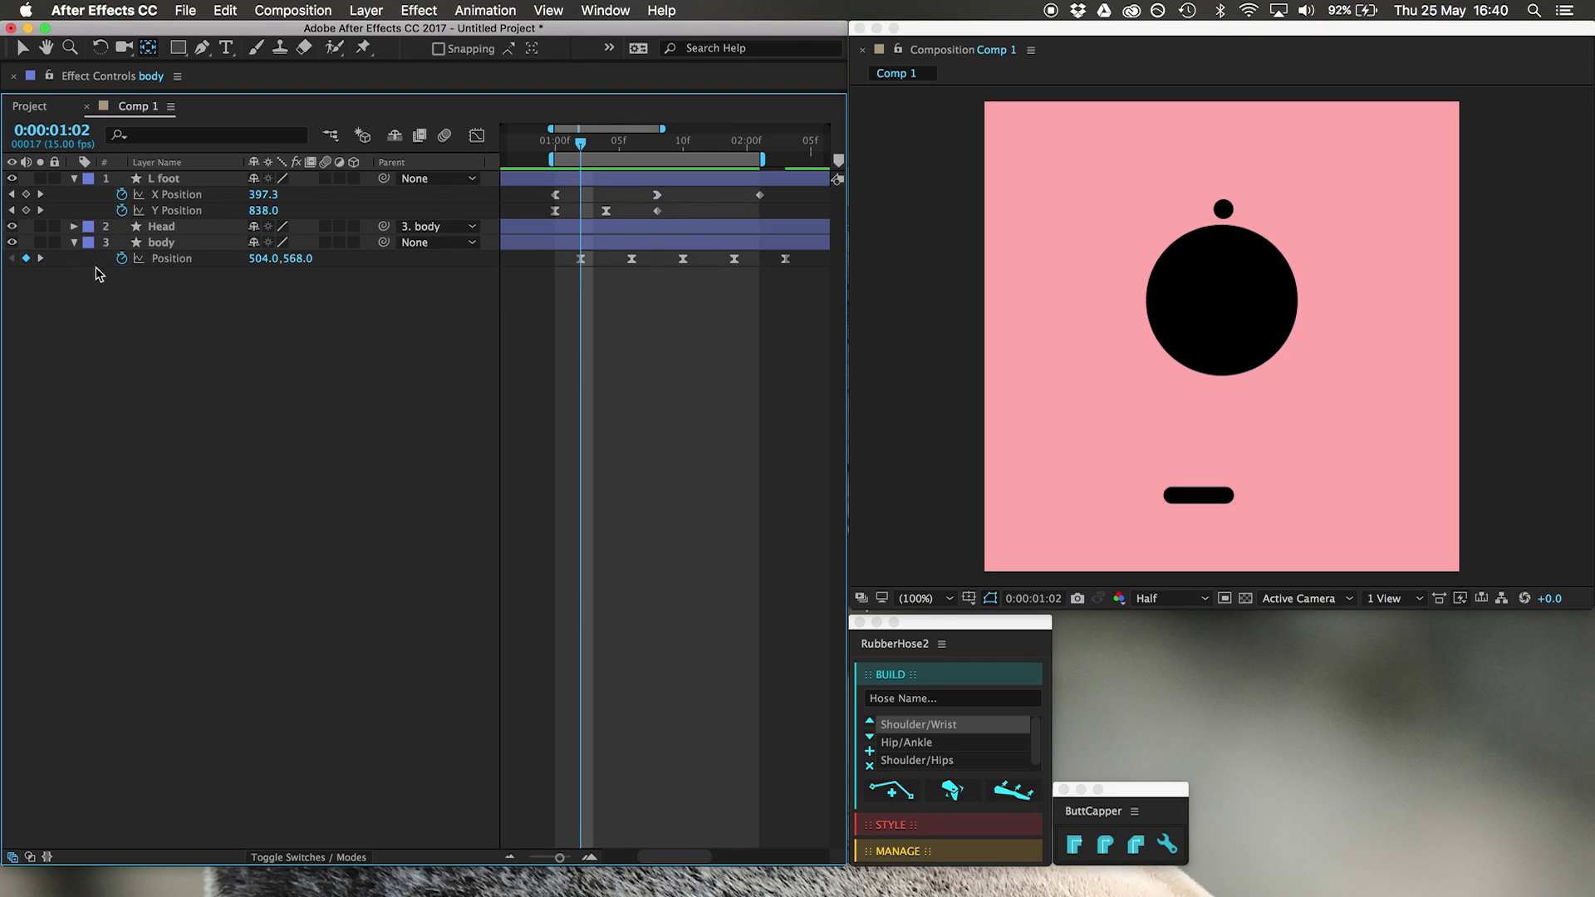
{"action": "left_click", "coordinate": [123, 260], "text": "alt"}
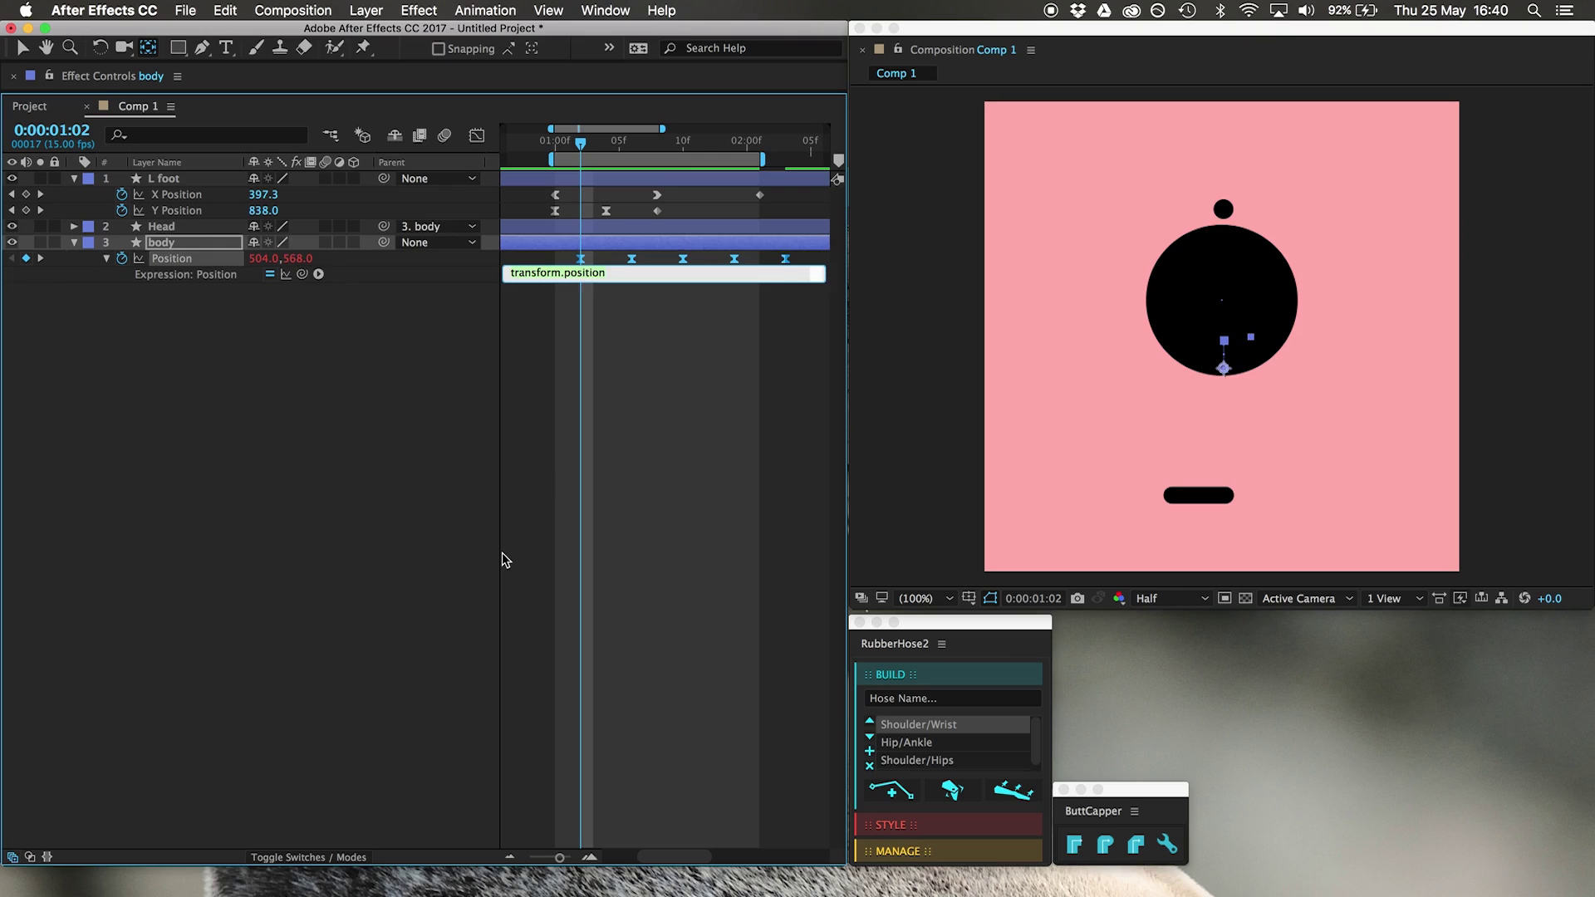
{"action": "type", "text": "lo"}
{"action": "left_click", "coordinate": [564, 581]}
{"action": "key", "text": "space"}
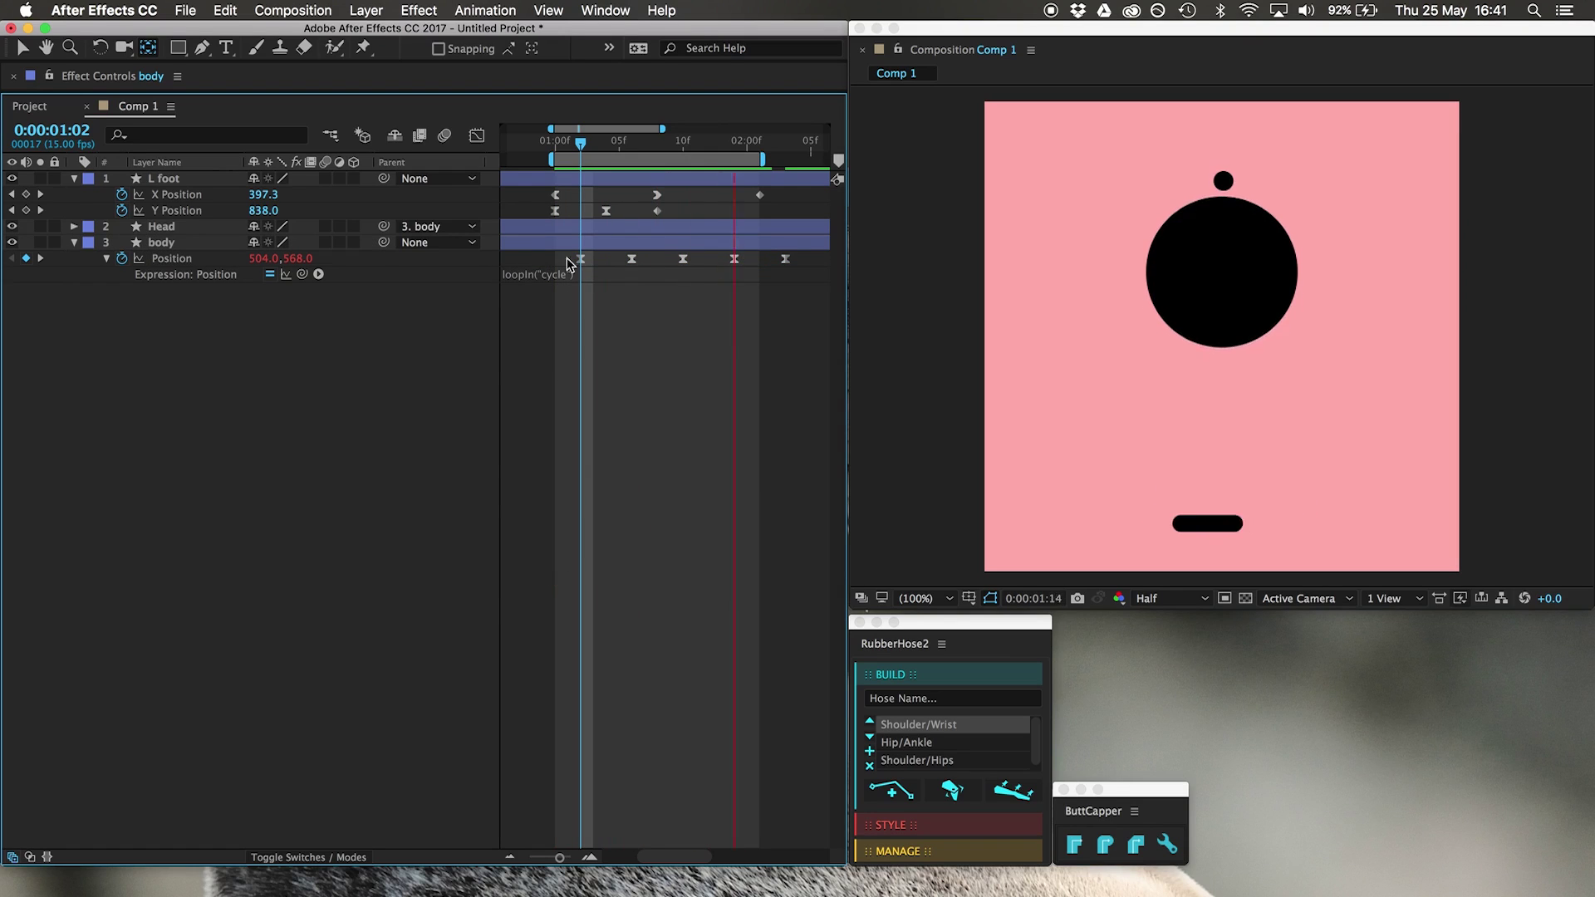
Keyframe L foot's Rotation at 0° on 0:00:01:00 and 32° on 0:00:01:02, showing its position properties alongside.
{"action": "left_click", "coordinate": [186, 179]}
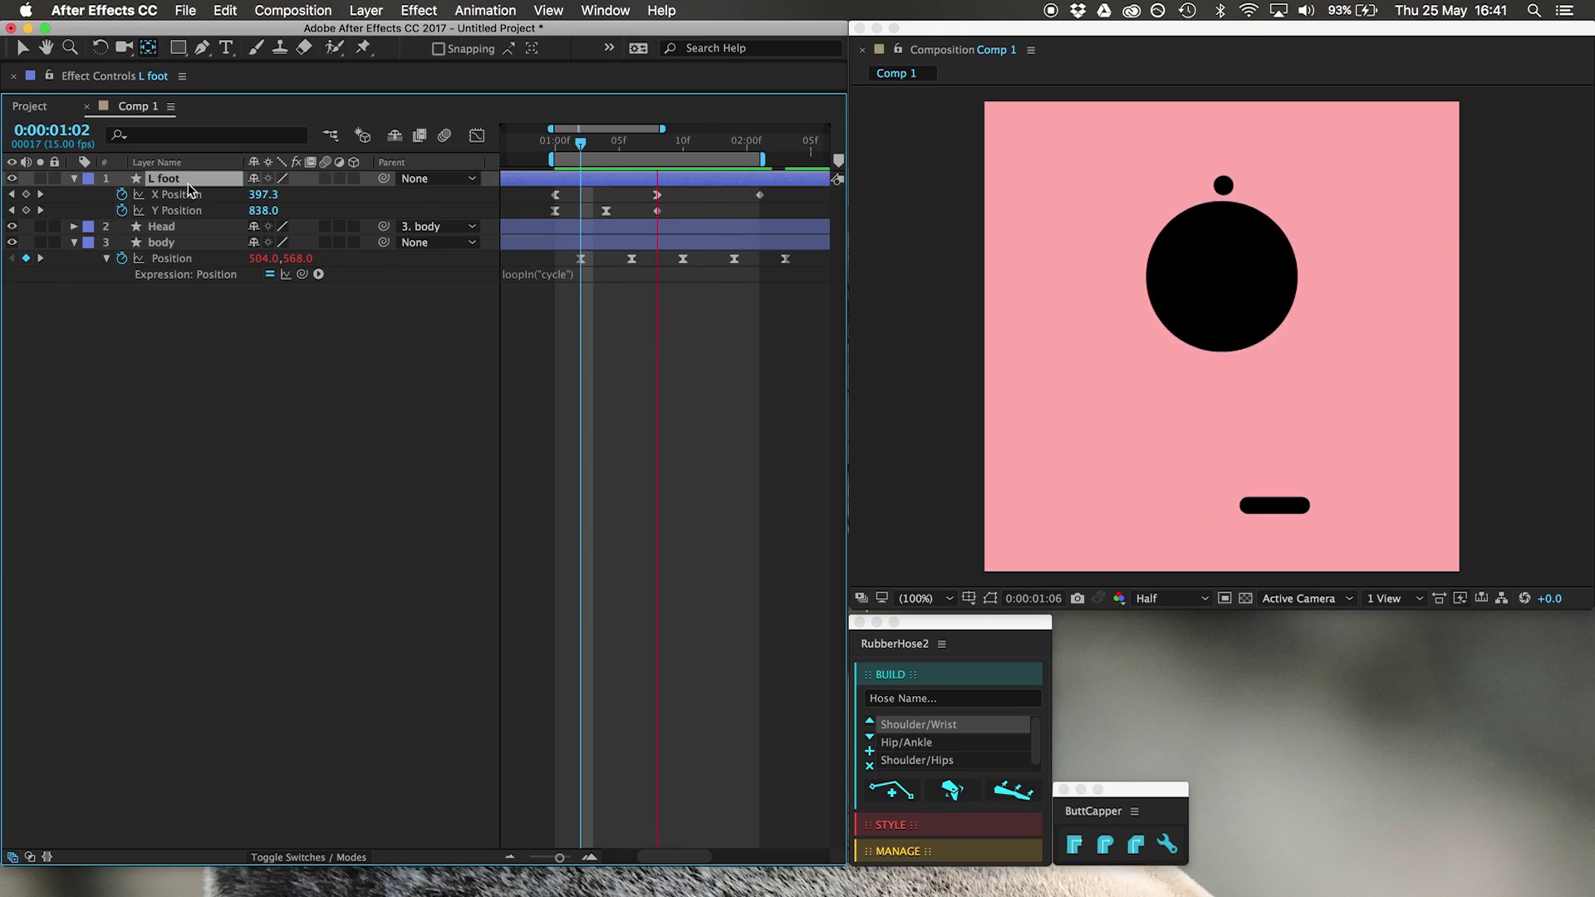
{"action": "key", "text": "r"}
{"action": "left_click", "coordinate": [121, 194]}
{"action": "key", "text": "shift+p"}
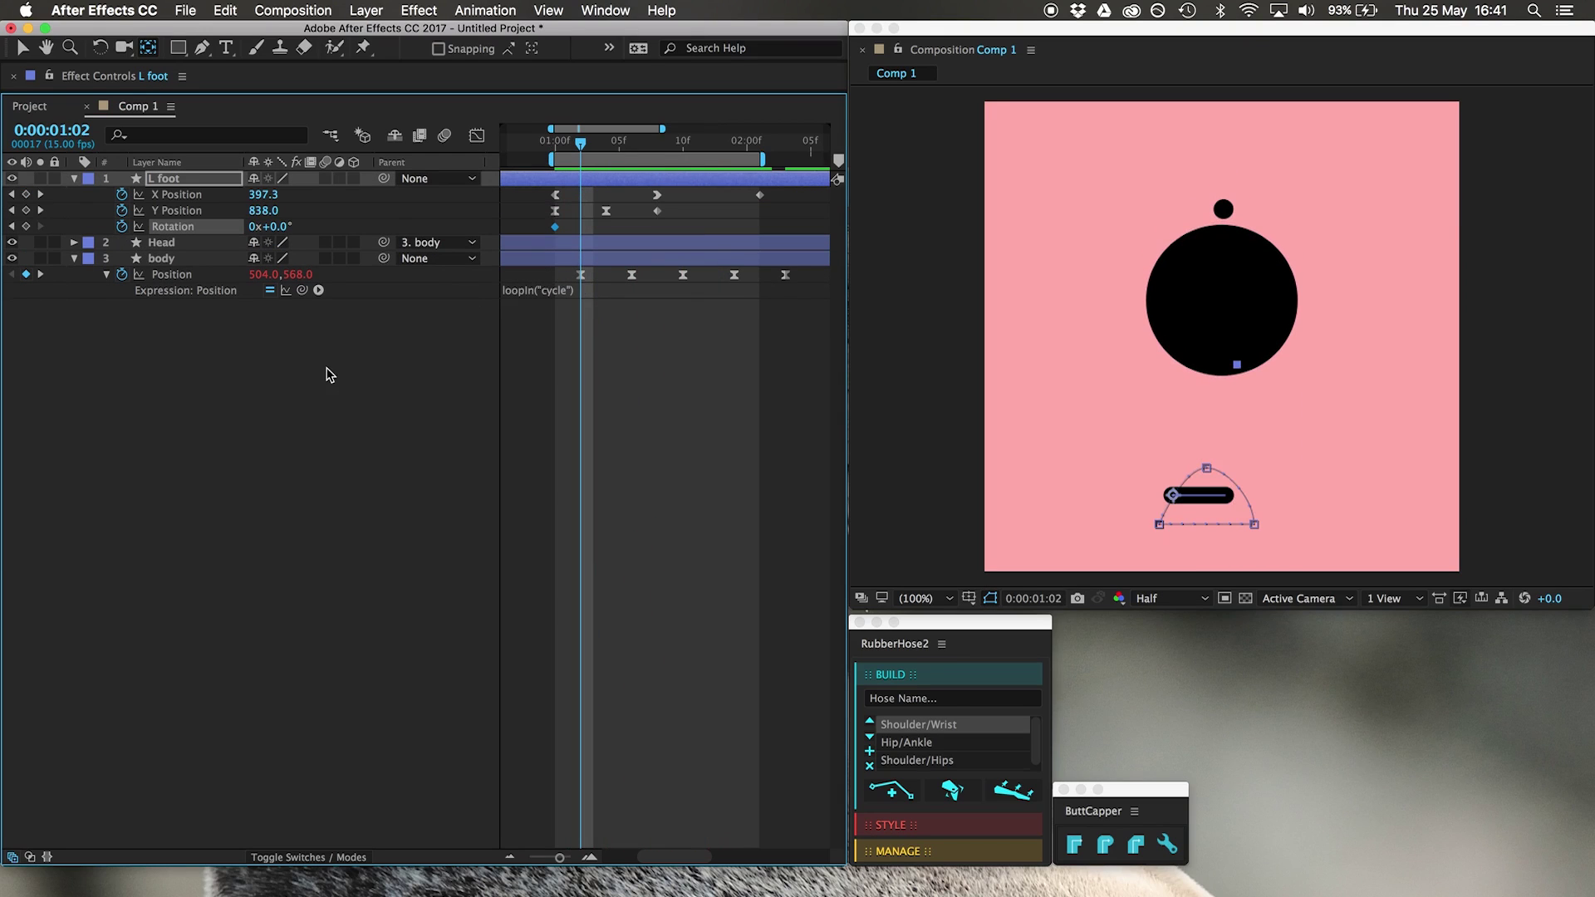
{"action": "left_click_drag", "start_coordinate": [275, 201], "coordinate": [277, 196]}
{"action": "key", "text": "Page_Up"}
Compare the first frames of the foot lift and set L foot's Rotation to 12° at 0:00:01:01.
{"action": "key", "text": "Page_Up"}
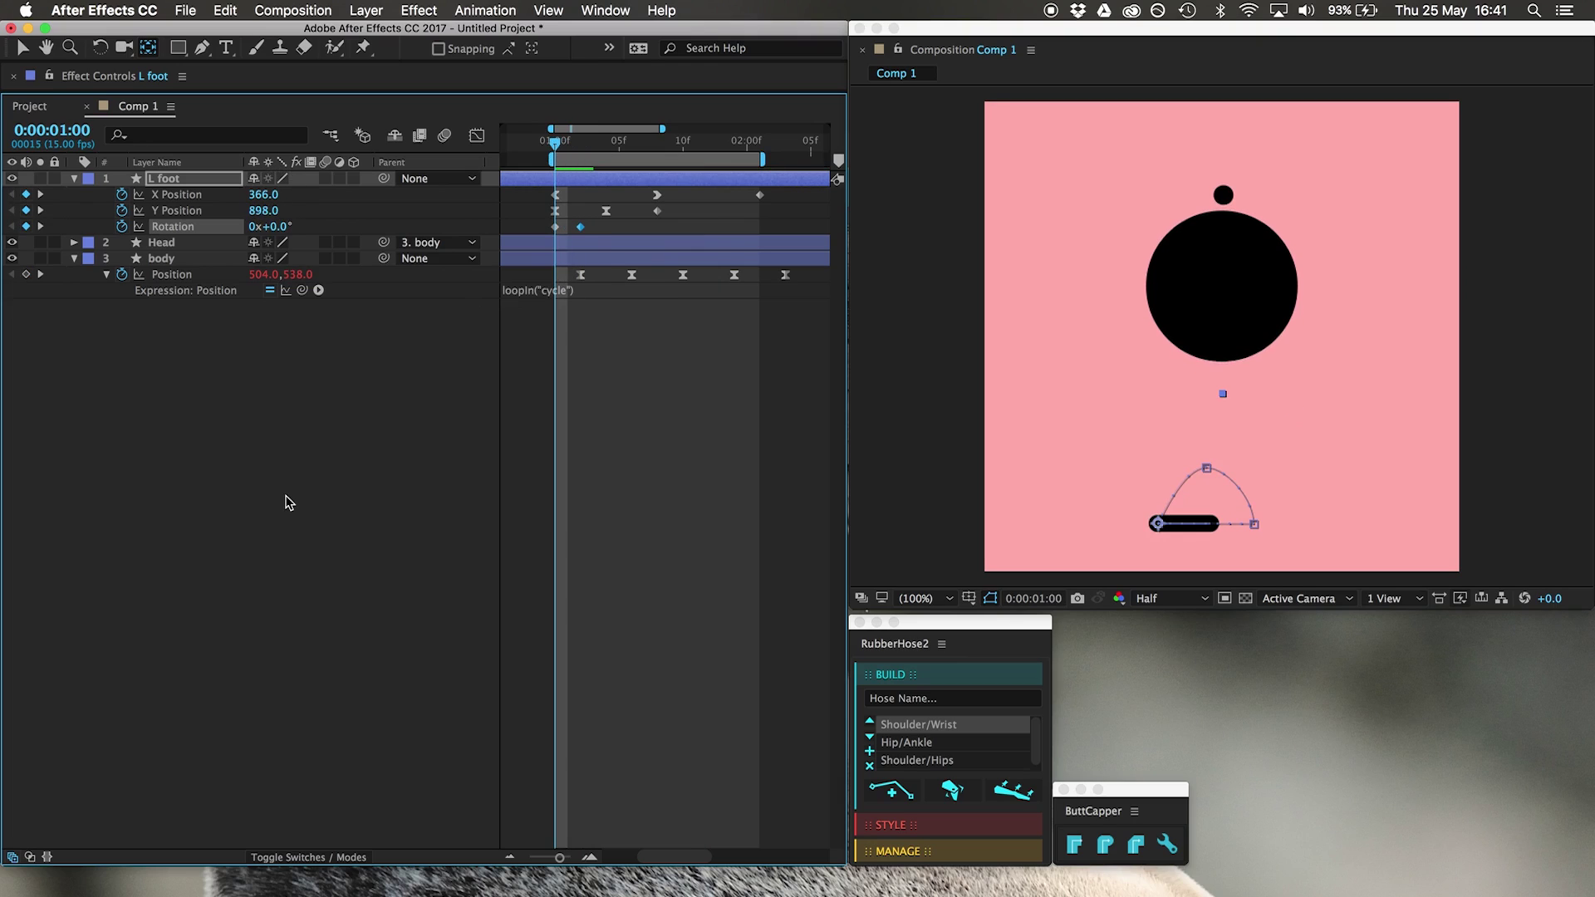
{"action": "key", "text": "Page_Down"}
{"action": "key", "text": "Page_Up"}
{"action": "key", "text": "Page_Down"}
{"action": "key", "text": "Page_Up"}
{"action": "key", "text": "Page_Down"}
{"action": "key", "text": "Page_Up"}
{"action": "key", "text": "Page_Down"}
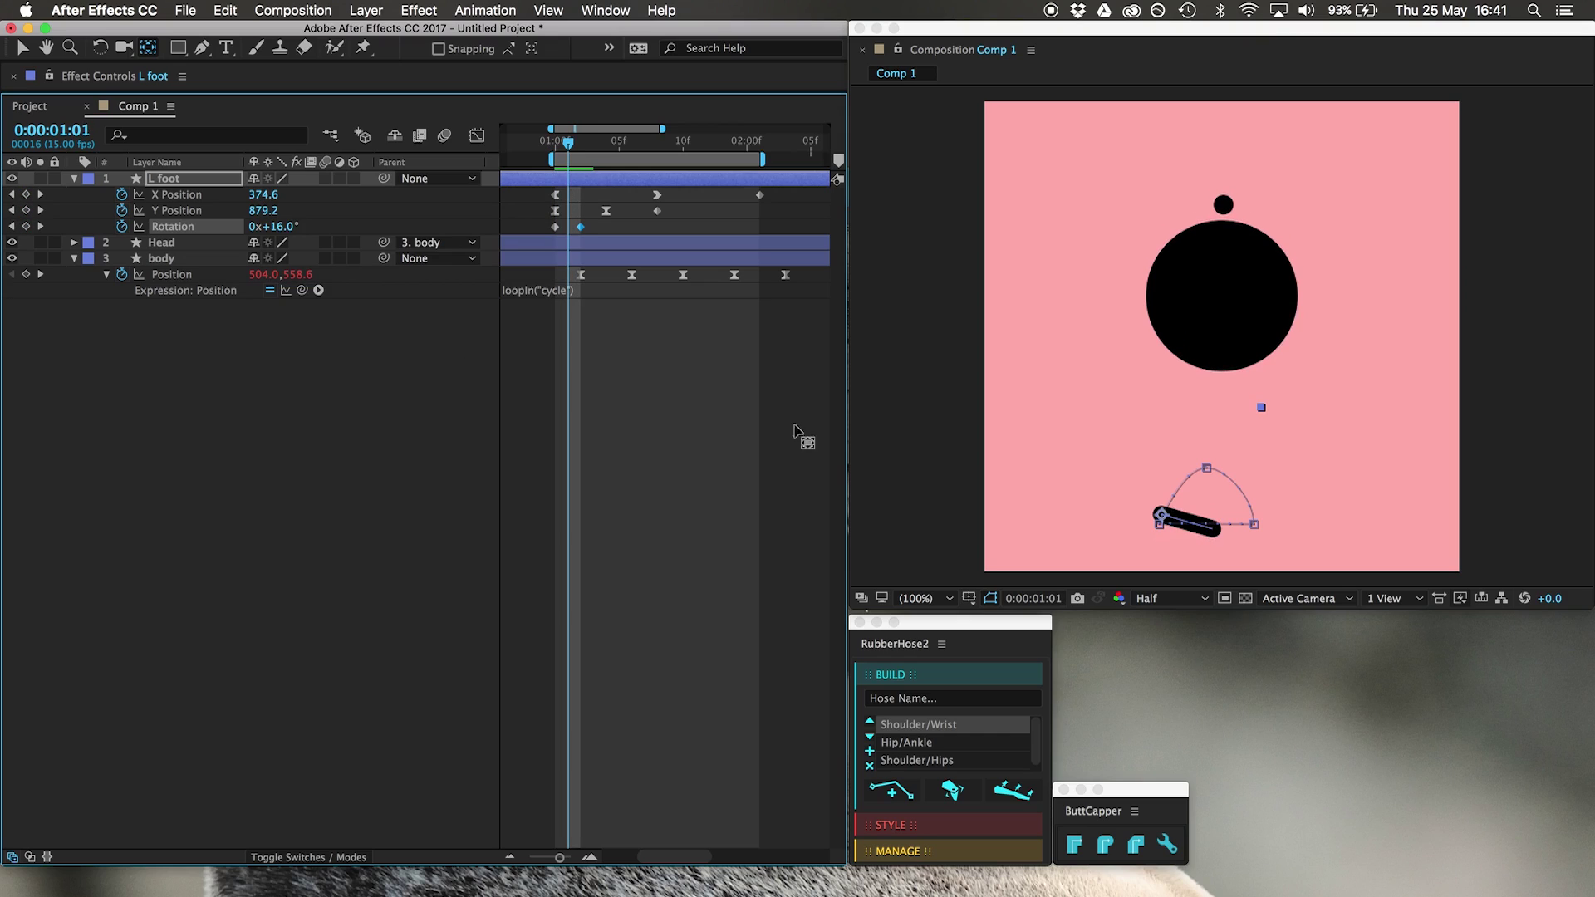
{"action": "left_click", "coordinate": [283, 224]}
{"action": "key", "text": "Down"}
{"action": "key", "text": "Down"}
{"action": "key", "text": "Down"}
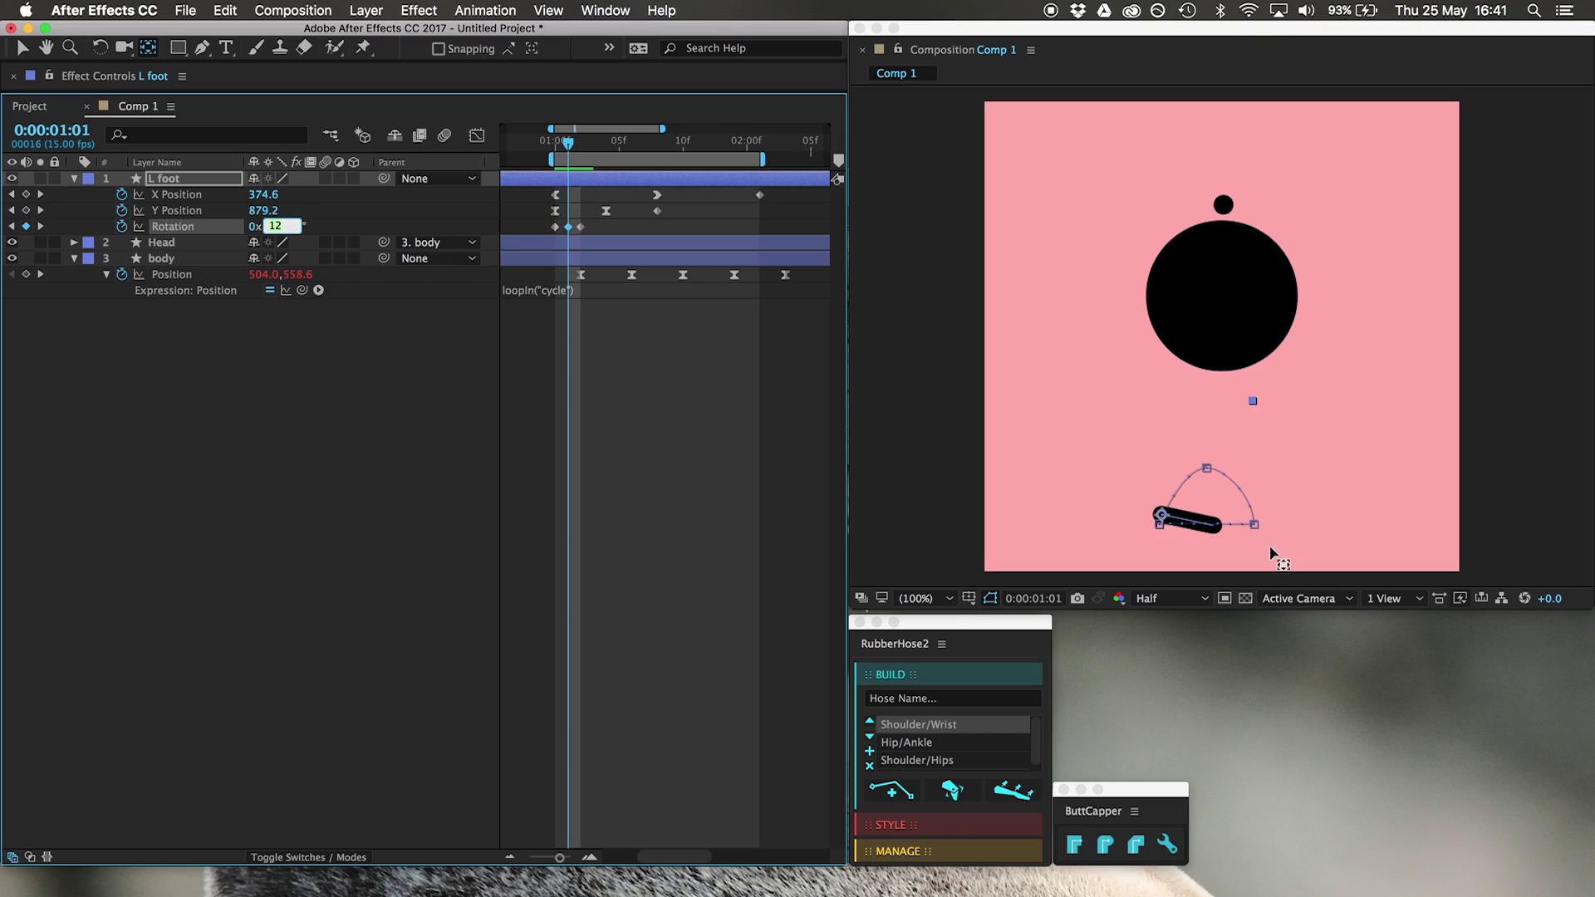
{"action": "key", "text": "Return"}
Step through the frames from 0:00:01:00 to 0:00:01:05 to check the L foot's rotation during the lift.
{"action": "key", "text": "Page_Up"}
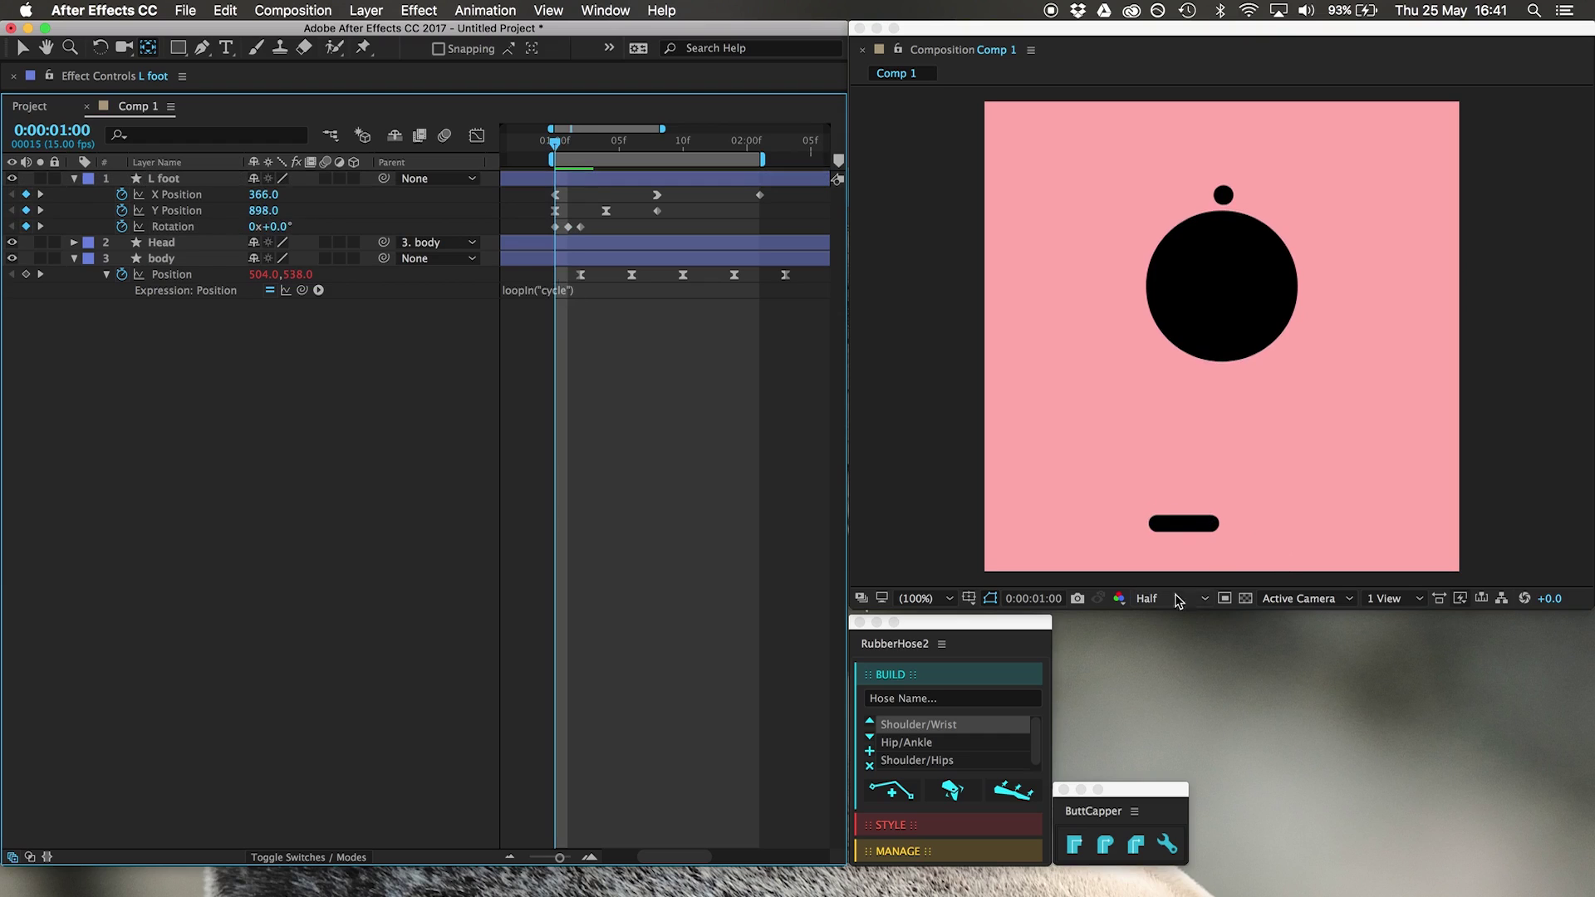
{"action": "key", "text": "Page_Down"}
{"action": "key", "text": "Page_Up"}
{"action": "key", "text": "Page_Down"}
{"action": "key", "text": "Page_Down"}
{"action": "key", "text": "Page_Down"}
{"action": "key", "text": "Page_Down"}
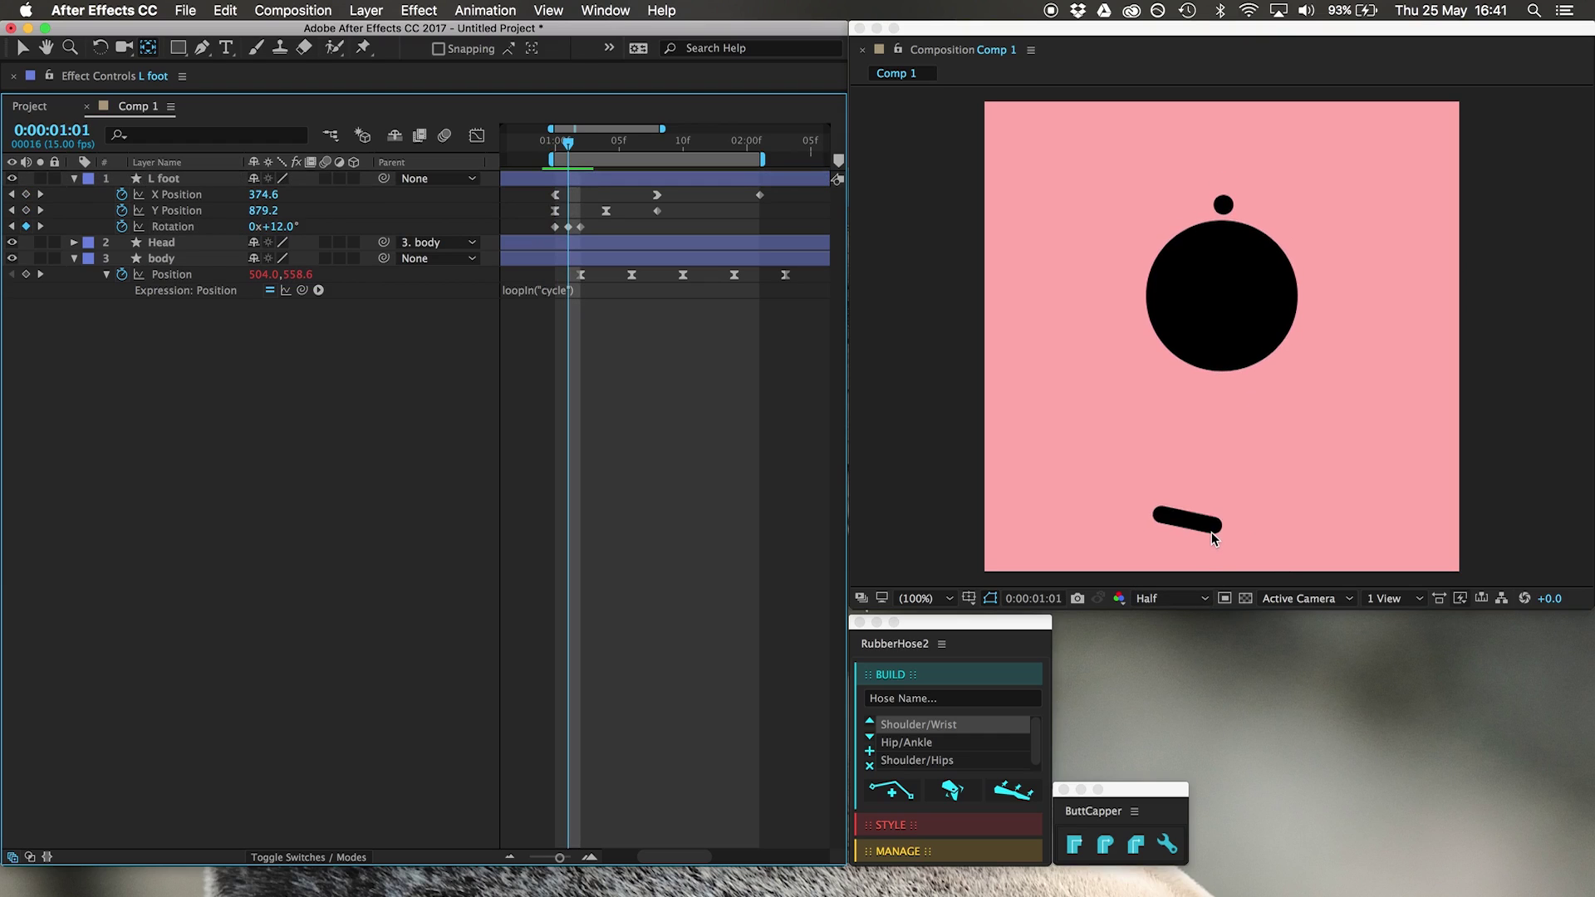
{"action": "key", "text": "Page_Down"}
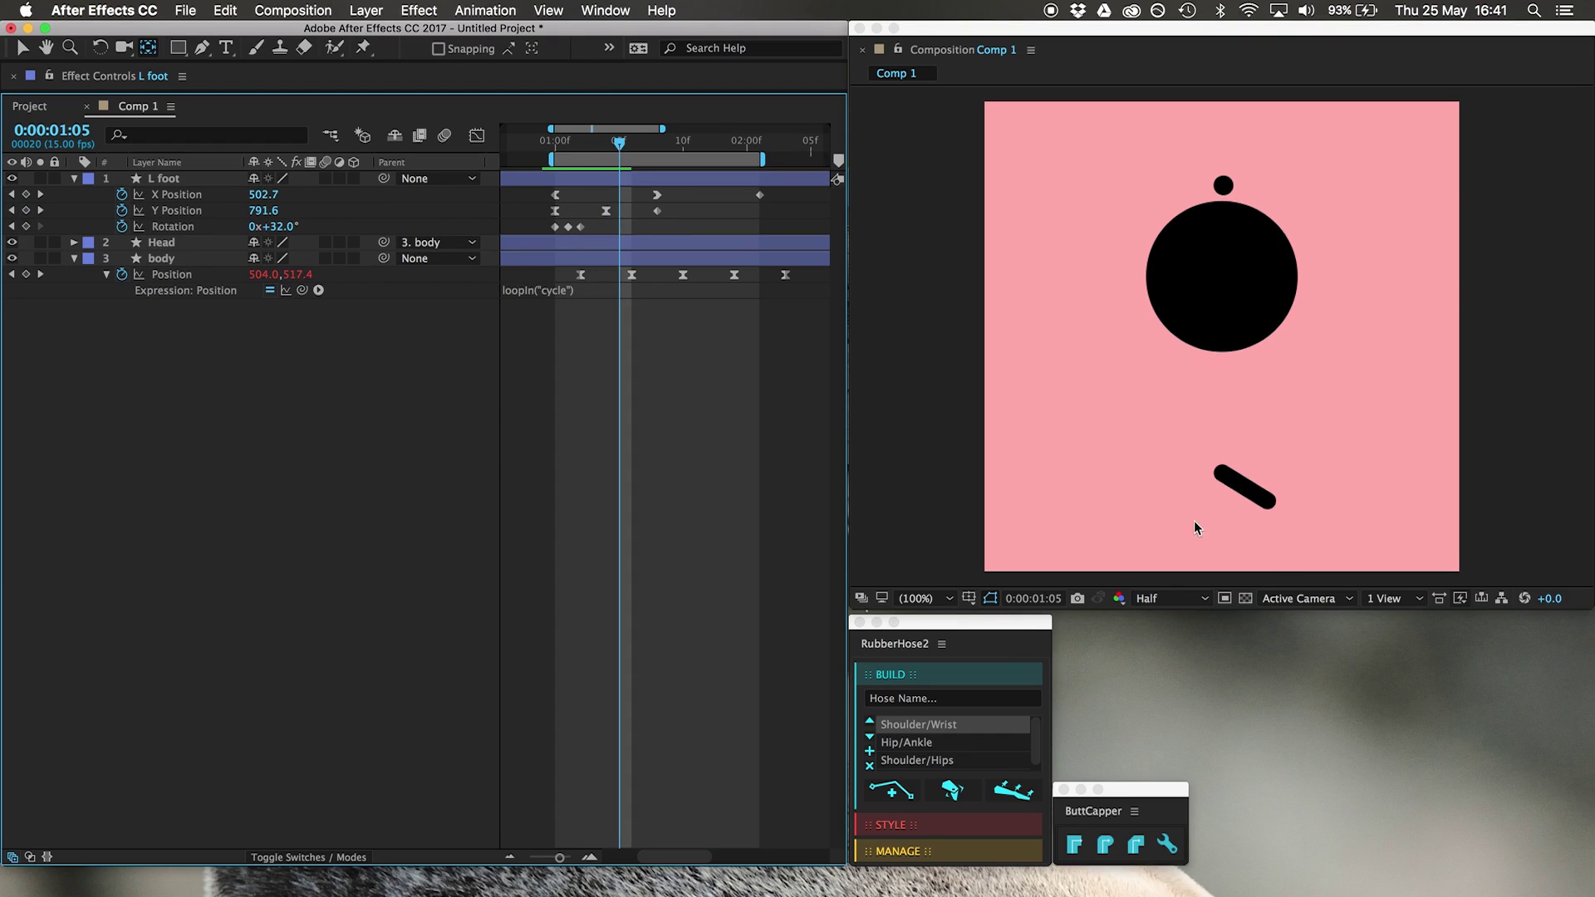
Keyframe L foot's Rotation at 38° on 0:00:01:04 and tilt the toe upward with a further Rotation keyframe on 0:00:01:07.
{"action": "key", "text": "Page_Up"}
{"action": "left_click_drag", "start_coordinate": [281, 228], "coordinate": [292, 227]}
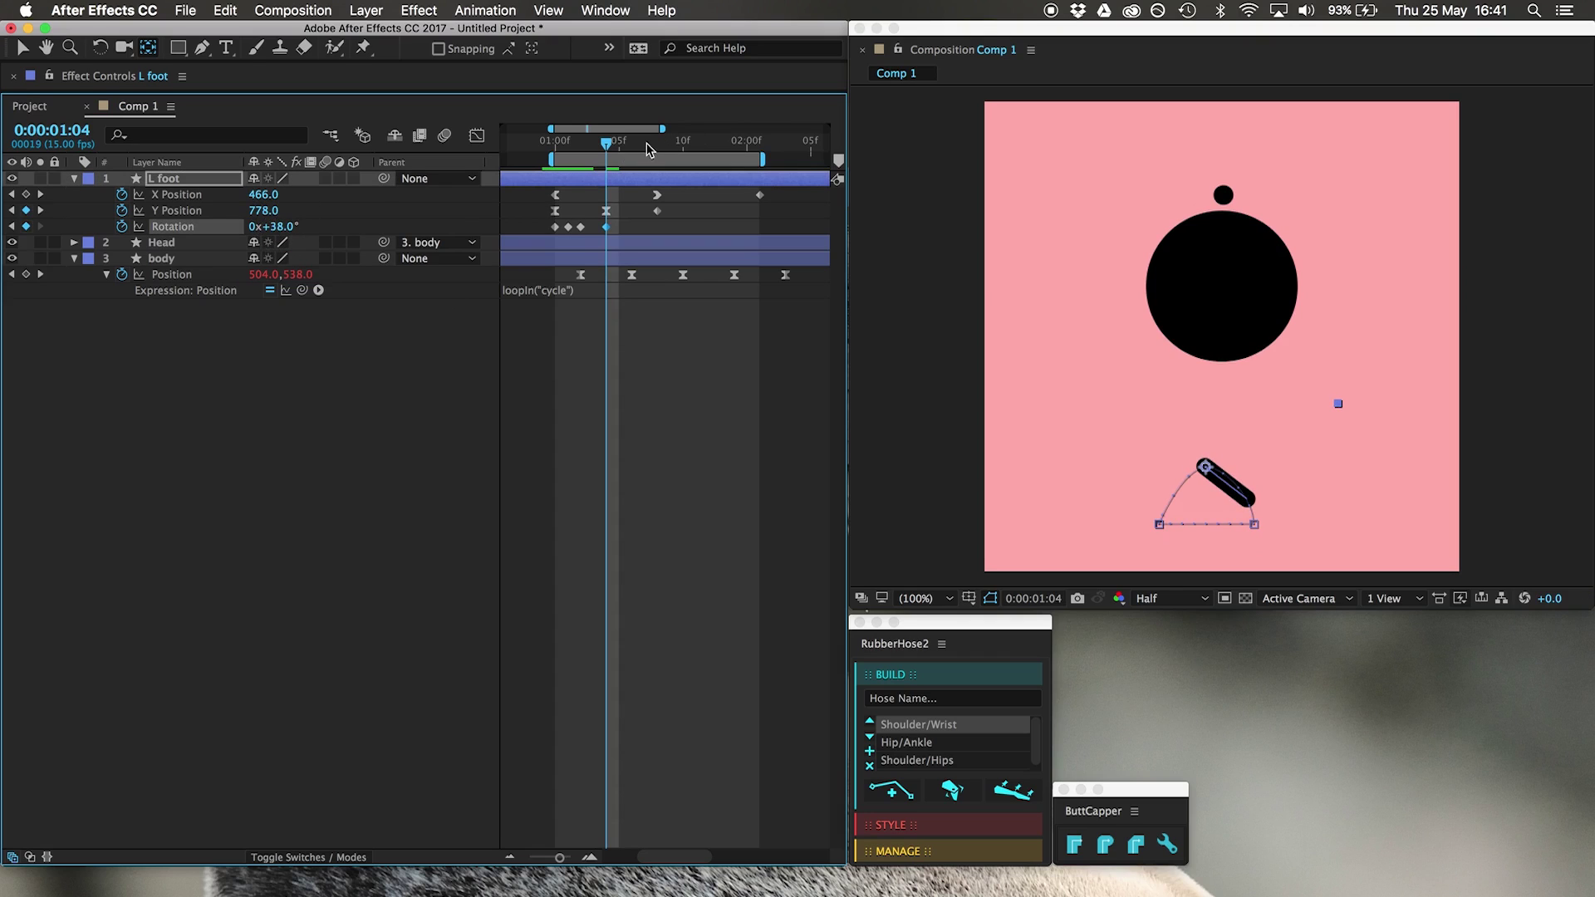
{"action": "key", "text": "Page_Down"}
{"action": "key", "text": "Page_Down"}
{"action": "key", "text": "Page_Down"}
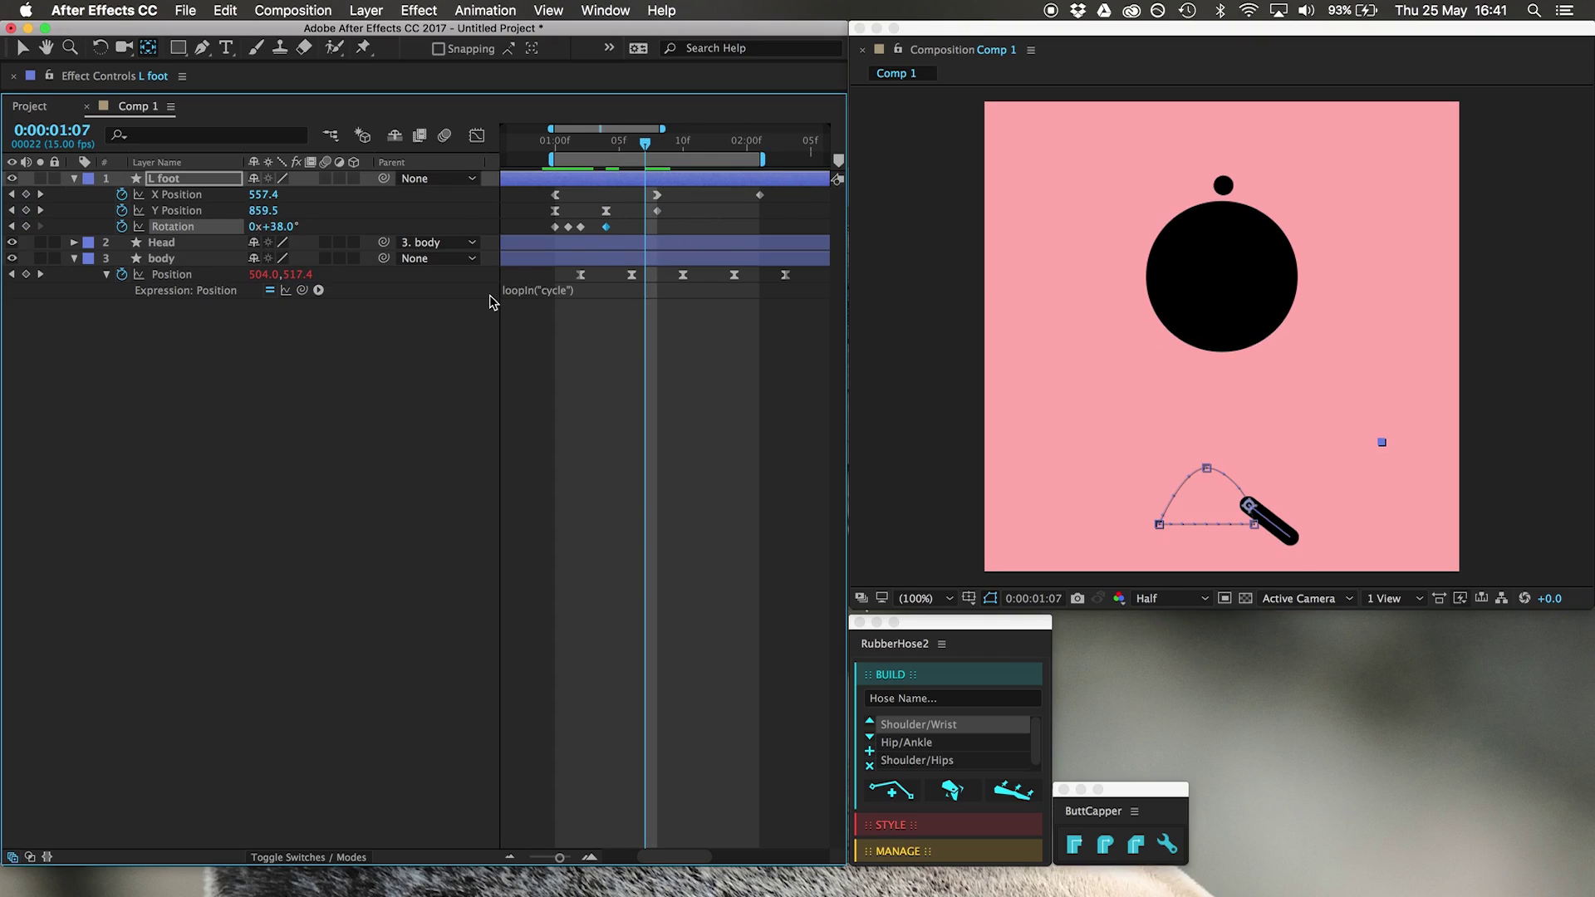
{"action": "left_click_drag", "start_coordinate": [278, 233], "coordinate": [211, 236]}
{"action": "left_click", "coordinate": [447, 539]}
Keyframe L foot's Rotation at 0° on 0:00:01:09 so the foot lands flat.
{"action": "key", "text": "Page_Down"}
{"action": "key", "text": "Page_Down"}
{"action": "left_click", "coordinate": [284, 227]}
{"action": "type", "text": "0"}
{"action": "key", "text": "Return"}
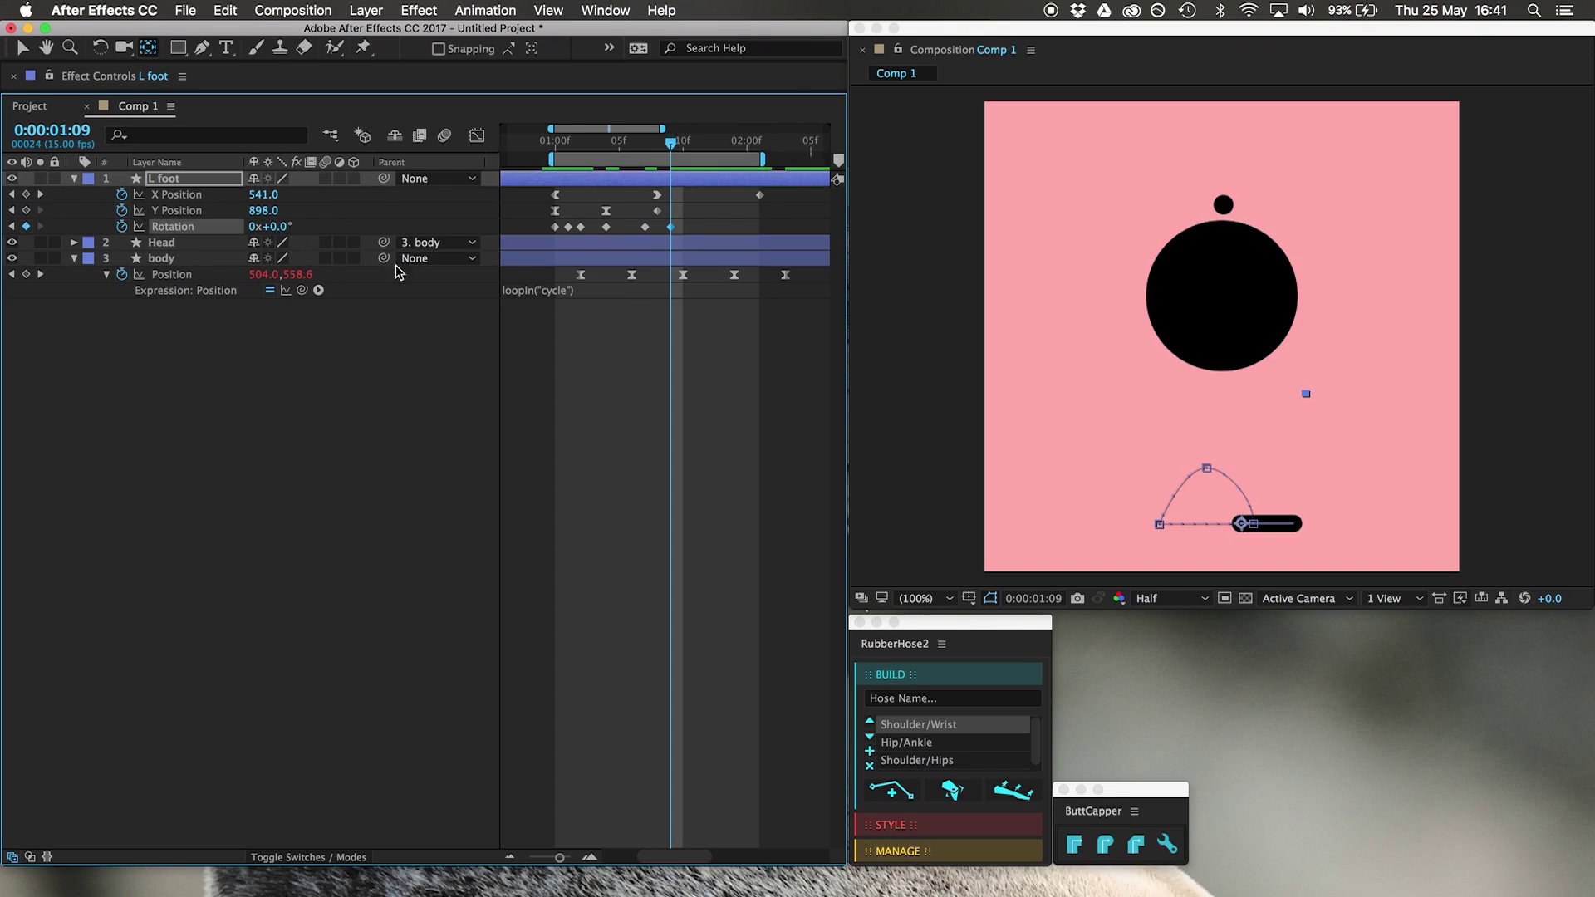
Apply Easy Ease to L foot's Rotation keyframes from 0:00:01:00 to 0:00:01:07 and preview the loop.
{"action": "left_click_drag", "start_coordinate": [660, 226], "coordinate": [500, 236]}
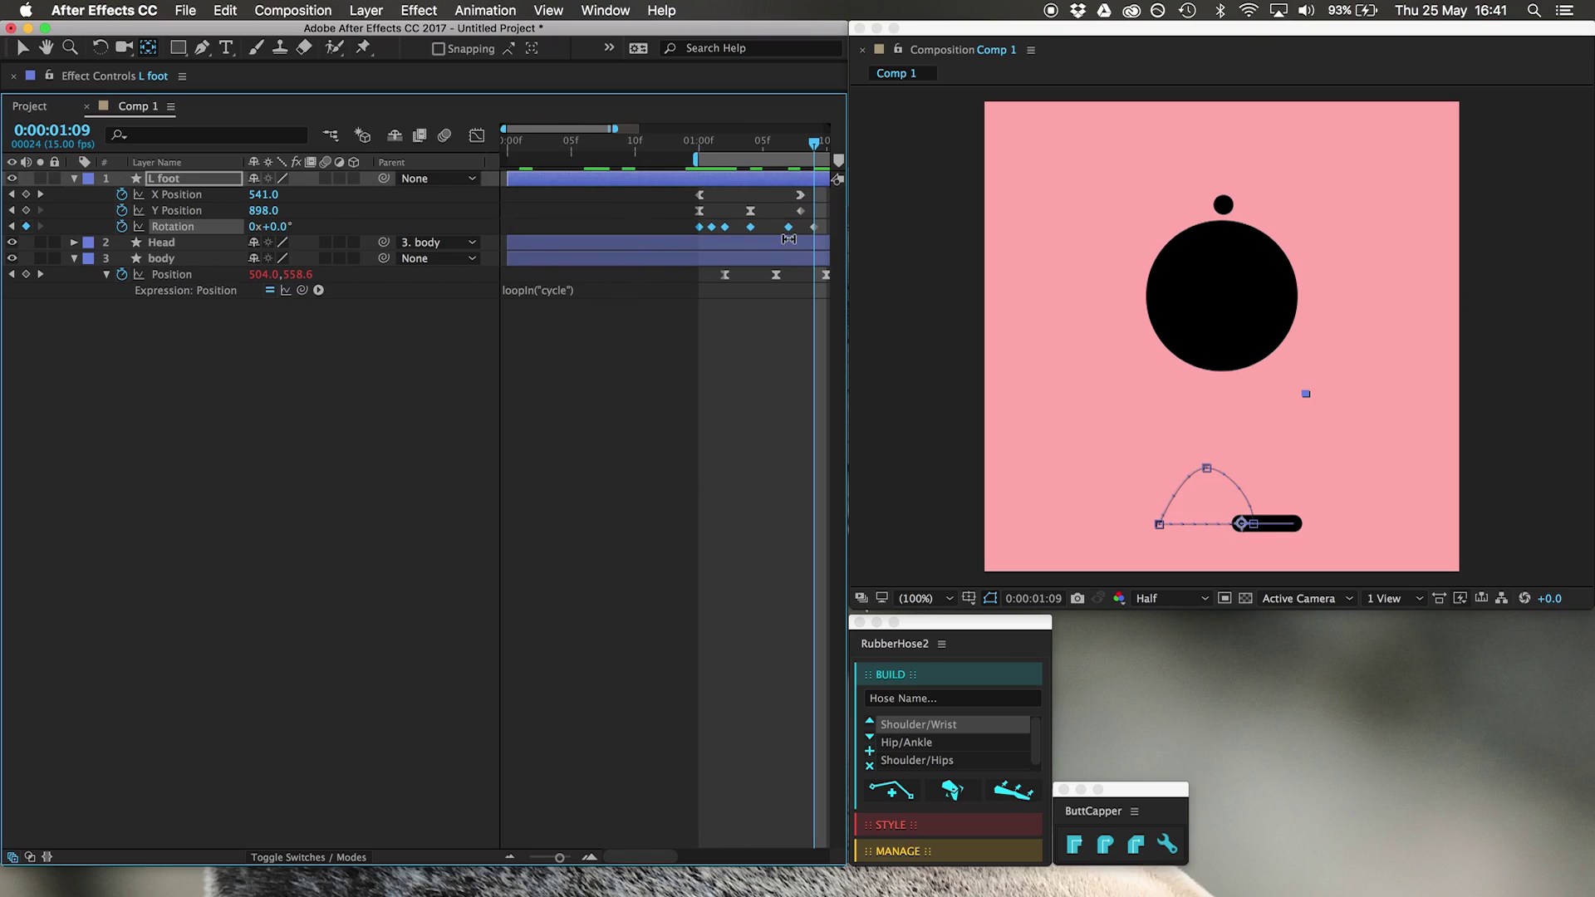
{"action": "scroll", "coordinate": [779, 235], "scroll_direction": "right", "scroll_amount": 3}
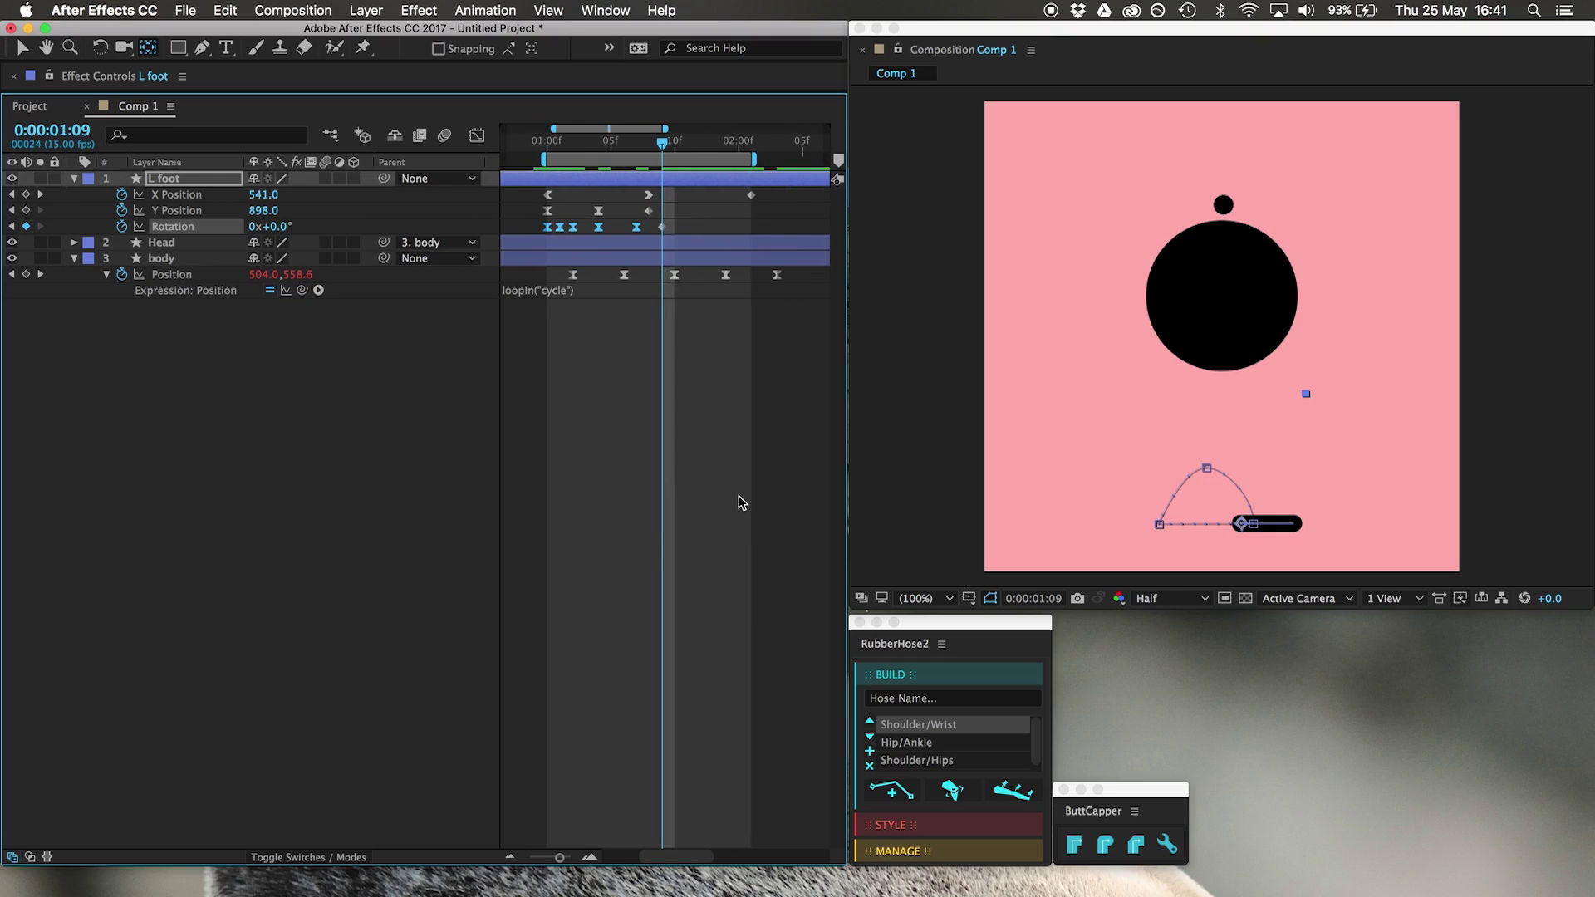
{"action": "left_click", "coordinate": [651, 534]}
{"action": "key", "text": "space"}
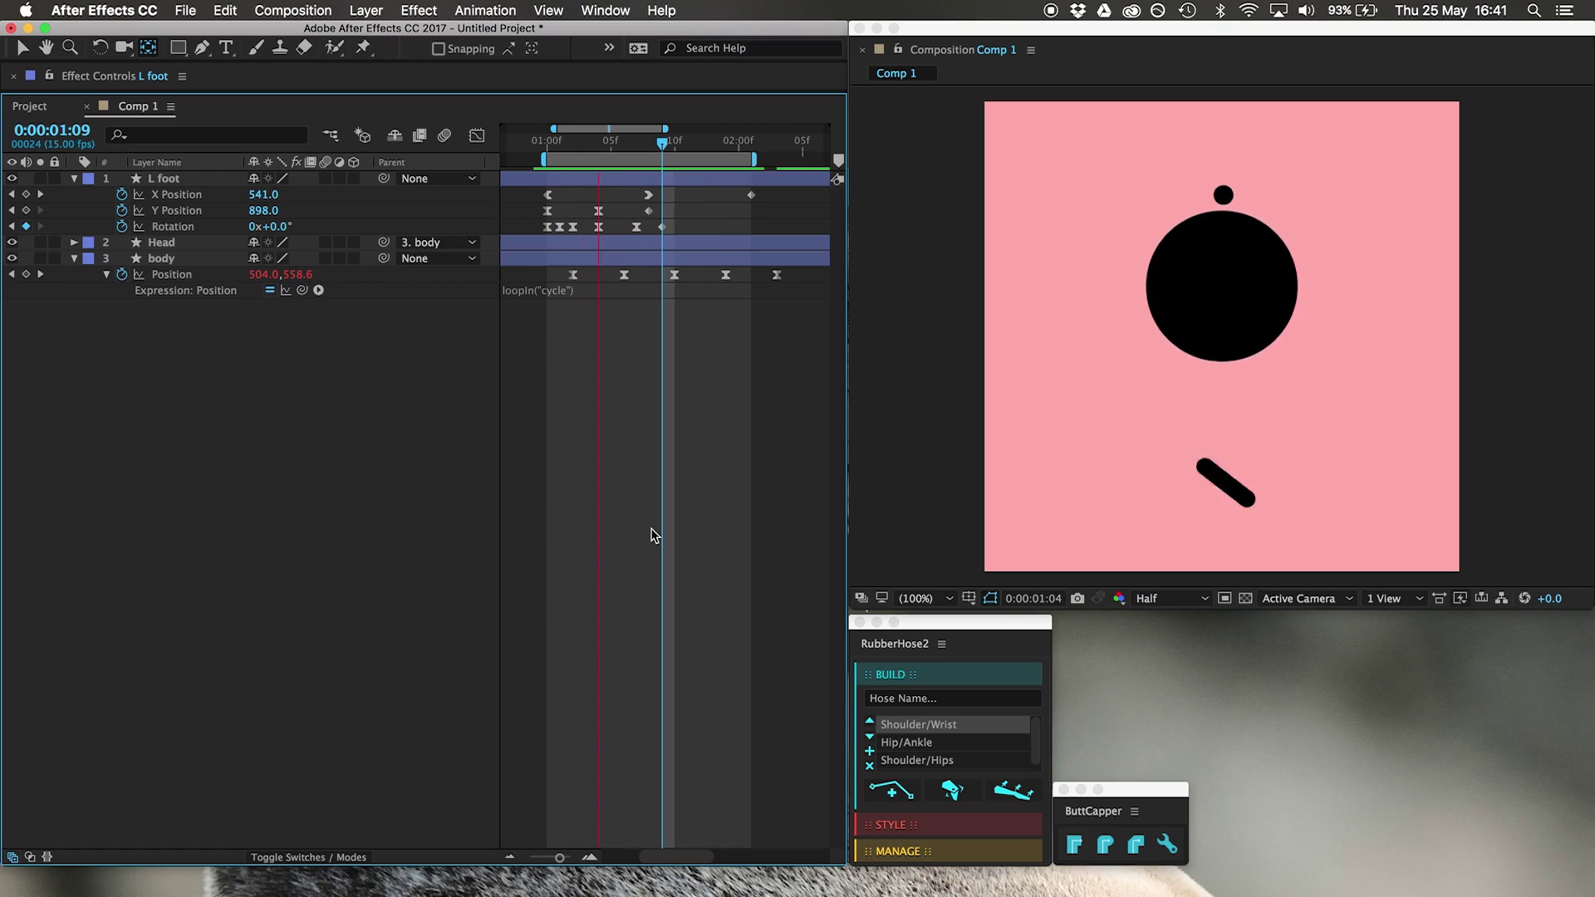
{"action": "key", "text": "space"}
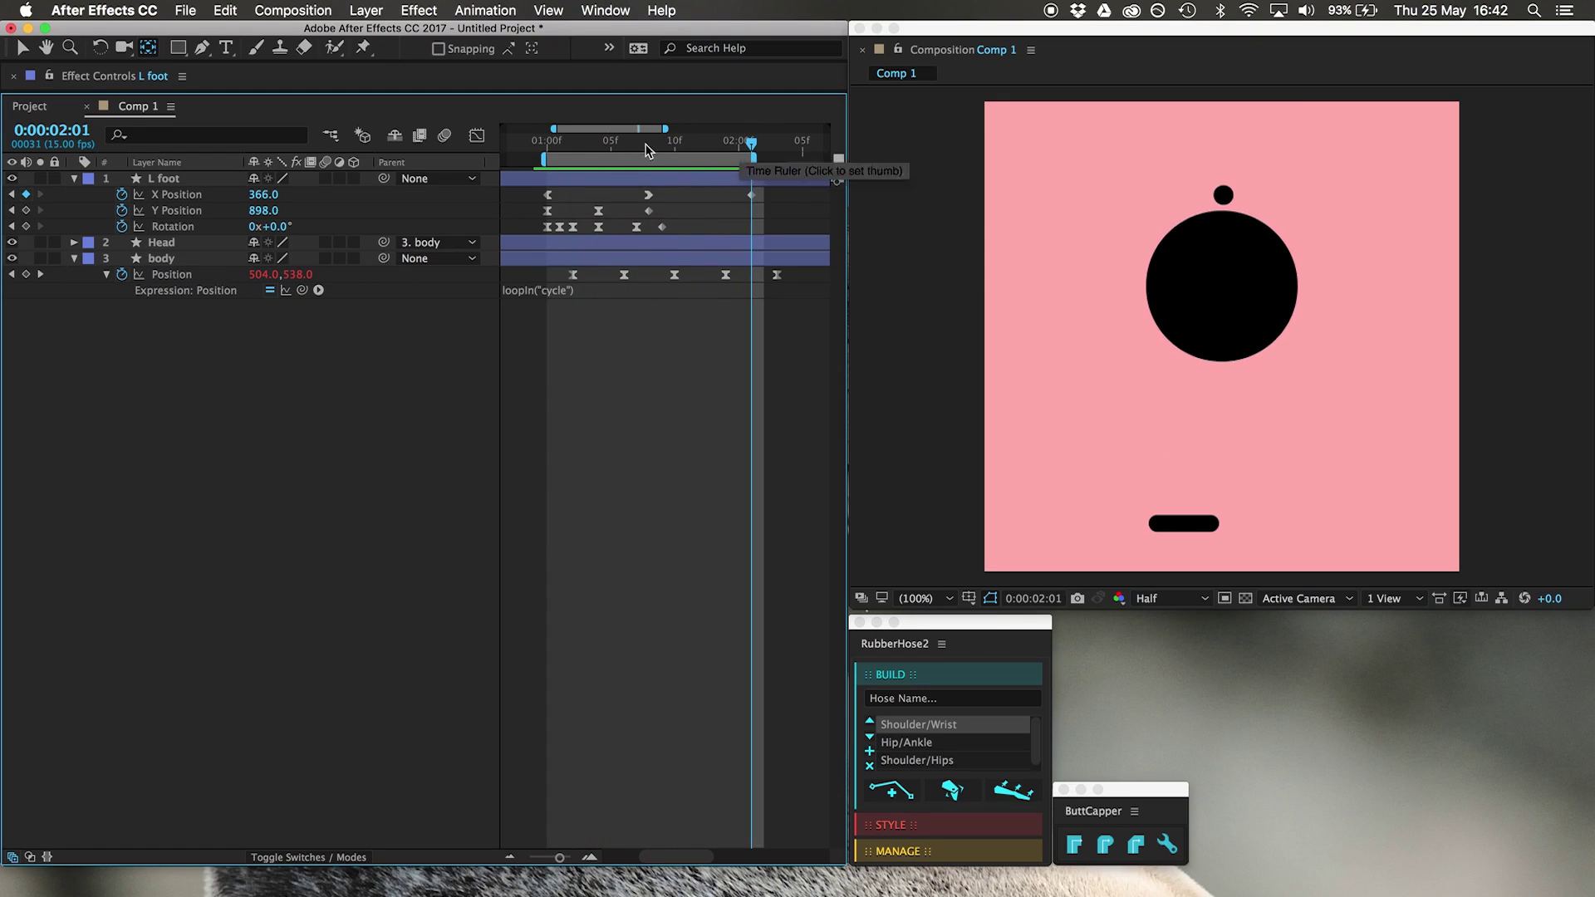
Add keyframes for L foot's Y Position and Rotation at 0:00:02:01, holding their current values.
{"action": "left_click", "coordinate": [26, 210]}
{"action": "left_click", "coordinate": [25, 226]}
{"action": "left_click", "coordinate": [439, 569]}
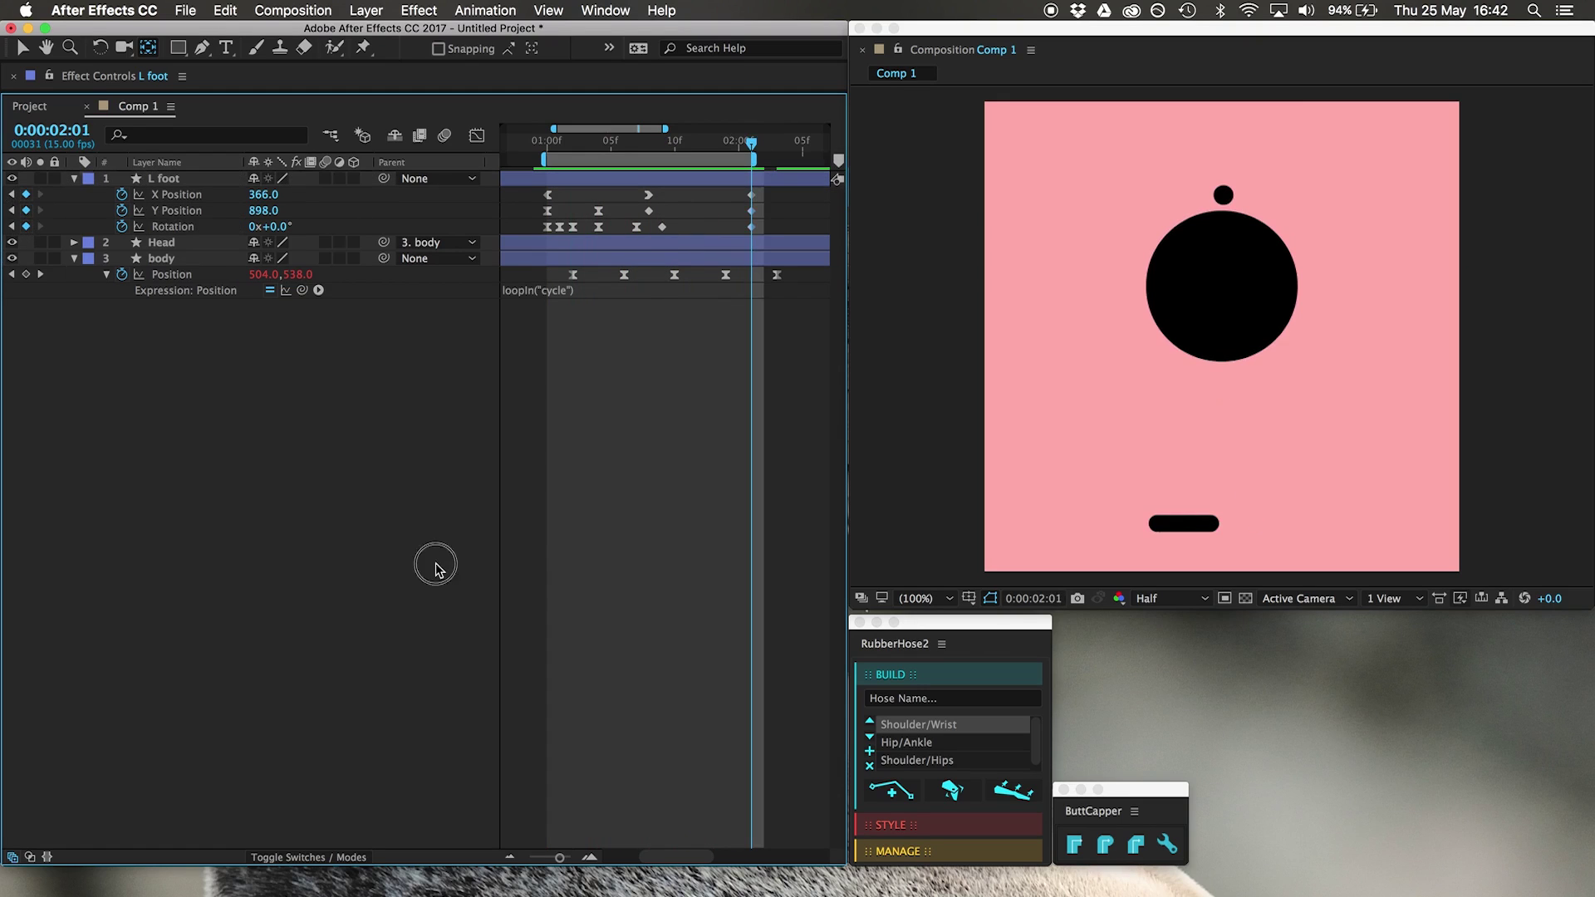
Copy the body's loopIn("cycle") expression onto L foot's X Position, Y Position and Rotation.
{"action": "left_click", "coordinate": [541, 292]}
{"action": "key", "text": "super+c"}
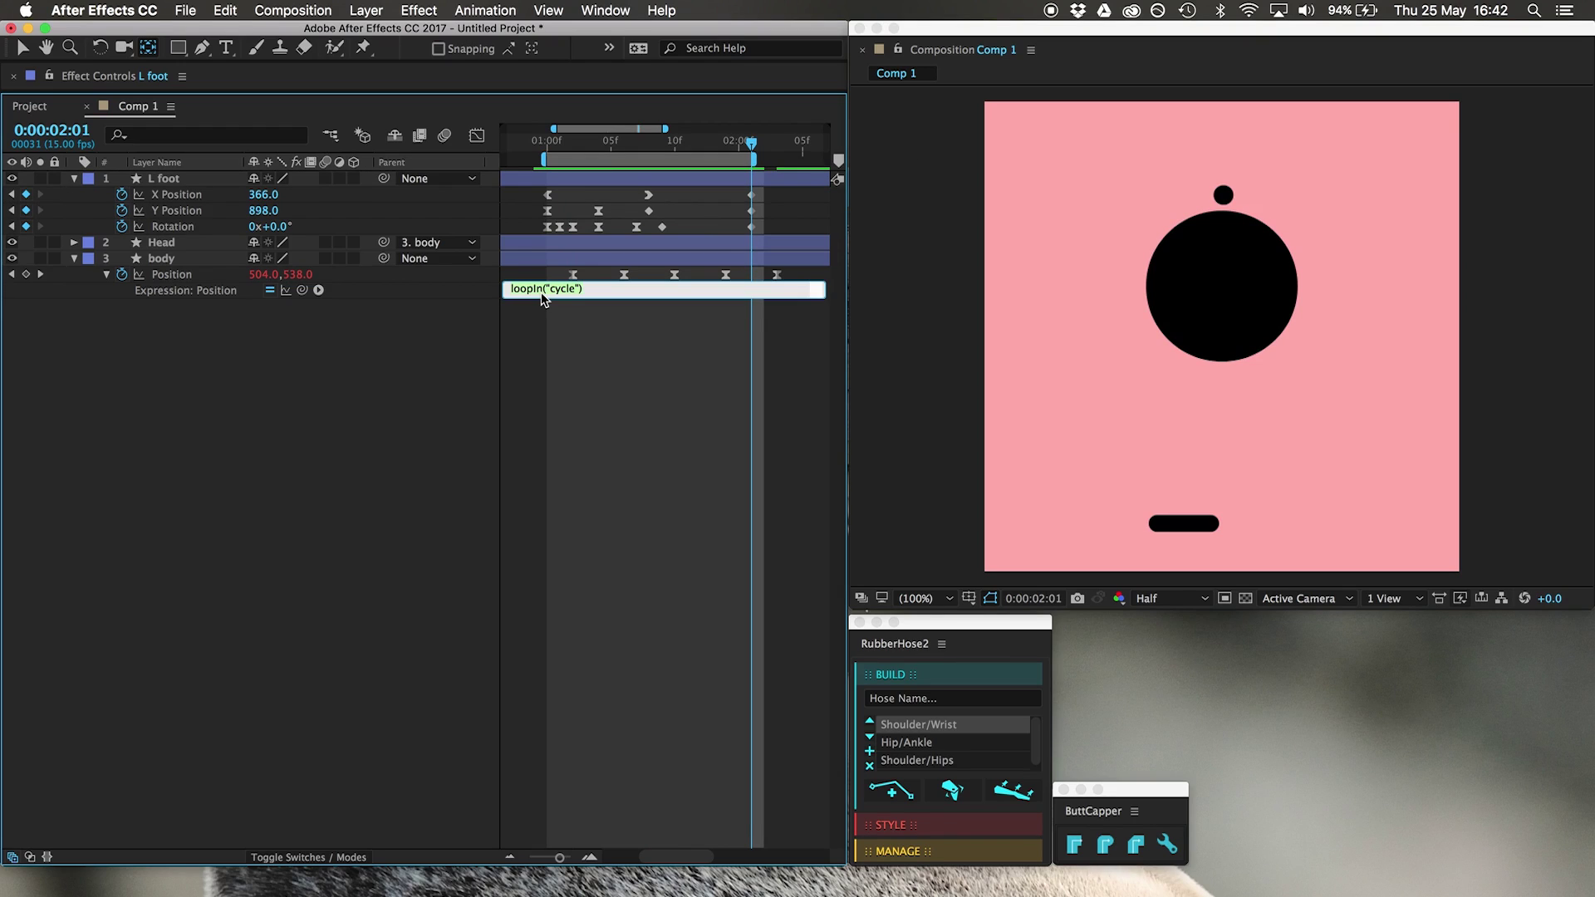
{"action": "left_click", "coordinate": [121, 196], "text": "alt"}
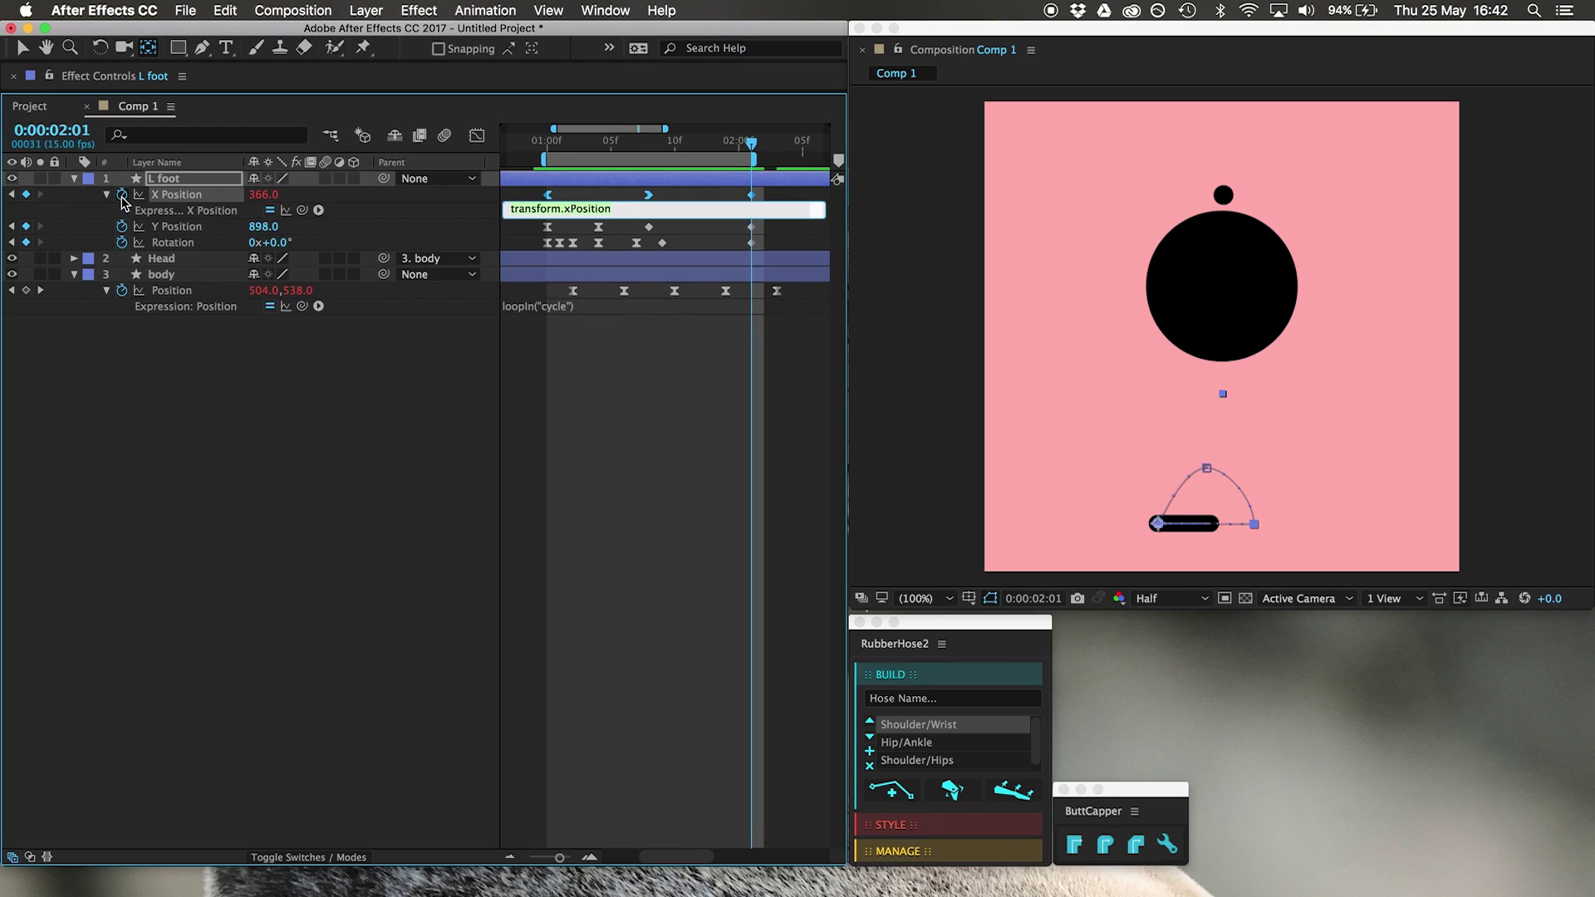
{"action": "key", "text": "super+v"}
{"action": "left_click", "coordinate": [121, 226], "text": "alt"}
{"action": "key", "text": "super+v"}
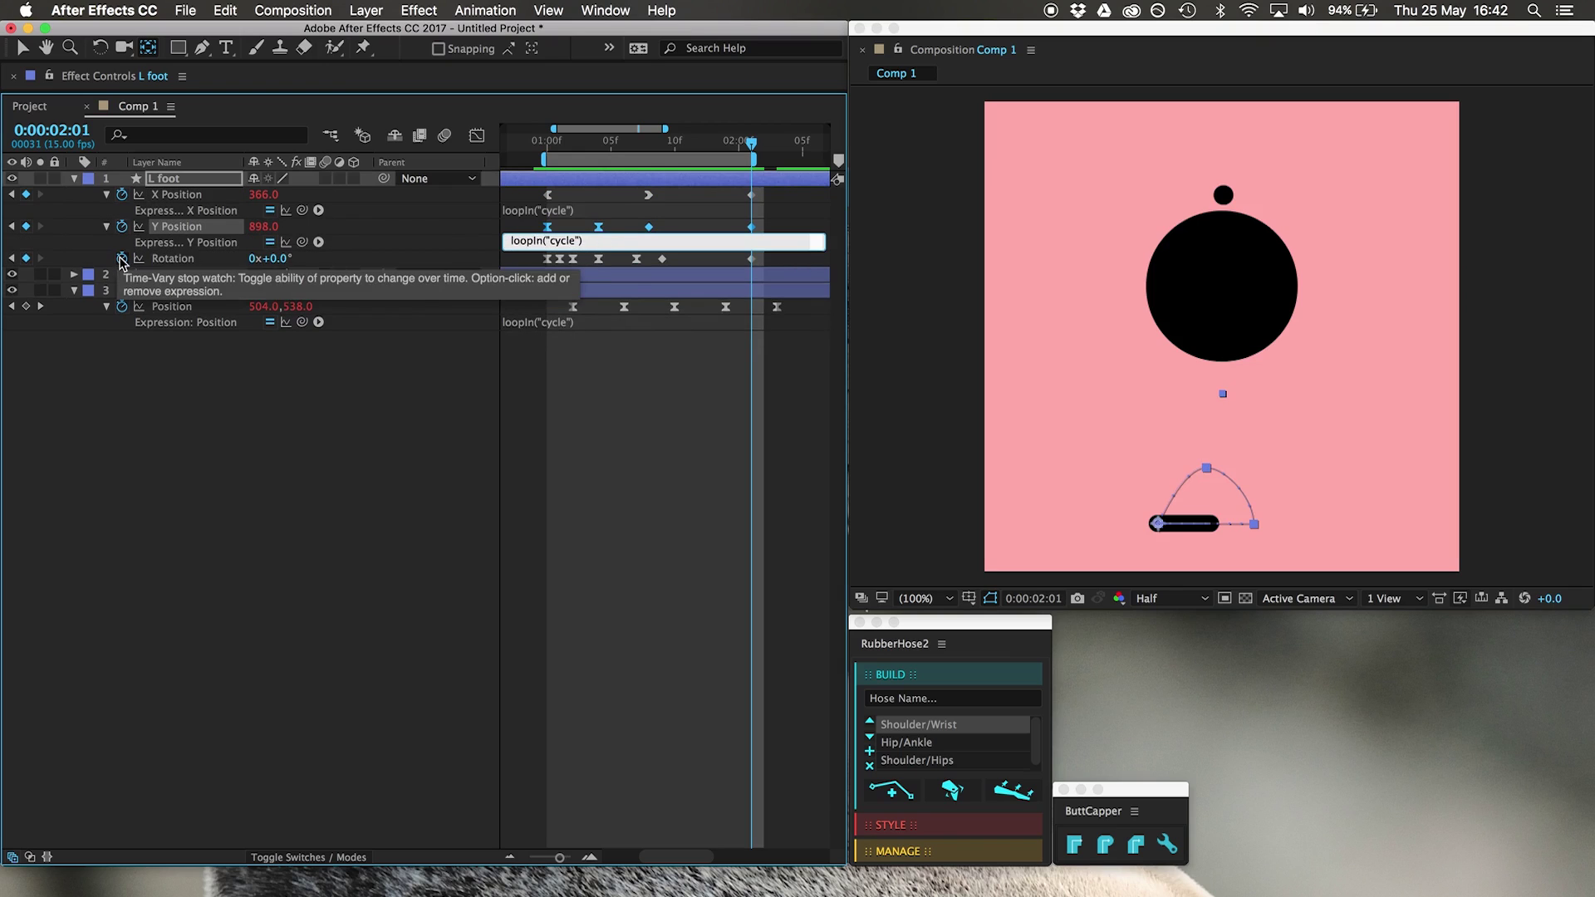
{"action": "left_click", "coordinate": [121, 259], "text": "alt"}
{"action": "left_click", "coordinate": [293, 506]}
Duplicate the L foot layer and rename the copy as R foot.
{"action": "left_click", "coordinate": [198, 181]}
{"action": "key", "text": "super+d"}
{"action": "key", "text": "Return"}
{"action": "type", "text": "R foot"}
{"action": "key", "text": "Return"}
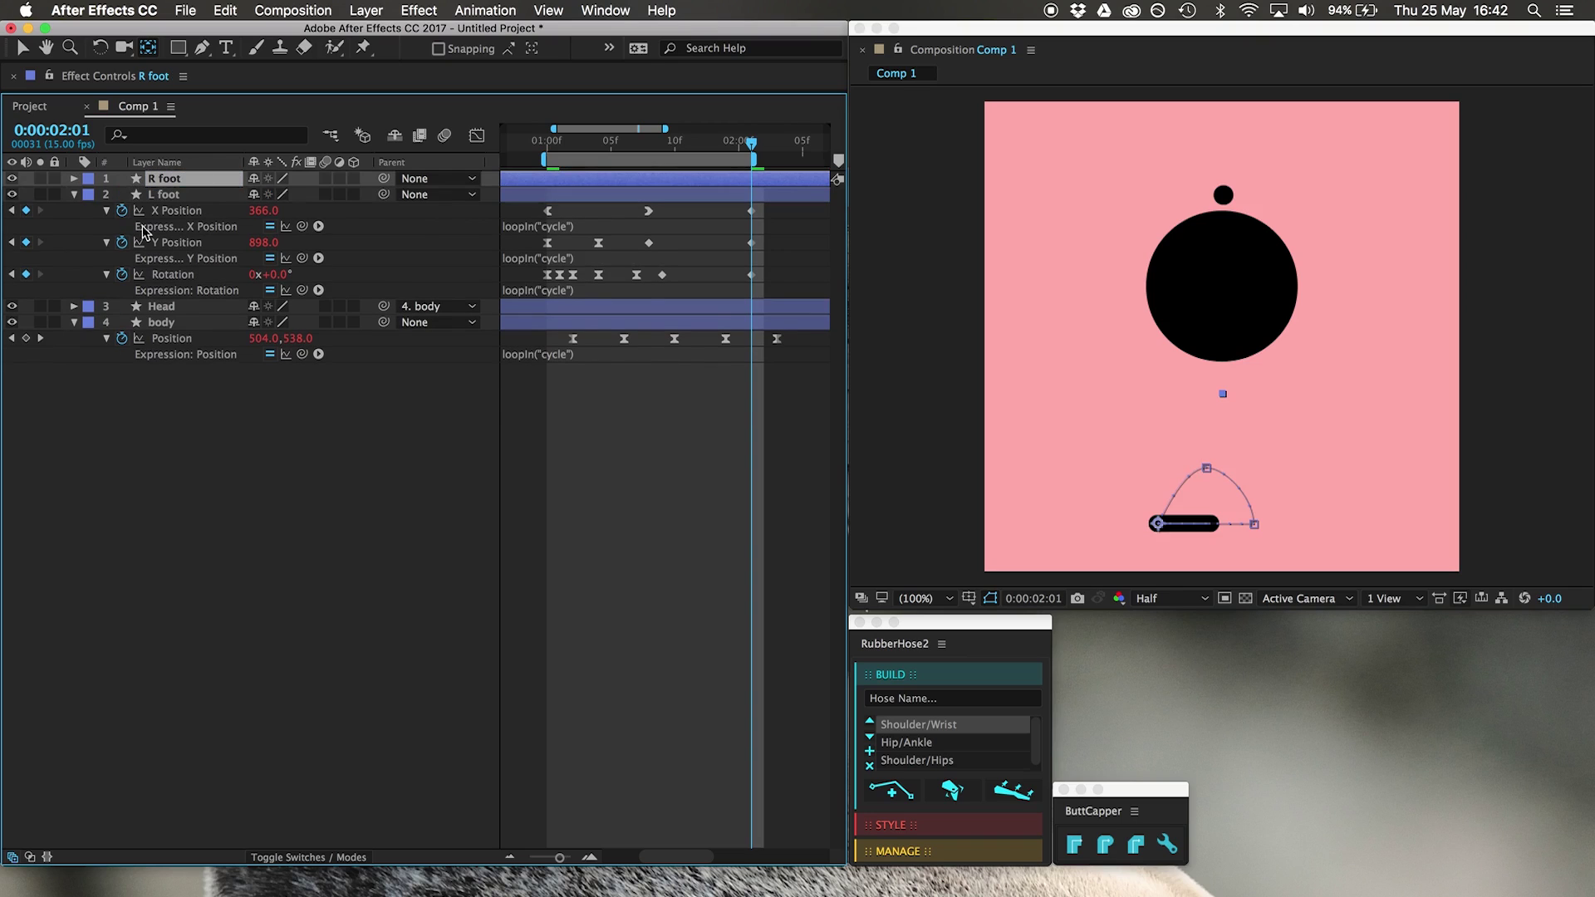
Reveal R foot's keyframes, shift them all to start at 0:00:01:08, and preview the walk with both feet.
{"action": "key", "text": "u"}
{"action": "scroll", "coordinate": [581, 248], "scroll_direction": "right", "scroll_amount": 3}
{"action": "left_click_drag", "start_coordinate": [528, 197], "coordinate": [690, 208]}
{"action": "scroll", "coordinate": [581, 247], "scroll_direction": "left", "scroll_amount": 5}
{"action": "scroll", "coordinate": [581, 247], "scroll_direction": "right", "scroll_amount": 2}
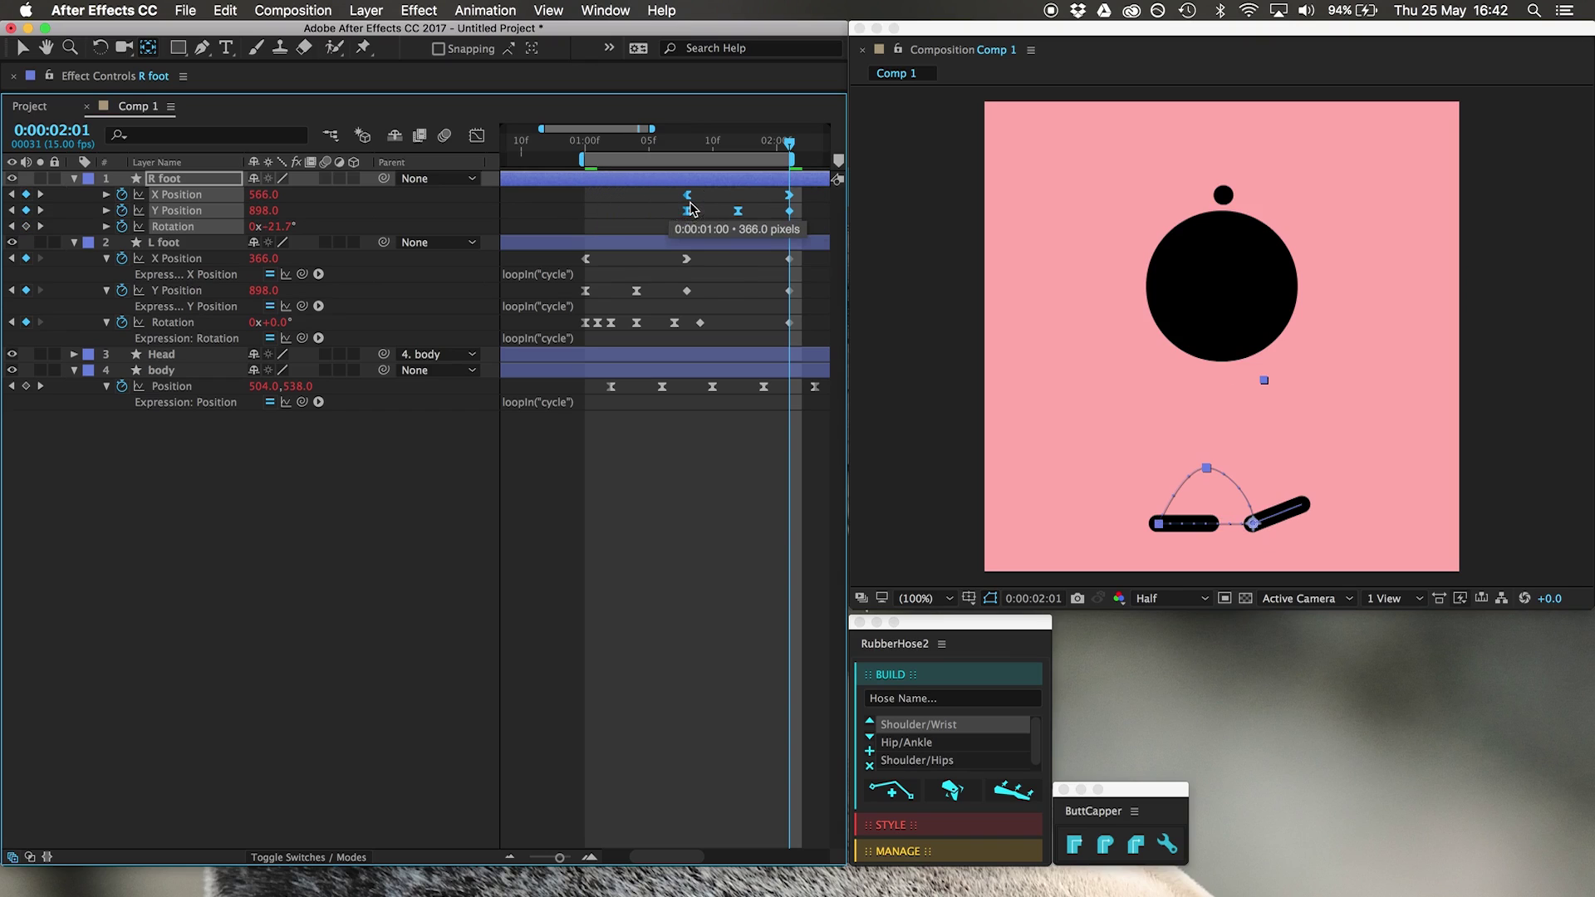
{"action": "left_click", "coordinate": [598, 147]}
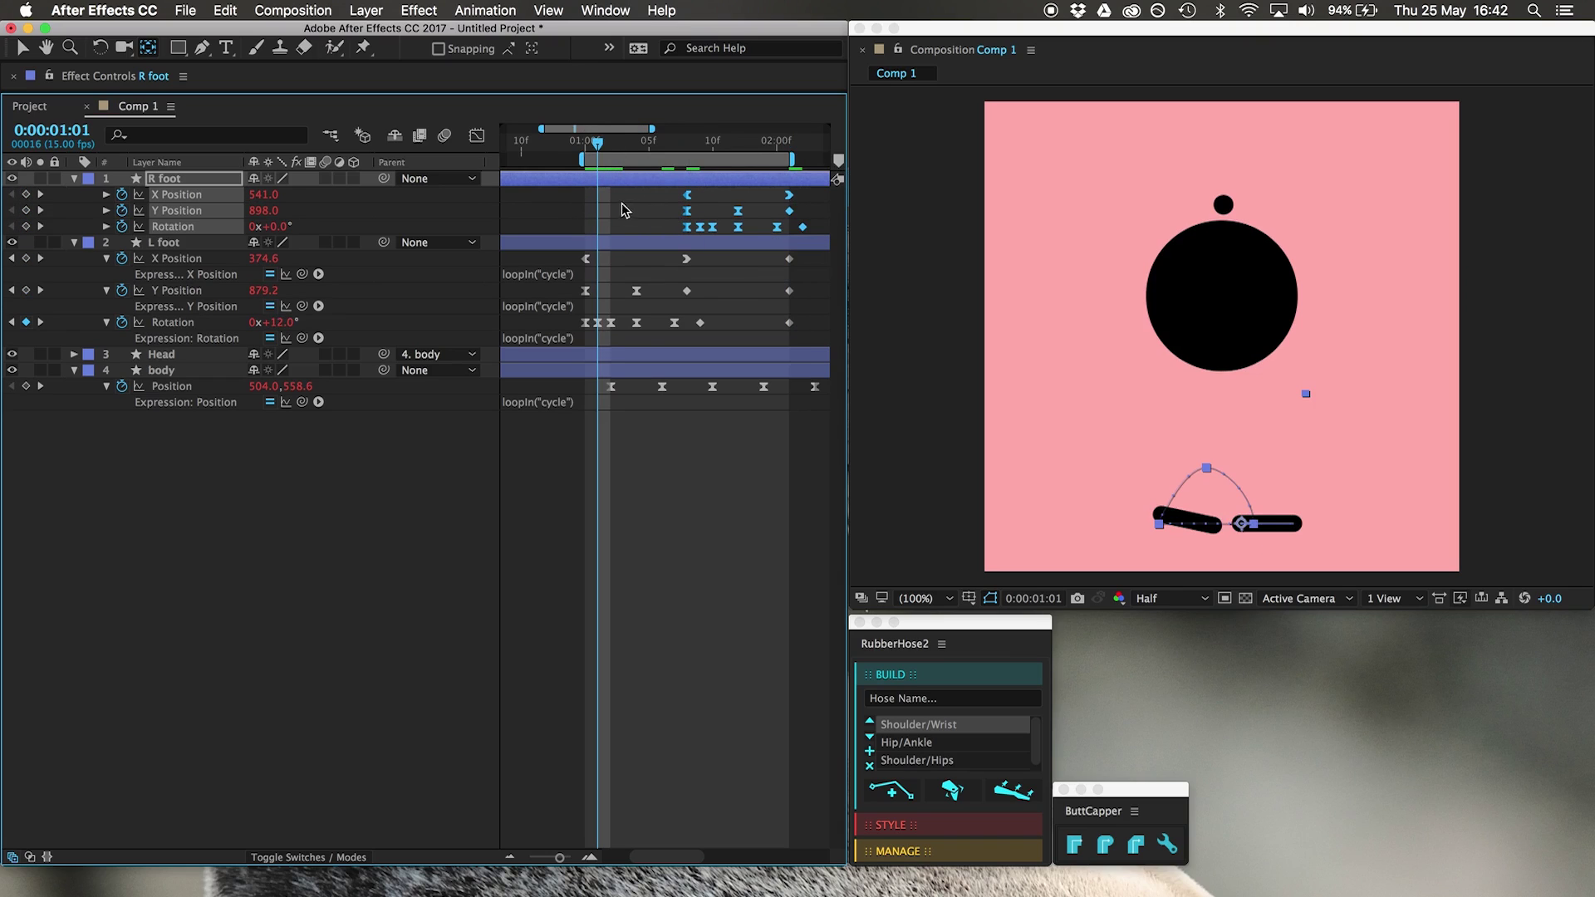
{"action": "left_click", "coordinate": [542, 781]}
{"action": "key", "text": "space"}
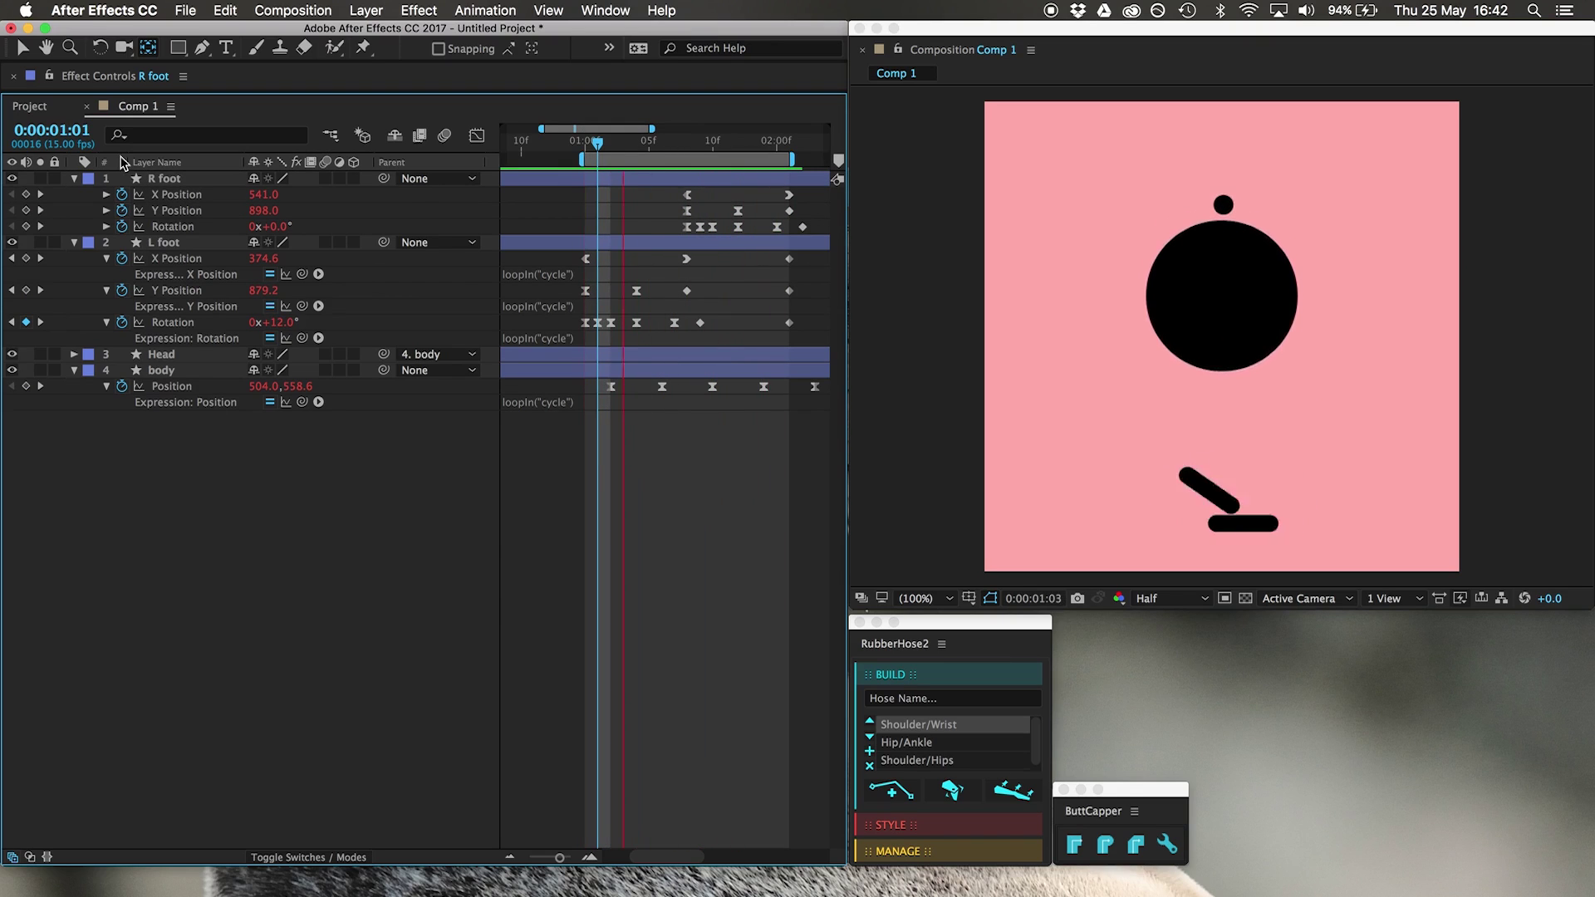
{"action": "key", "text": "space"}
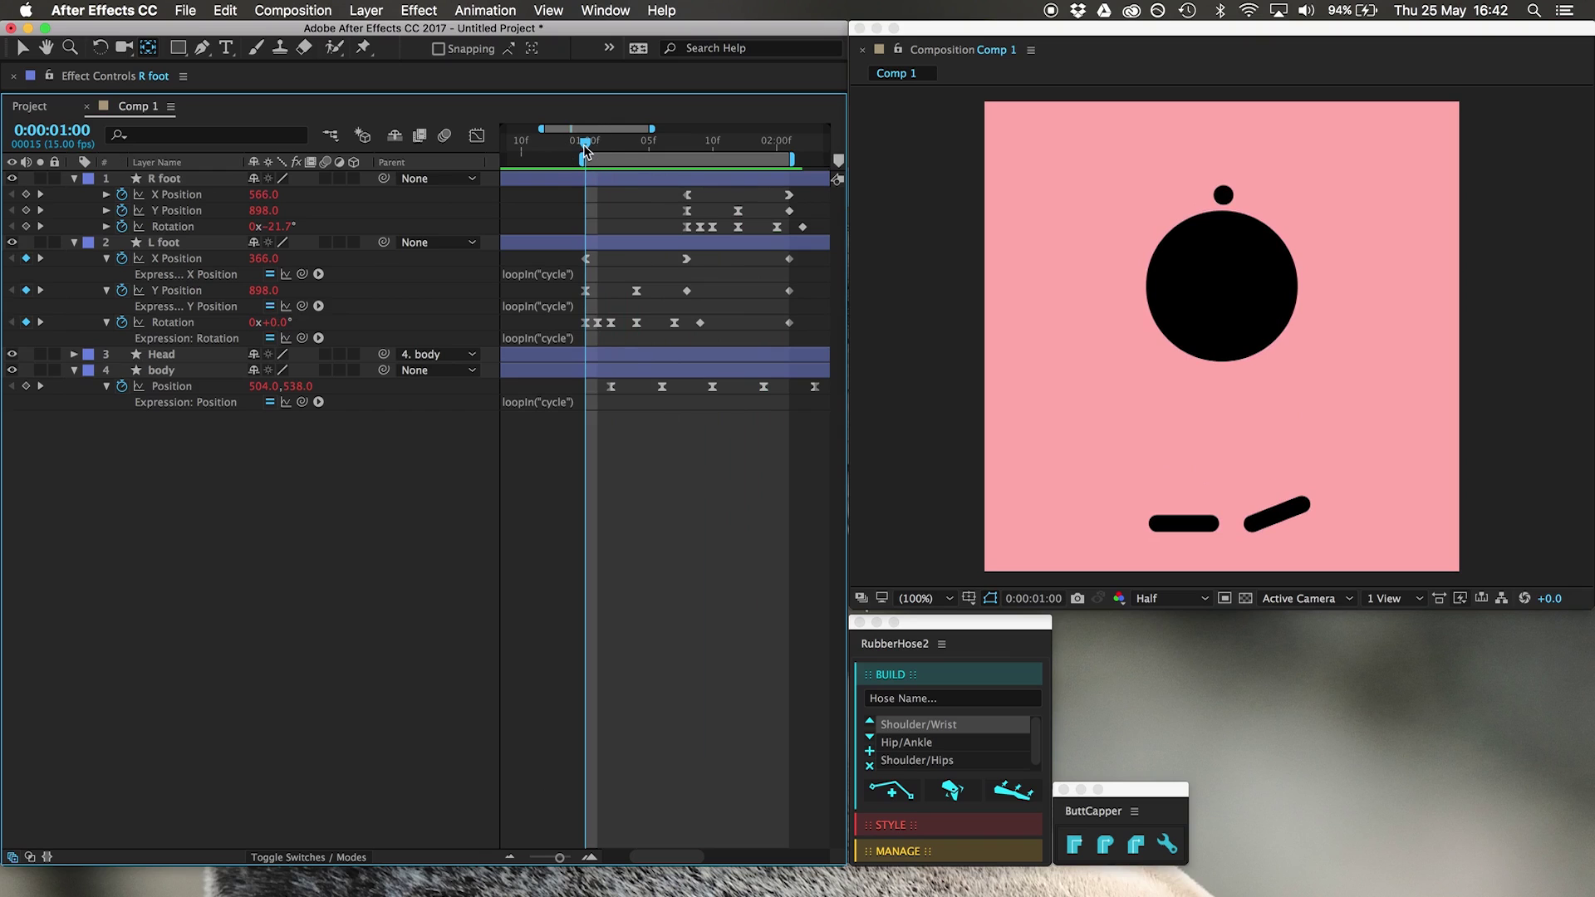
Show all modified properties of both feet and link L foot's Path to R foot's Path with an expression.
{"action": "left_click", "coordinate": [204, 244]}
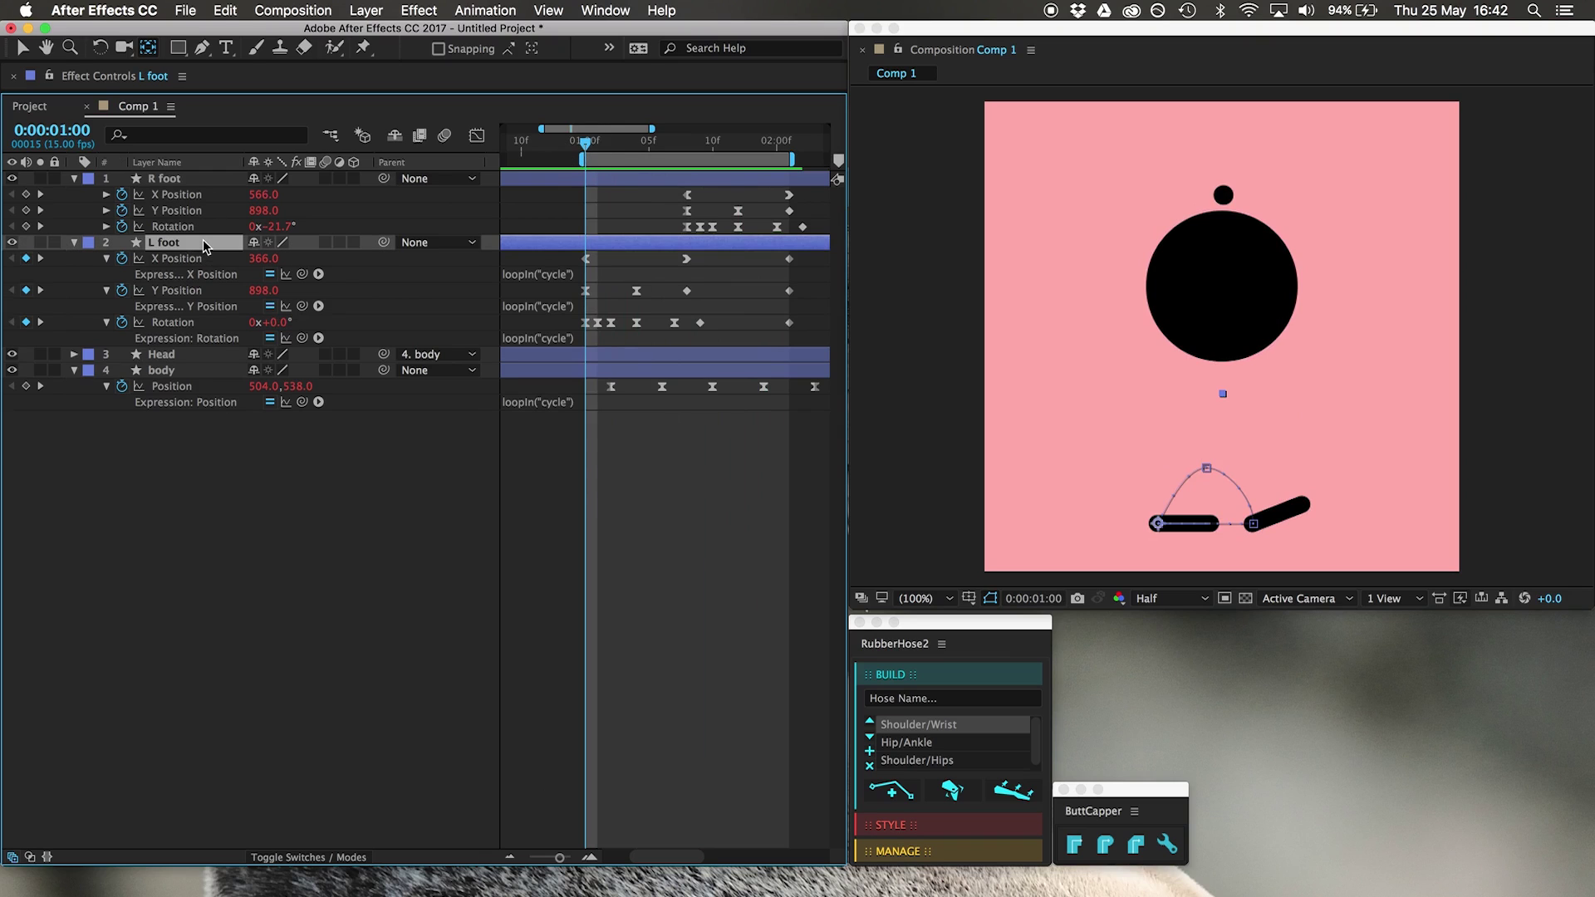
{"action": "key", "text": "u"}
{"action": "key", "text": "u"}
{"action": "left_click", "coordinate": [190, 183]}
{"action": "key", "text": "u"}
{"action": "key", "text": "u"}
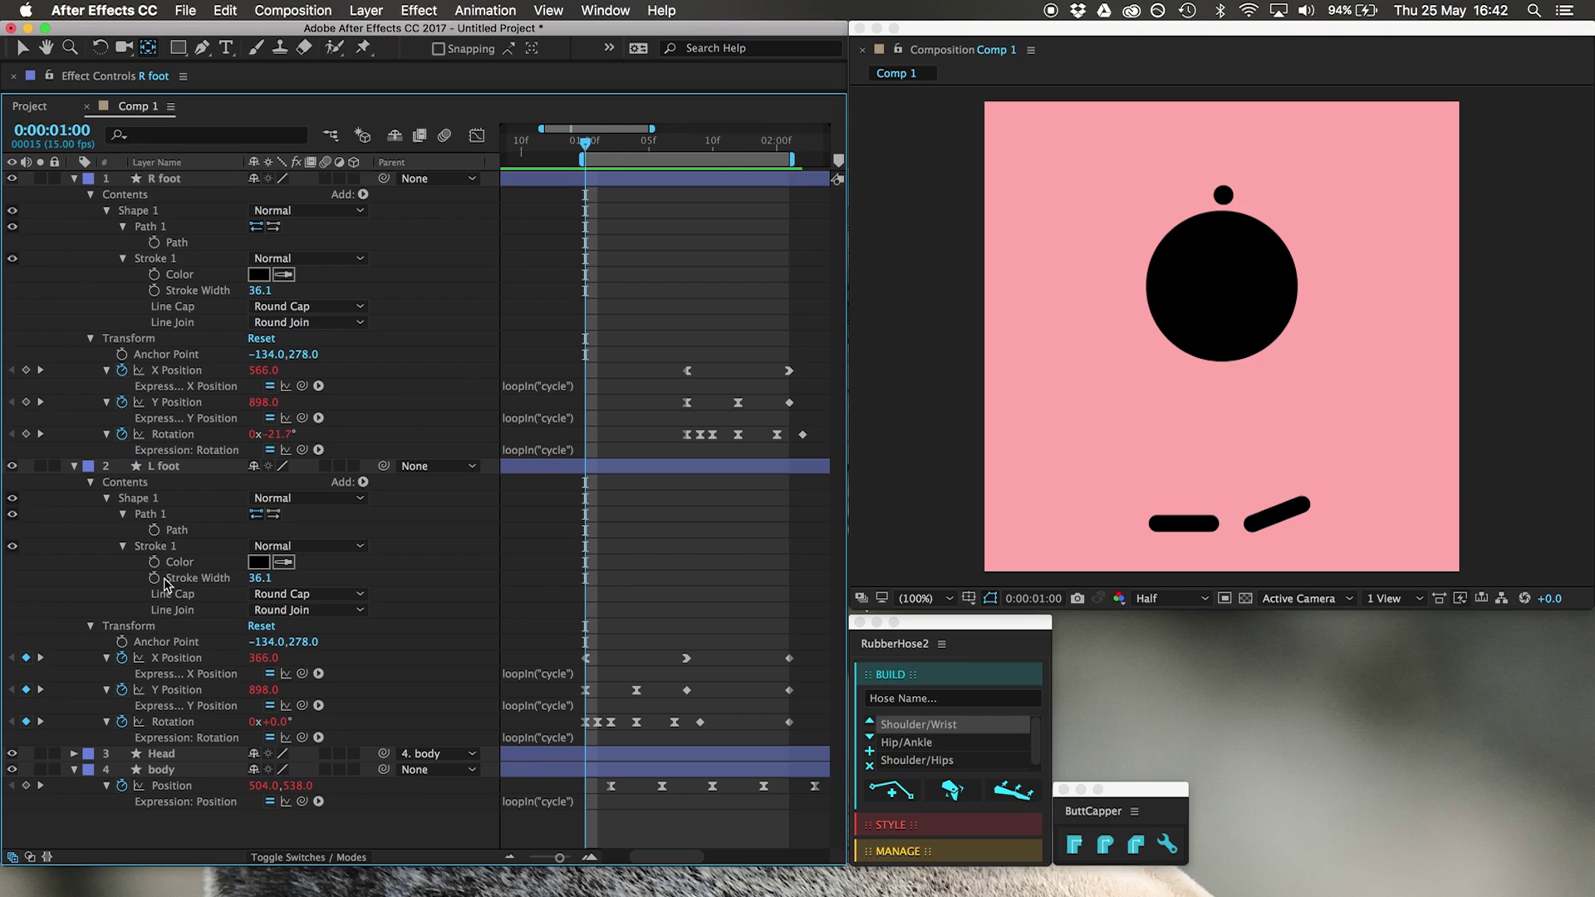
{"action": "left_click", "coordinate": [154, 531], "text": "alt"}
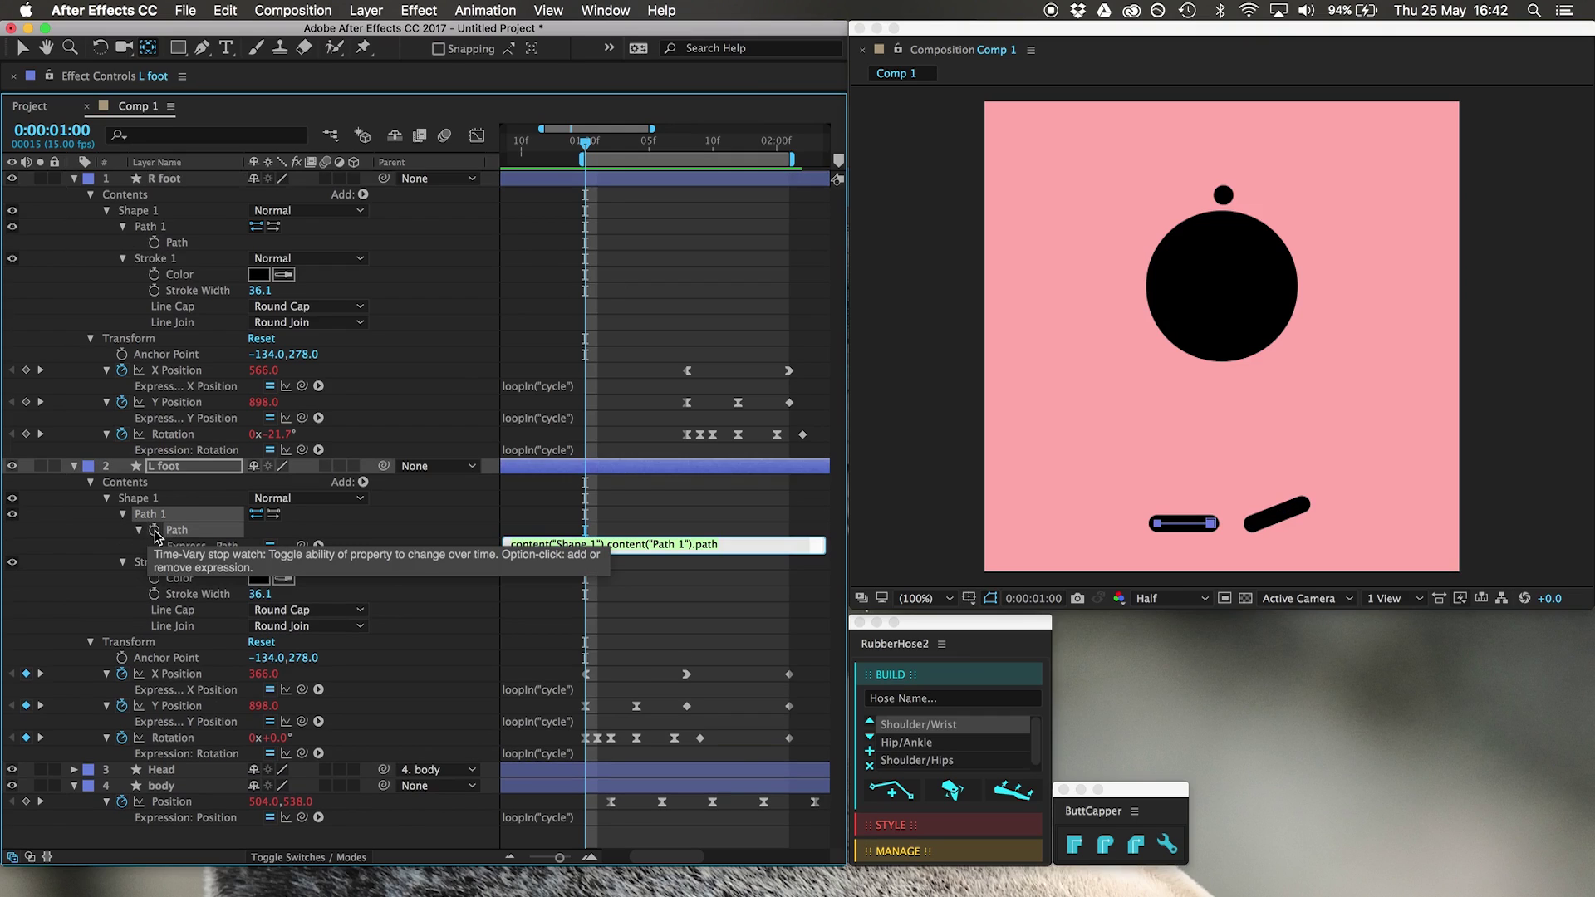
{"action": "left_click_drag", "start_coordinate": [301, 546], "coordinate": [177, 243]}
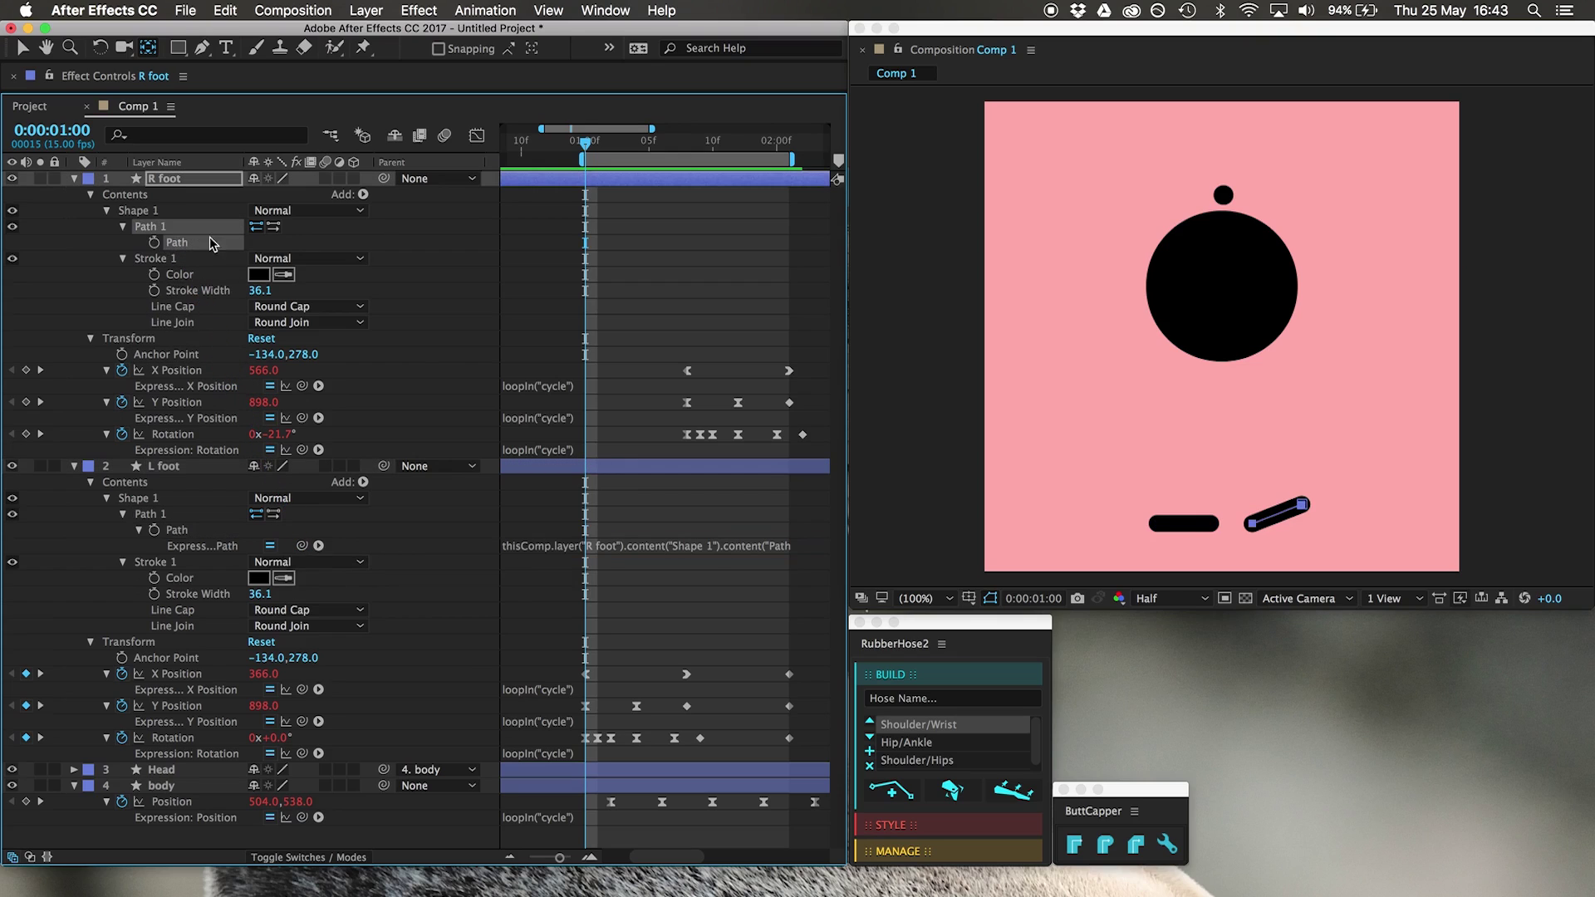
Shorten R foot by moving the toe point of its path inward at 0:00:01:03.
{"action": "key", "text": "Page_Down"}
{"action": "key", "text": "Page_Down"}
{"action": "key", "text": "Page_Down"}
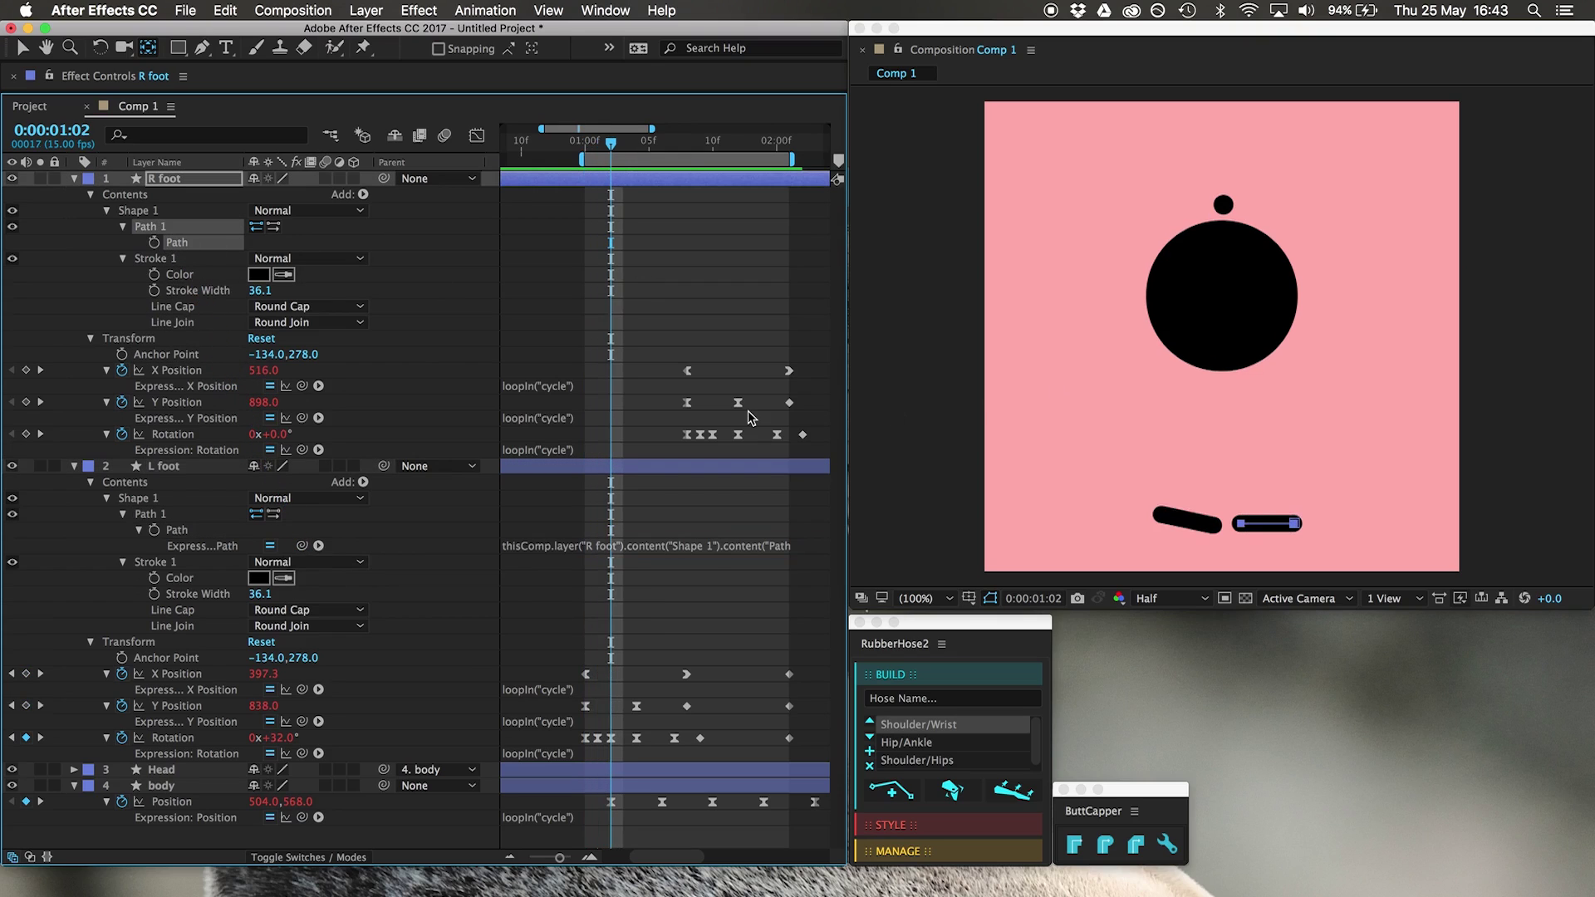
{"action": "left_click_drag", "start_coordinate": [1302, 504], "coordinate": [1230, 563]}
{"action": "key", "text": "shift+Left"}
{"action": "key", "text": "shift+Left"}
{"action": "key", "text": "shift+Left"}
{"action": "key", "text": "shift+Left"}
{"action": "key", "text": "shift+Right"}
{"action": "key", "text": "shift+Right"}
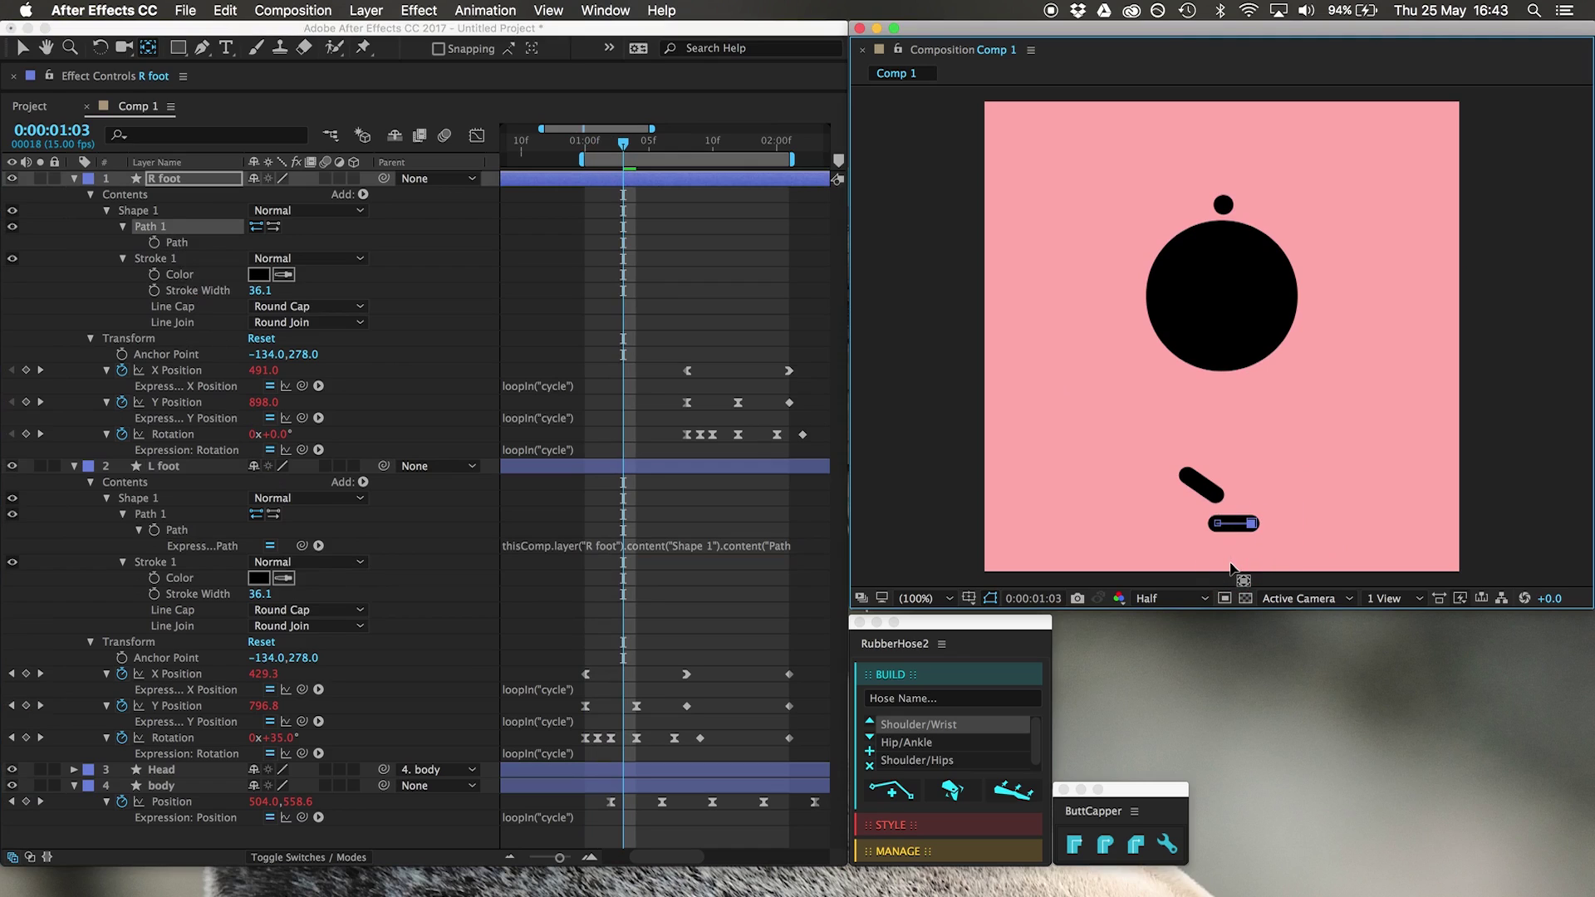
Link L foot's Stroke Width to R foot's with an expression and set R foot's Stroke Width to 26.1.
{"action": "left_click", "coordinate": [554, 596]}
{"action": "left_click", "coordinate": [154, 594], "text": "alt"}
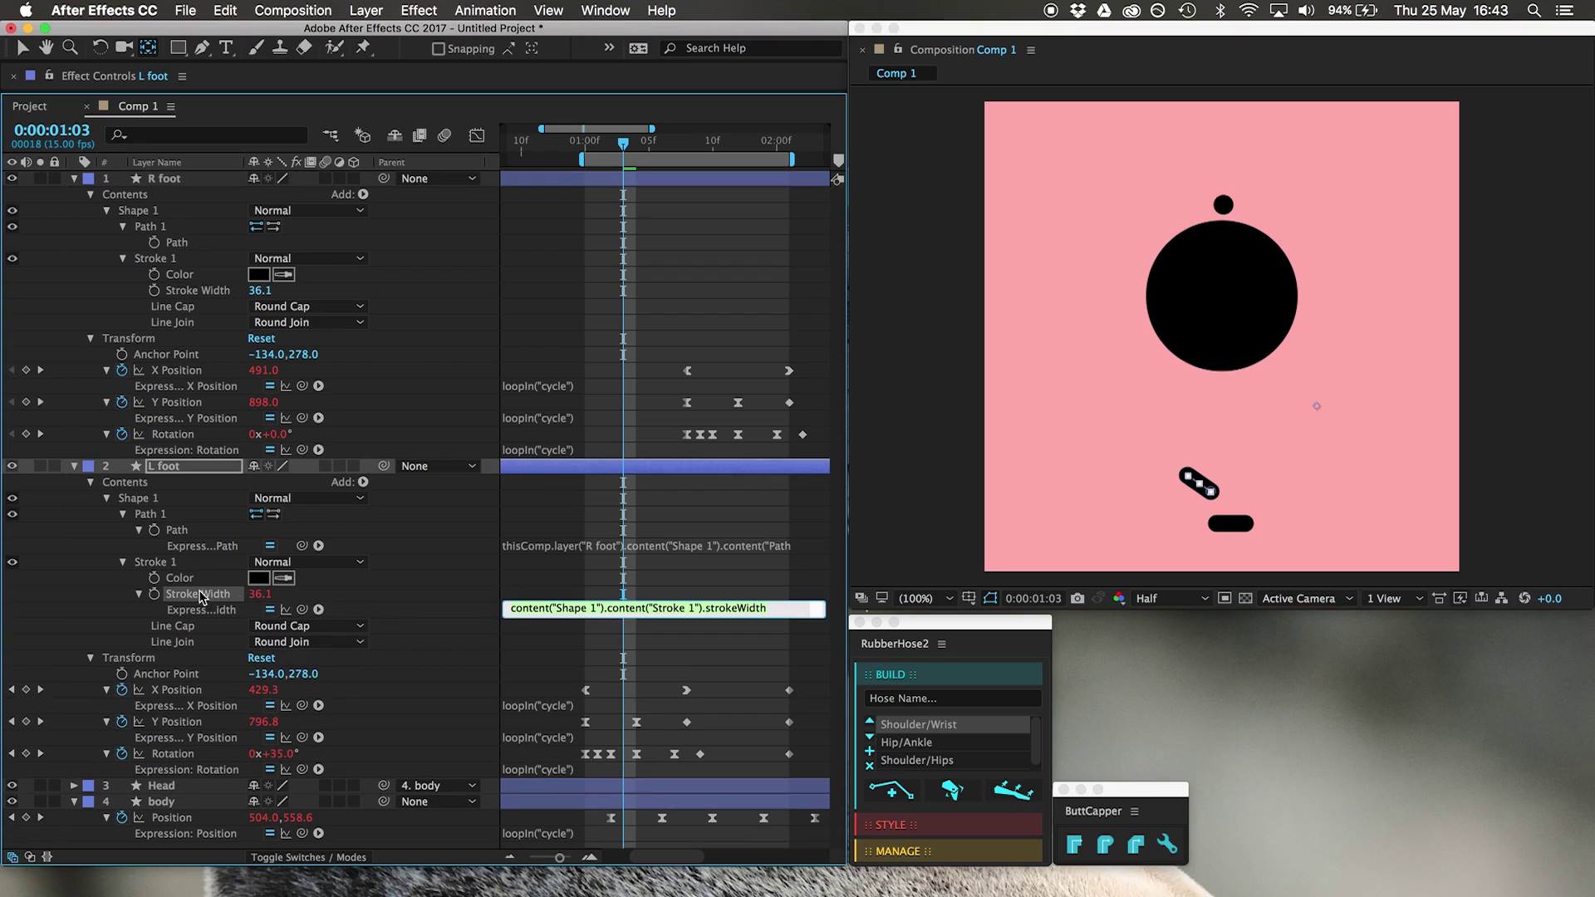
{"action": "mouse_move", "coordinate": [299, 609]}
{"action": "left_mouse_down"}
{"action": "mouse_move", "coordinate": [266, 553]}
{"action": "mouse_move", "coordinate": [197, 290]}
{"action": "mouse_move", "coordinate": [258, 291]}
{"action": "left_mouse_up"}
{"action": "left_click", "coordinate": [570, 223]}
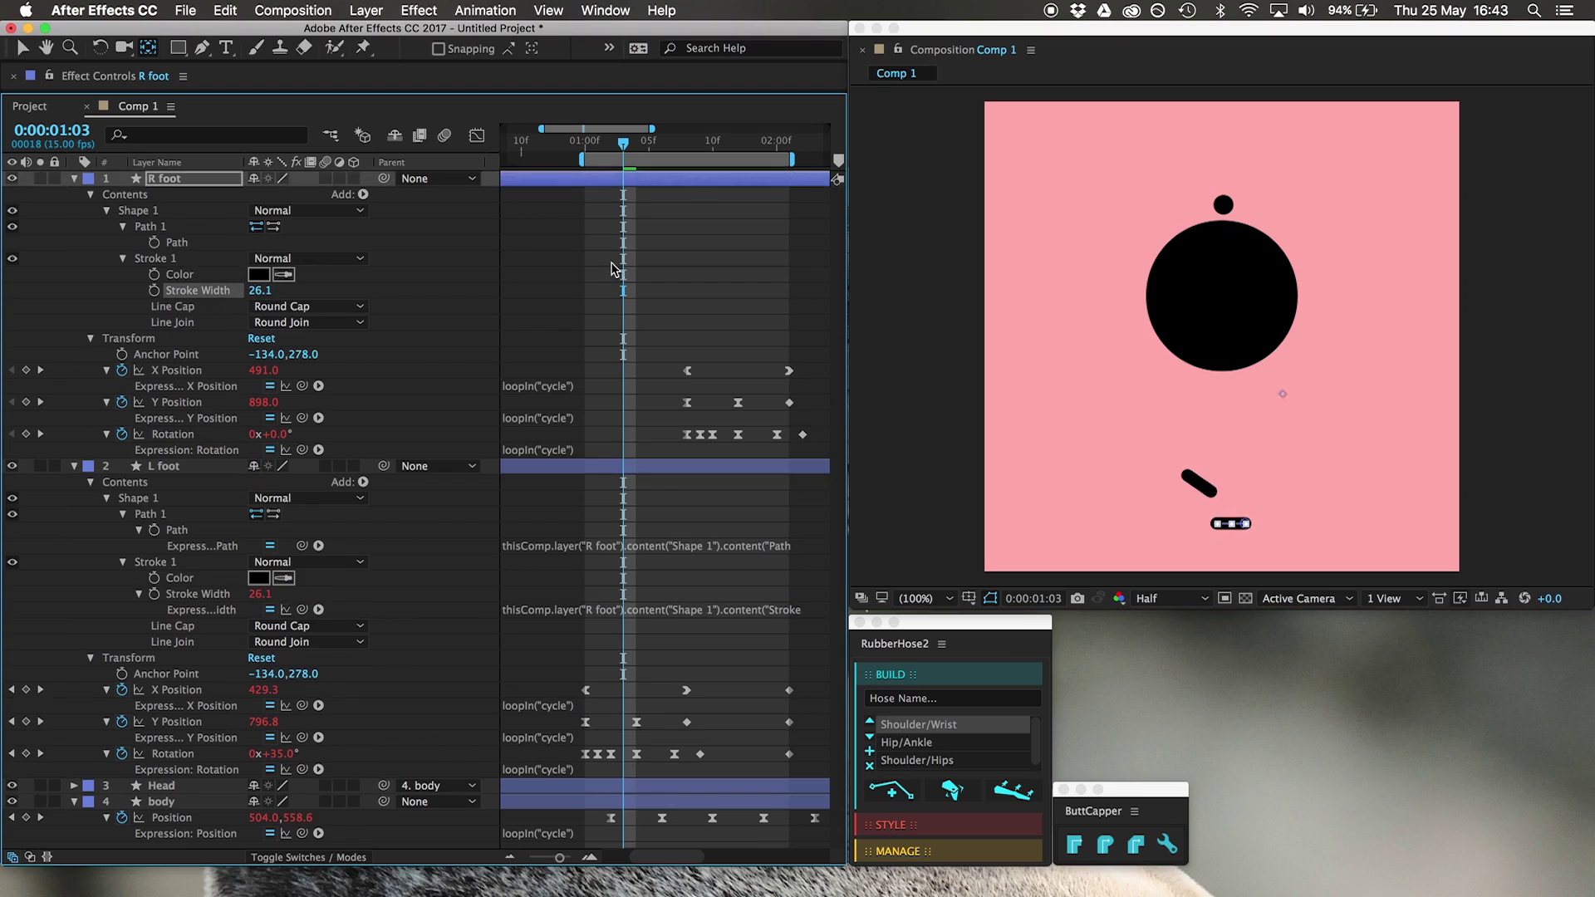
Preview the walk with the smaller feet and collapse the properties of all layers.
{"action": "left_click", "coordinate": [612, 264]}
{"action": "key", "text": "space"}
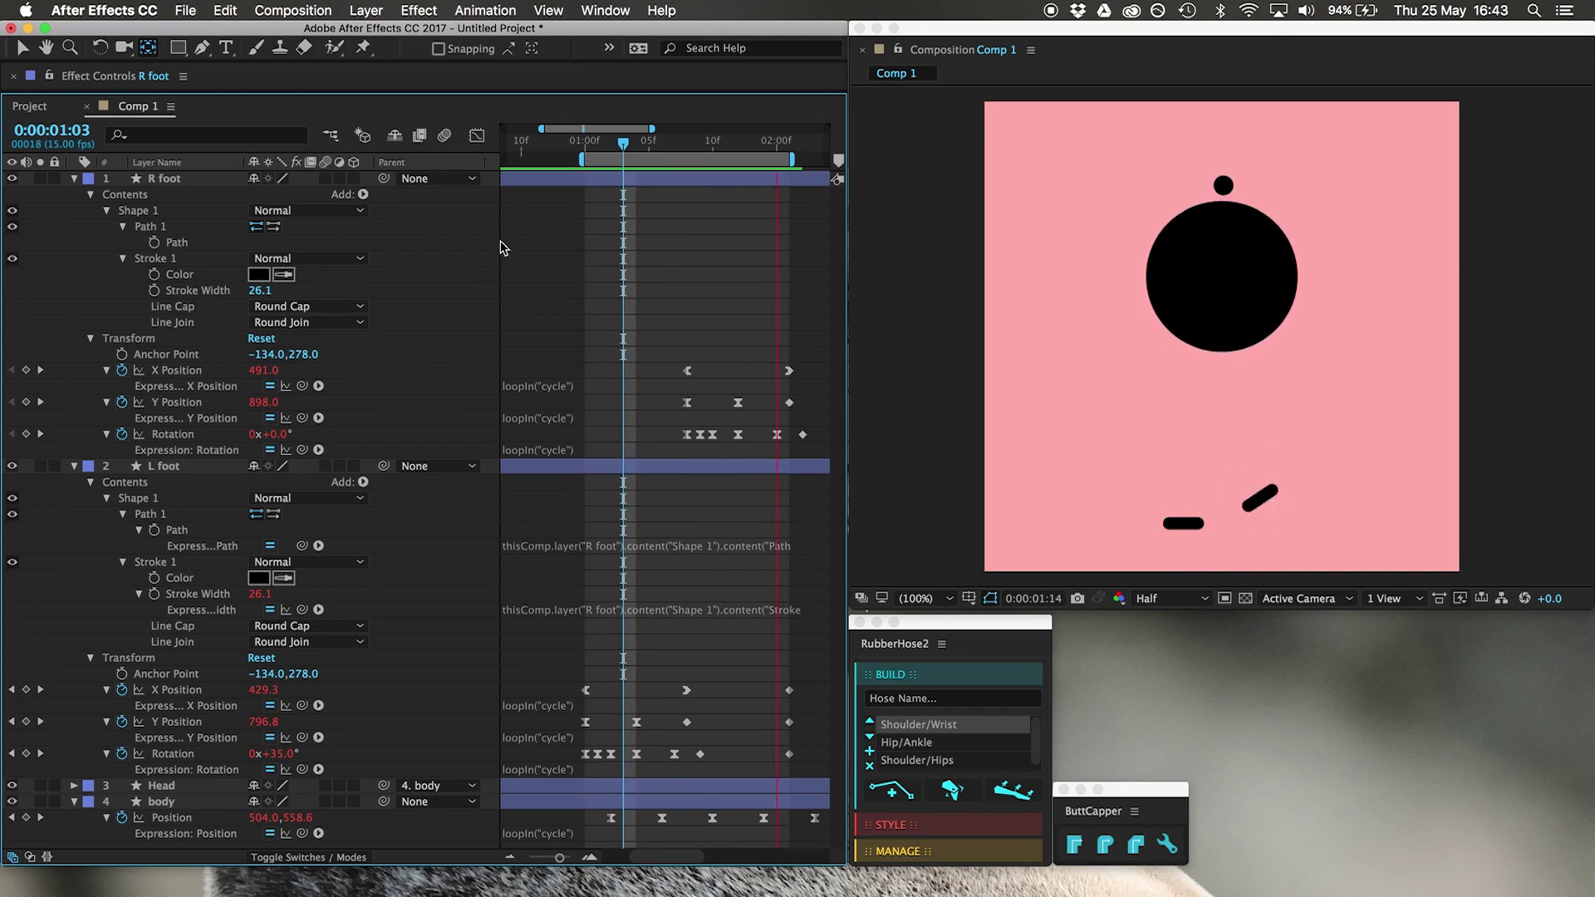
{"action": "key", "text": "u"}
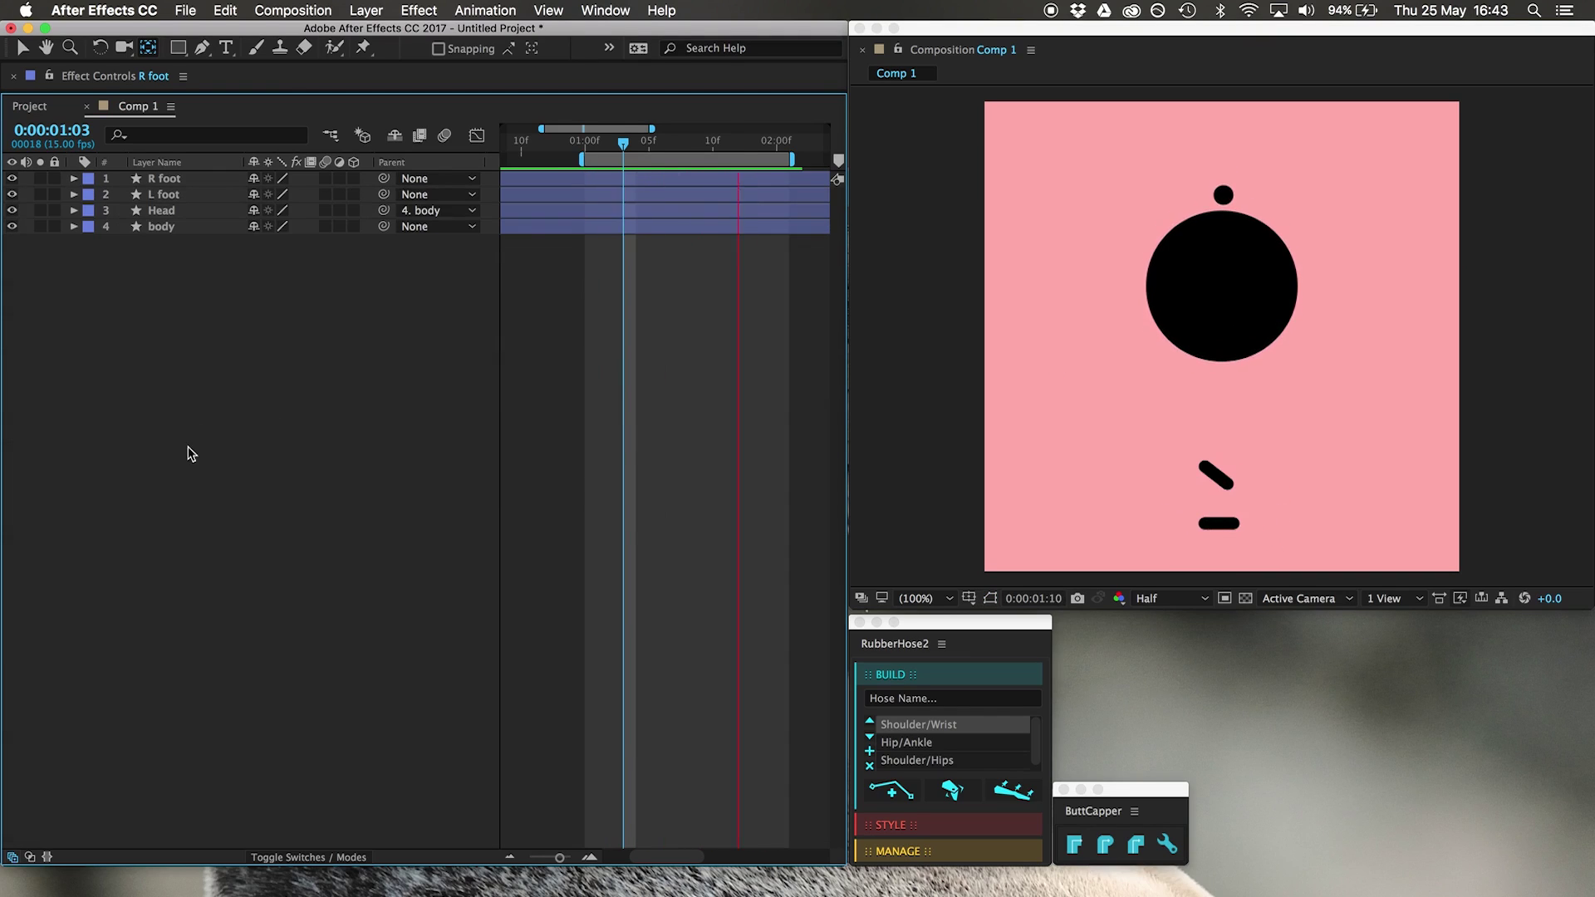
{"action": "key", "text": "space"}
Build a Hip/Ankle RubberHose leg at 0:00:01:00.
{"action": "left_click", "coordinate": [586, 155]}
{"action": "left_click", "coordinate": [928, 625]}
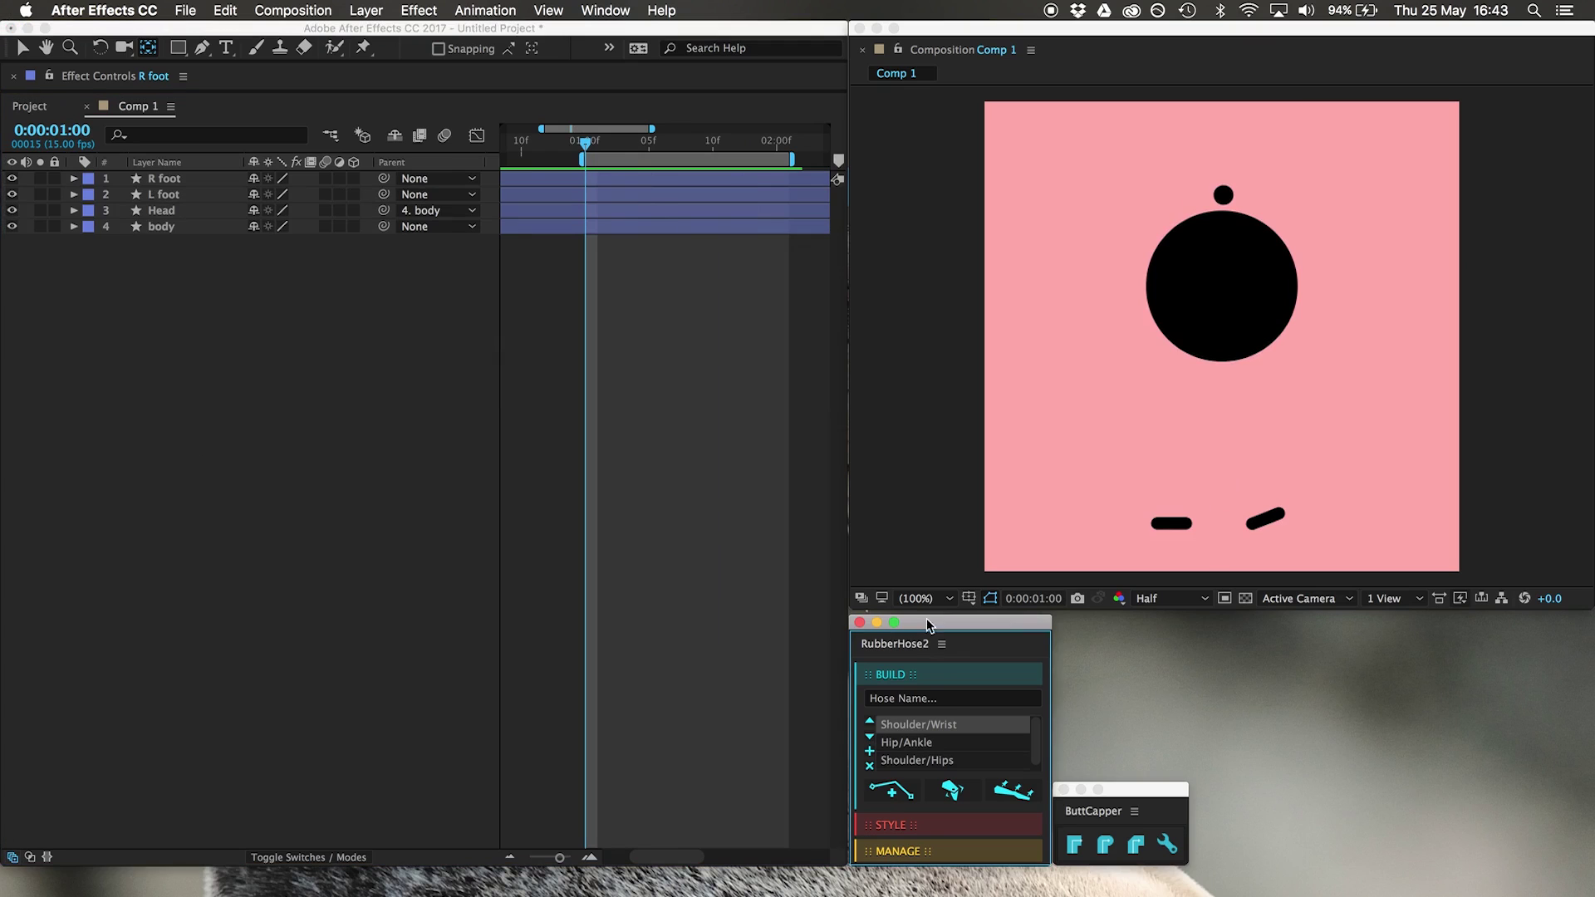
{"action": "left_click", "coordinate": [900, 745]}
{"action": "left_click", "coordinate": [895, 793]}
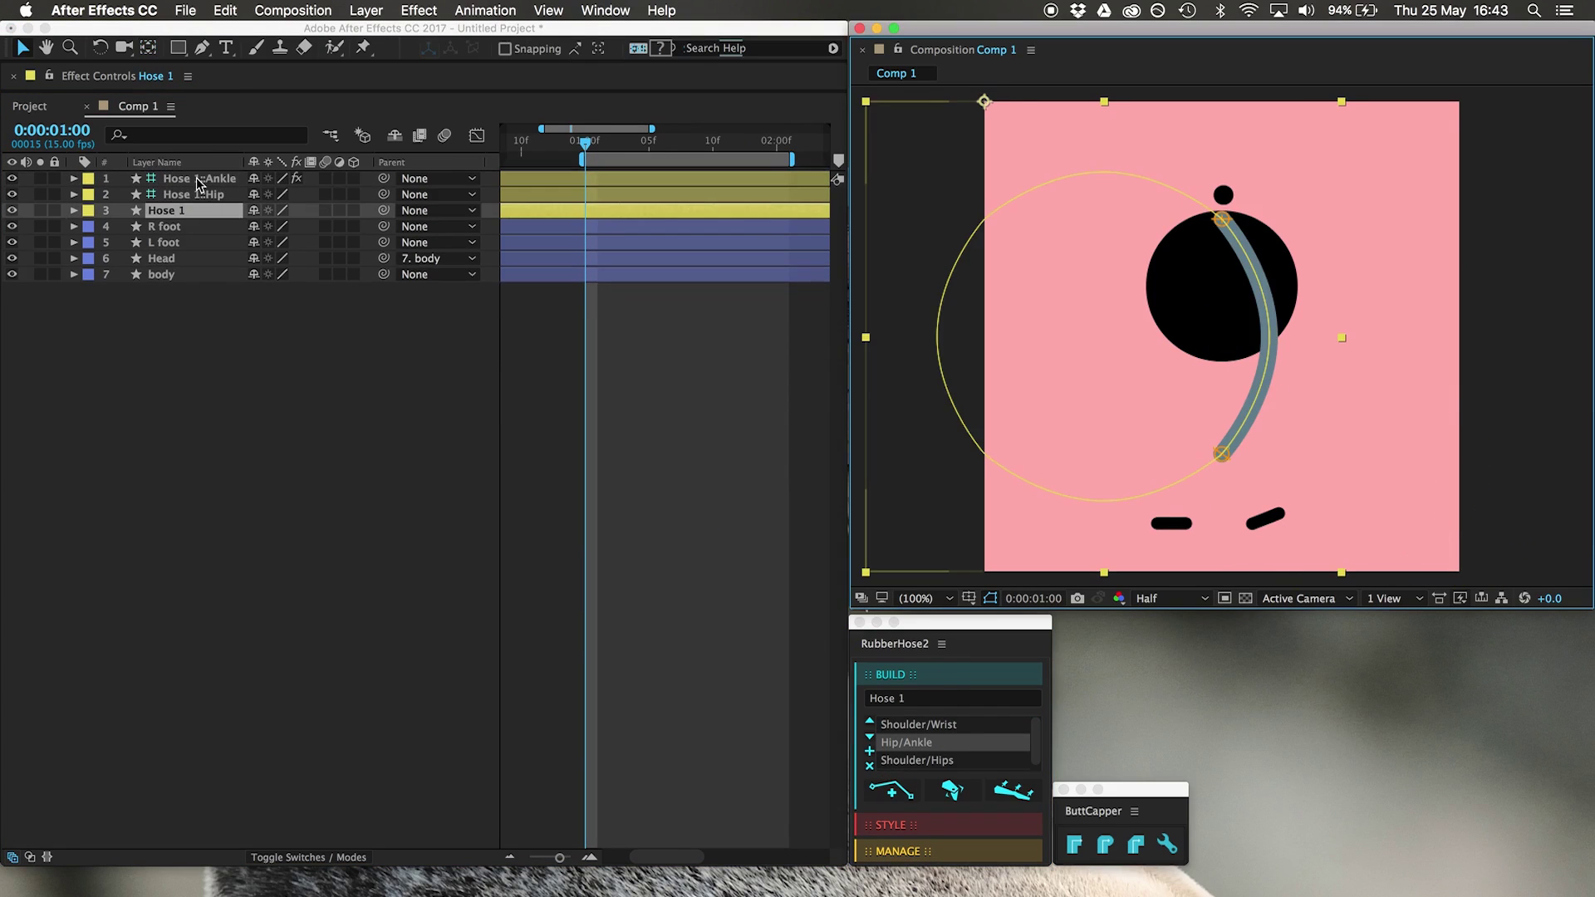
Move the Hose 1::Ankle controller down onto L foot's heel.
{"action": "left_click", "coordinate": [200, 180]}
{"action": "key", "text": "shift+Left"}
{"action": "key", "text": "shift+Left"}
{"action": "key", "text": "shift+Left"}
{"action": "key", "text": "shift+Down"}
{"action": "key", "text": "shift+Down"}
{"action": "key", "text": "shift+Down"}
{"action": "key", "text": "shift+Down"}
{"action": "key", "text": "shift+Down"}
{"action": "key", "text": "shift+Left"}
{"action": "key", "text": "shift+Left"}
{"action": "key", "text": "shift+Left"}
{"action": "key", "text": "shift+Left"}
{"action": "key", "text": "shift+Down"}
{"action": "key", "text": "shift+Down"}
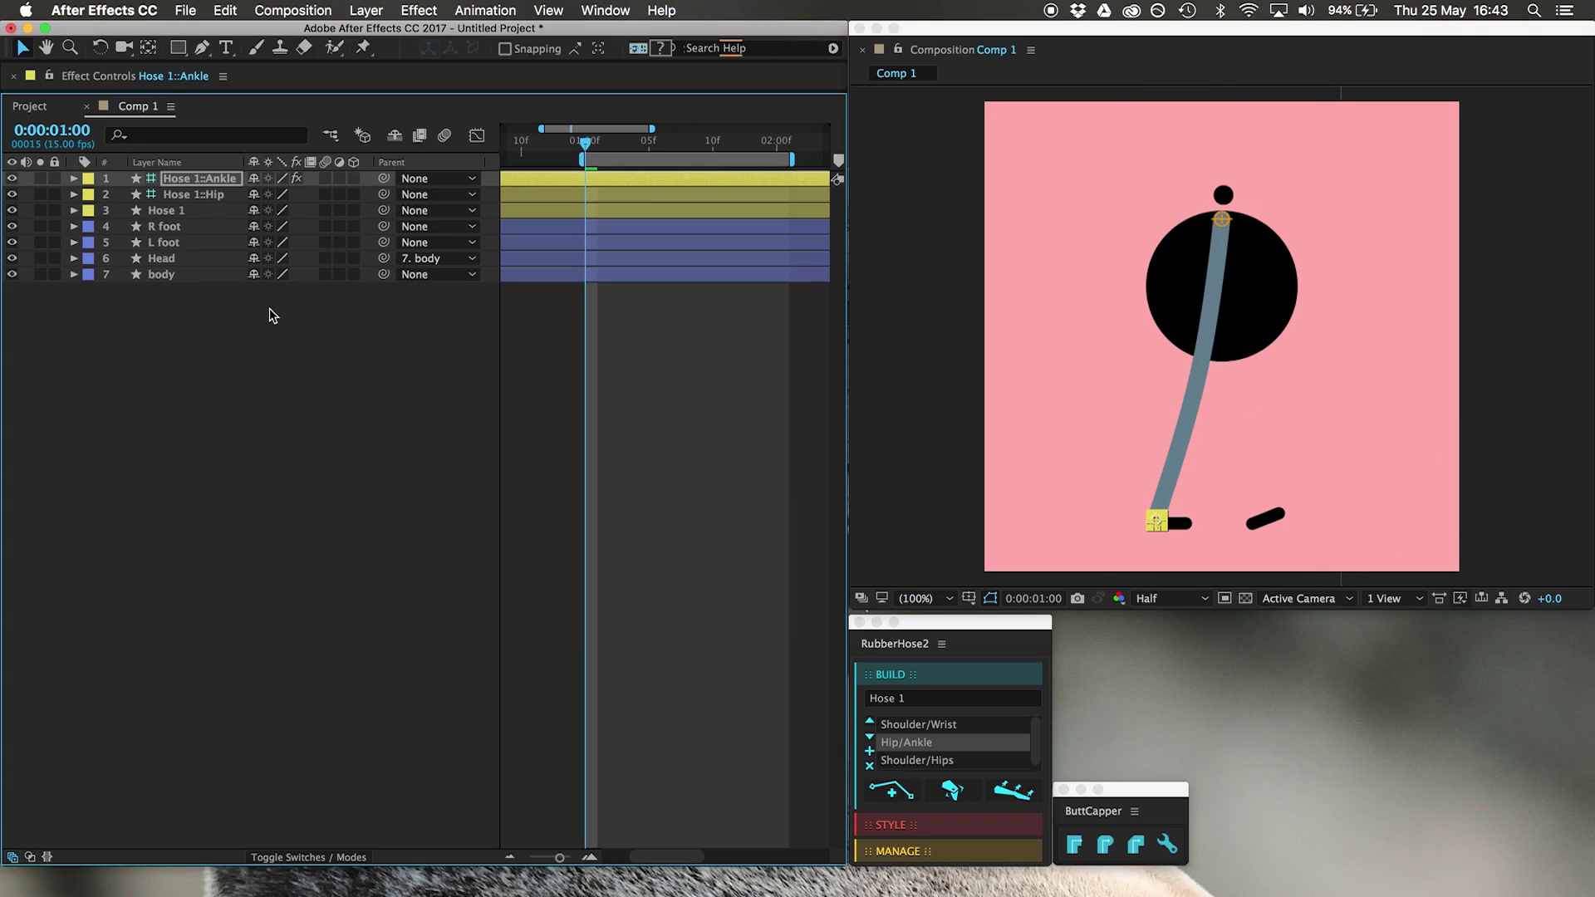
{"action": "key", "text": "Down"}
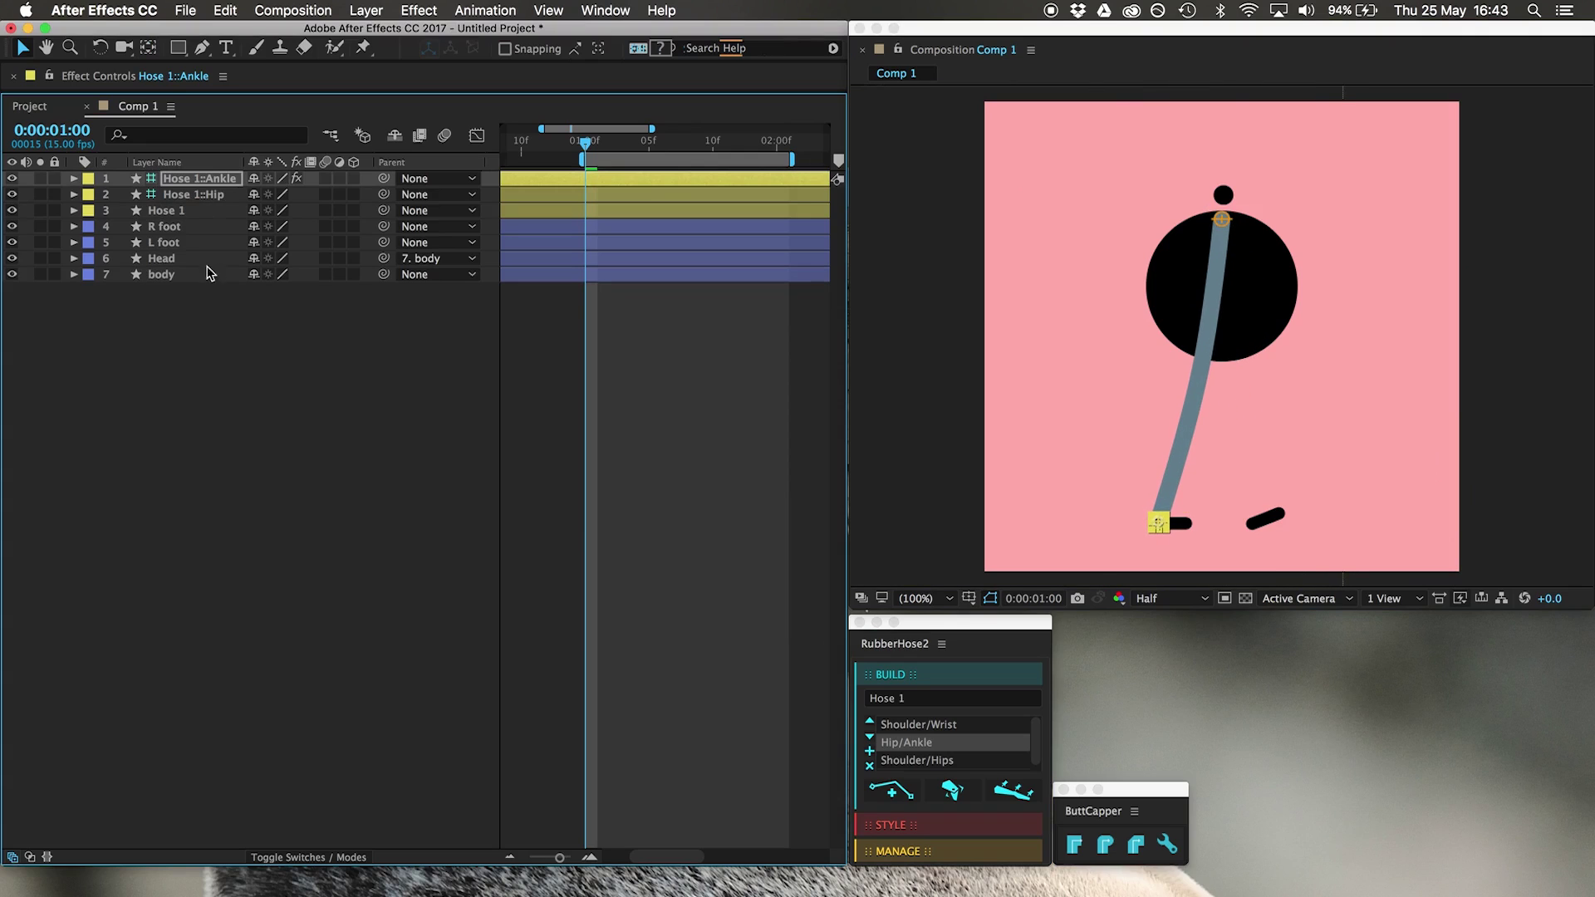
Move the Hose 1::Hip controller down to the lower part of the body circle.
{"action": "left_click", "coordinate": [169, 243]}
{"action": "left_click", "coordinate": [192, 198]}
{"action": "key", "text": "shift+Down"}
{"action": "key", "text": "shift+Down"}
{"action": "key", "text": "shift+Down"}
{"action": "key", "text": "shift+Down"}
{"action": "key", "text": "shift+Down"}
{"action": "key", "text": "shift+Down"}
{"action": "key", "text": "shift+Down"}
{"action": "key", "text": "shift+Down"}
{"action": "key", "text": "shift+Down"}
{"action": "key", "text": "shift+Down"}
{"action": "key", "text": "shift+Down"}
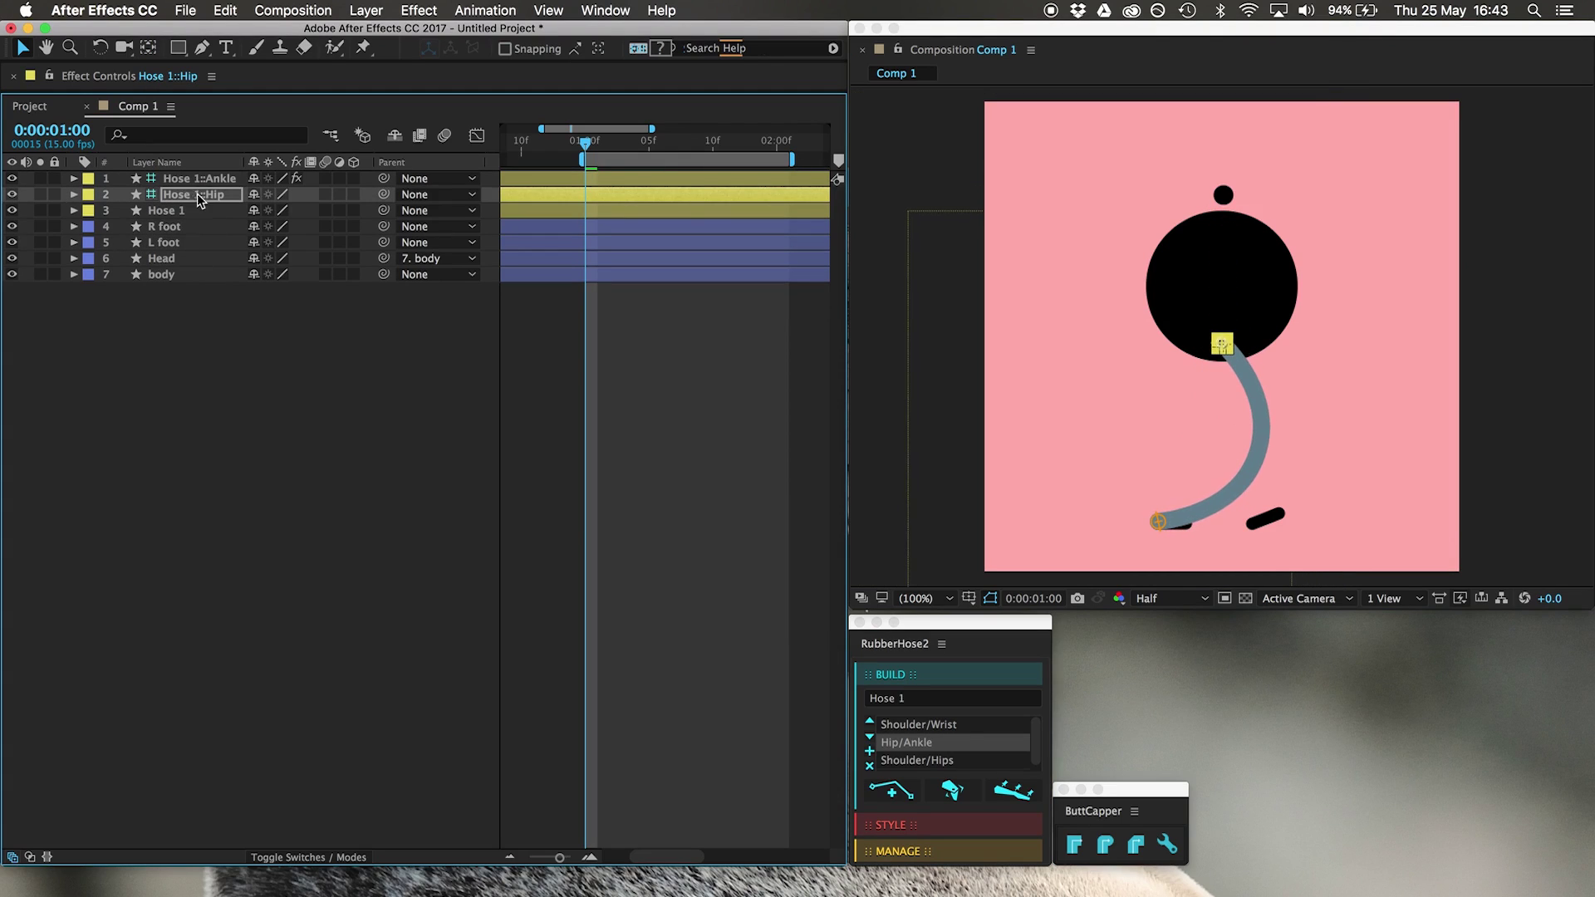
Parent Hose 1::Hip to the body layer and Hose 1::Ankle to the L foot layer.
{"action": "left_click_drag", "start_coordinate": [383, 194], "coordinate": [174, 277]}
{"action": "left_click", "coordinate": [207, 181]}
{"action": "left_click_drag", "start_coordinate": [383, 178], "coordinate": [188, 243]}
Enlarge the ankle's effect settings and set Hose Length to 460 and Bend Radius to 0%.
{"action": "left_click_drag", "start_coordinate": [287, 90], "coordinate": [291, 292]}
{"action": "left_click_drag", "start_coordinate": [457, 136], "coordinate": [420, 135]}
{"action": "left_click", "coordinate": [454, 149]}
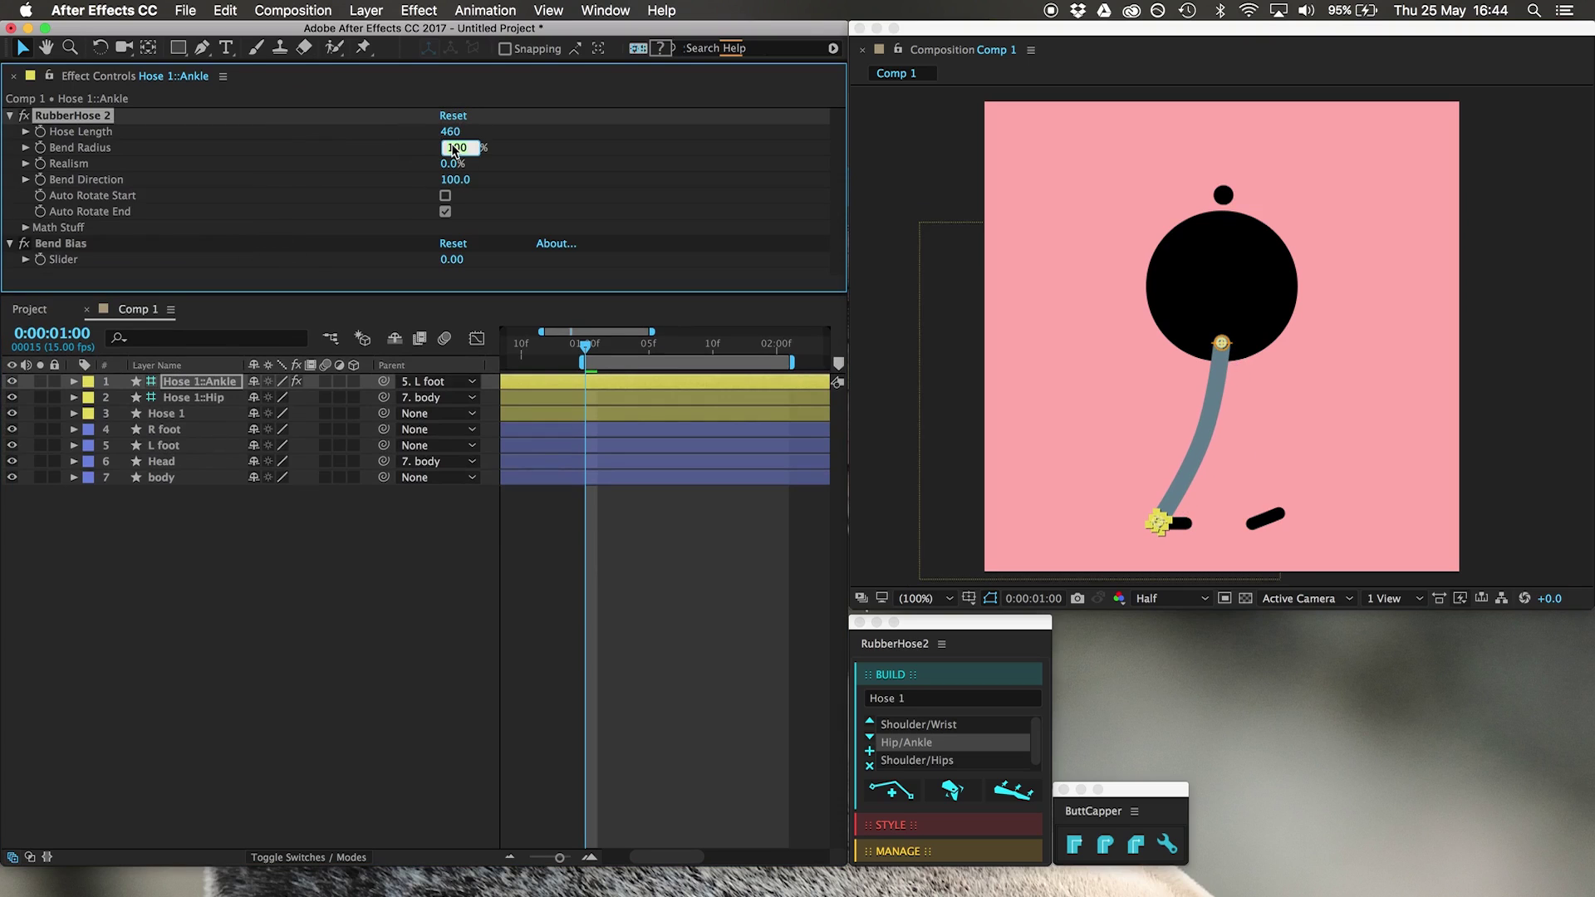
{"action": "key", "text": "Return"}
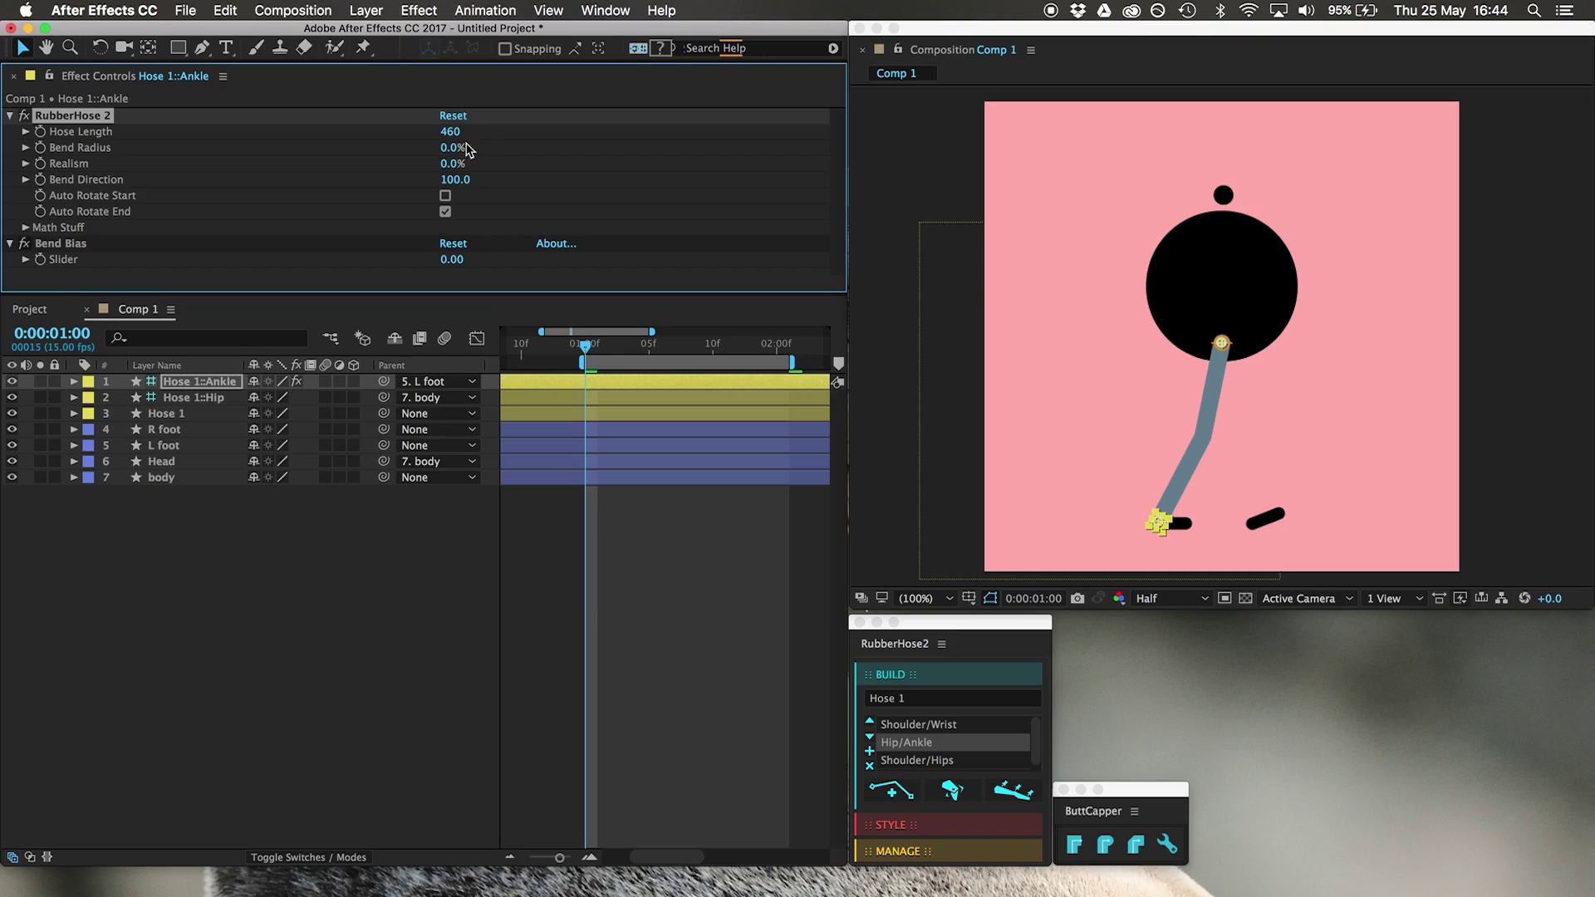
Set the ankle's Realism to 30% and Hose Length to 380.
{"action": "type", "text": "30"}
{"action": "key", "text": "Return"}
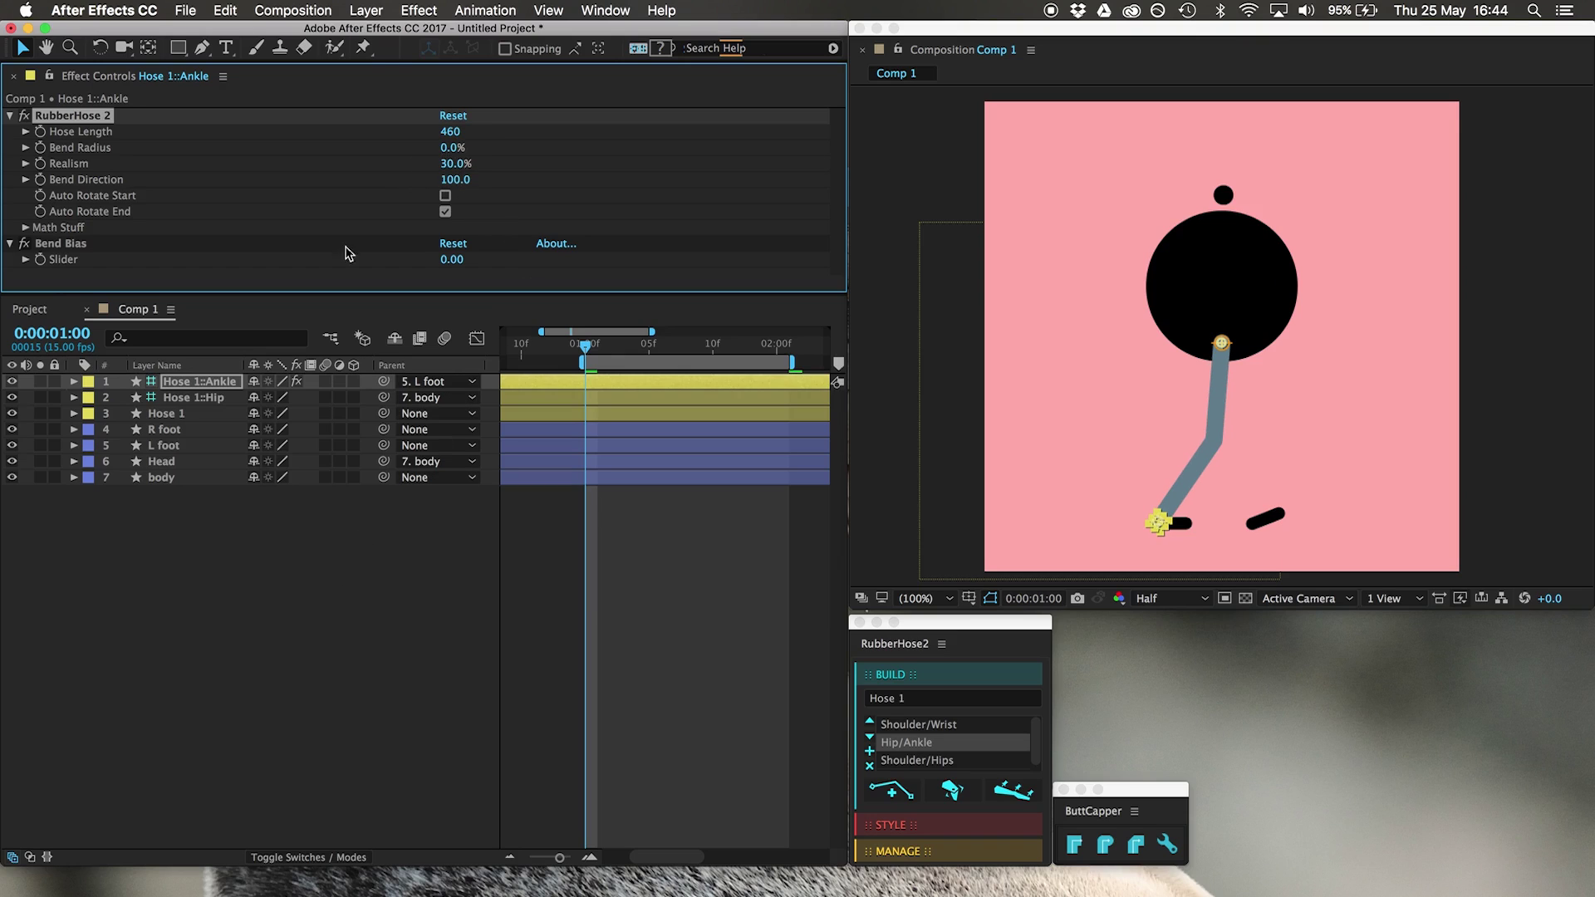
{"action": "left_click", "coordinate": [453, 131]}
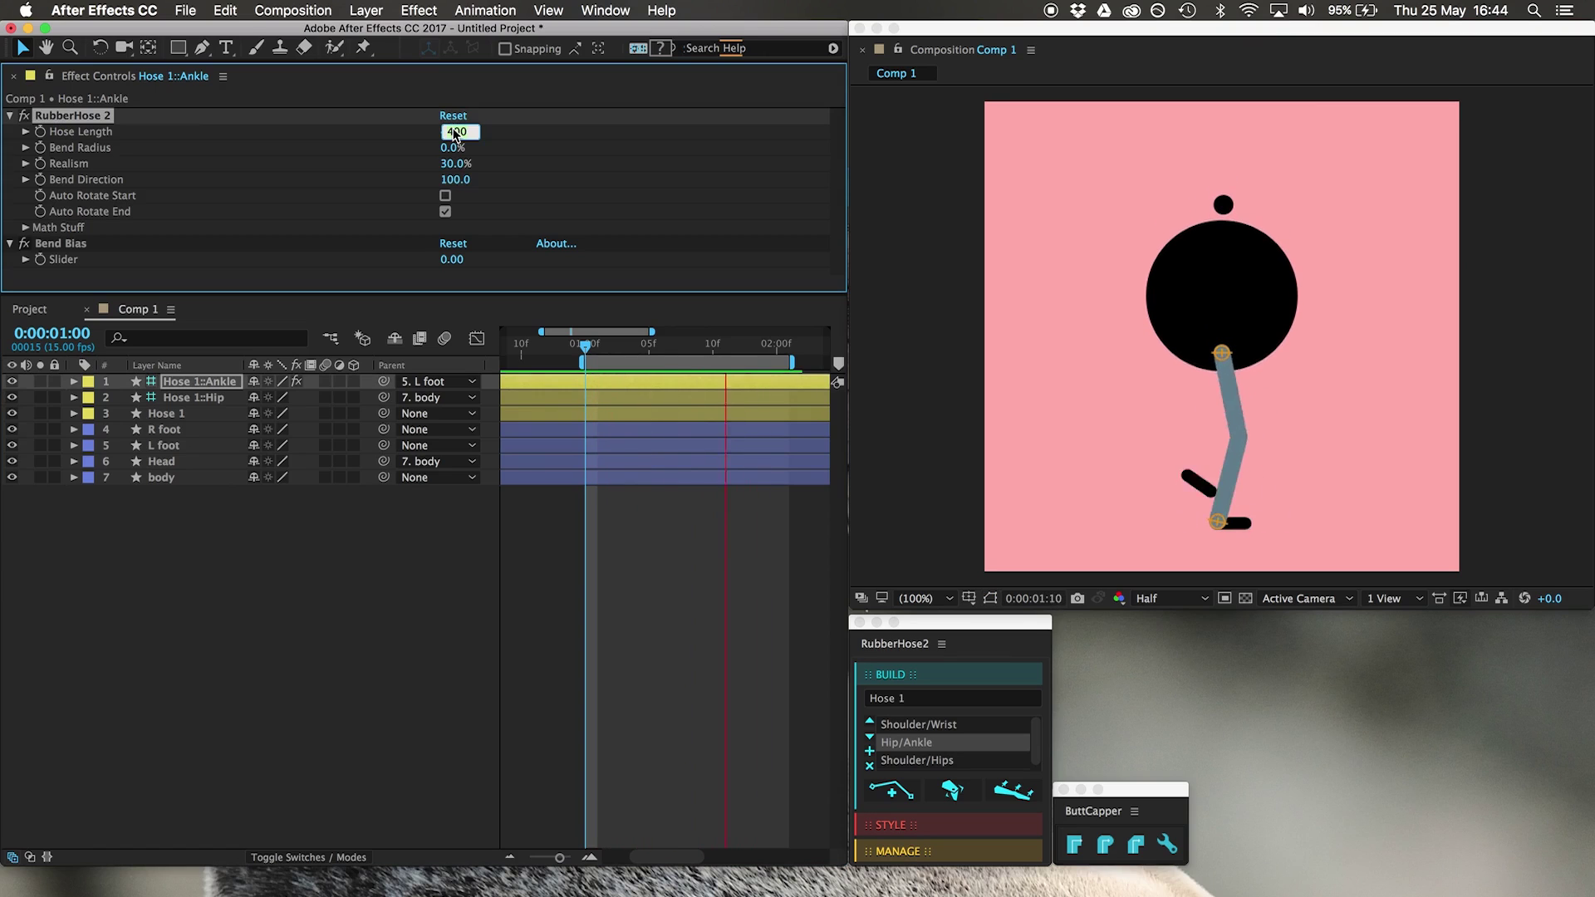
{"action": "key", "text": "shift+Down"}
{"action": "key", "text": "shift+Down"}
{"action": "key", "text": "shift+Down"}
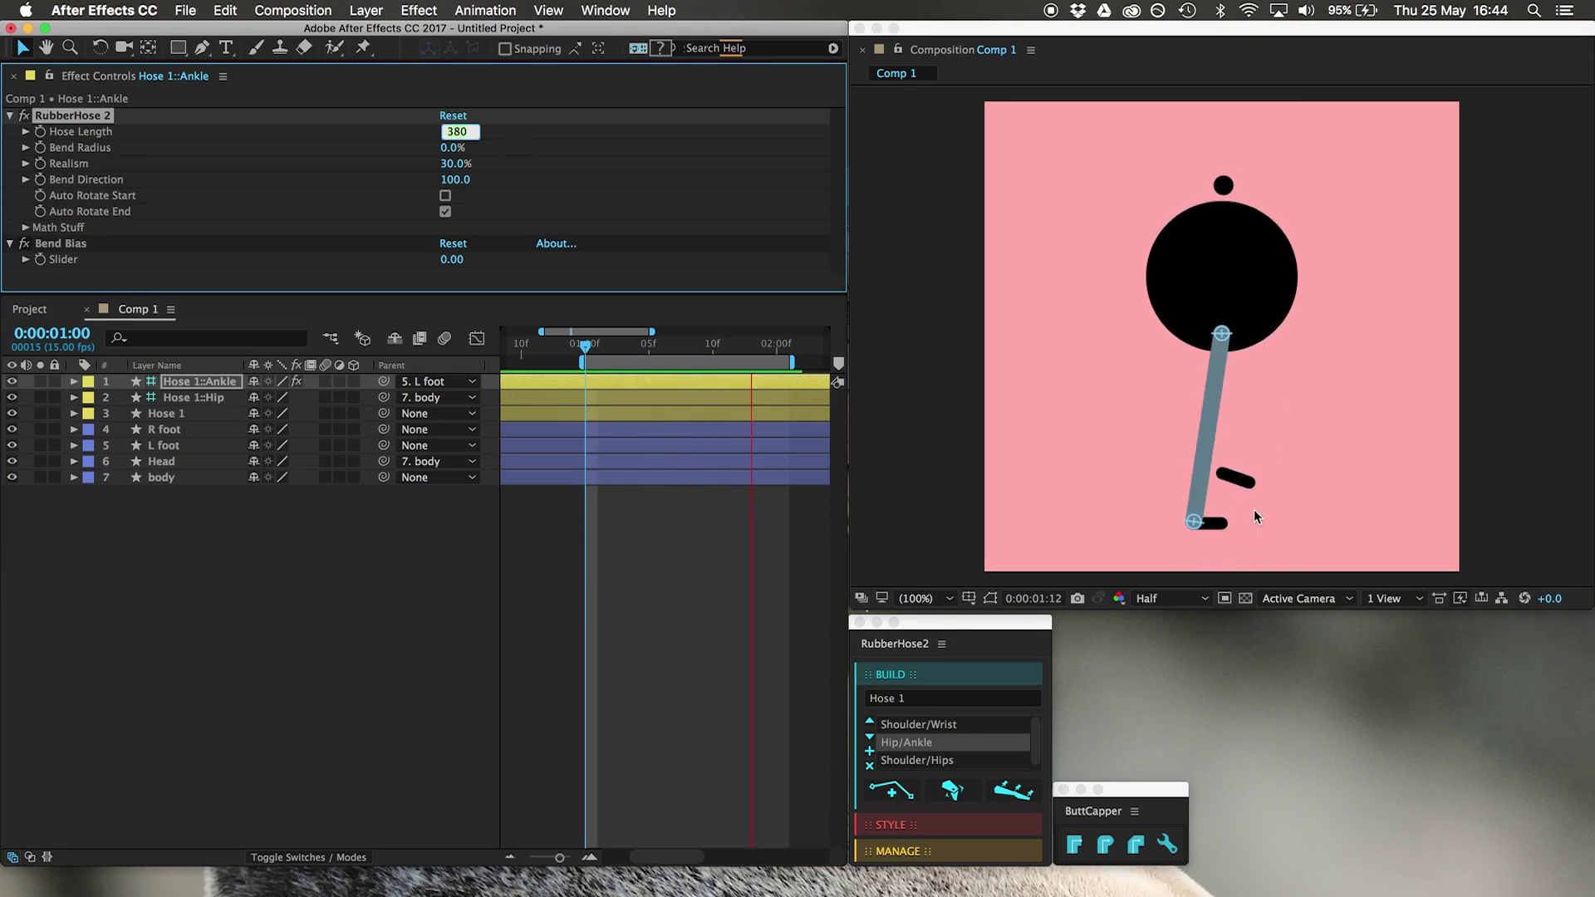
{"action": "left_click", "coordinate": [196, 573]}
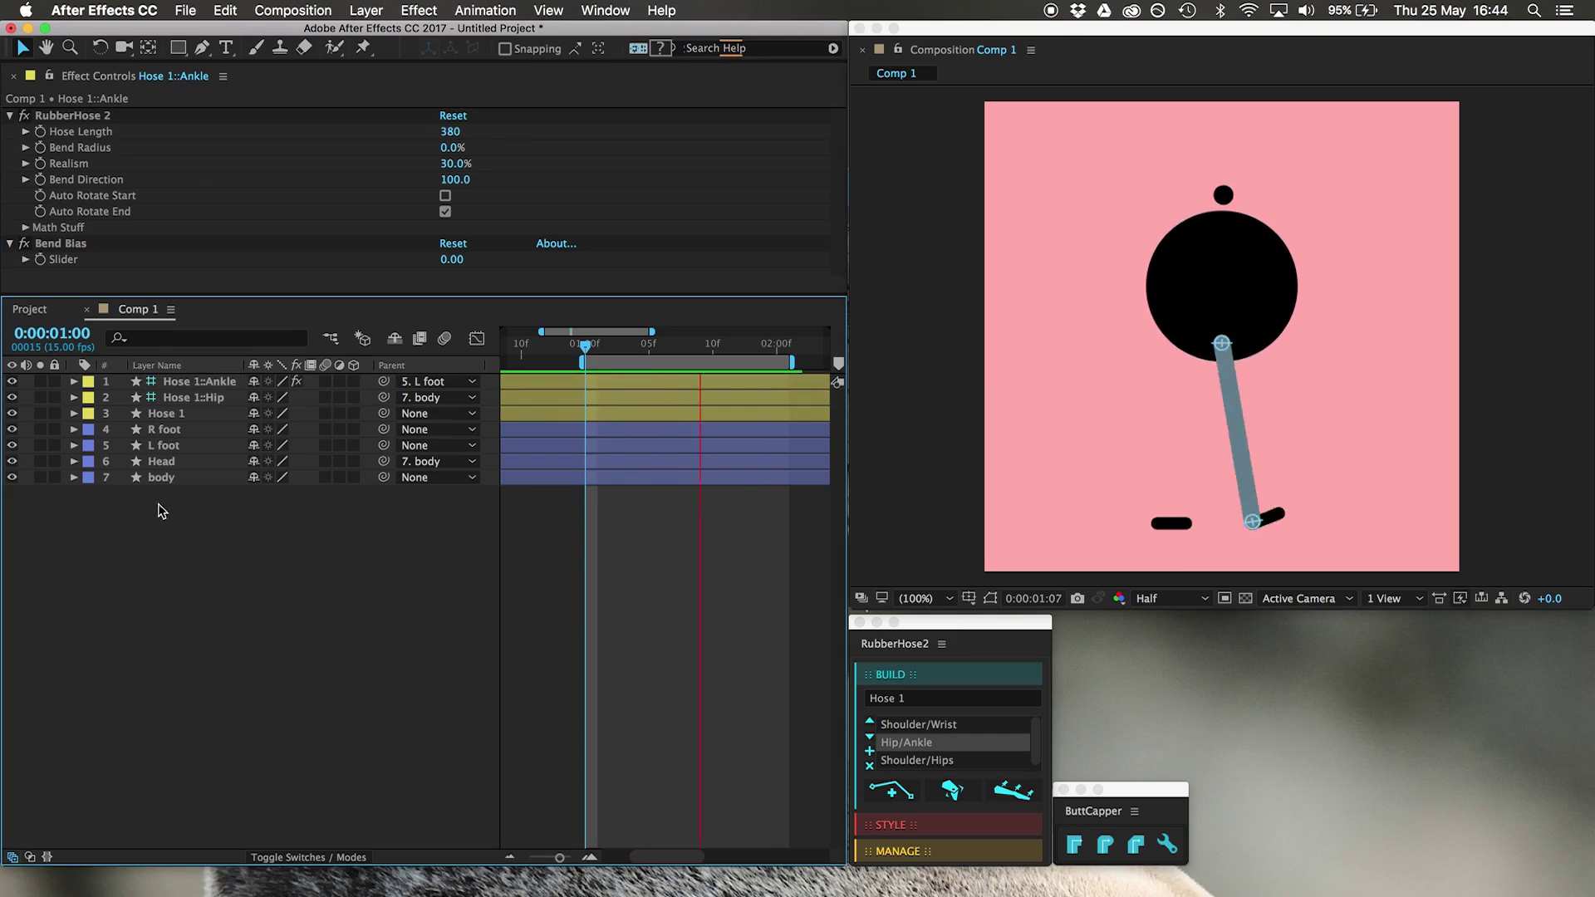
Reveal L foot's keyframes, set its Rotation to 79° at 0:00:01:04, and play the preview.
{"action": "left_click", "coordinate": [167, 444]}
{"action": "key", "text": "u"}
{"action": "left_click_drag", "start_coordinate": [585, 349], "coordinate": [636, 345]}
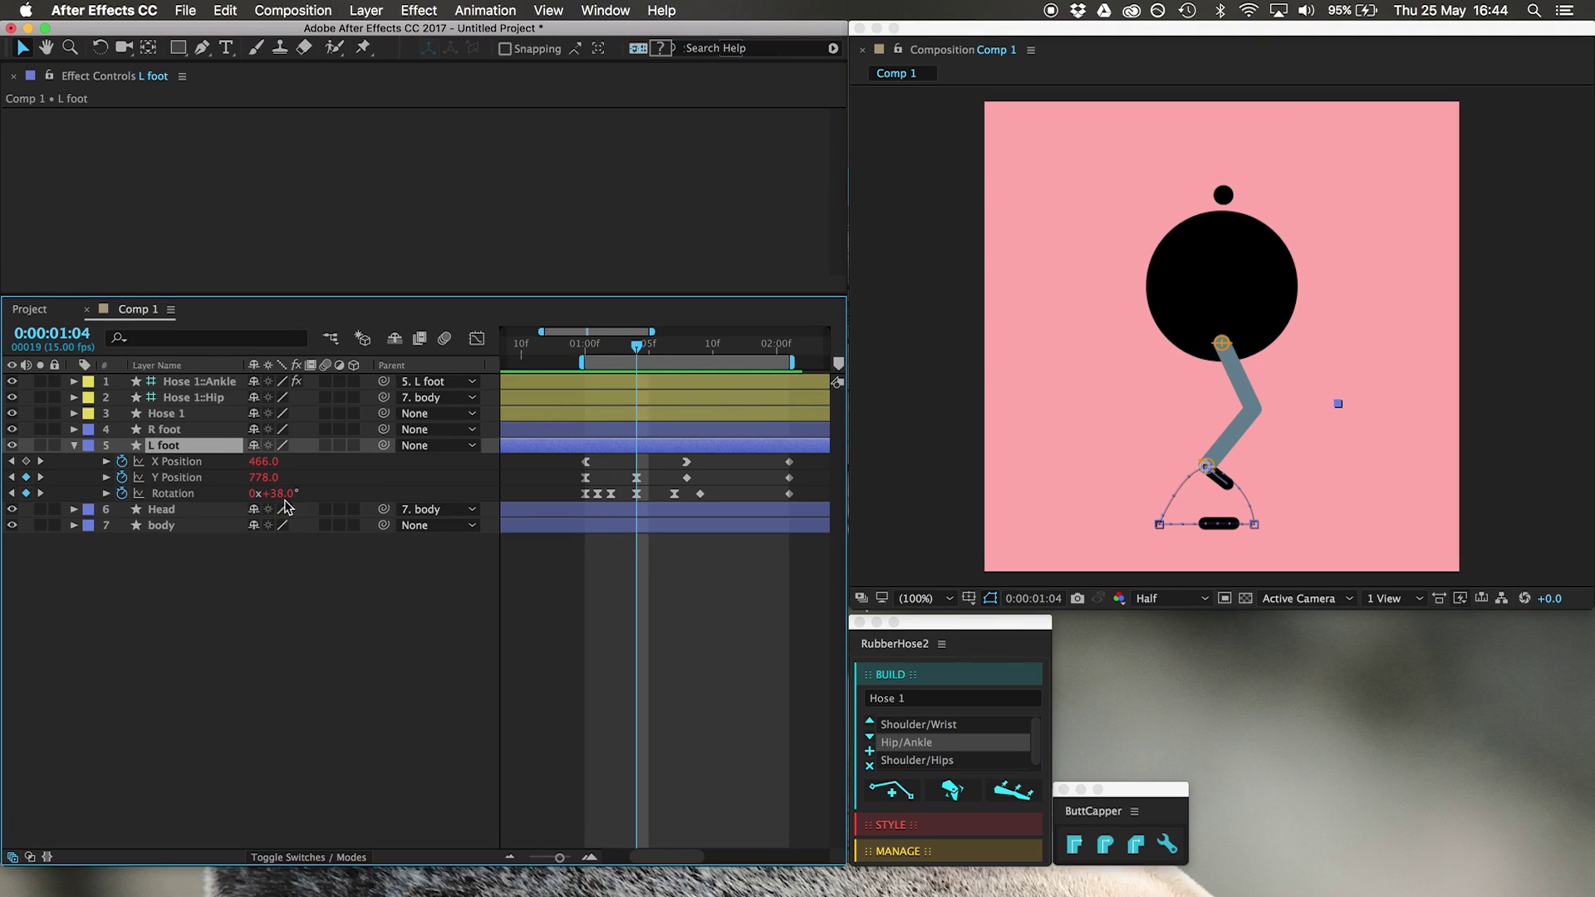
{"action": "left_click_drag", "start_coordinate": [283, 497], "coordinate": [286, 461]}
{"action": "left_click", "coordinate": [350, 719]}
{"action": "key", "text": "space"}
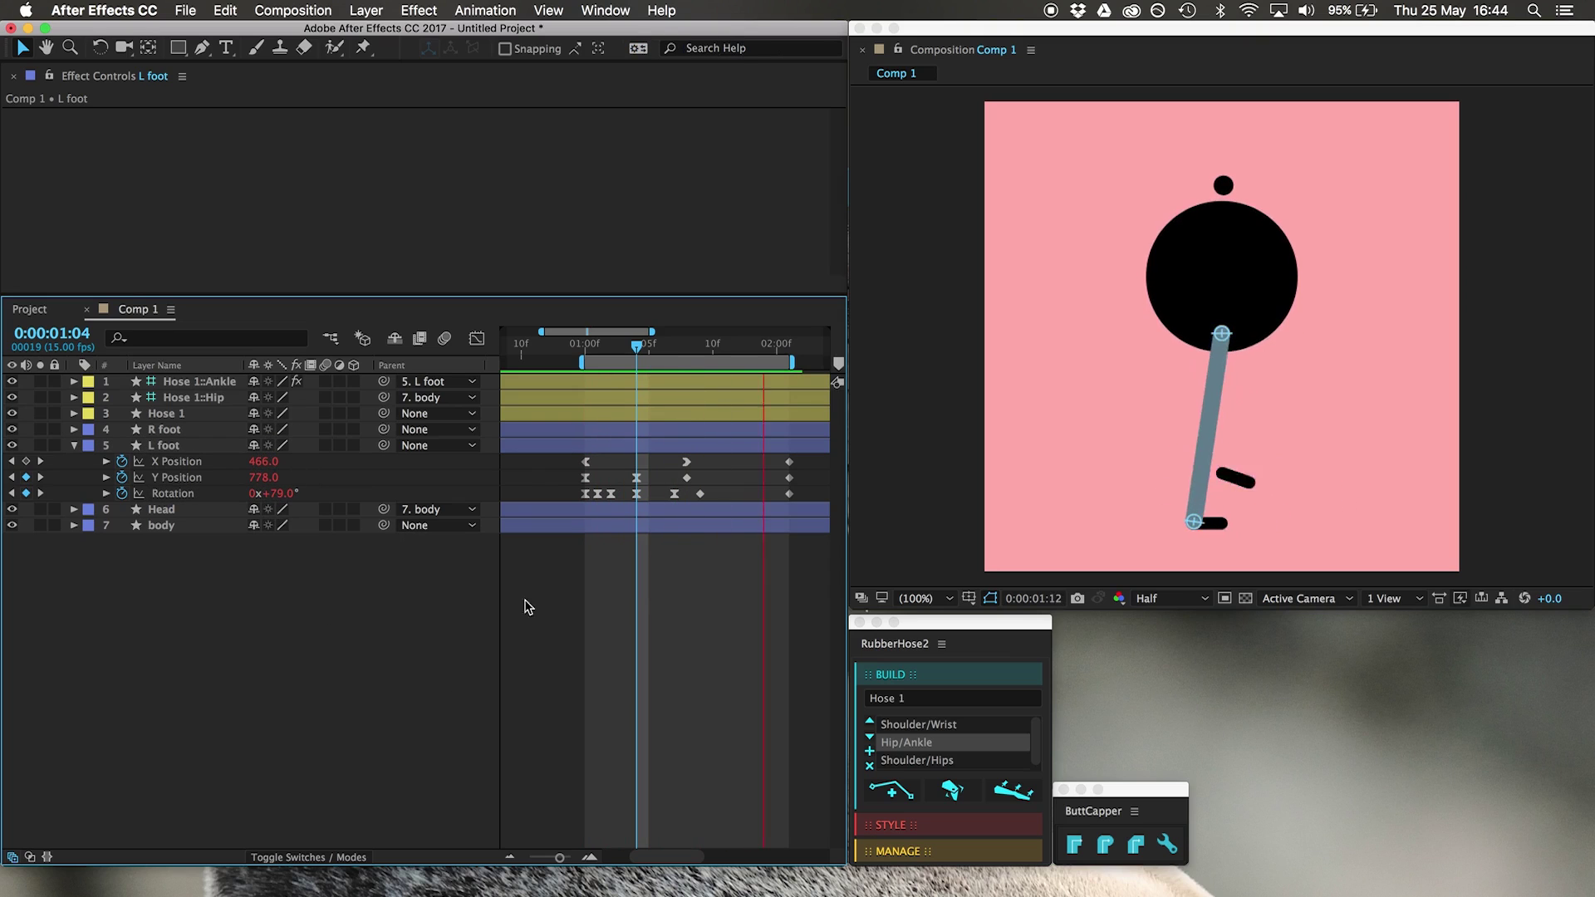
Shift L foot's Rotation keyframe at 0:00:01:07 one frame later to 0:00:01:08 and preview the walk.
{"action": "left_click", "coordinate": [657, 349]}
{"action": "mouse_move", "coordinate": [656, 349]}
{"action": "left_mouse_down"}
{"action": "mouse_move", "coordinate": [688, 351]}
{"action": "mouse_move", "coordinate": [675, 349]}
{"action": "left_mouse_up"}
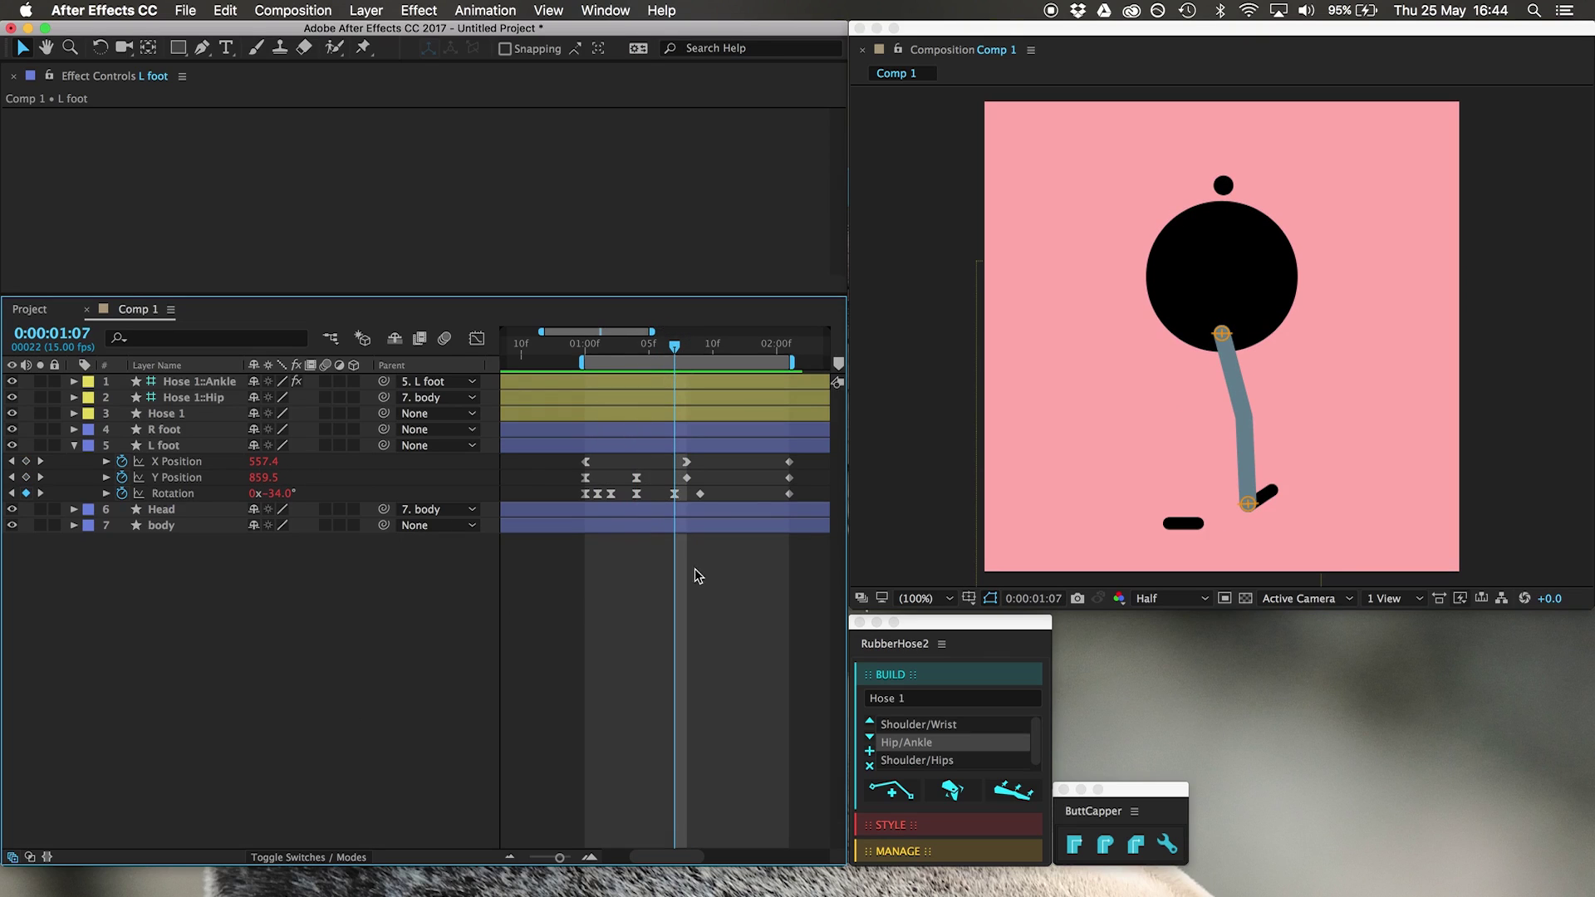
{"action": "left_click", "coordinate": [675, 493]}
{"action": "key", "text": "Delete"}
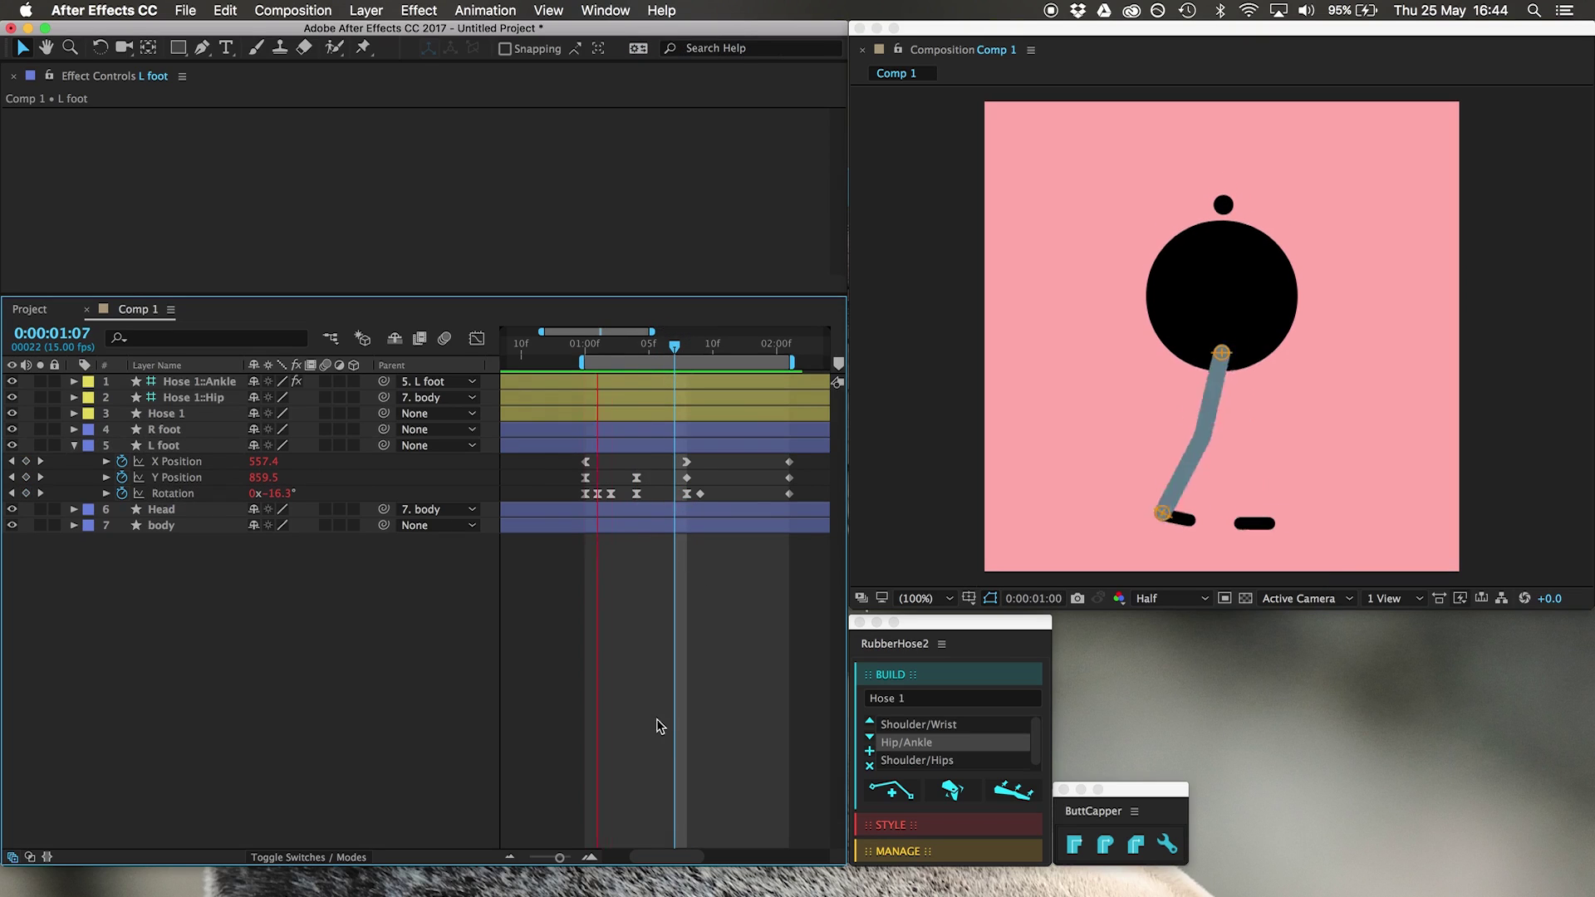
{"action": "key", "text": "space"}
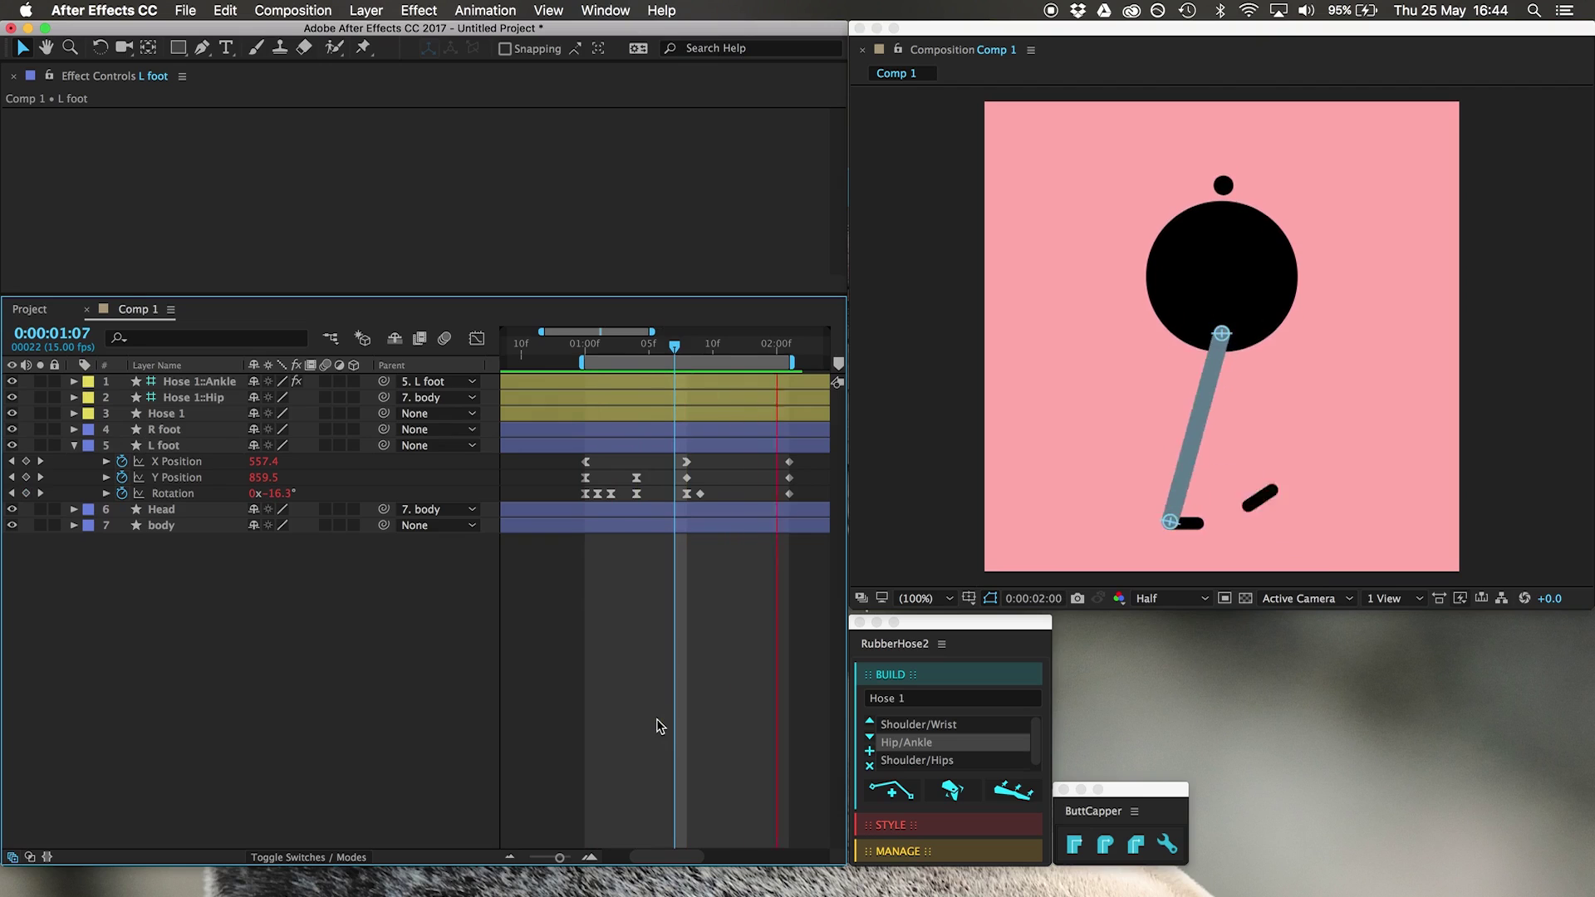
Set L foot's Rotation keyframe at 0:00:01:04 to 54° and preview the walk.
{"action": "left_click", "coordinate": [637, 344]}
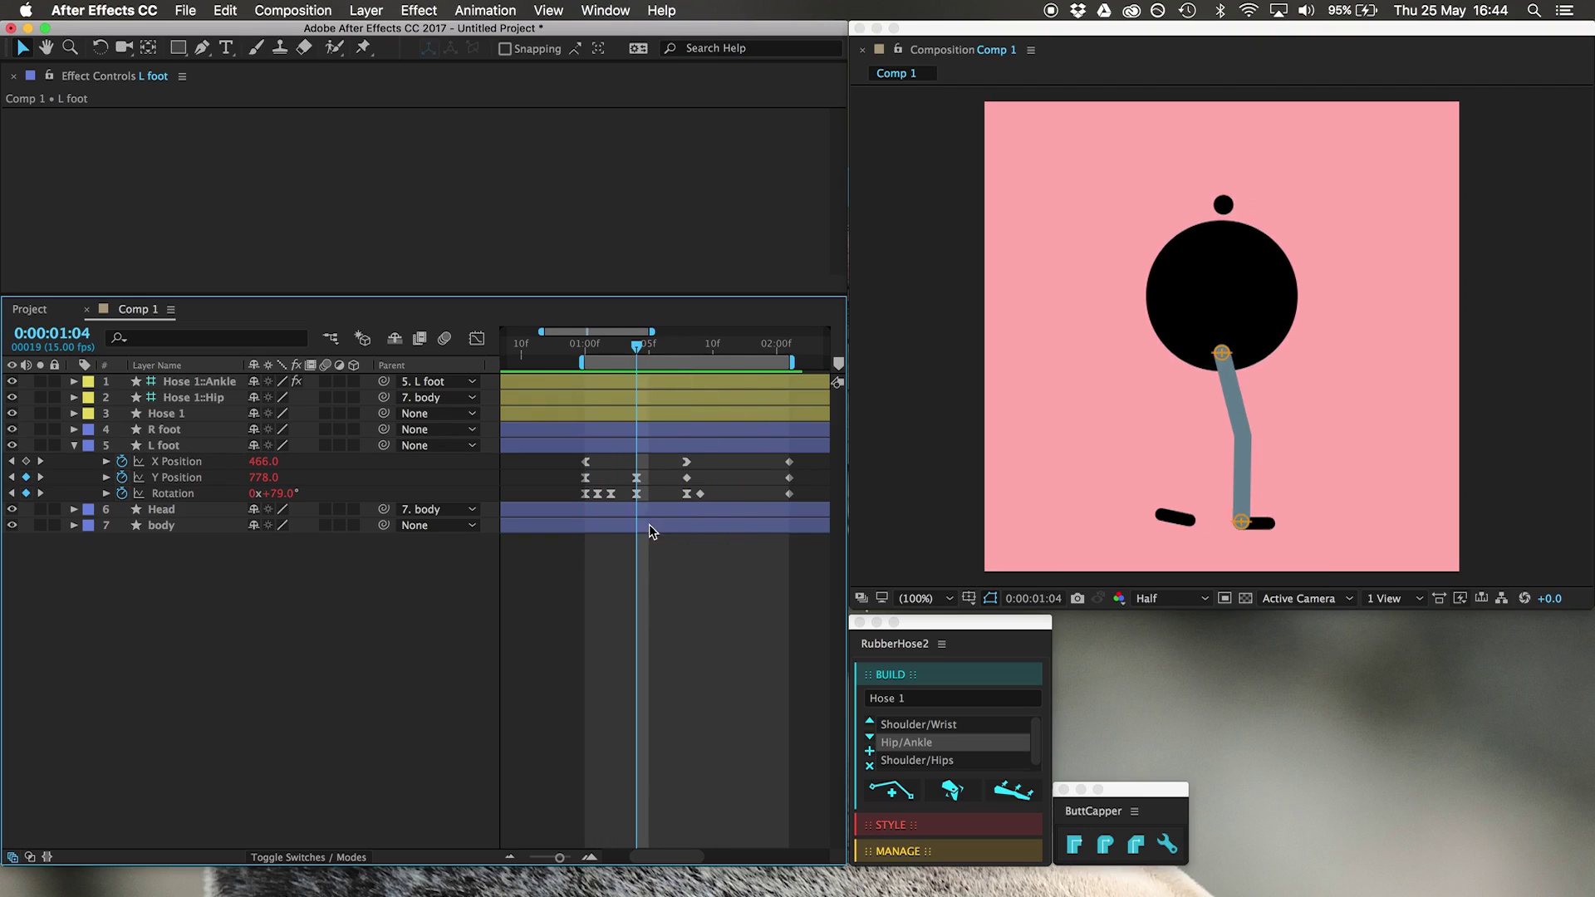
{"action": "left_click", "coordinate": [636, 495]}
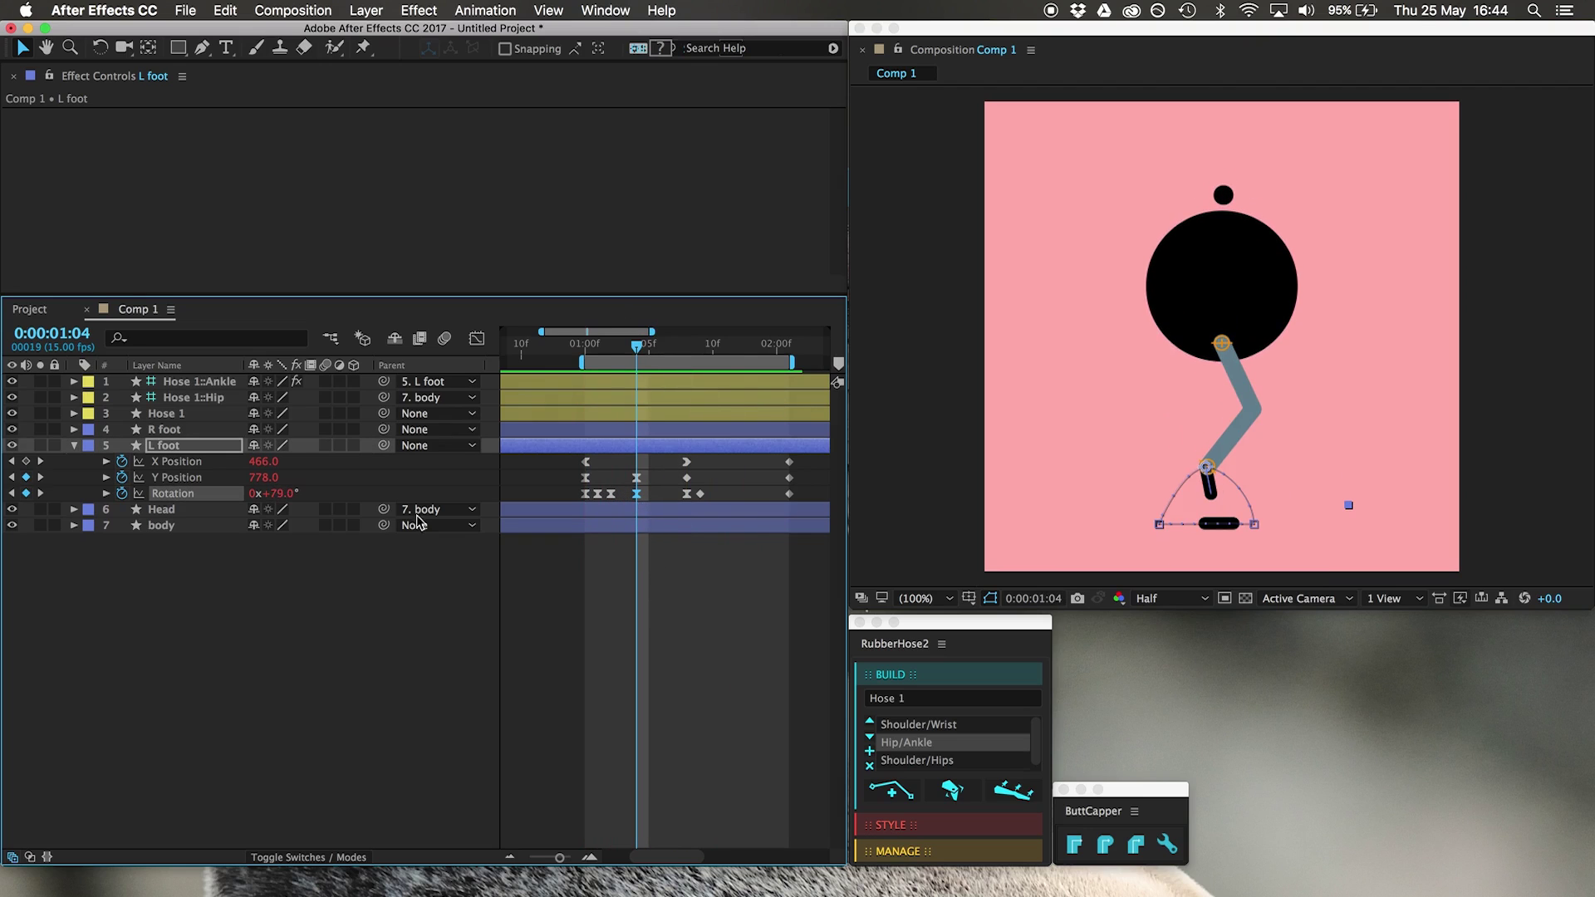
{"action": "left_click_drag", "start_coordinate": [274, 496], "coordinate": [256, 490]}
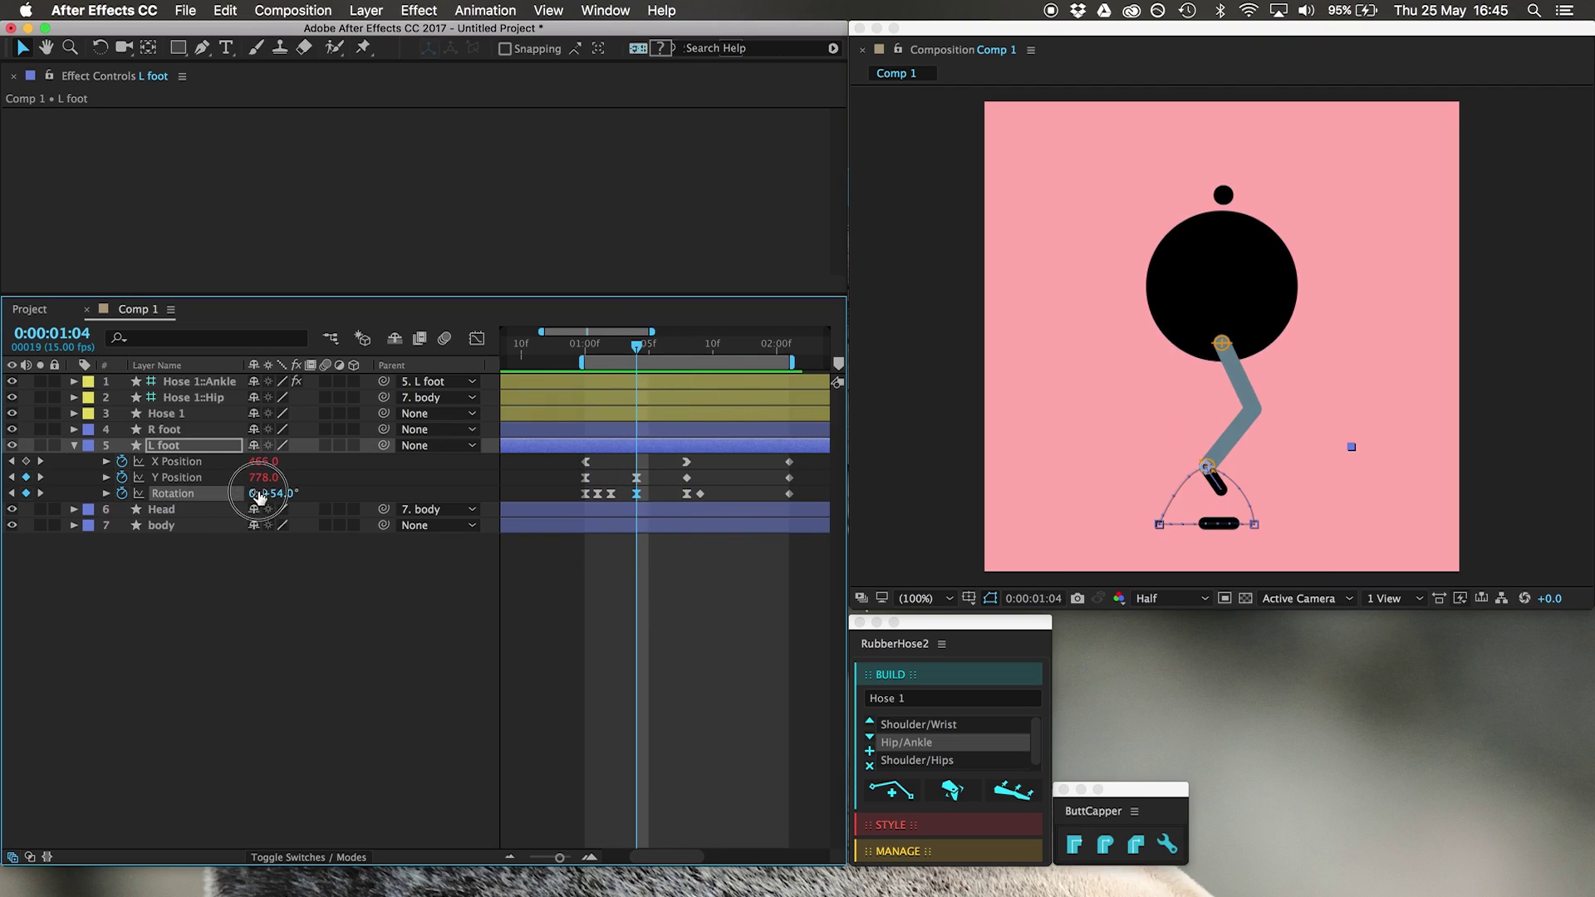
{"action": "left_click", "coordinate": [332, 691]}
{"action": "key", "text": "space"}
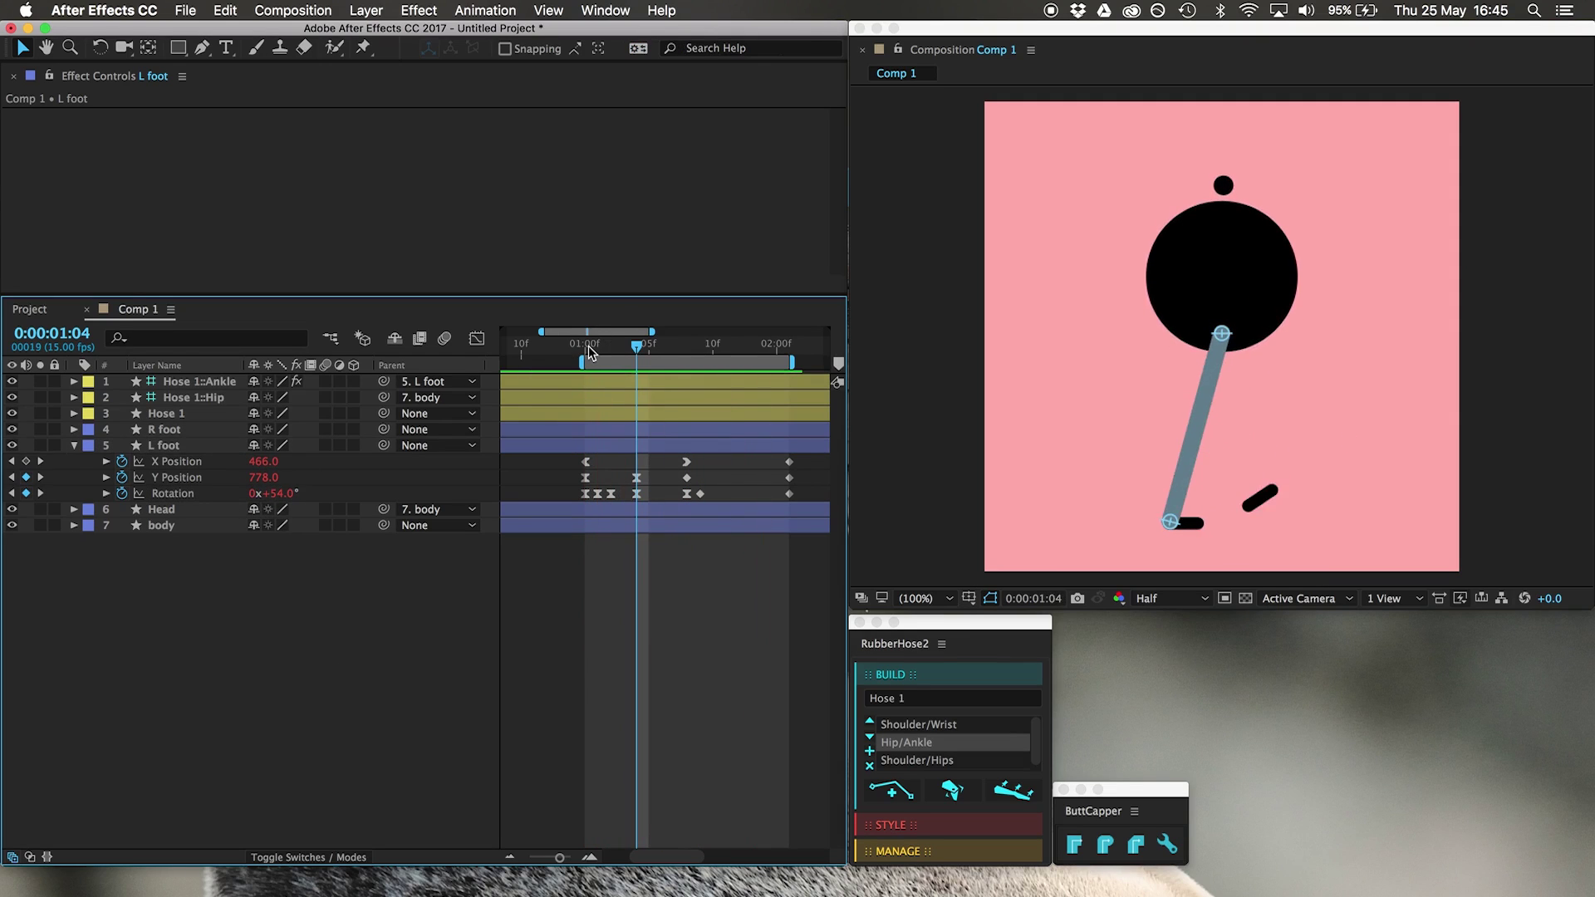
Set L foot's Rotation to about 58° at 0:00:01:02 and 19° at 0:00:01:01, and preview the walk.
{"action": "key", "text": "space"}
{"action": "key", "text": "Page_Down"}
{"action": "key", "text": "Page_Down"}
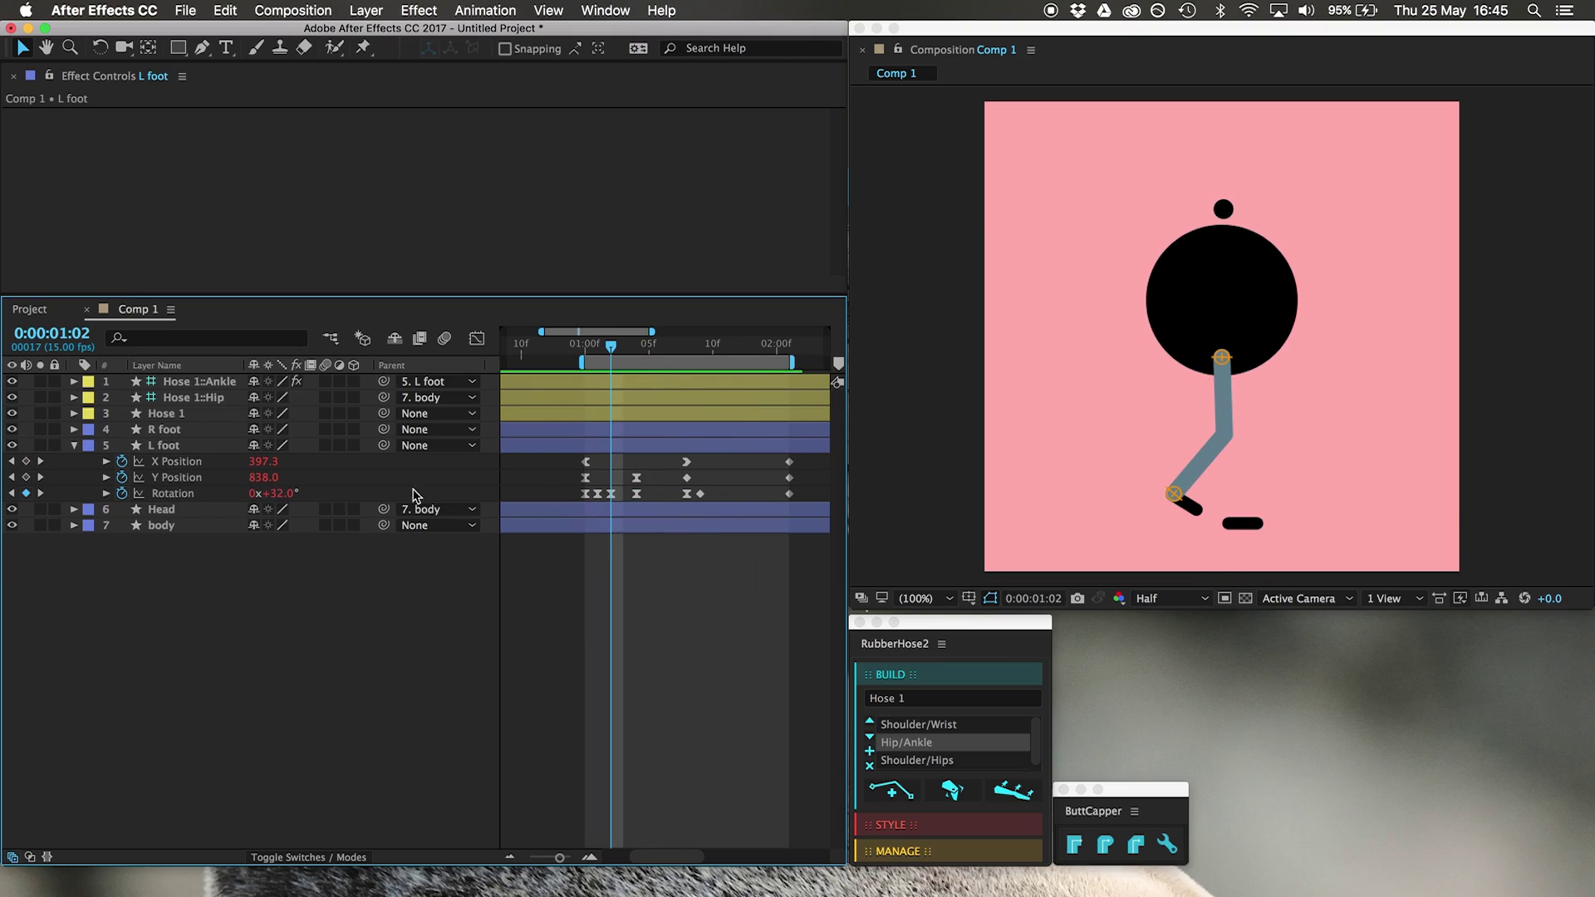
{"action": "left_click_drag", "start_coordinate": [278, 493], "coordinate": [288, 475]}
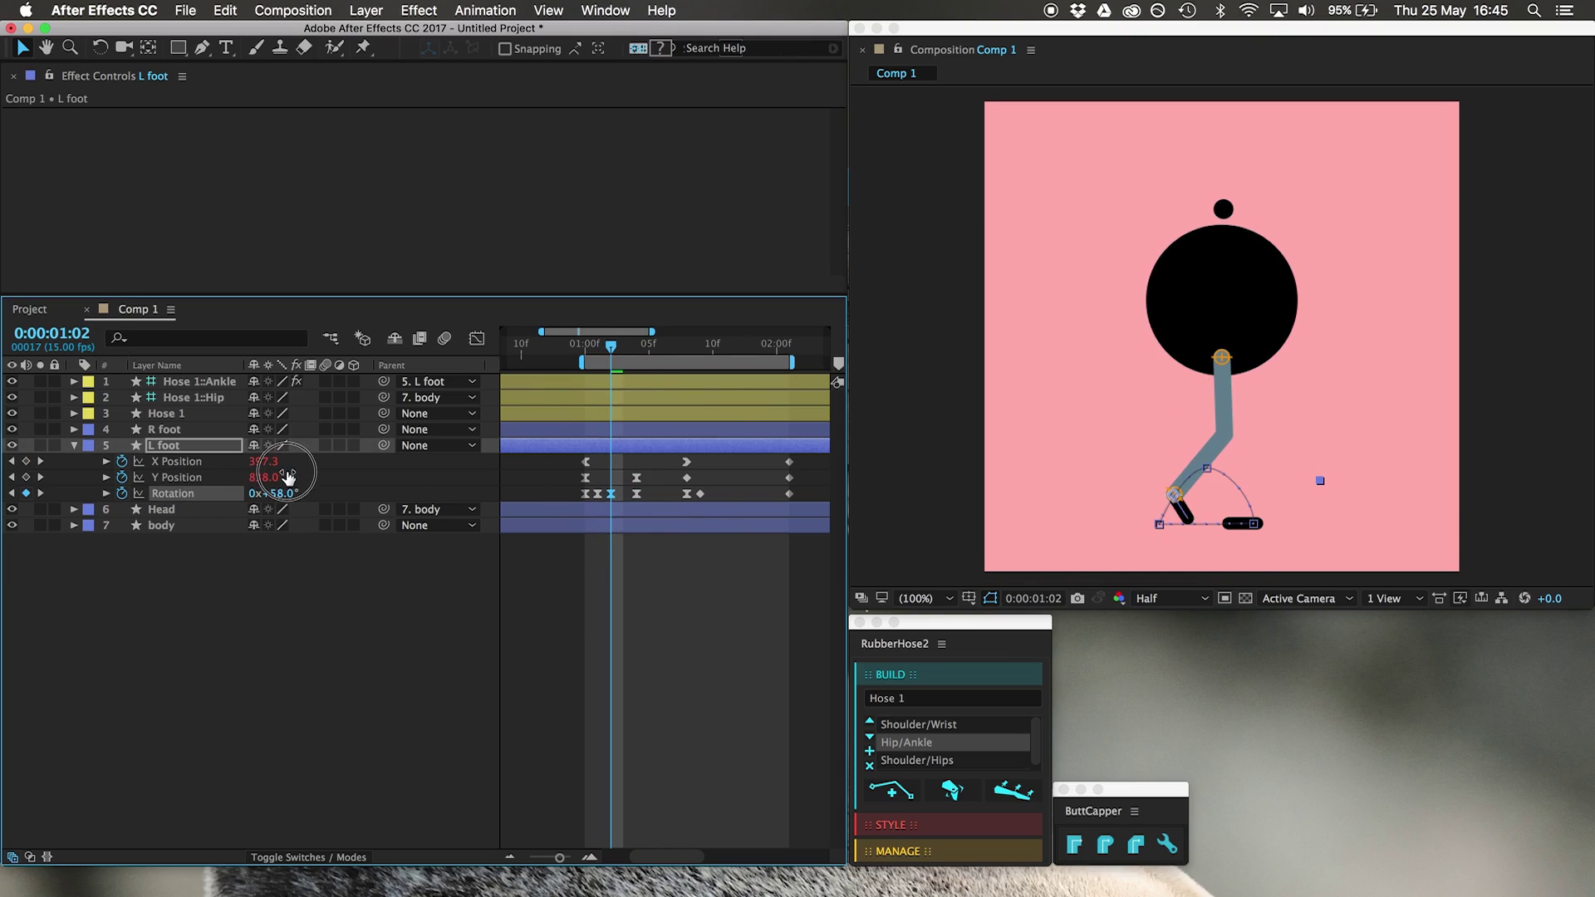
{"action": "key", "text": "Page_Up"}
{"action": "key", "text": "Page_Up"}
{"action": "key", "text": "Page_Down"}
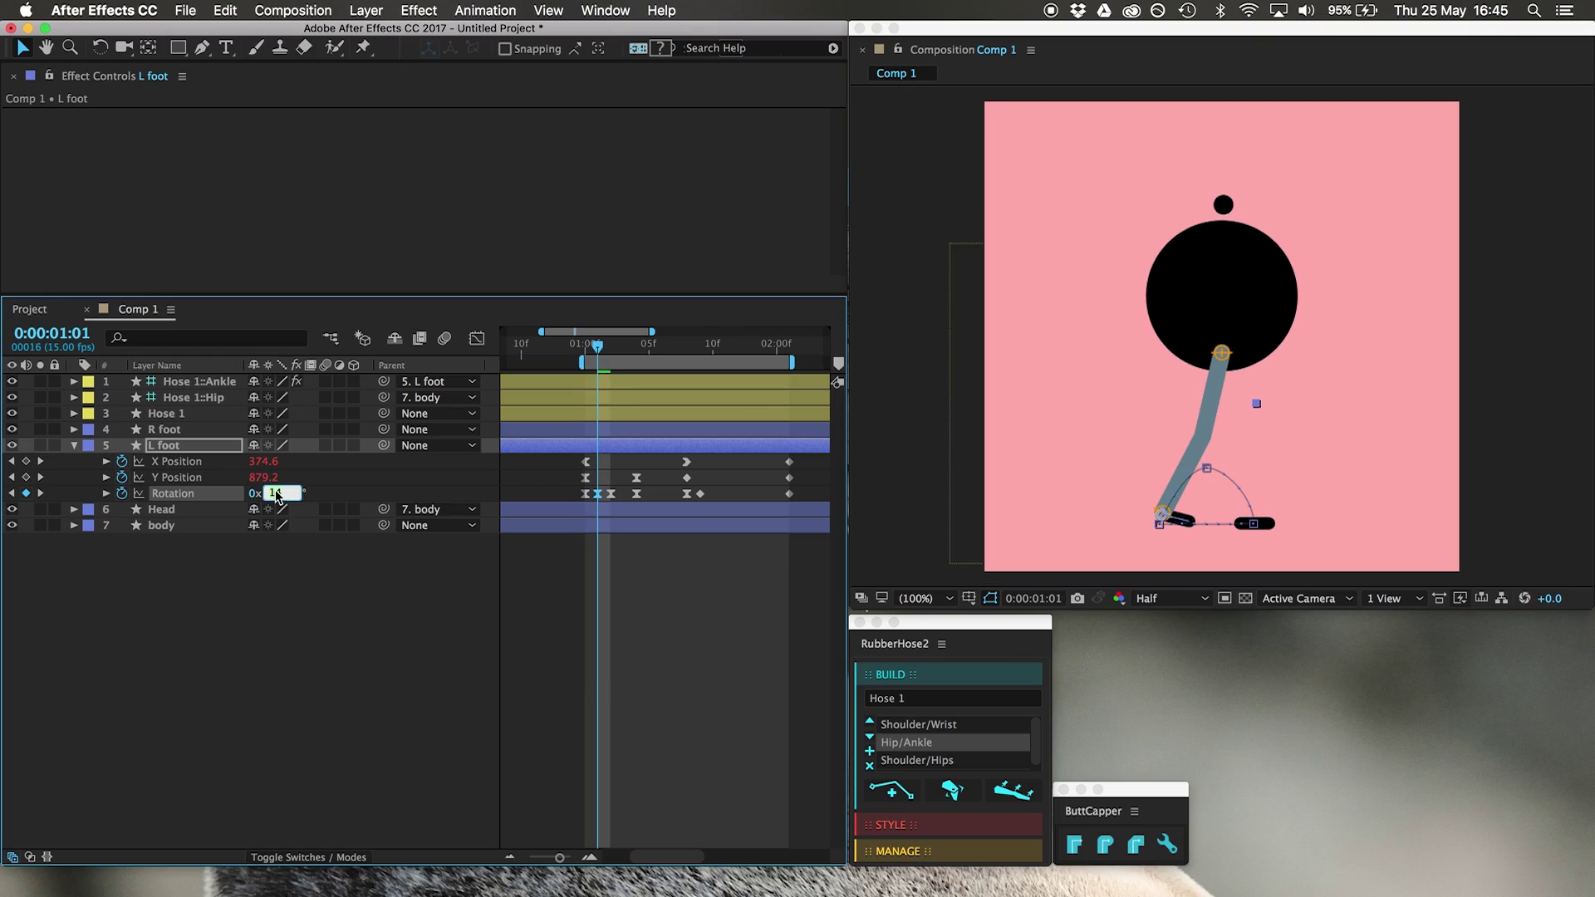
{"action": "key", "text": "Return"}
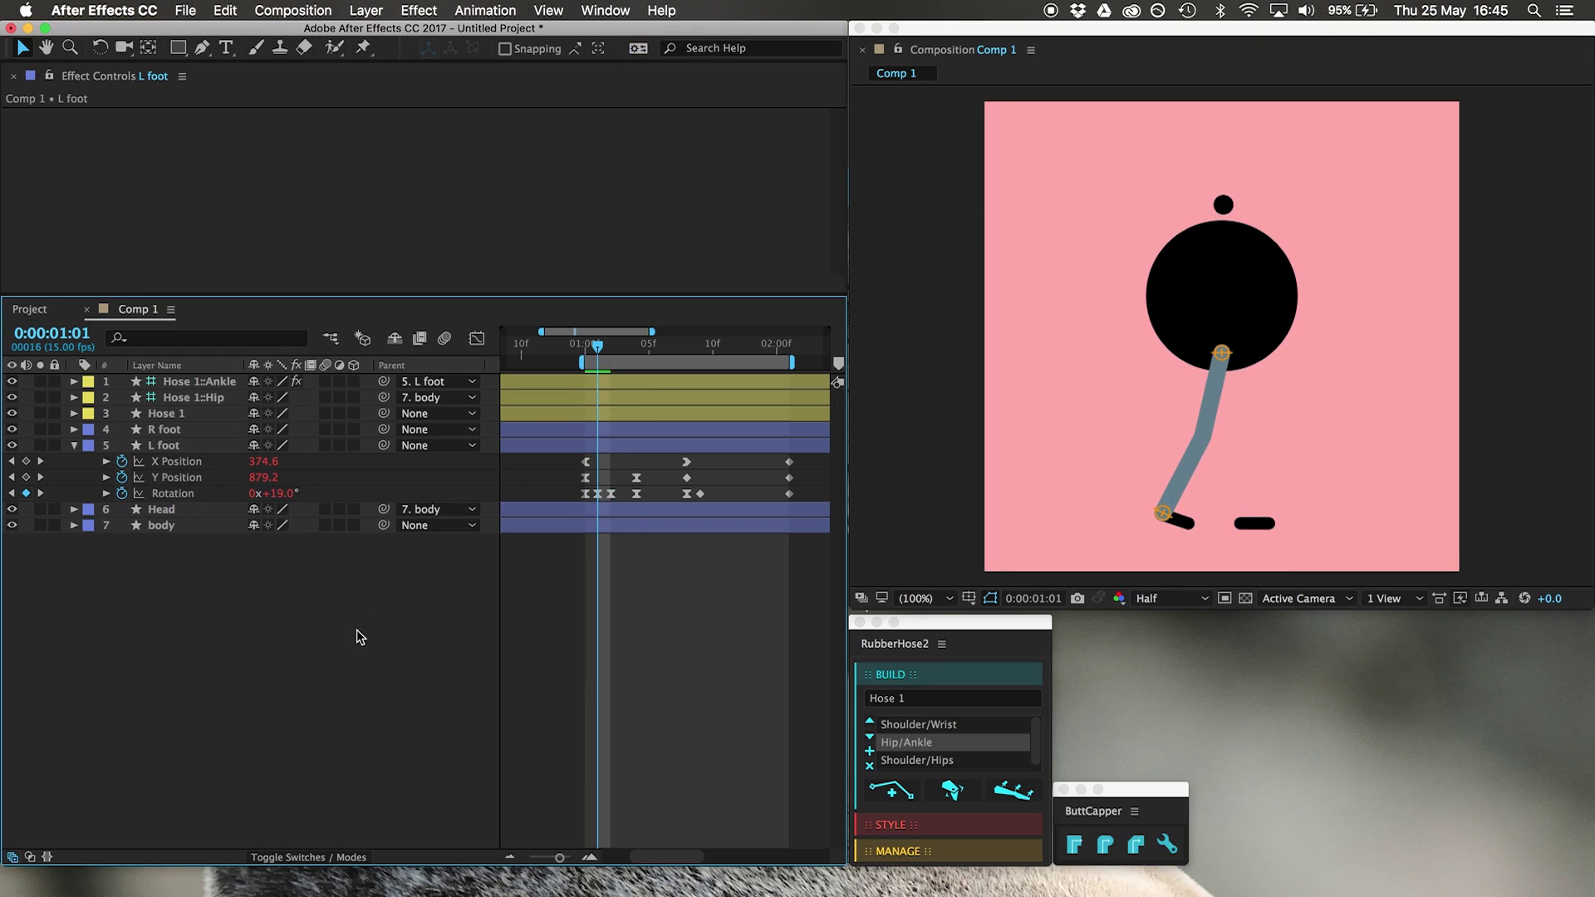
{"action": "key", "text": "space"}
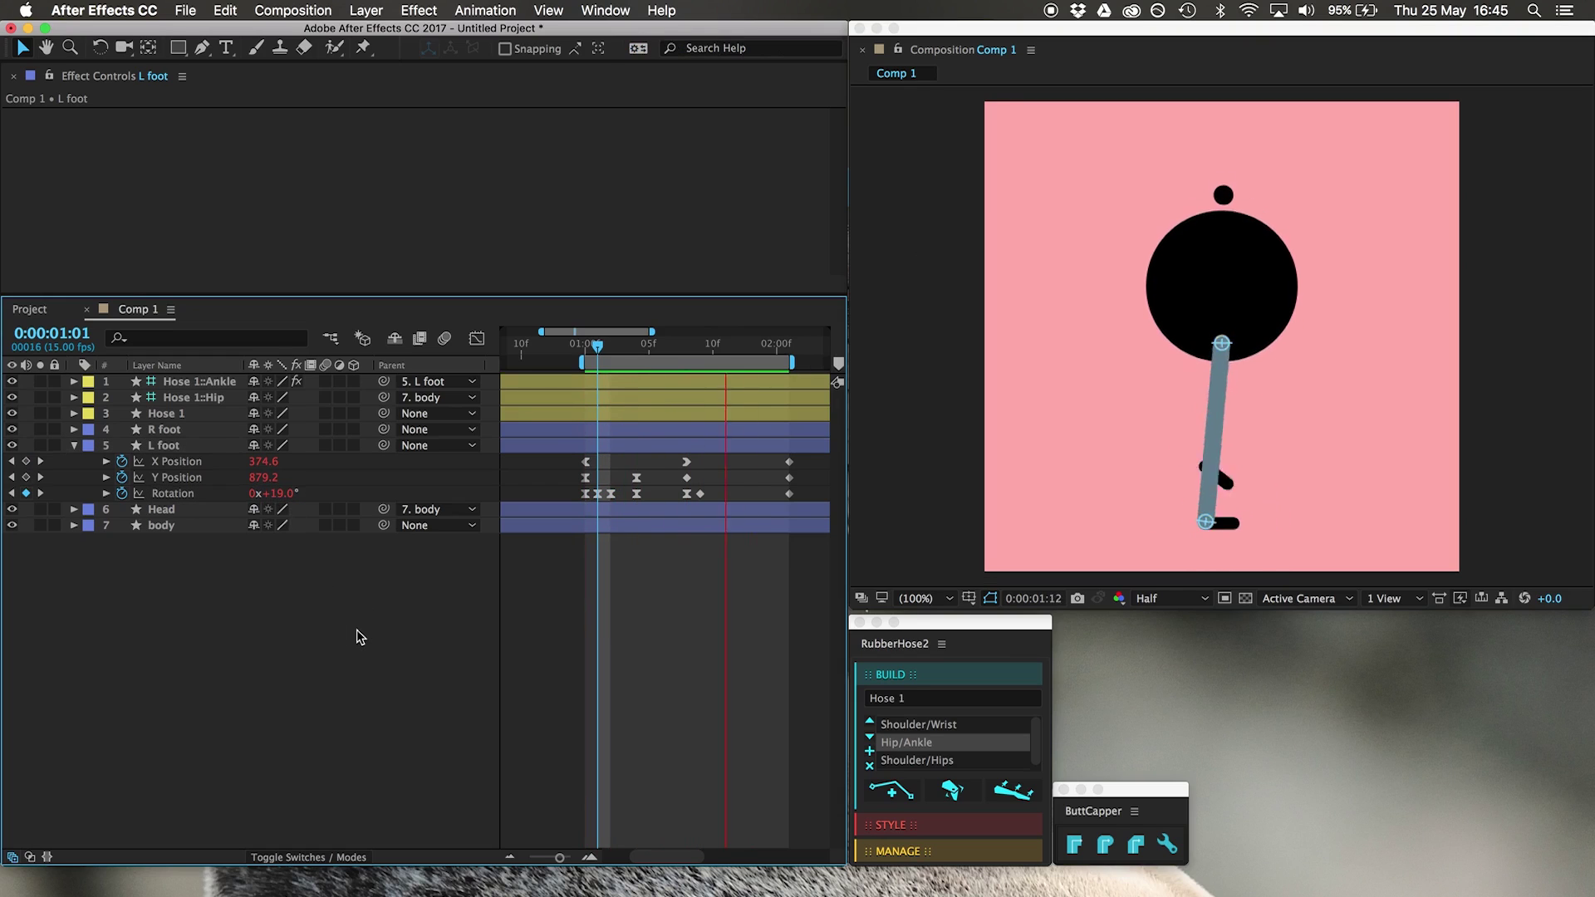
Copy all of L foot's Rotation keyframes and paste them onto R foot starting at 0:00:01:08.
{"action": "left_click", "coordinate": [584, 343]}
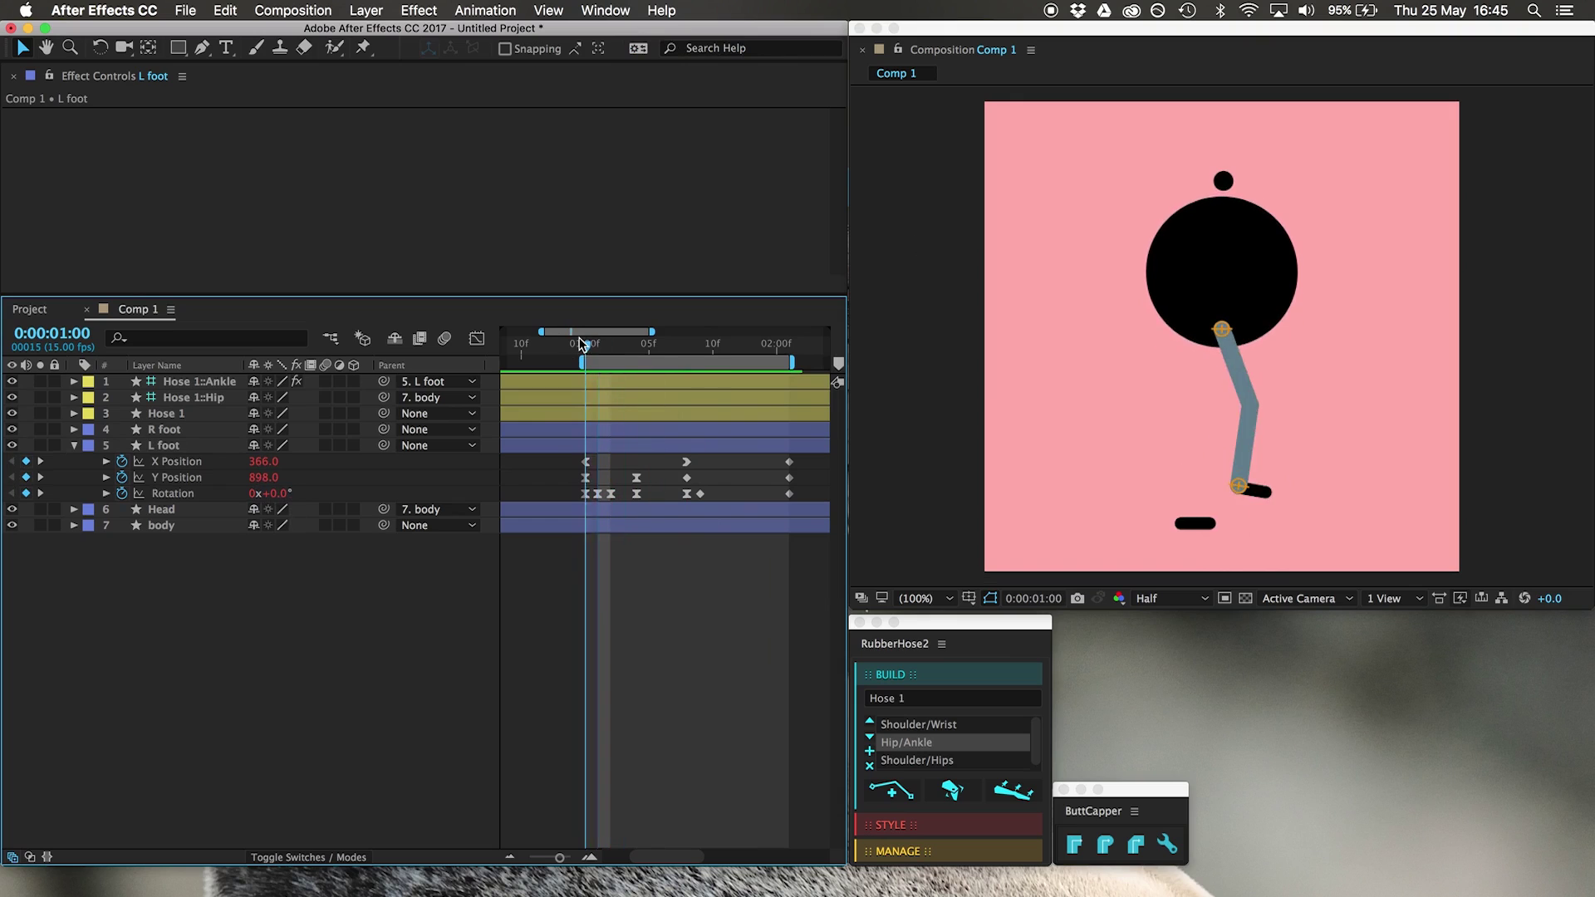
{"action": "left_click_drag", "start_coordinate": [565, 496], "coordinate": [839, 541]}
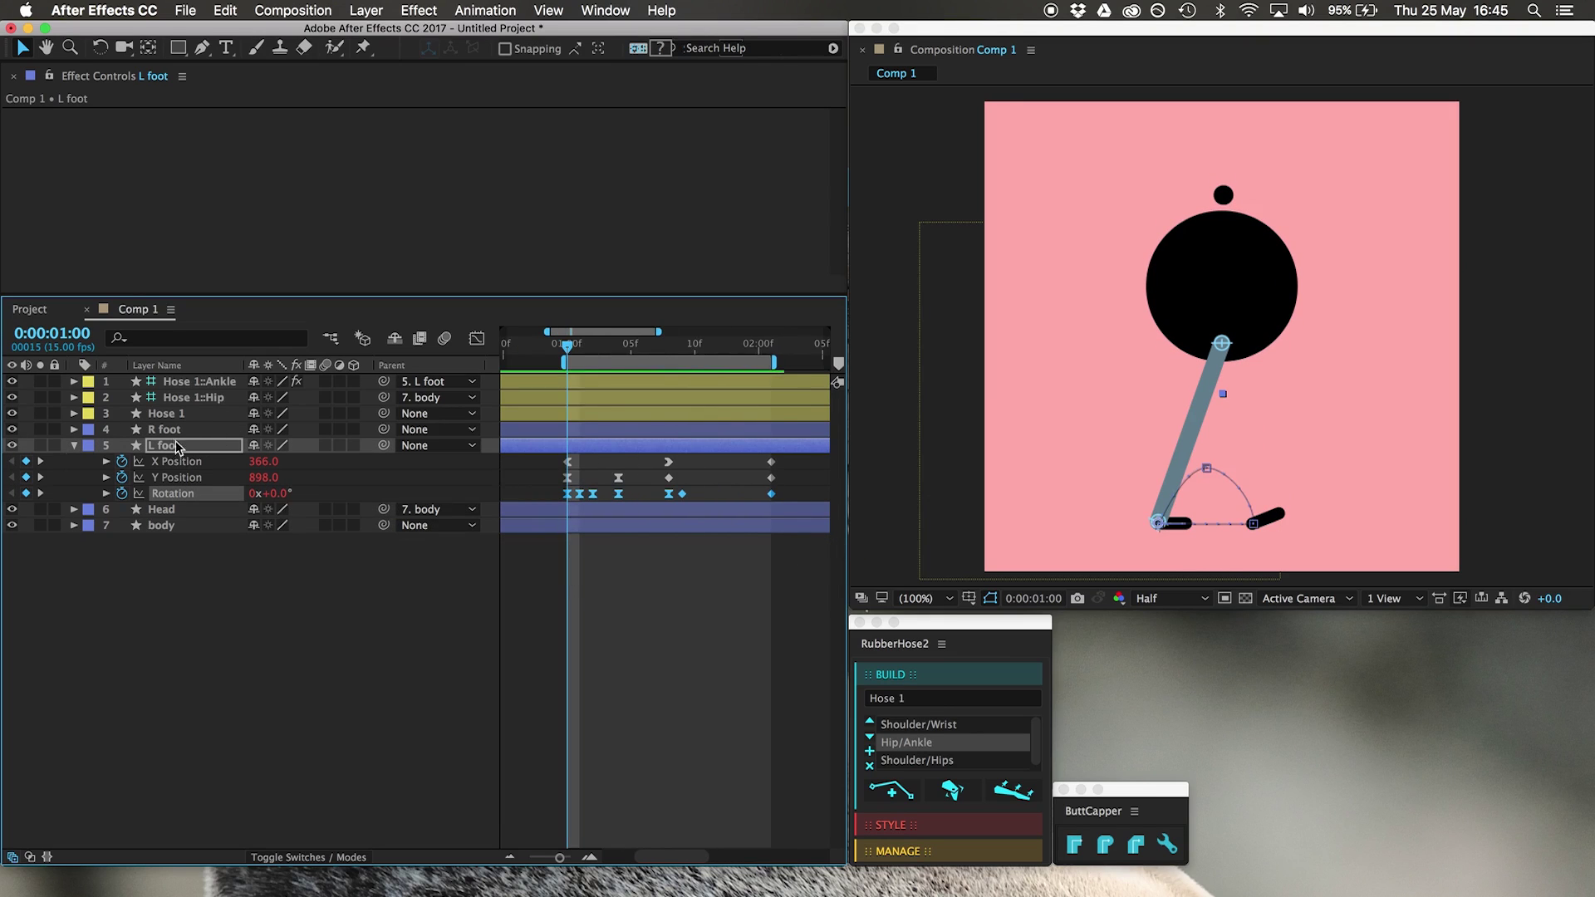
{"action": "left_click", "coordinate": [178, 433]}
{"action": "key", "text": "u"}
{"action": "left_click", "coordinate": [668, 345]}
{"action": "key", "text": "super+v"}
{"action": "scroll", "coordinate": [632, 465], "scroll_direction": "right", "scroll_amount": 3}
{"action": "left_click", "coordinate": [572, 477]}
{"action": "left_click_drag", "start_coordinate": [572, 482], "coordinate": [761, 498]}
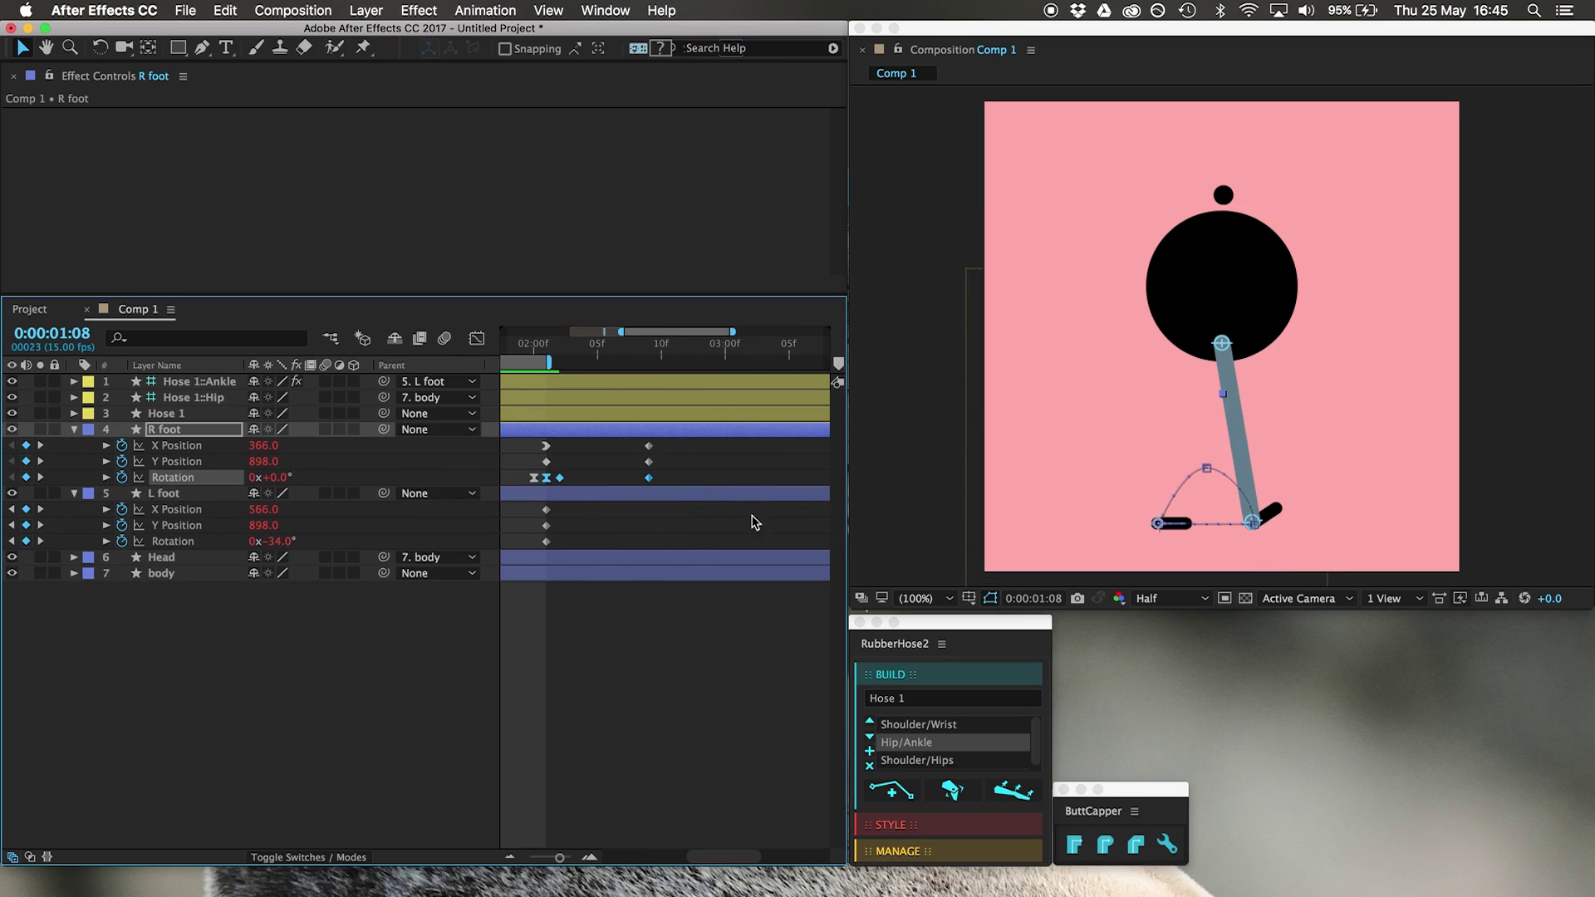
Clear all of R foot's Rotation keyframes and paste the copied Rotation keyframes again at 0:00:01:08.
{"action": "scroll", "coordinate": [705, 670], "scroll_direction": "left", "scroll_amount": 4}
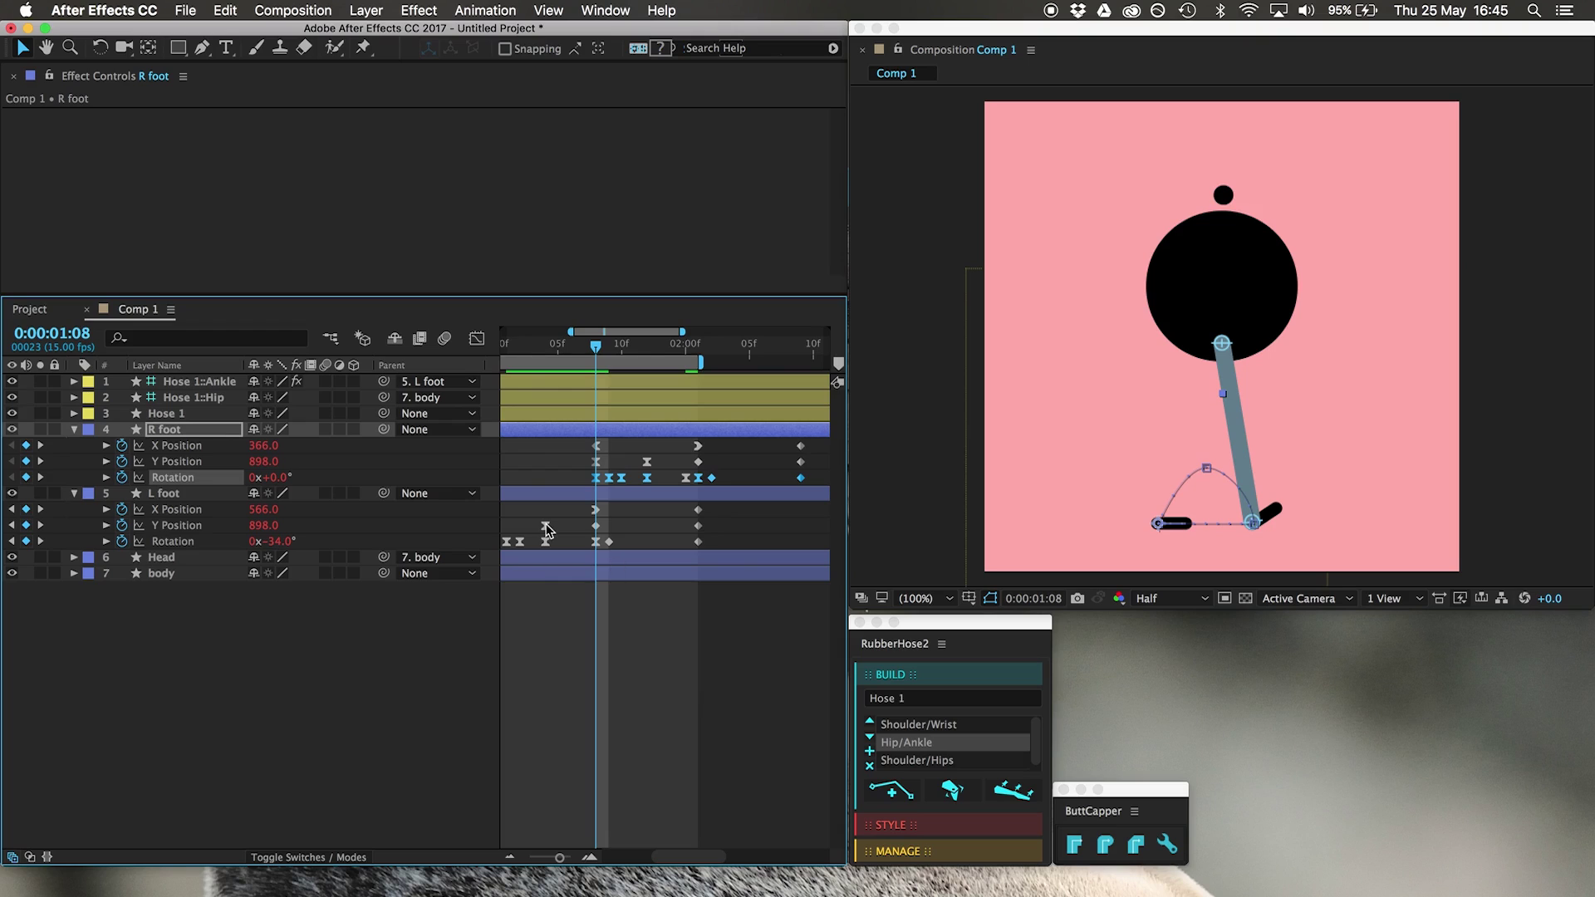
{"action": "scroll", "coordinate": [547, 529], "scroll_direction": "right", "scroll_amount": 2}
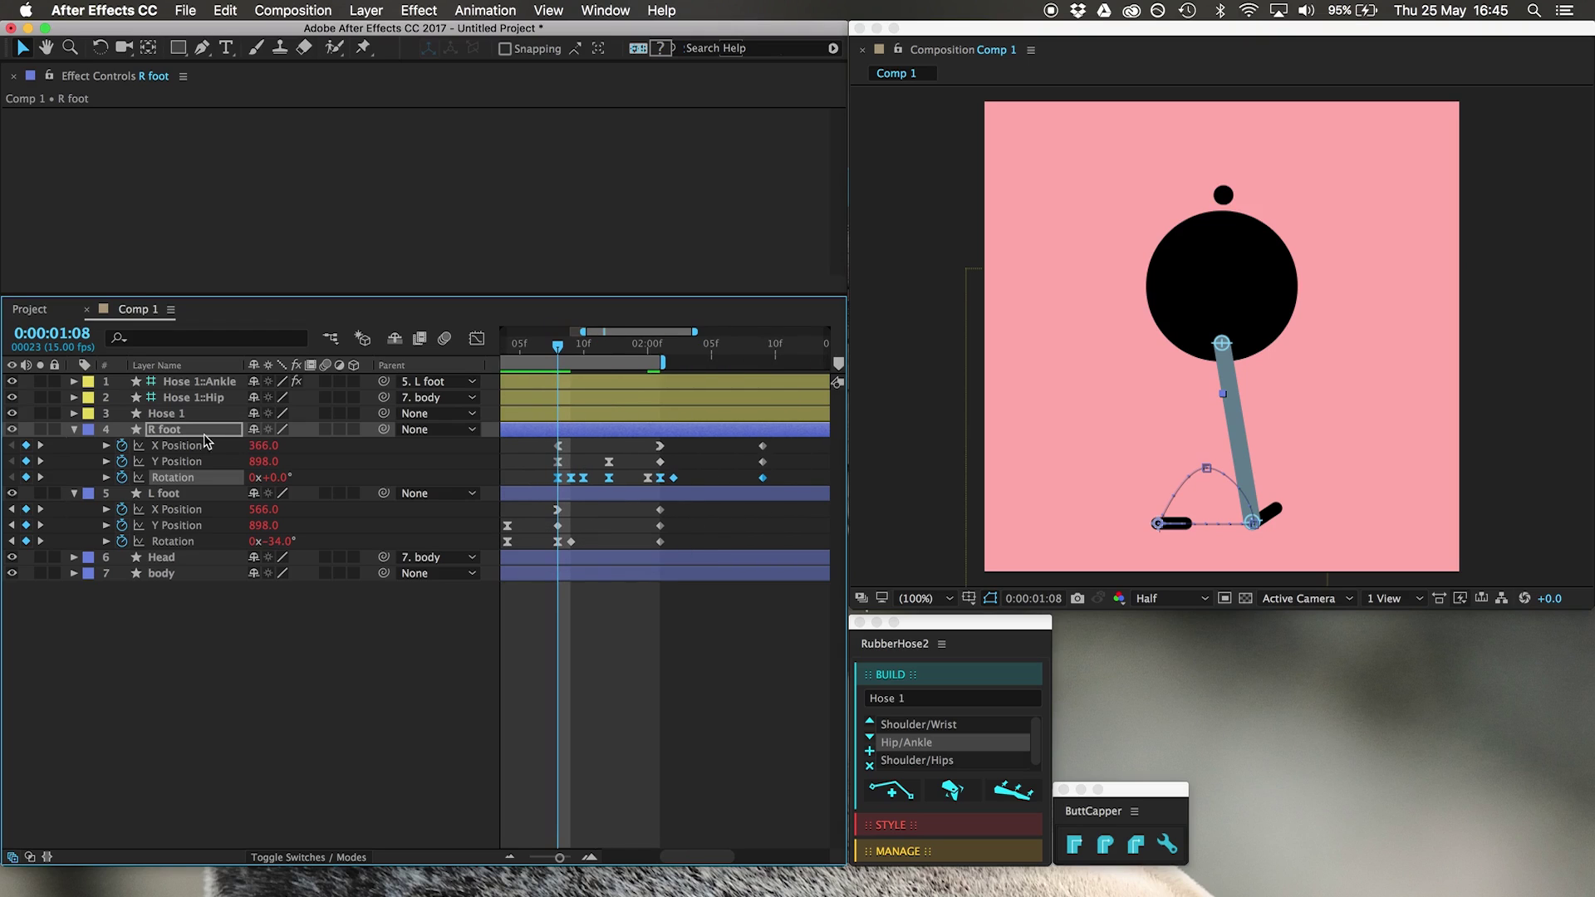
{"action": "left_click", "coordinate": [123, 480]}
{"action": "left_click", "coordinate": [123, 480]}
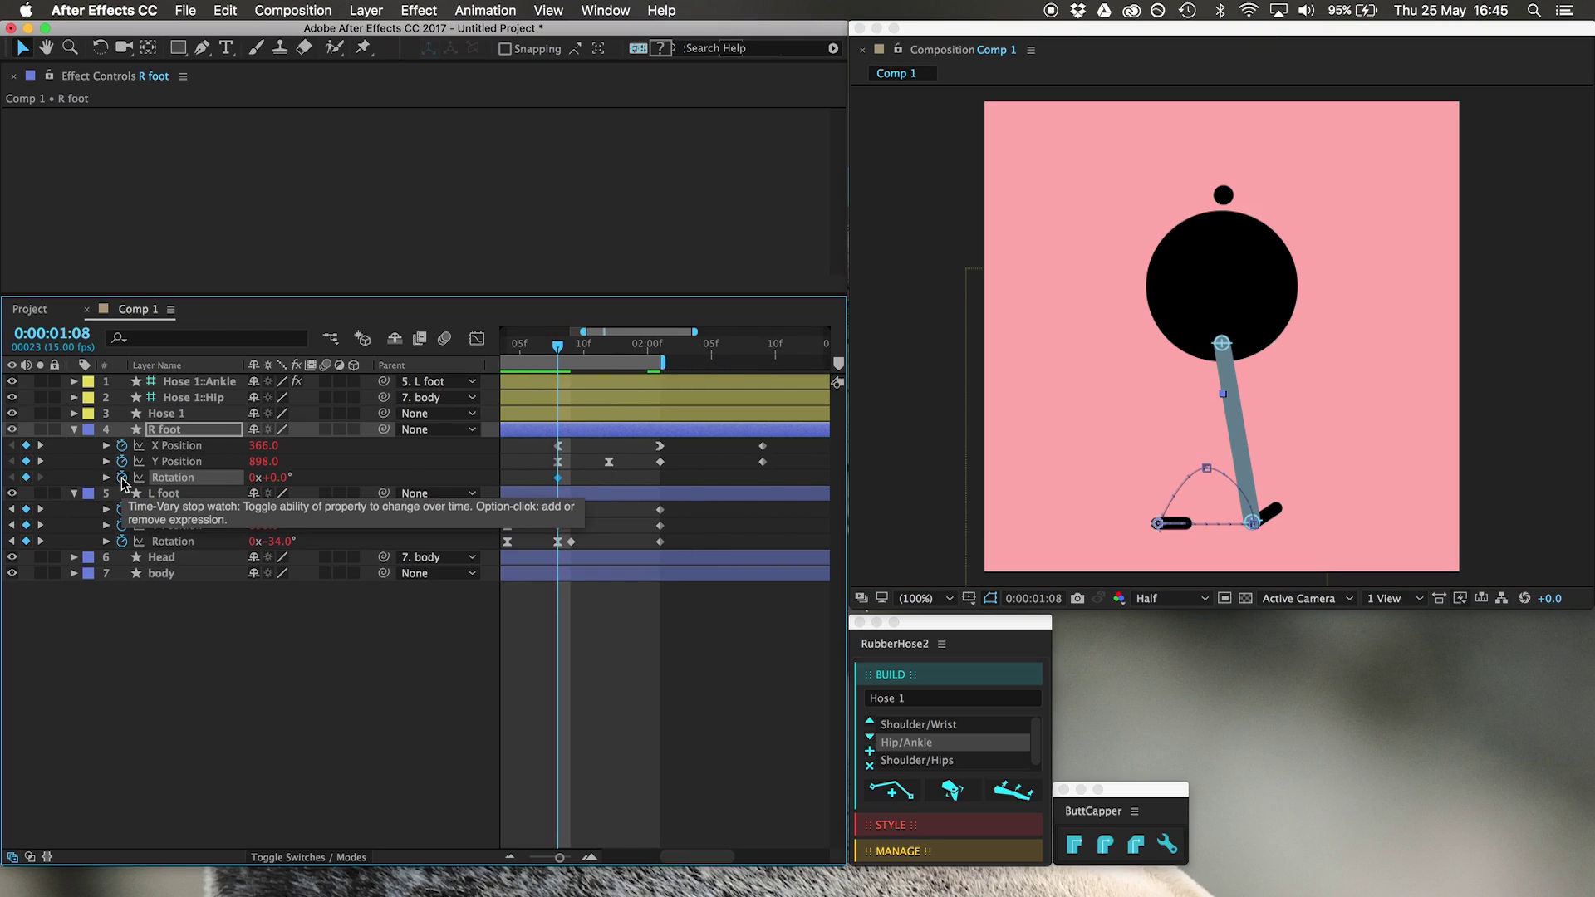
{"action": "left_click", "coordinate": [224, 793]}
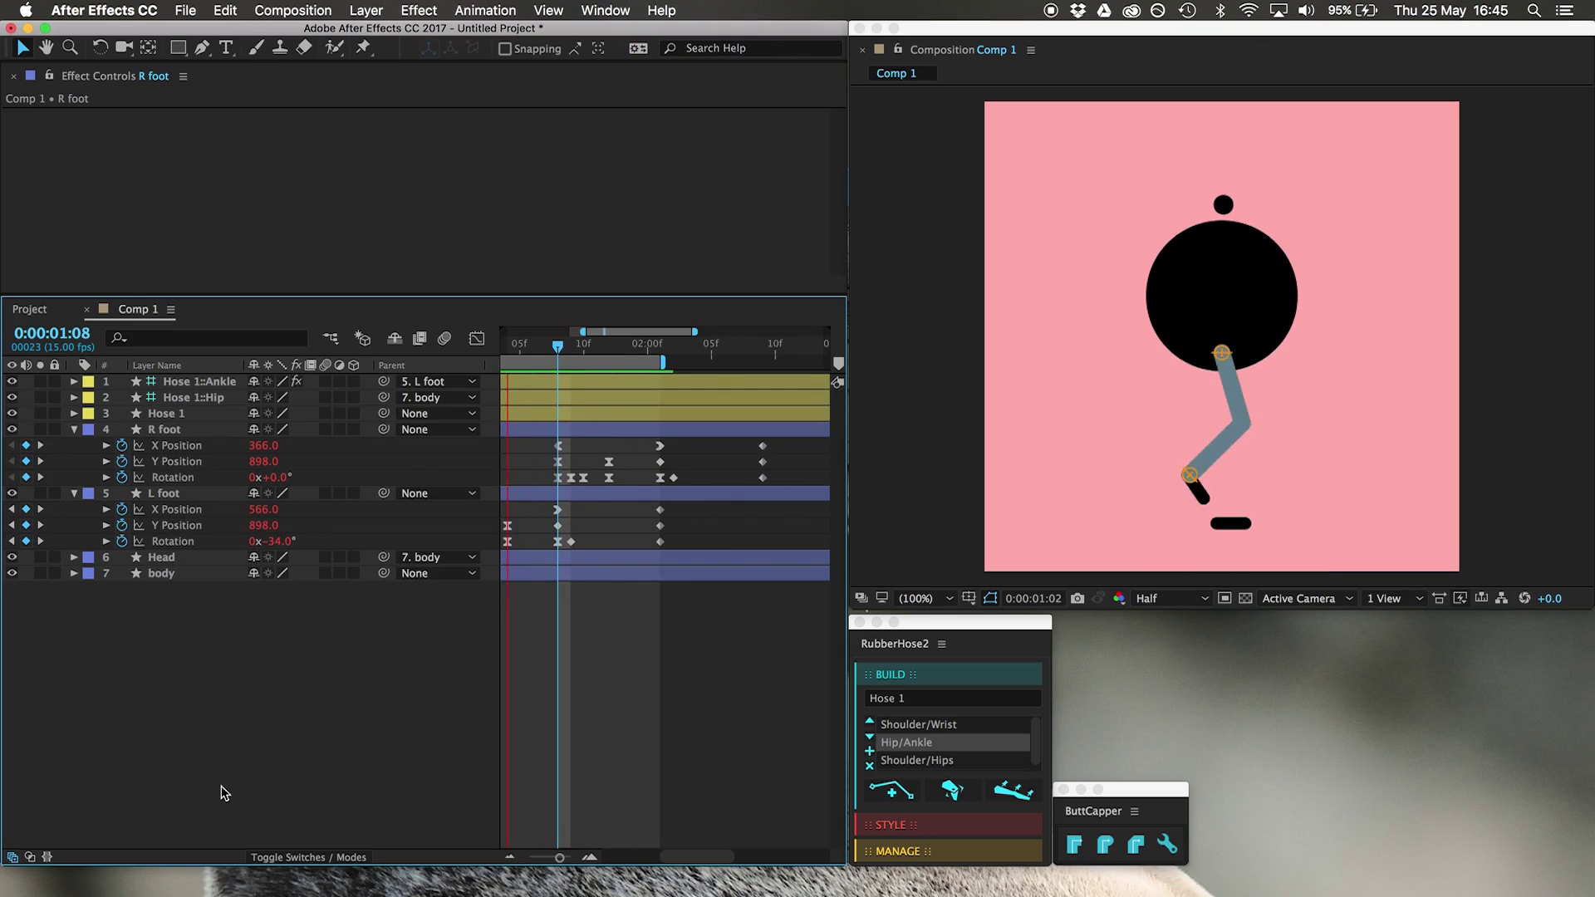
Hide the Hose 1::Ankle and Hose 1::Hip layers and reorder the lower layers as Head, body, L foot, Hose 1, R foot.
{"action": "key", "text": "u"}
{"action": "left_click_drag", "start_coordinate": [12, 381], "coordinate": [11, 397]}
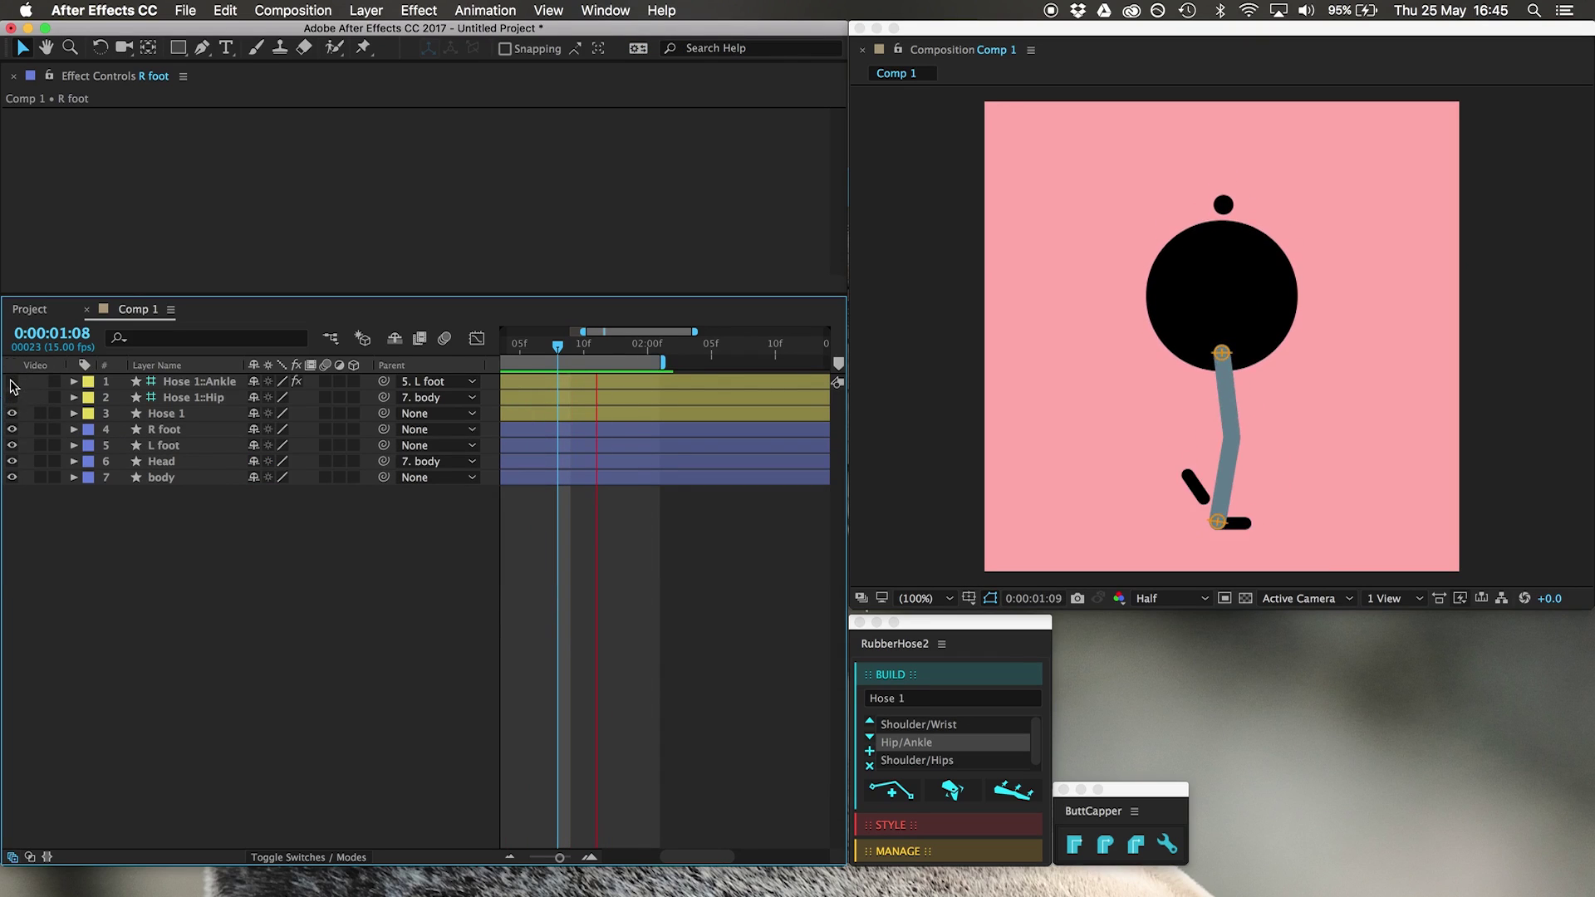
{"action": "left_click_drag", "start_coordinate": [189, 420], "coordinate": [185, 509]}
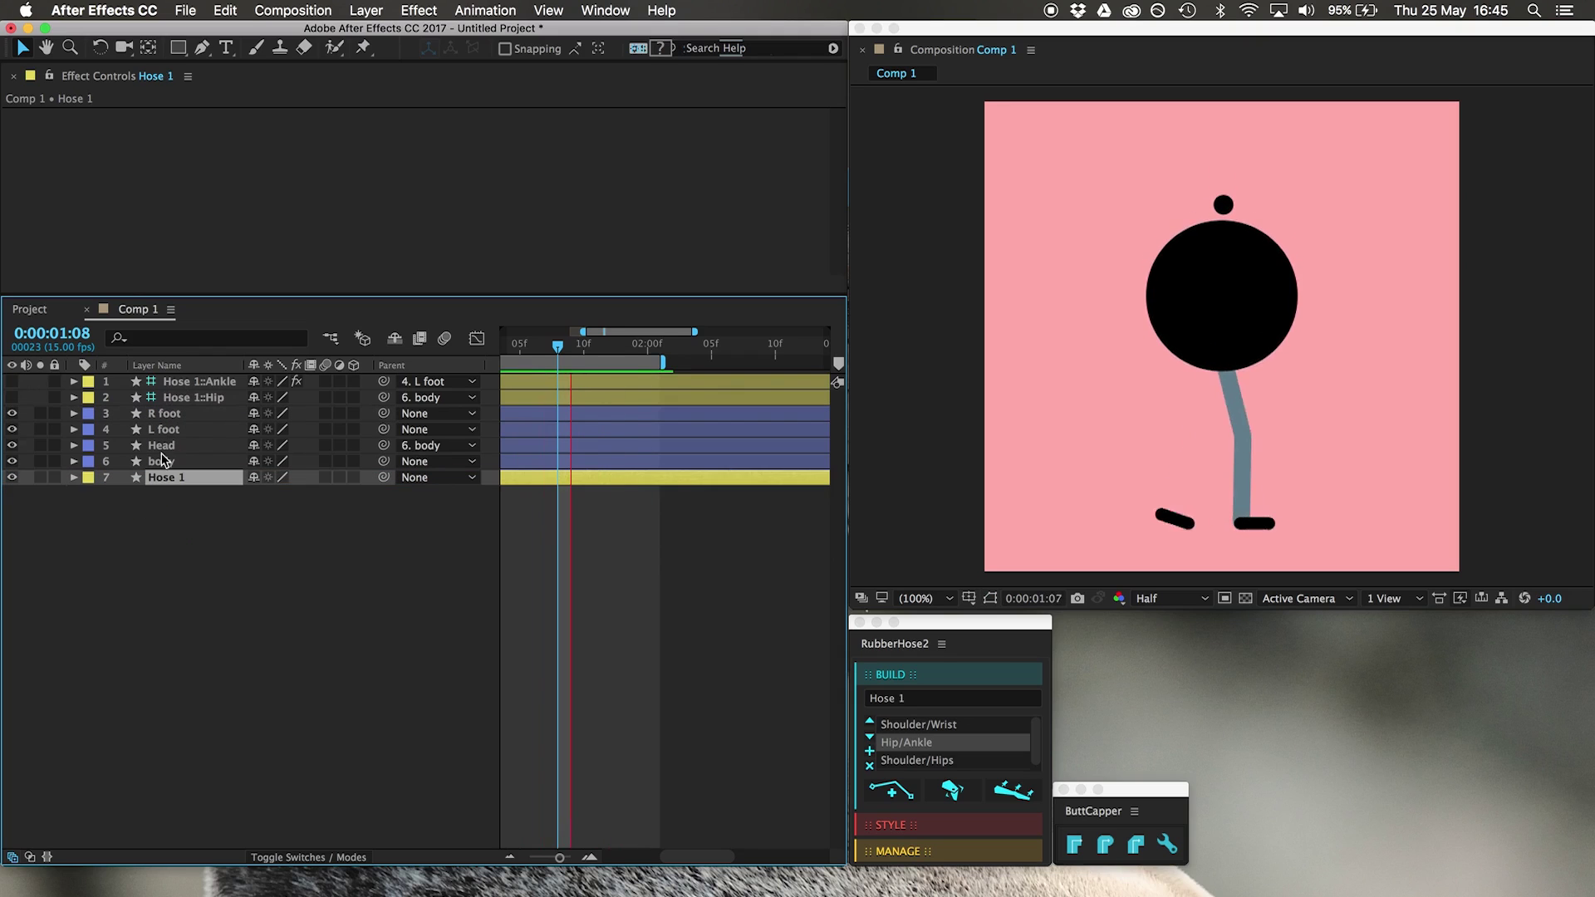
{"action": "left_click_drag", "start_coordinate": [166, 430], "coordinate": [263, 554]}
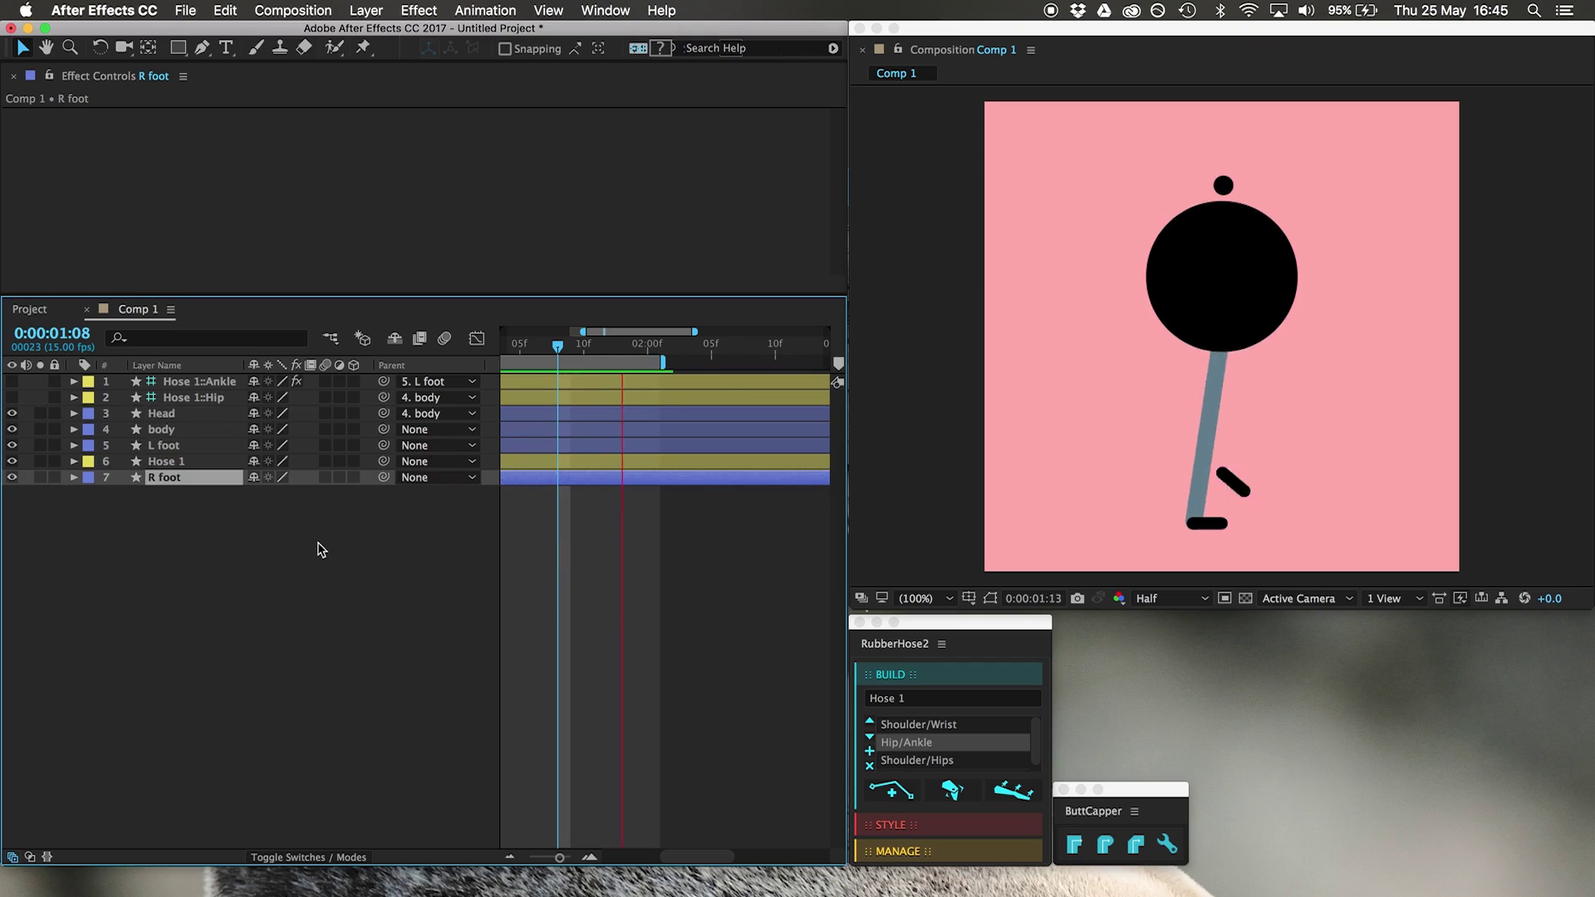
Select the Hose 1 layer and rearrange the floating windows to widen the timeline window, exposing the stroke options.
{"action": "left_click", "coordinate": [165, 462]}
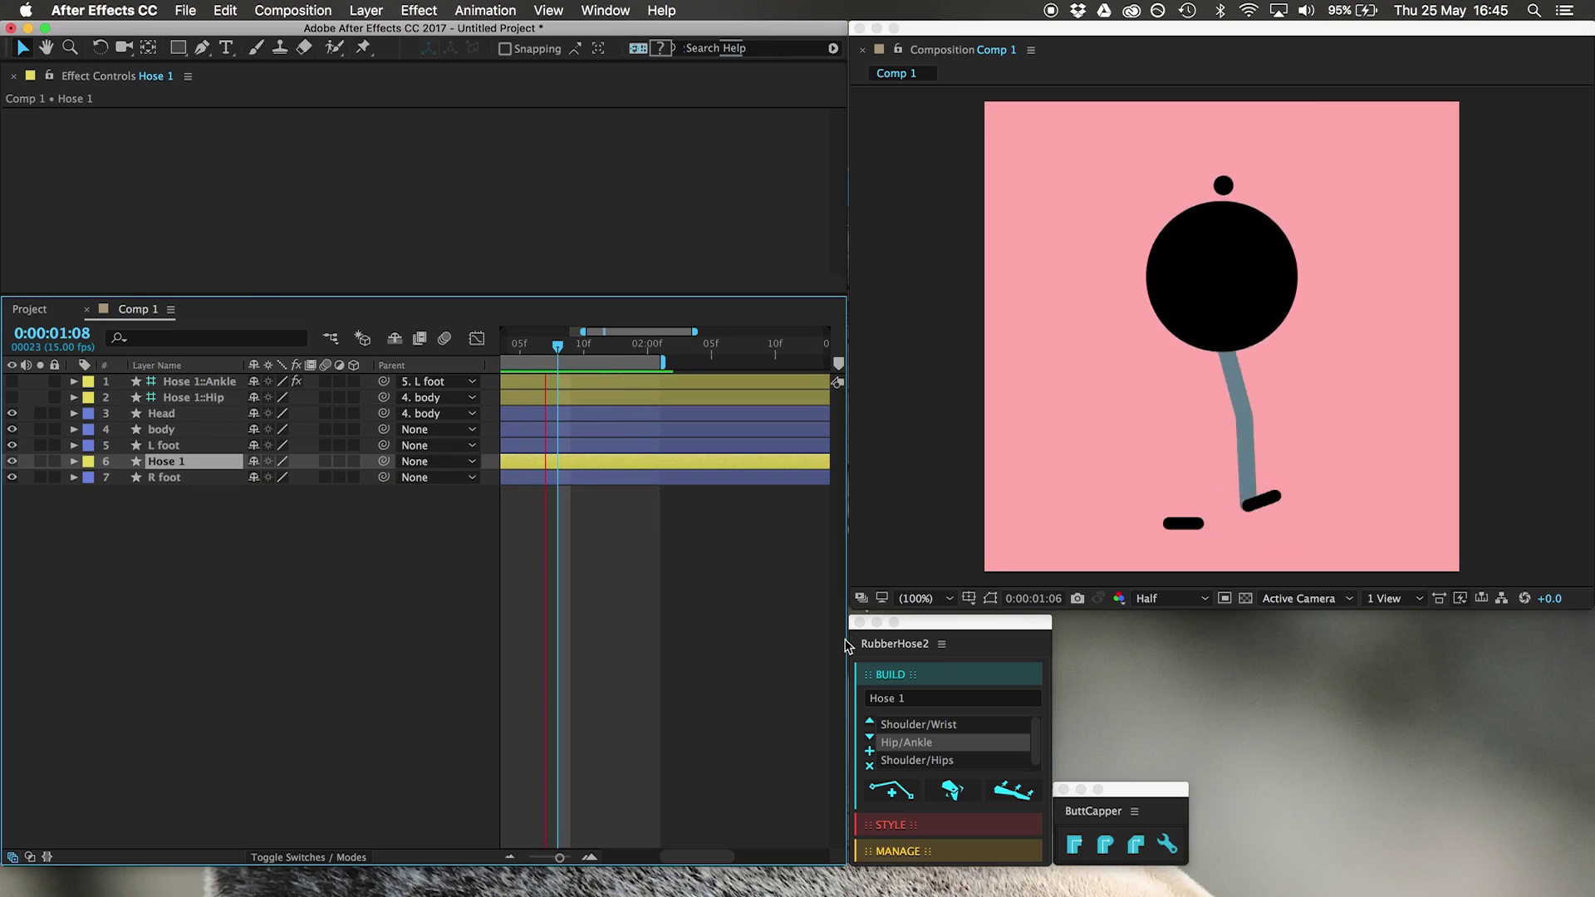
{"action": "left_click_drag", "start_coordinate": [846, 641], "coordinate": [1498, 626]}
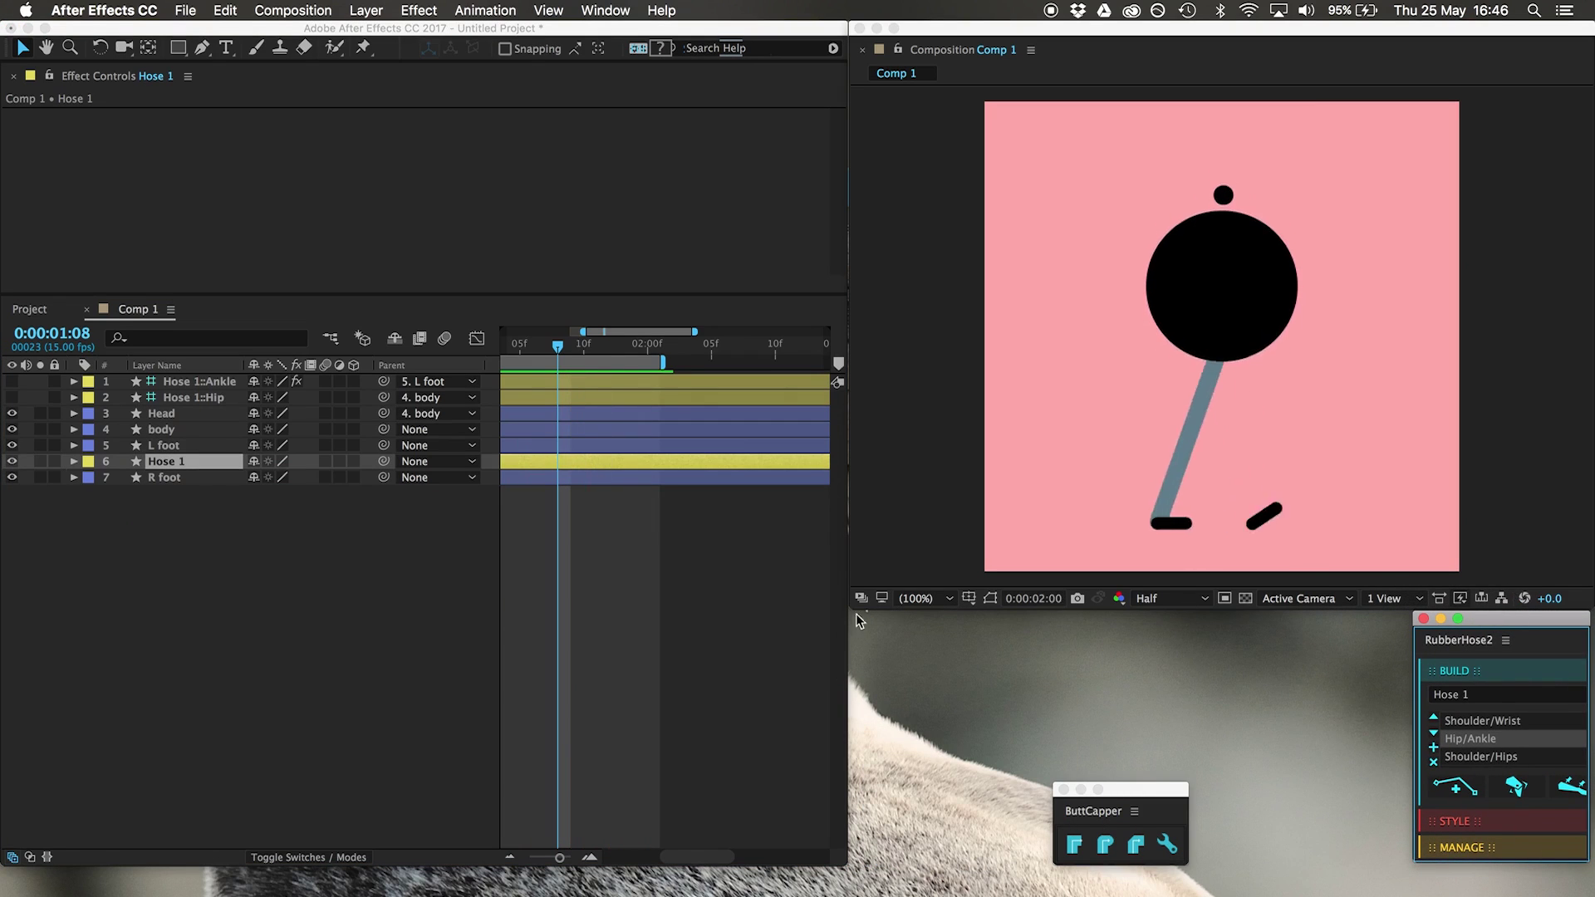
{"action": "left_click_drag", "start_coordinate": [859, 606], "coordinate": [1026, 607]}
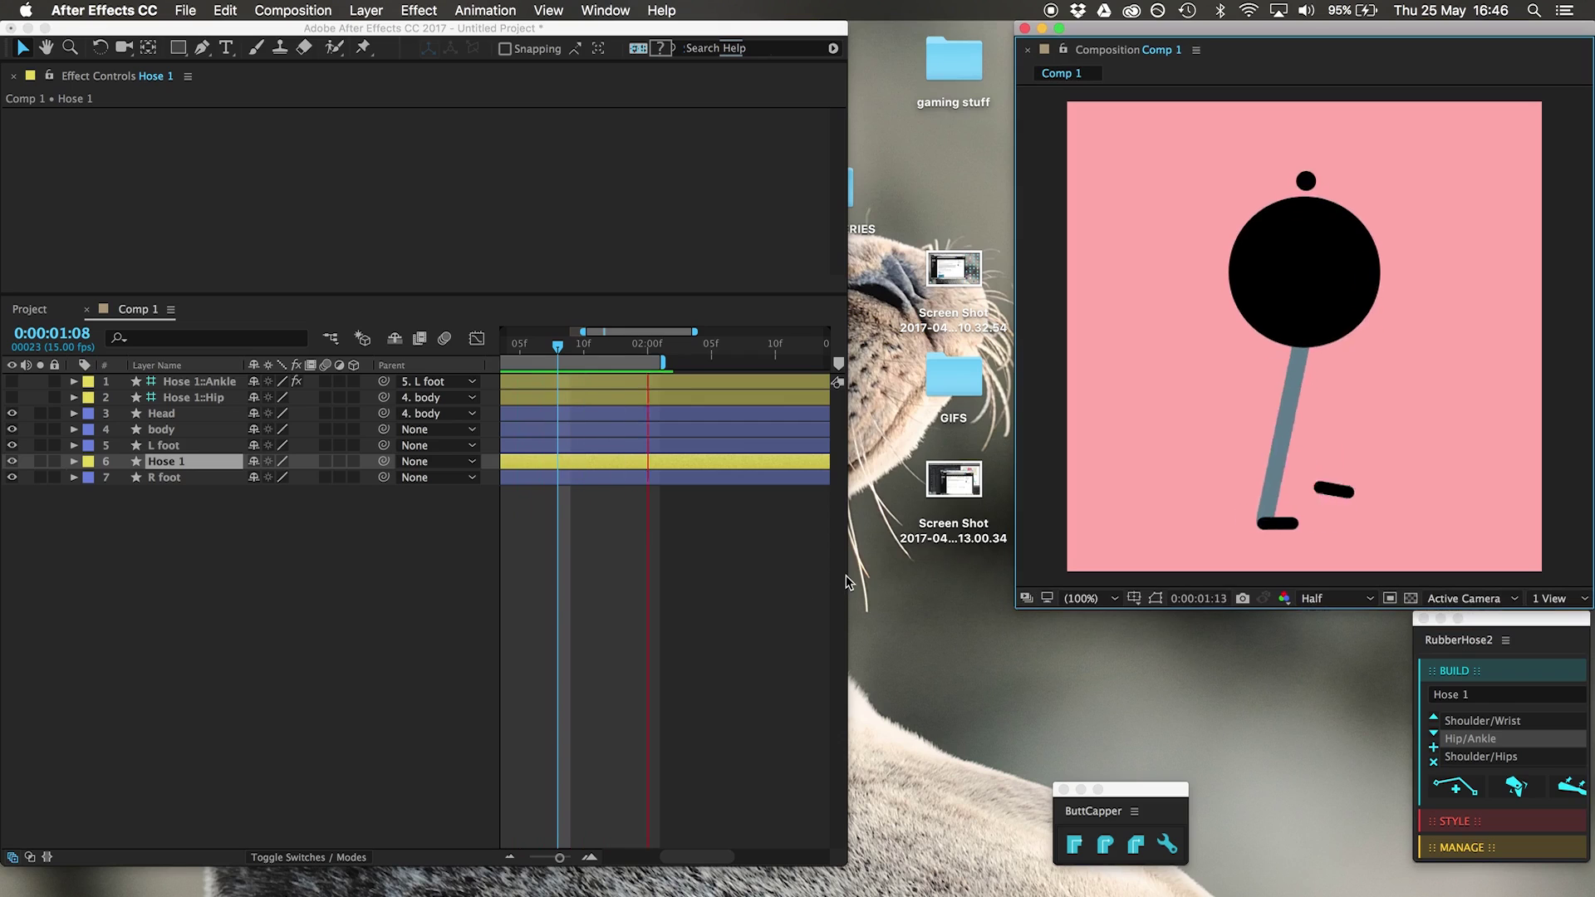
{"action": "left_click_drag", "start_coordinate": [849, 579], "coordinate": [1014, 577]}
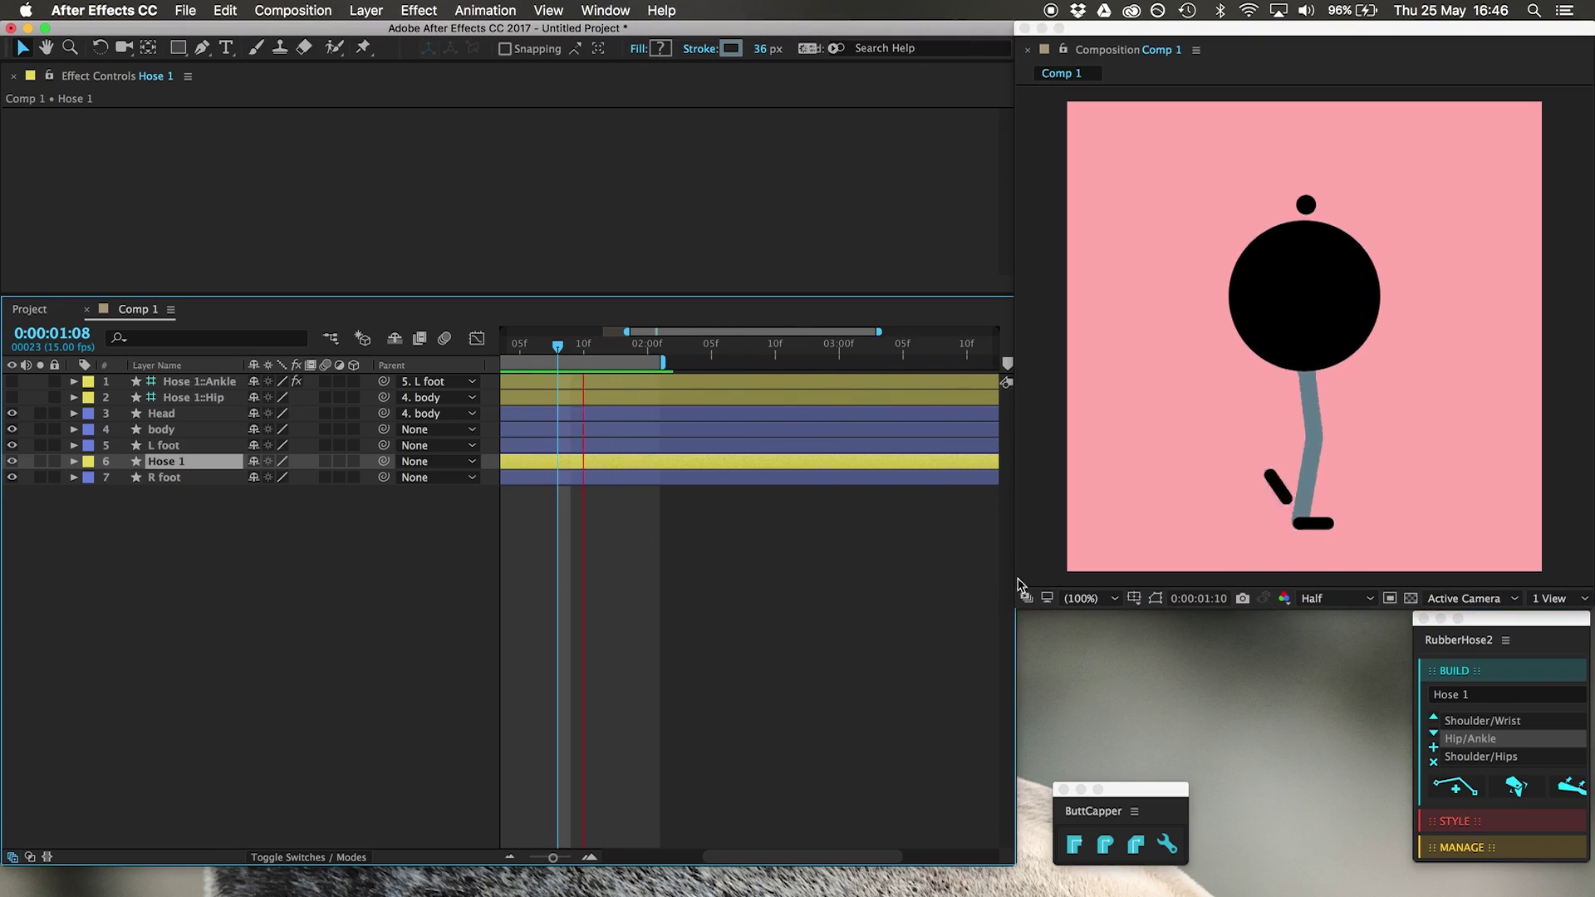
Change Hose 1's stroke color to black and deselect the layer.
{"action": "left_click", "coordinate": [731, 49]}
{"action": "mouse_move", "coordinate": [506, 366]}
{"action": "left_mouse_down"}
{"action": "mouse_move", "coordinate": [210, 666]}
{"action": "mouse_move", "coordinate": [140, 760]}
{"action": "left_mouse_up"}
{"action": "key", "text": "Return"}
{"action": "left_click", "coordinate": [320, 722]}
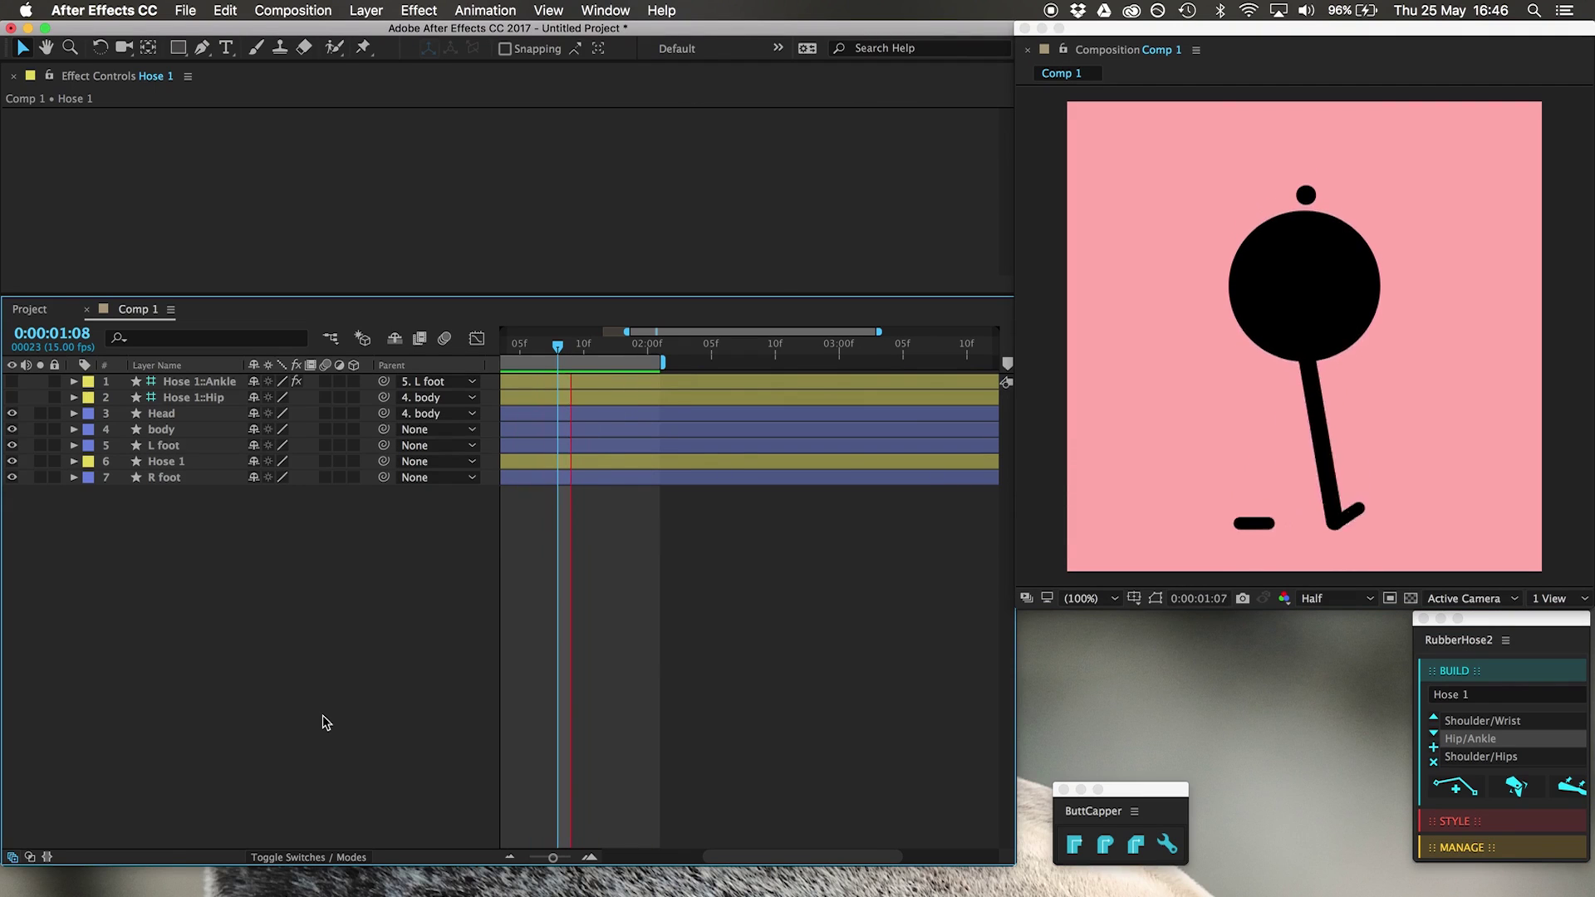
Duplicate the Hose 1 hose group with RubberHose to make a second leg.
{"action": "left_click", "coordinate": [203, 382]}
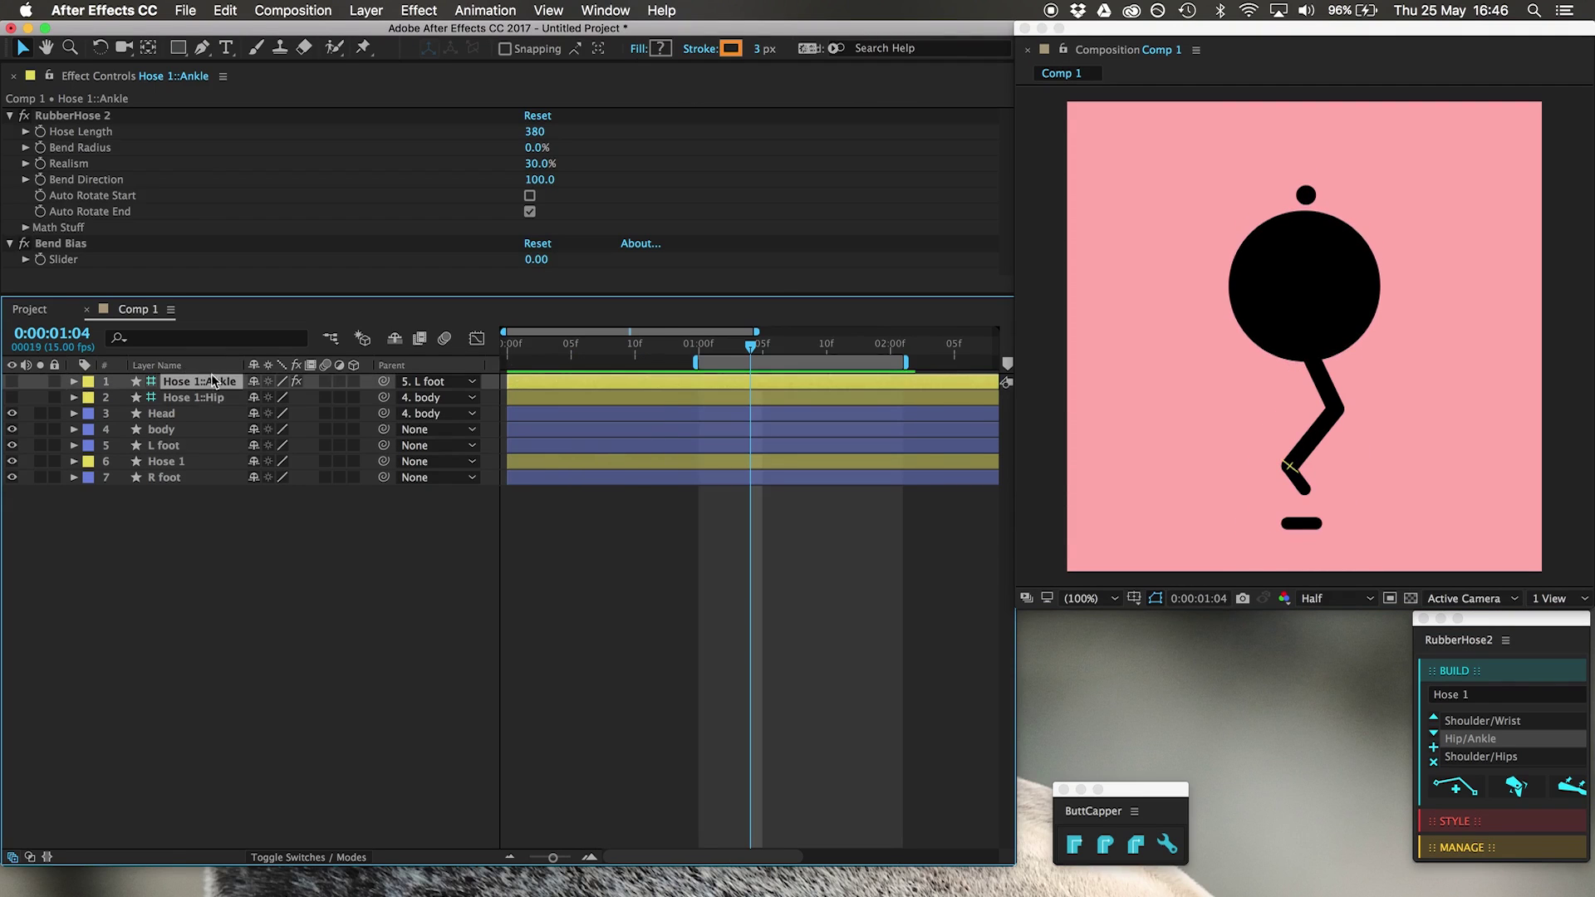
{"action": "left_click", "coordinate": [1457, 848]}
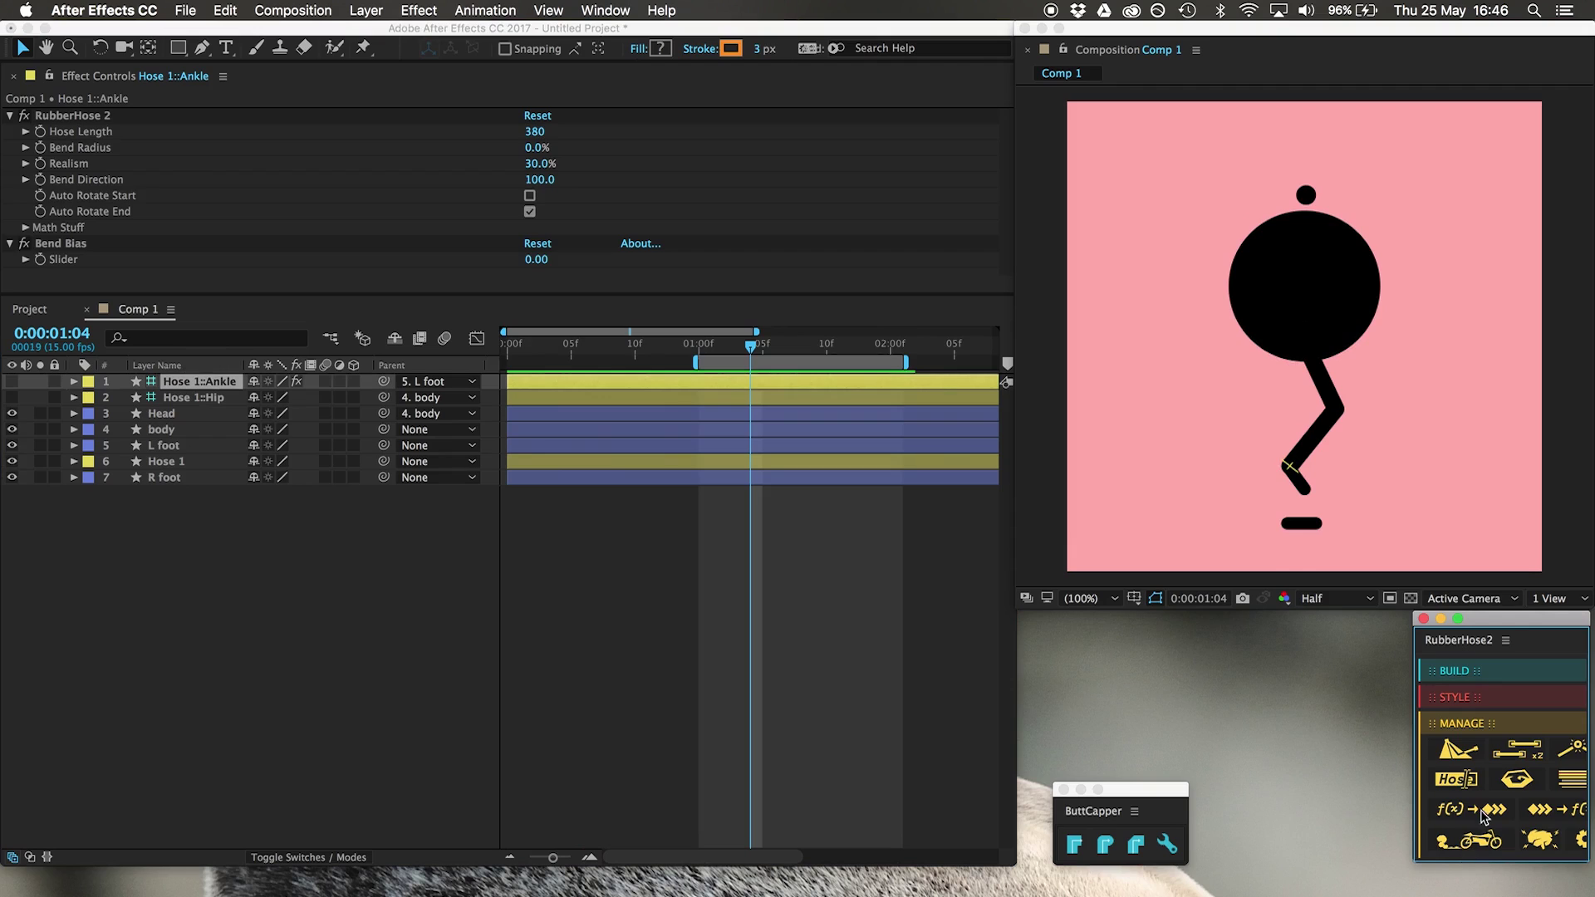
{"action": "left_click", "coordinate": [167, 462]}
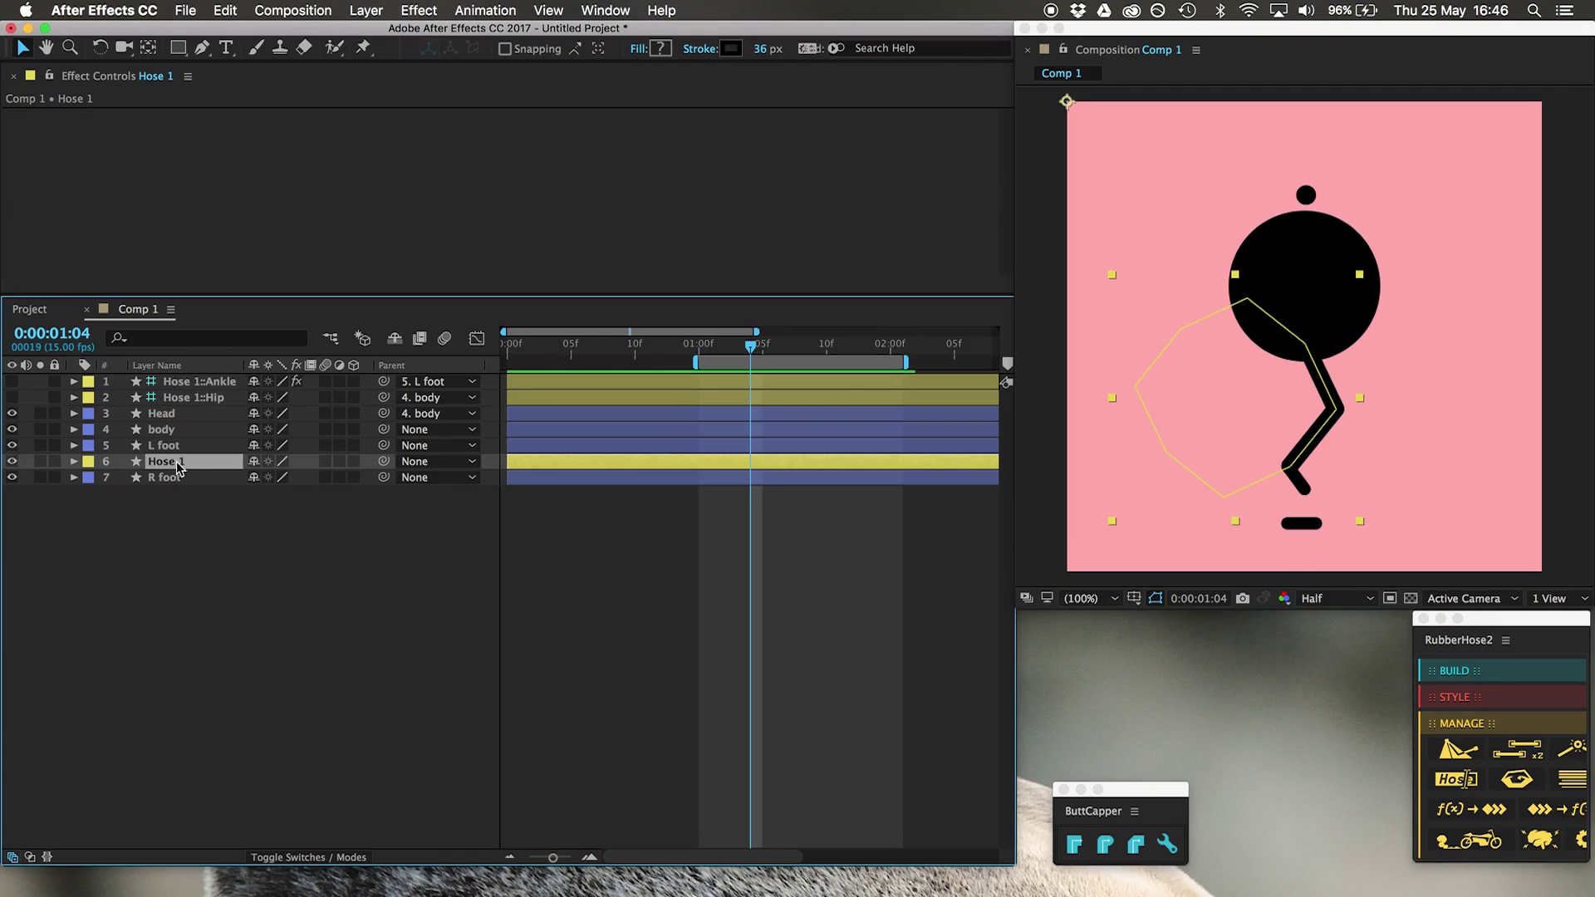
{"action": "left_click", "coordinate": [1525, 754]}
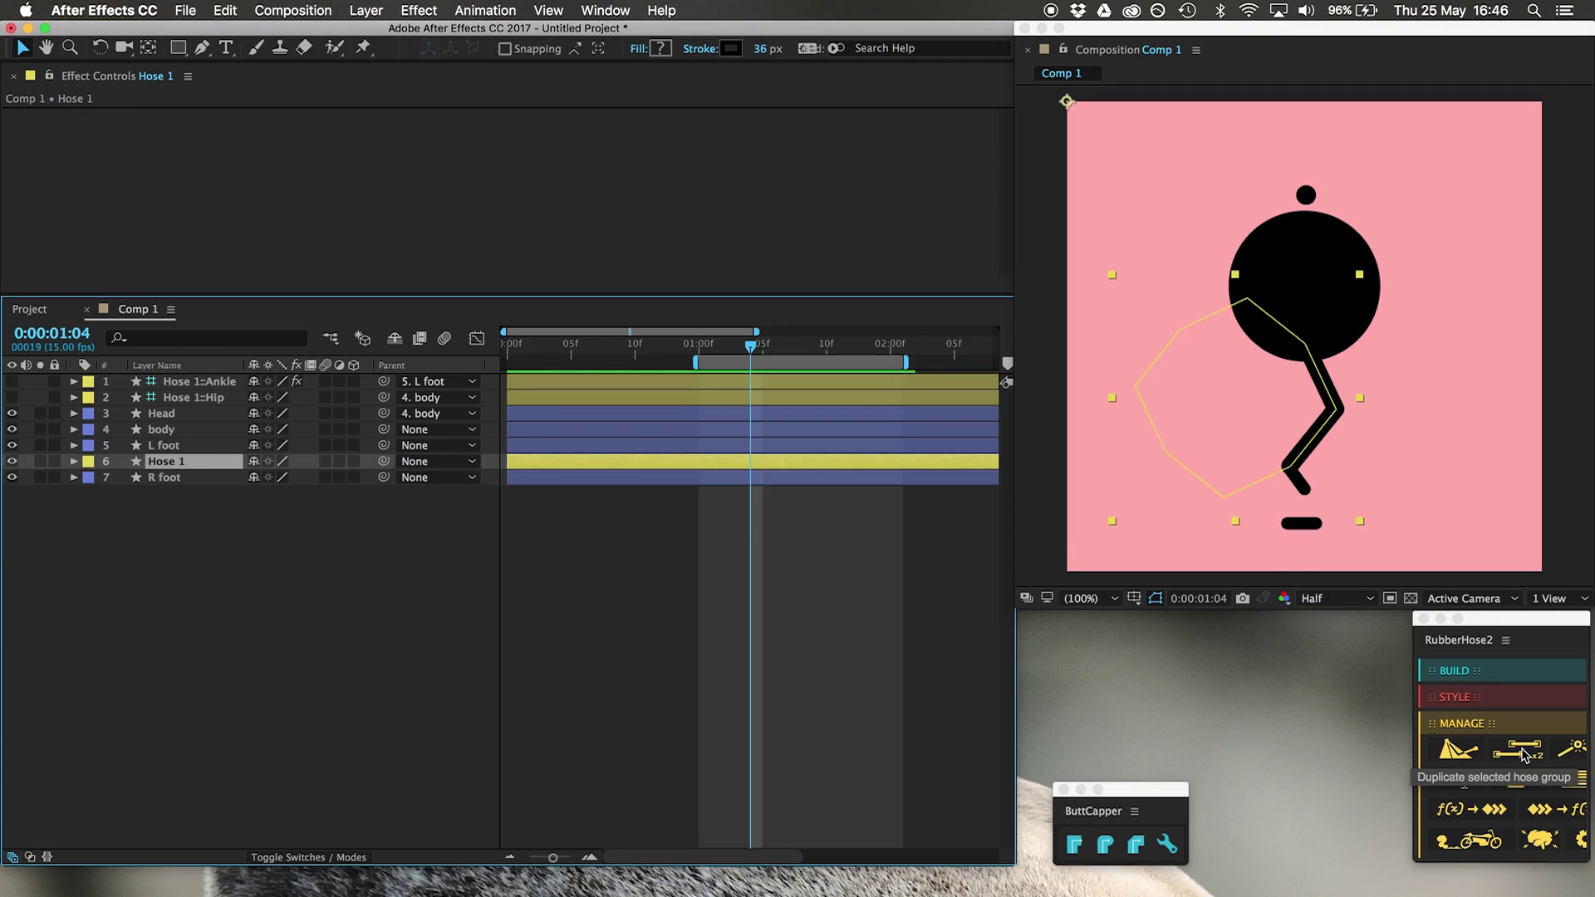
{"action": "left_click_drag", "start_coordinate": [197, 499], "coordinate": [202, 588]}
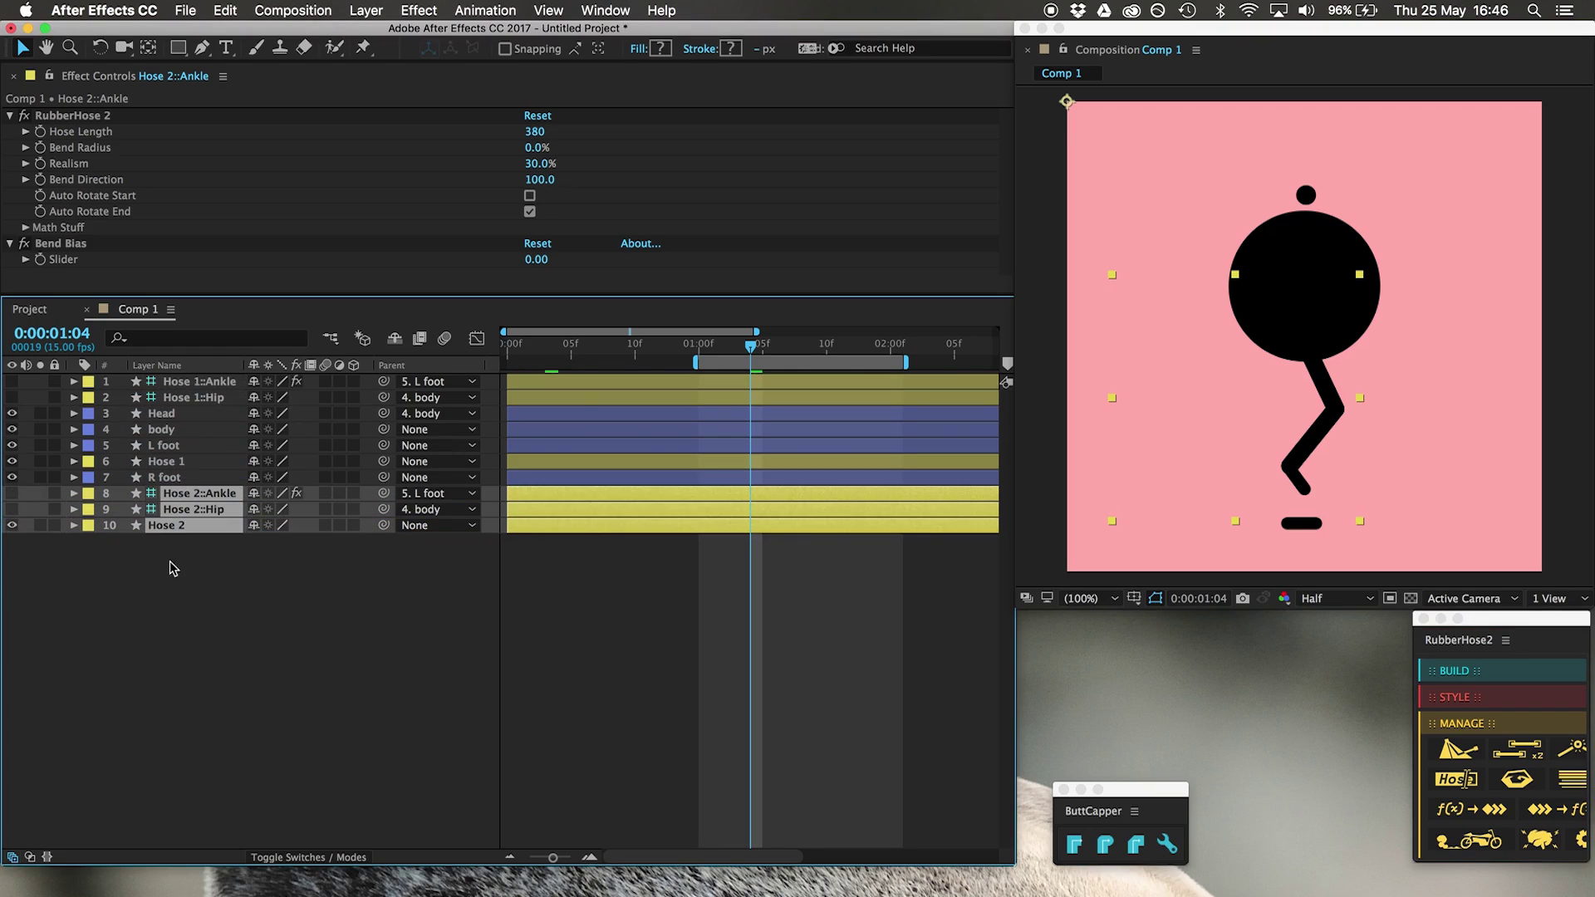
{"action": "left_click", "coordinate": [179, 576]}
Parent the Hose 2::Ankle layer to R foot and preview the walk.
{"action": "left_click", "coordinate": [199, 495]}
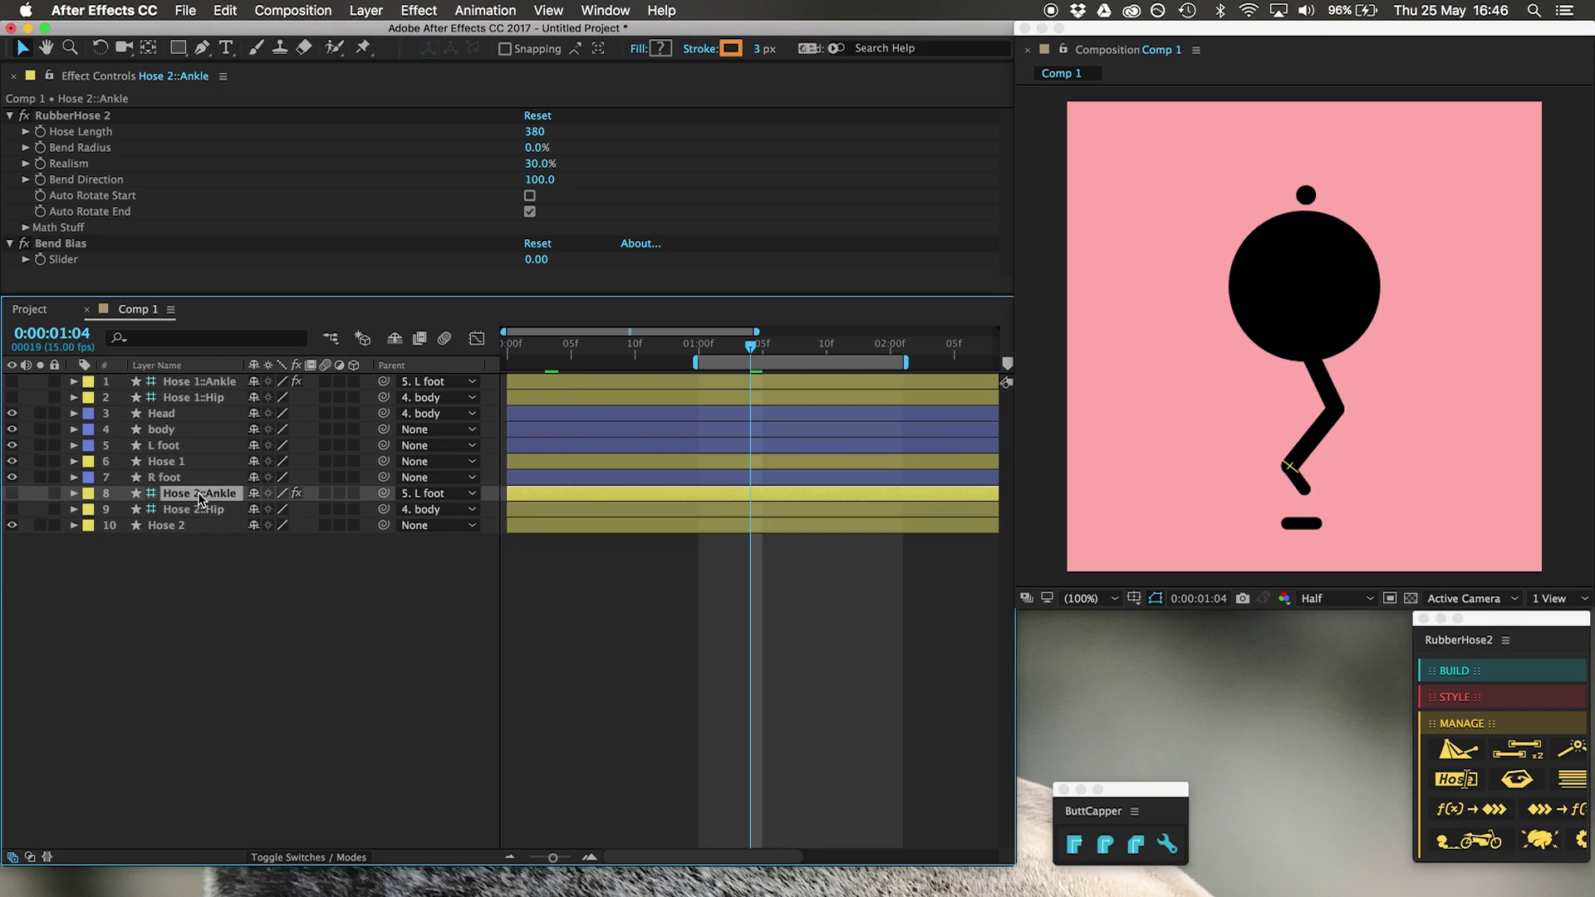
{"action": "left_click_drag", "start_coordinate": [388, 498], "coordinate": [424, 499]}
{"action": "left_click_drag", "start_coordinate": [257, 482], "coordinate": [170, 482]}
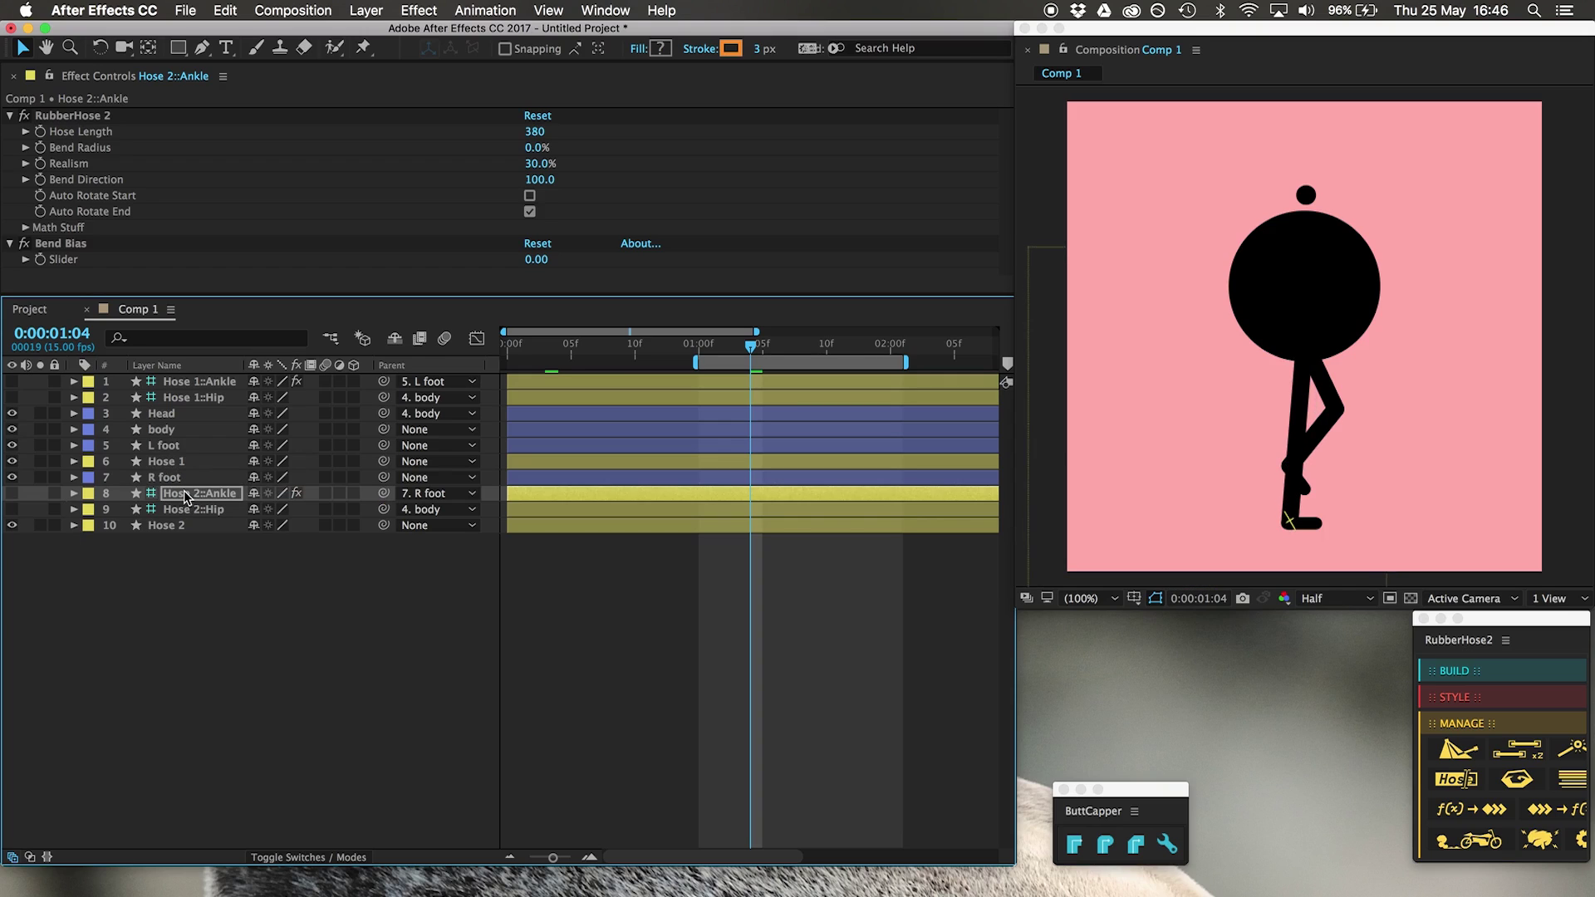
{"action": "left_click", "coordinate": [309, 697]}
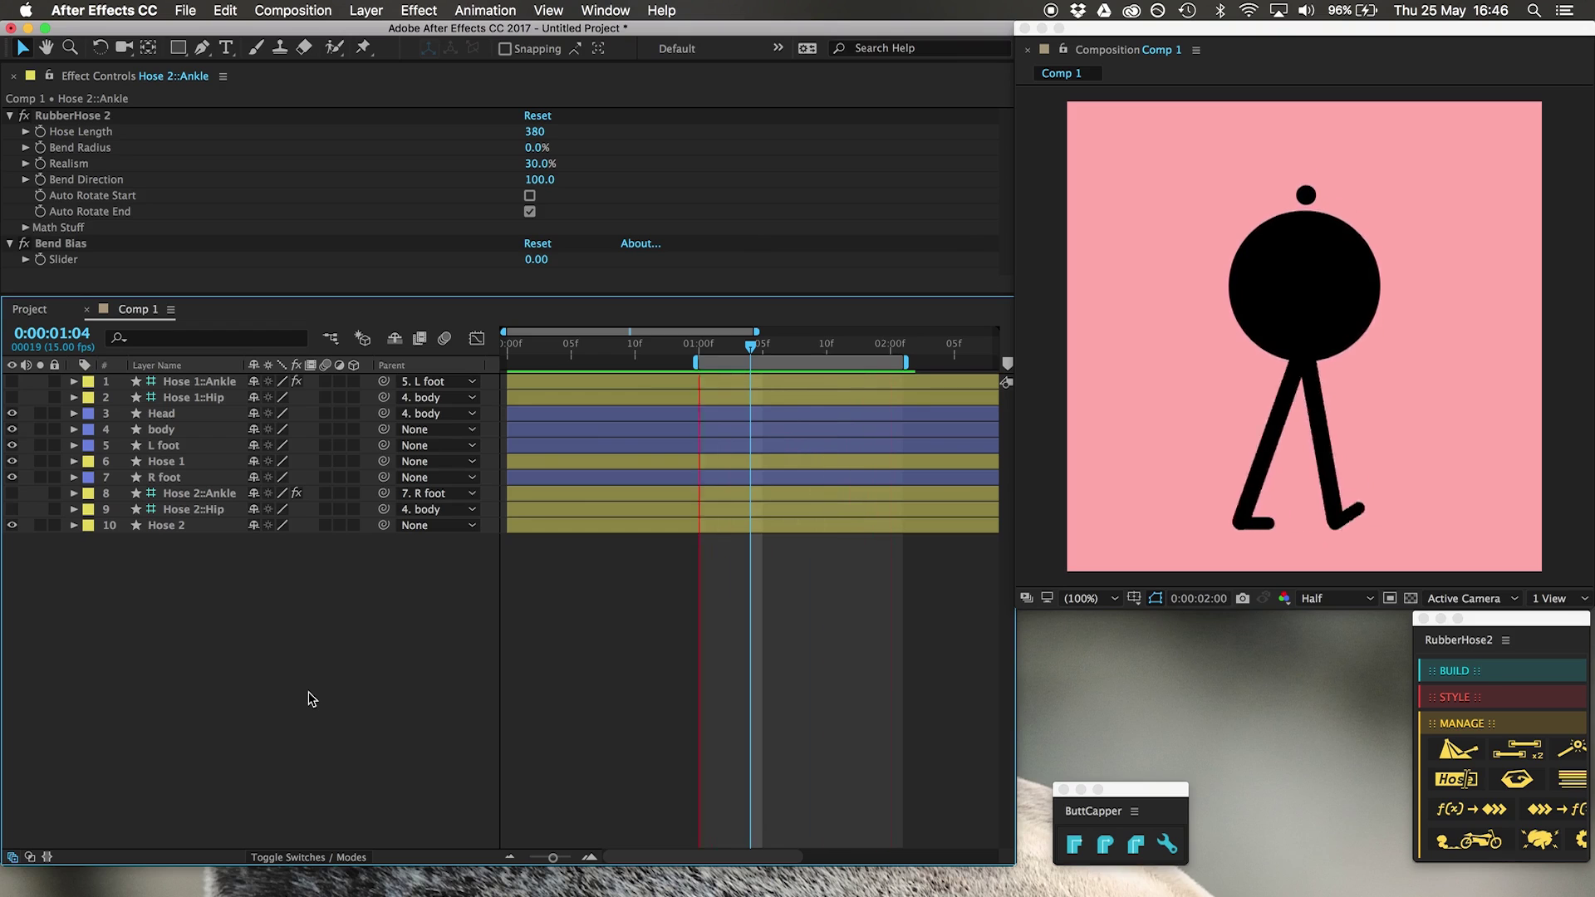
Shift all of the body layer's Position keyframes horizontally to an X value of 484.0 and preview the walk.
{"action": "left_click", "coordinate": [176, 430]}
{"action": "key", "text": "p"}
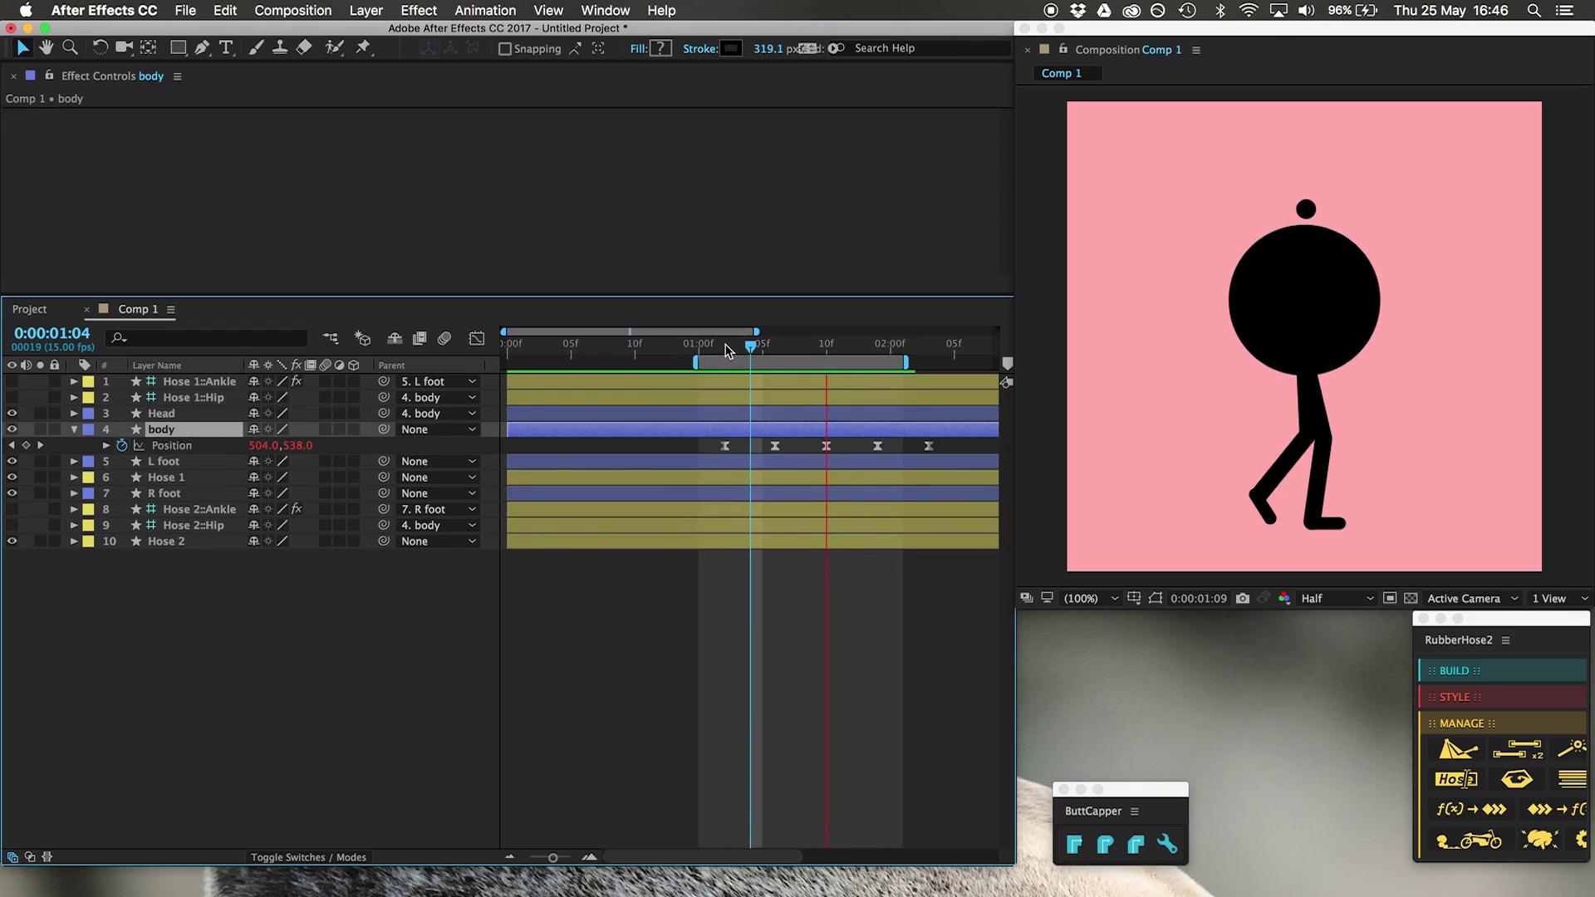
{"action": "left_click", "coordinate": [725, 349]}
{"action": "left_click", "coordinate": [174, 447]}
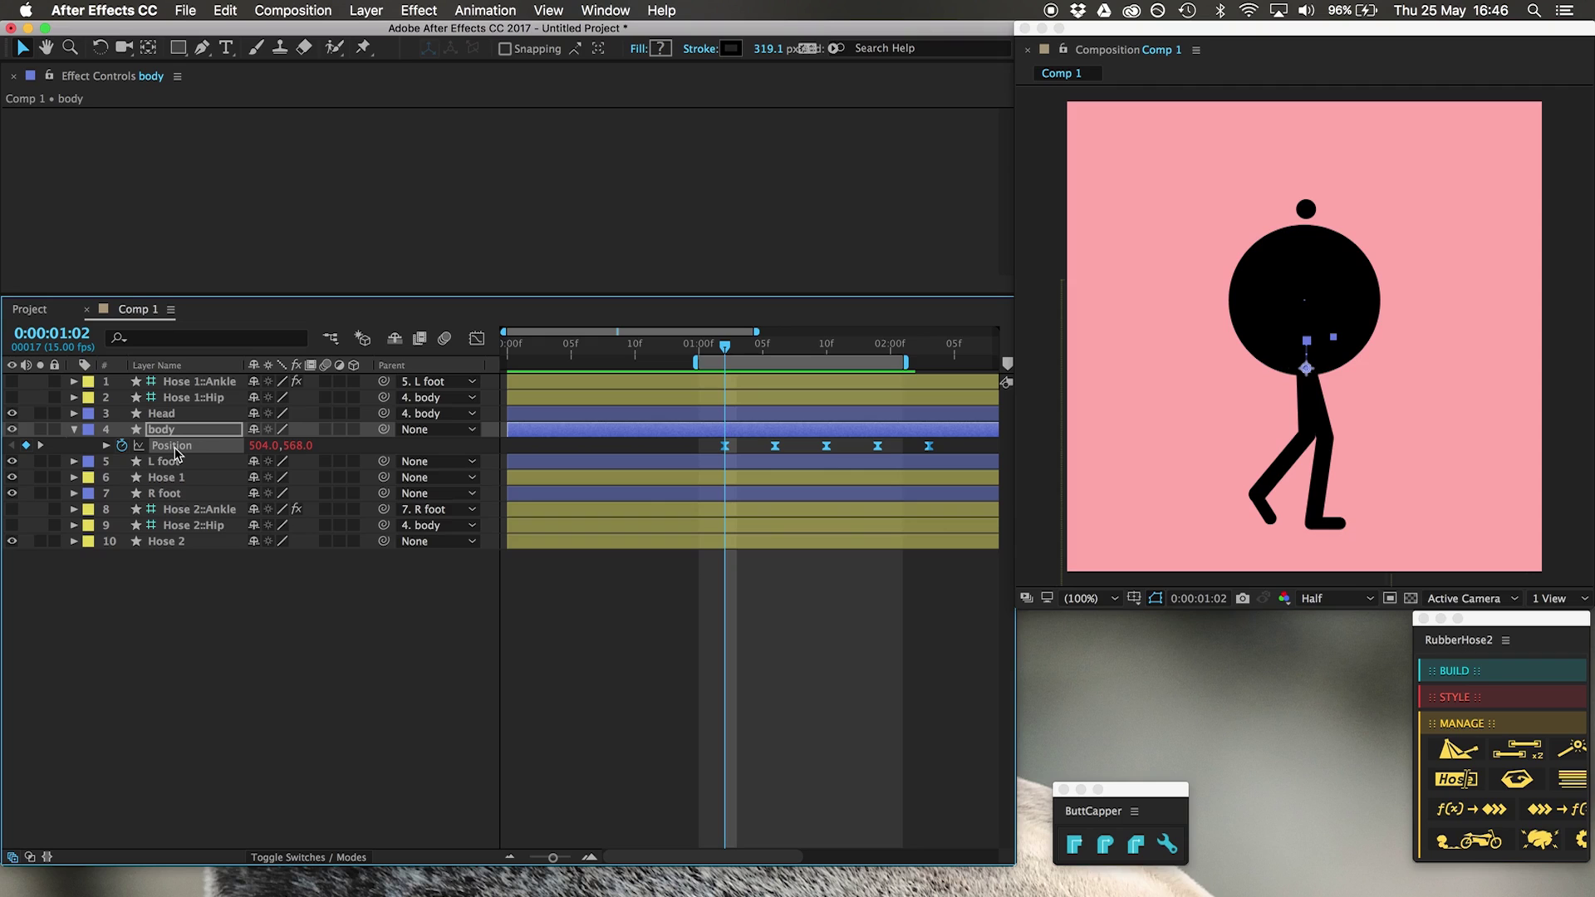
{"action": "left_click", "coordinate": [295, 835]}
{"action": "key", "text": "space"}
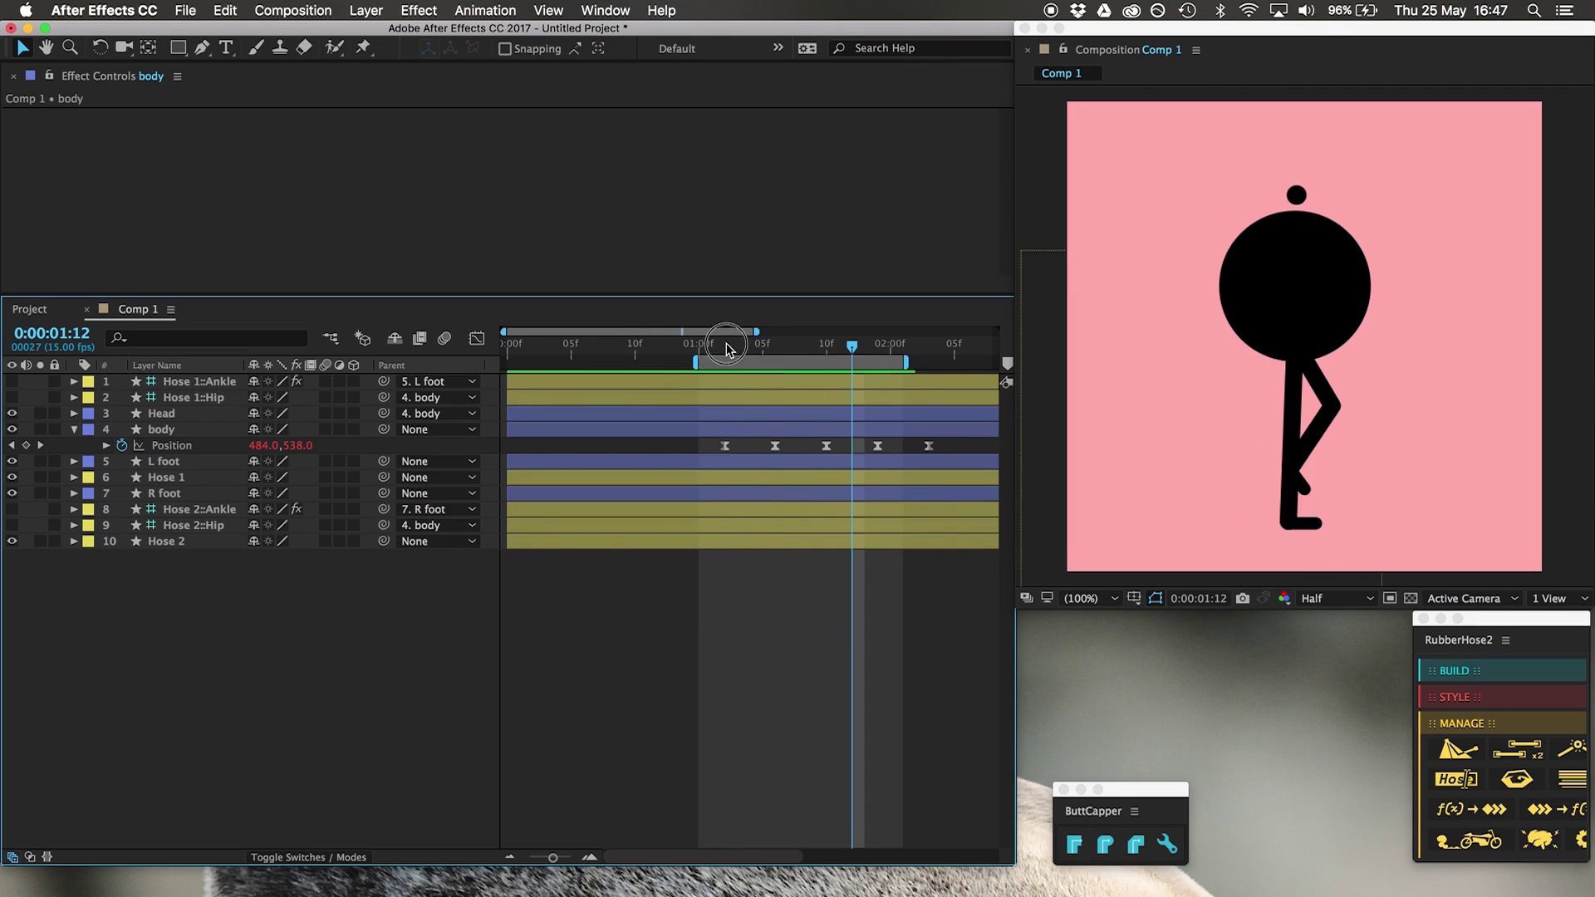
At 0:00:01:02, draw a straight vertical arm line with the Pen tool from the body's center down to the upper legs.
{"action": "left_click", "coordinate": [726, 347]}
{"action": "left_click", "coordinate": [202, 50]}
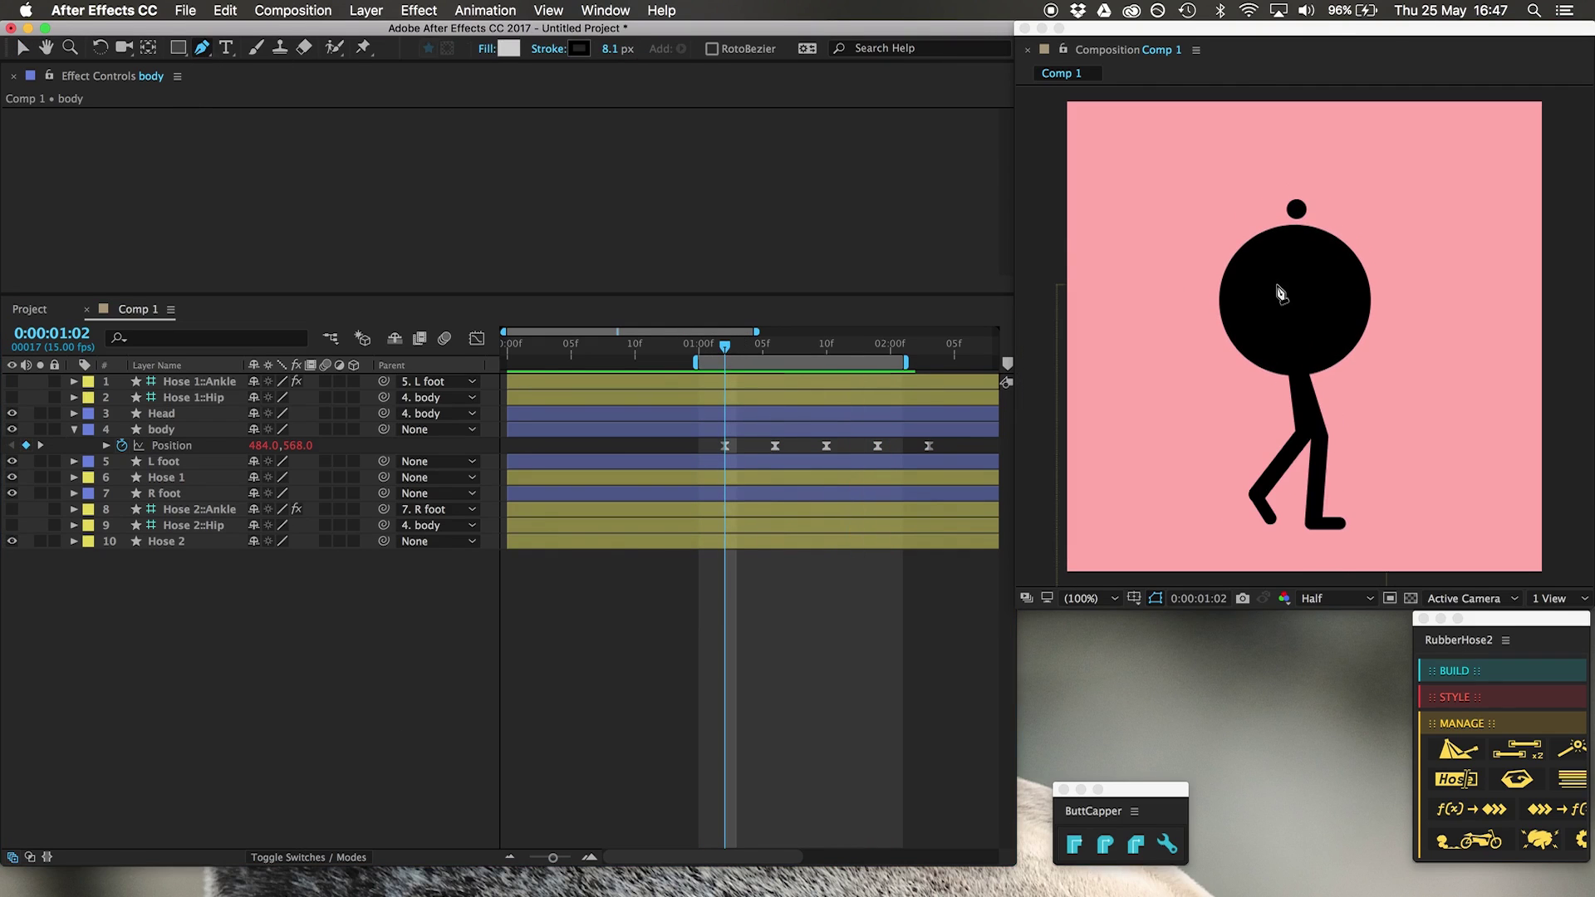
{"action": "left_click", "coordinate": [1293, 285]}
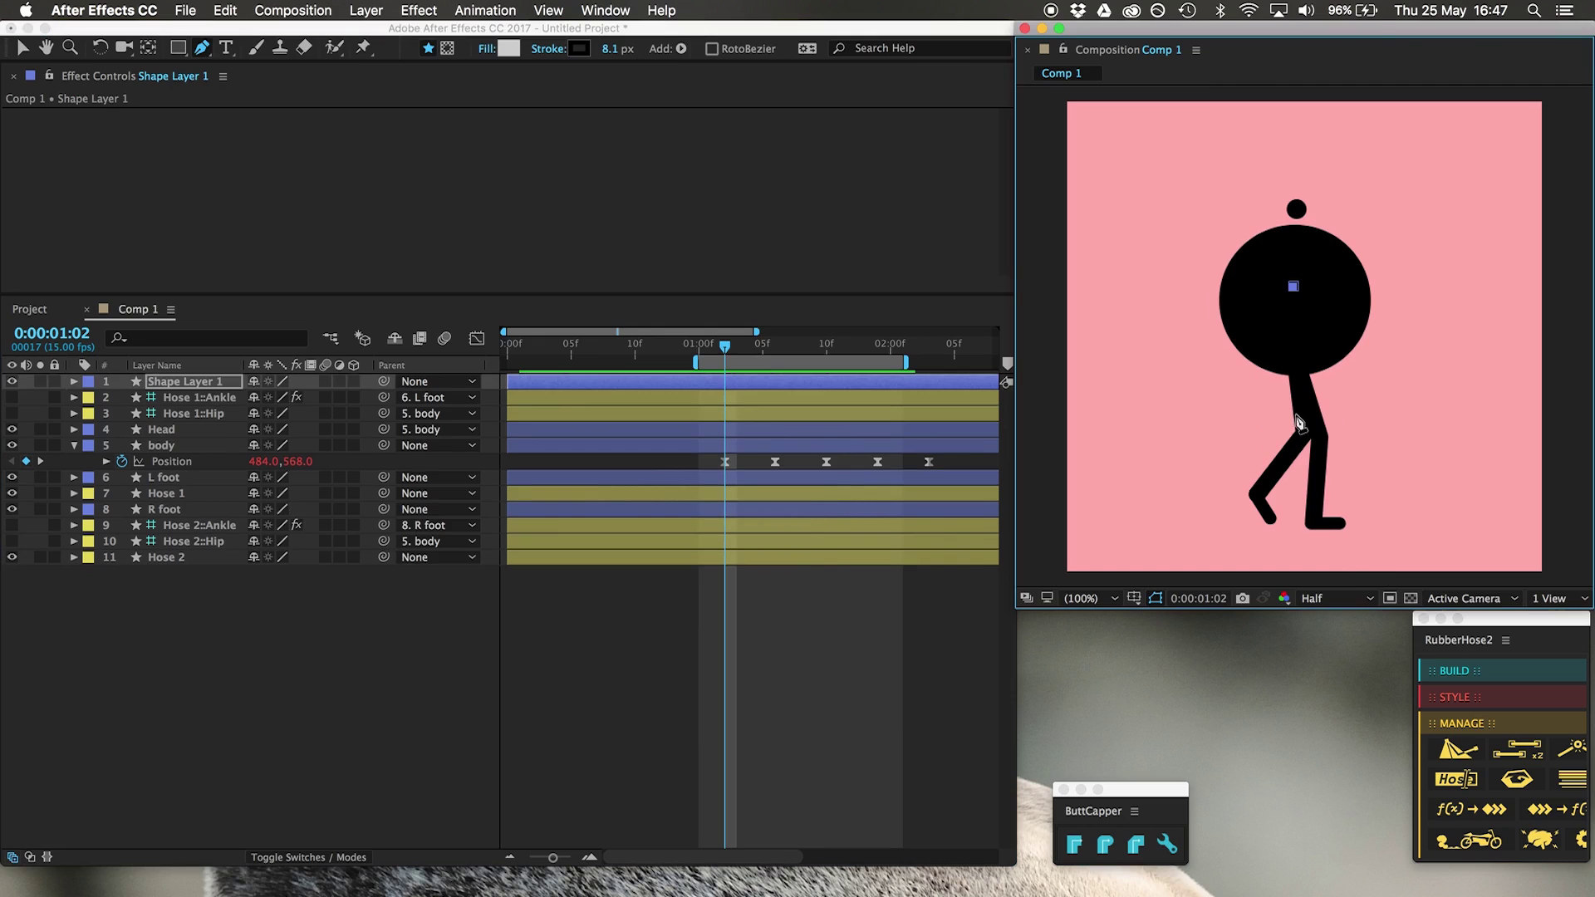
{"action": "left_click", "coordinate": [213, 385]}
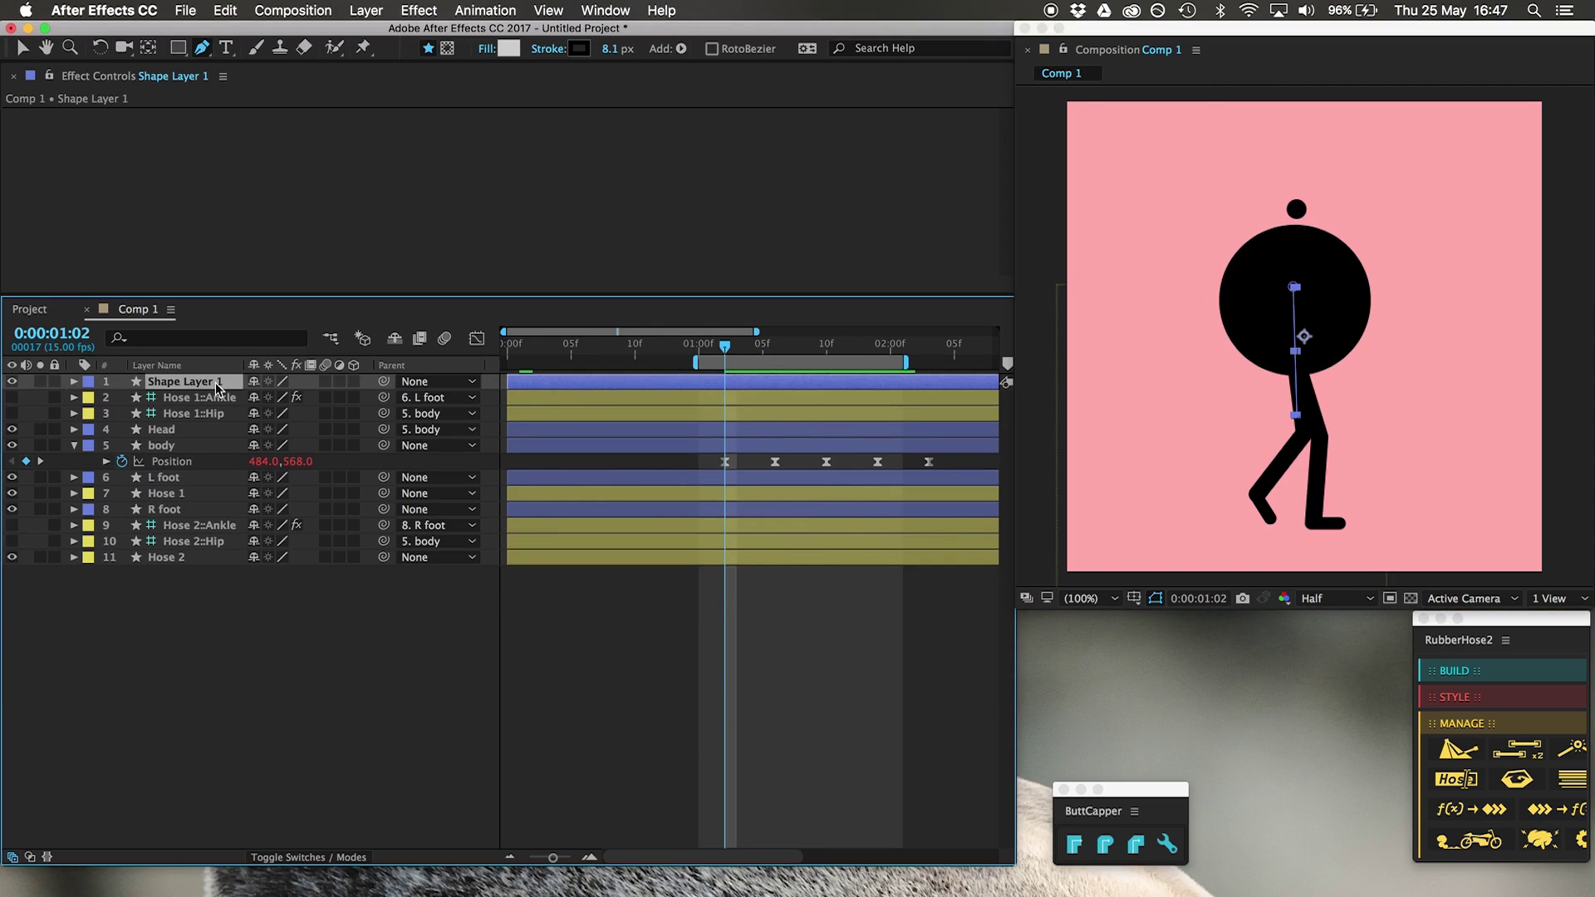
Set the arm line's stroke color to bright green and its stroke width to 49.1.
{"action": "key", "text": "u"}
{"action": "key", "text": "u"}
{"action": "left_click", "coordinate": [147, 515]}
{"action": "key", "text": "Delete"}
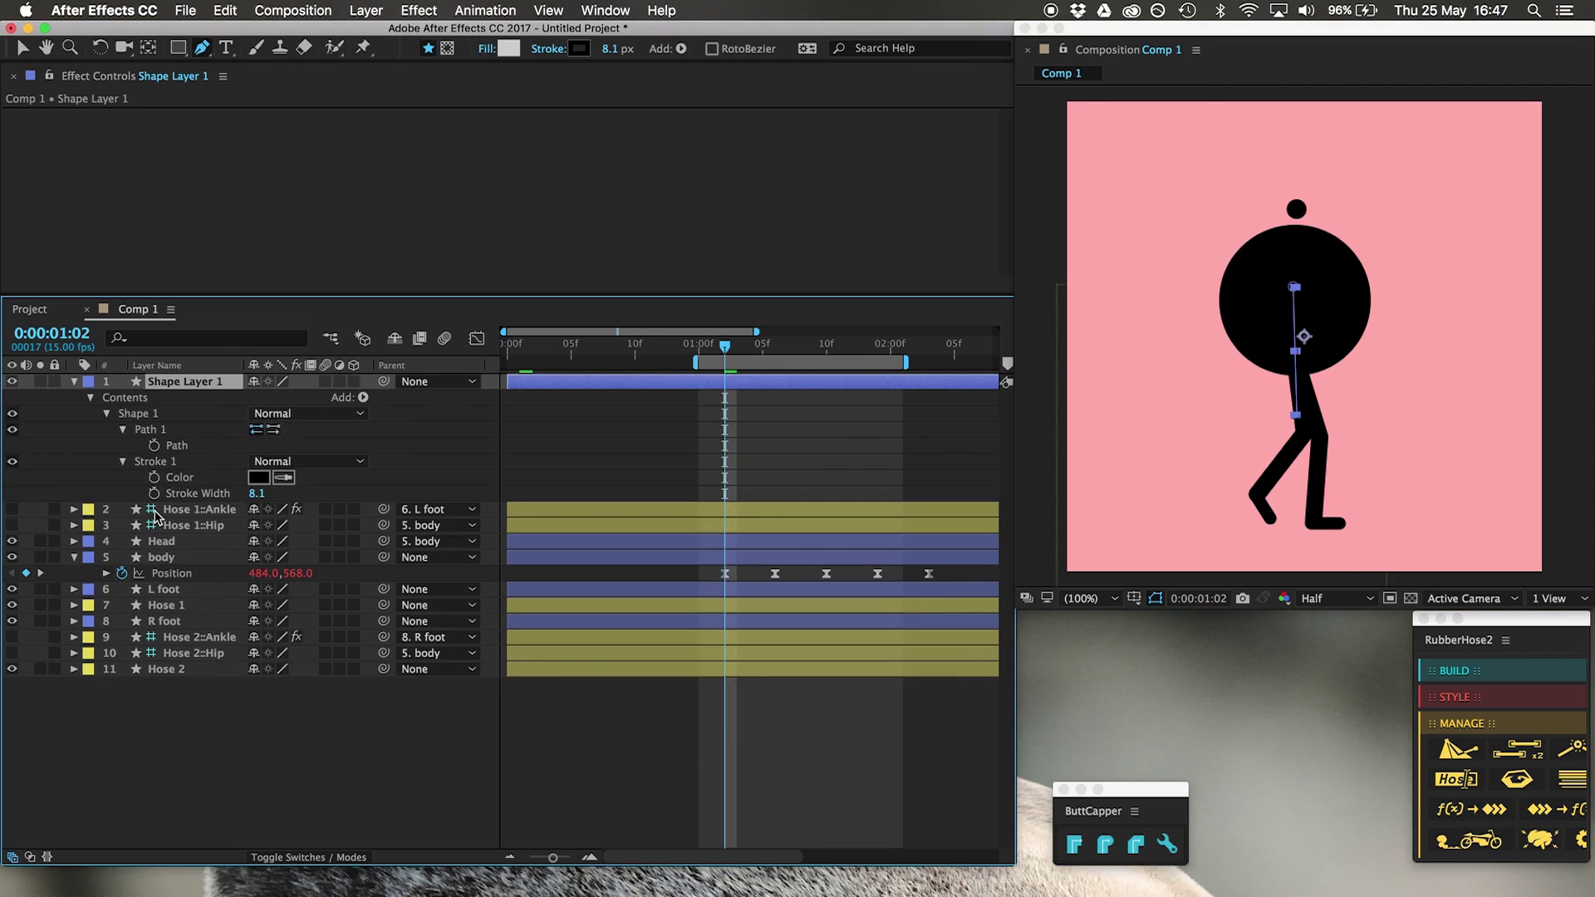
{"action": "left_click", "coordinate": [258, 476]}
{"action": "left_click", "coordinate": [597, 257]}
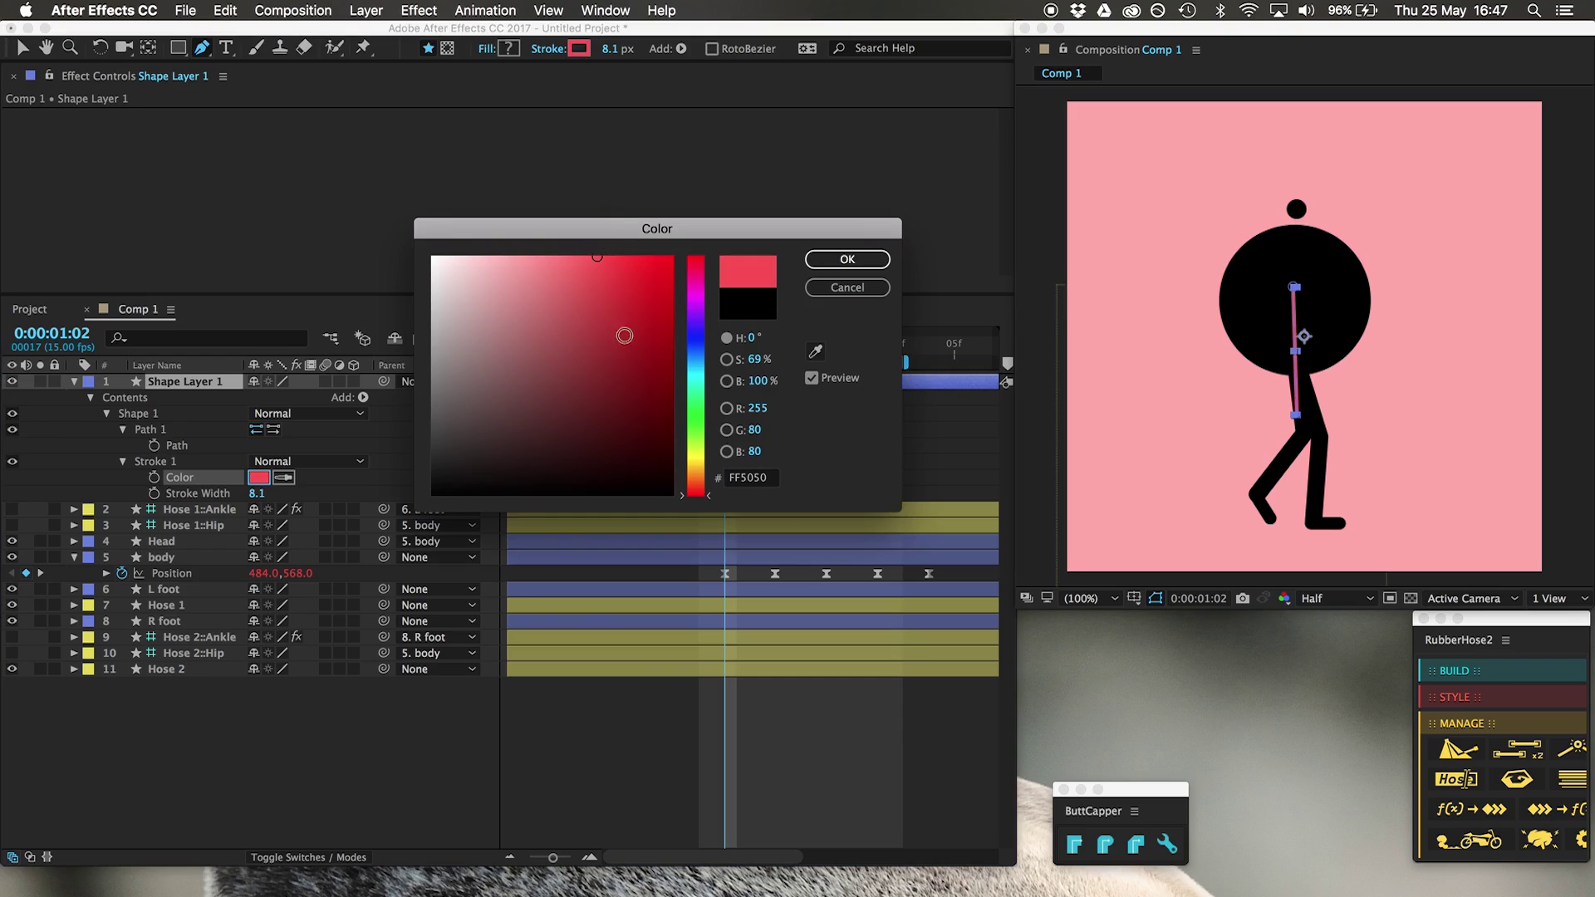
{"action": "left_click_drag", "start_coordinate": [698, 339], "coordinate": [698, 424]}
{"action": "key", "text": "Return"}
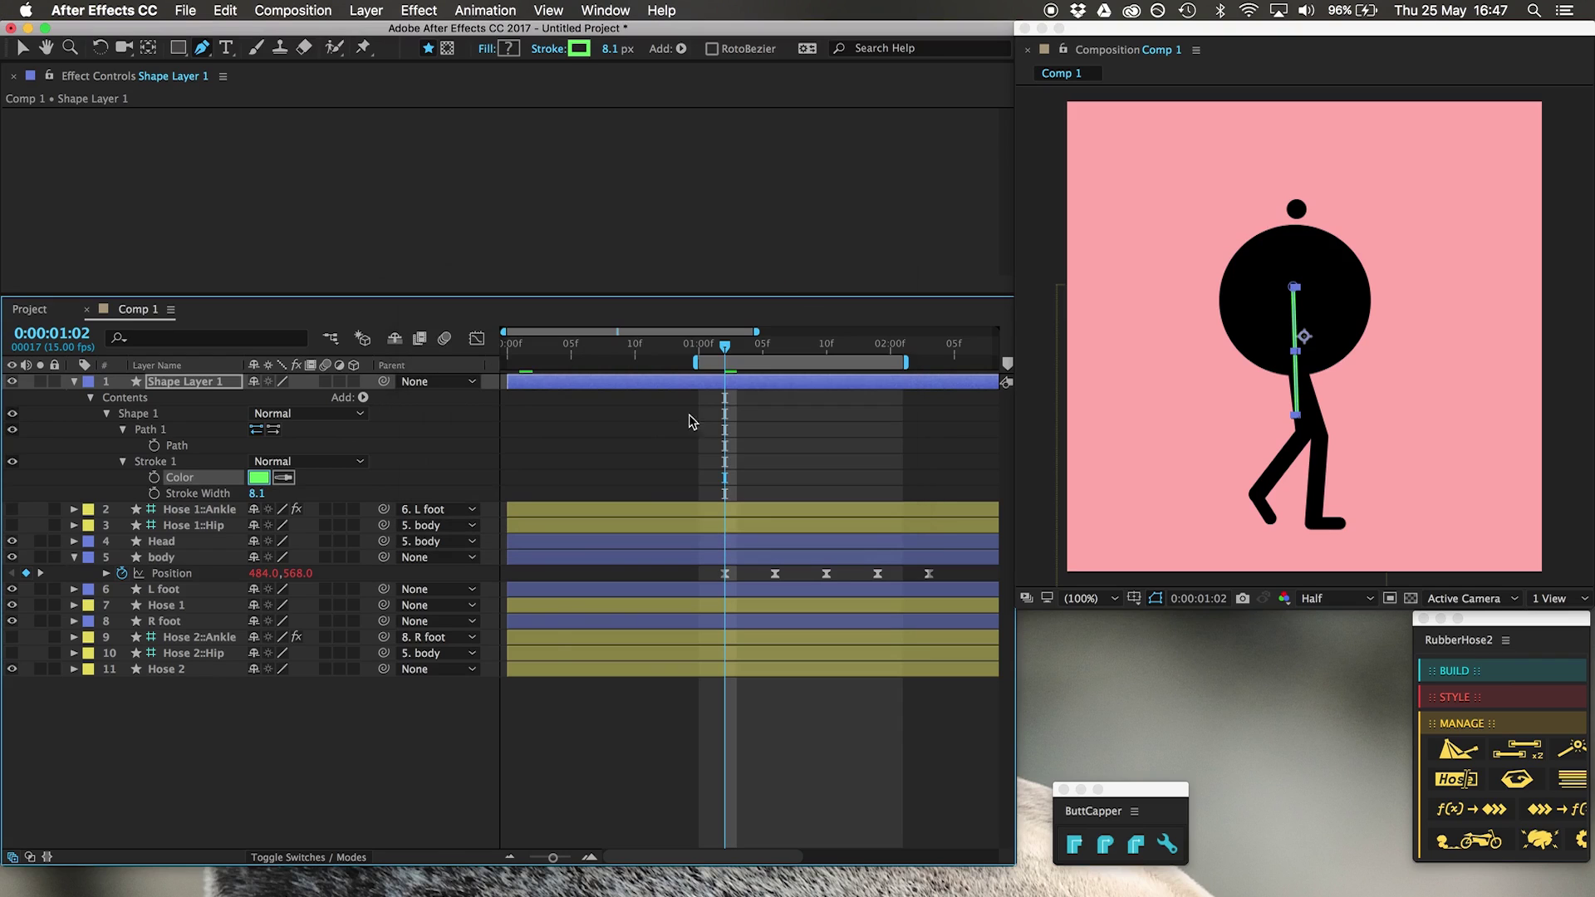
{"action": "left_click_drag", "start_coordinate": [258, 505], "coordinate": [316, 499]}
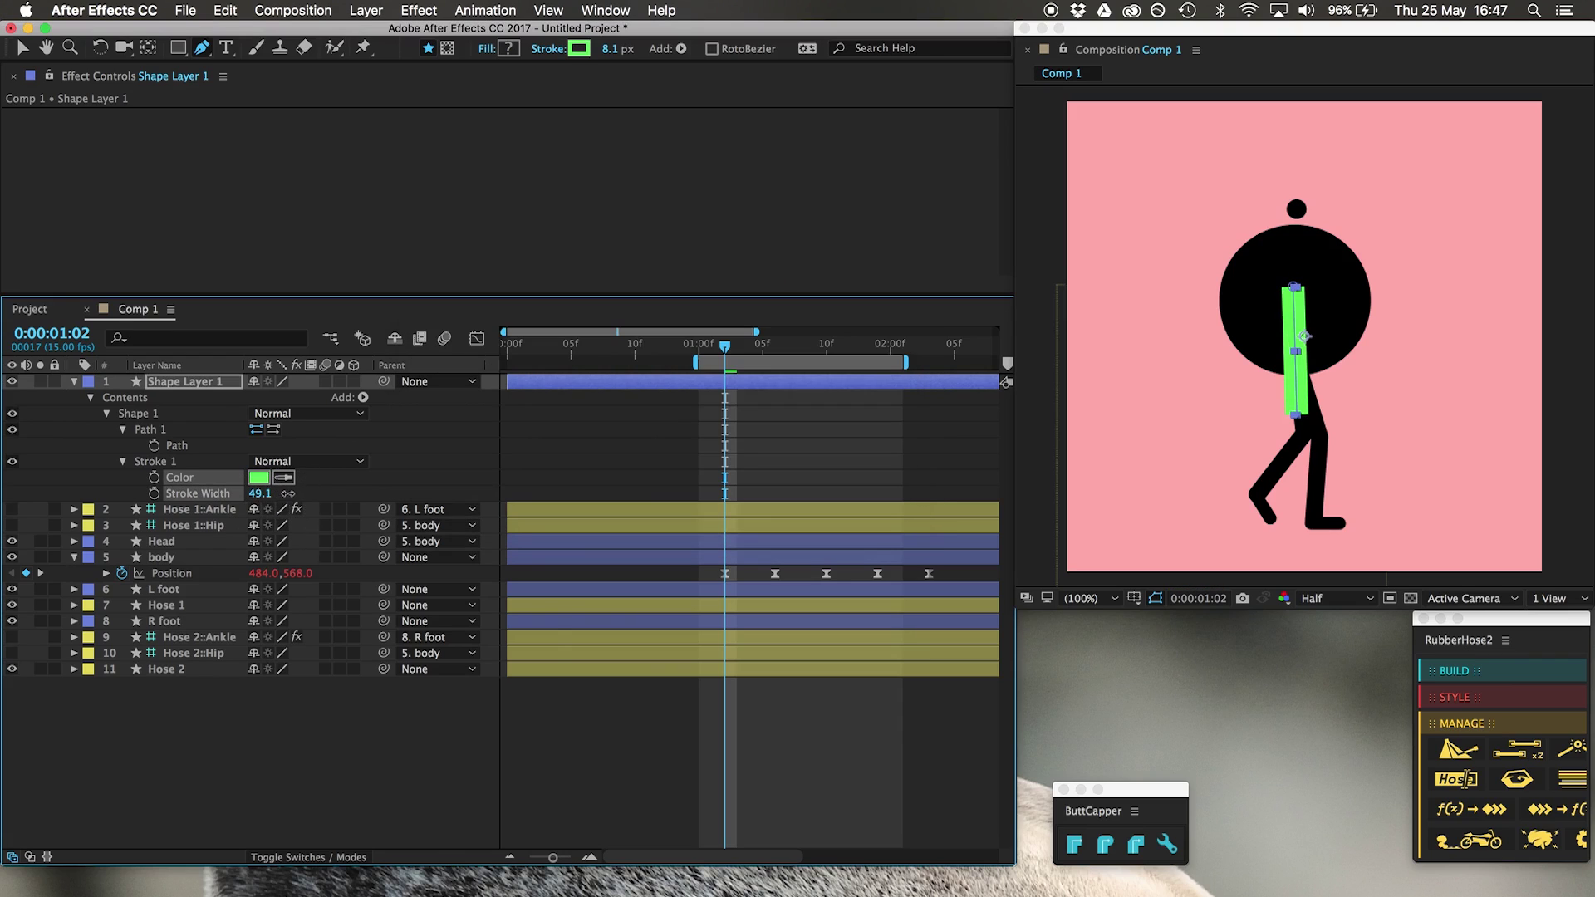
Give the arm line round caps with ButtCapper and move Shape Layer 1's anchor point to the line's upper end.
{"action": "left_click", "coordinate": [1106, 846]}
{"action": "left_click_drag", "start_coordinate": [332, 564], "coordinate": [80, 422]}
{"action": "left_click", "coordinate": [174, 381]}
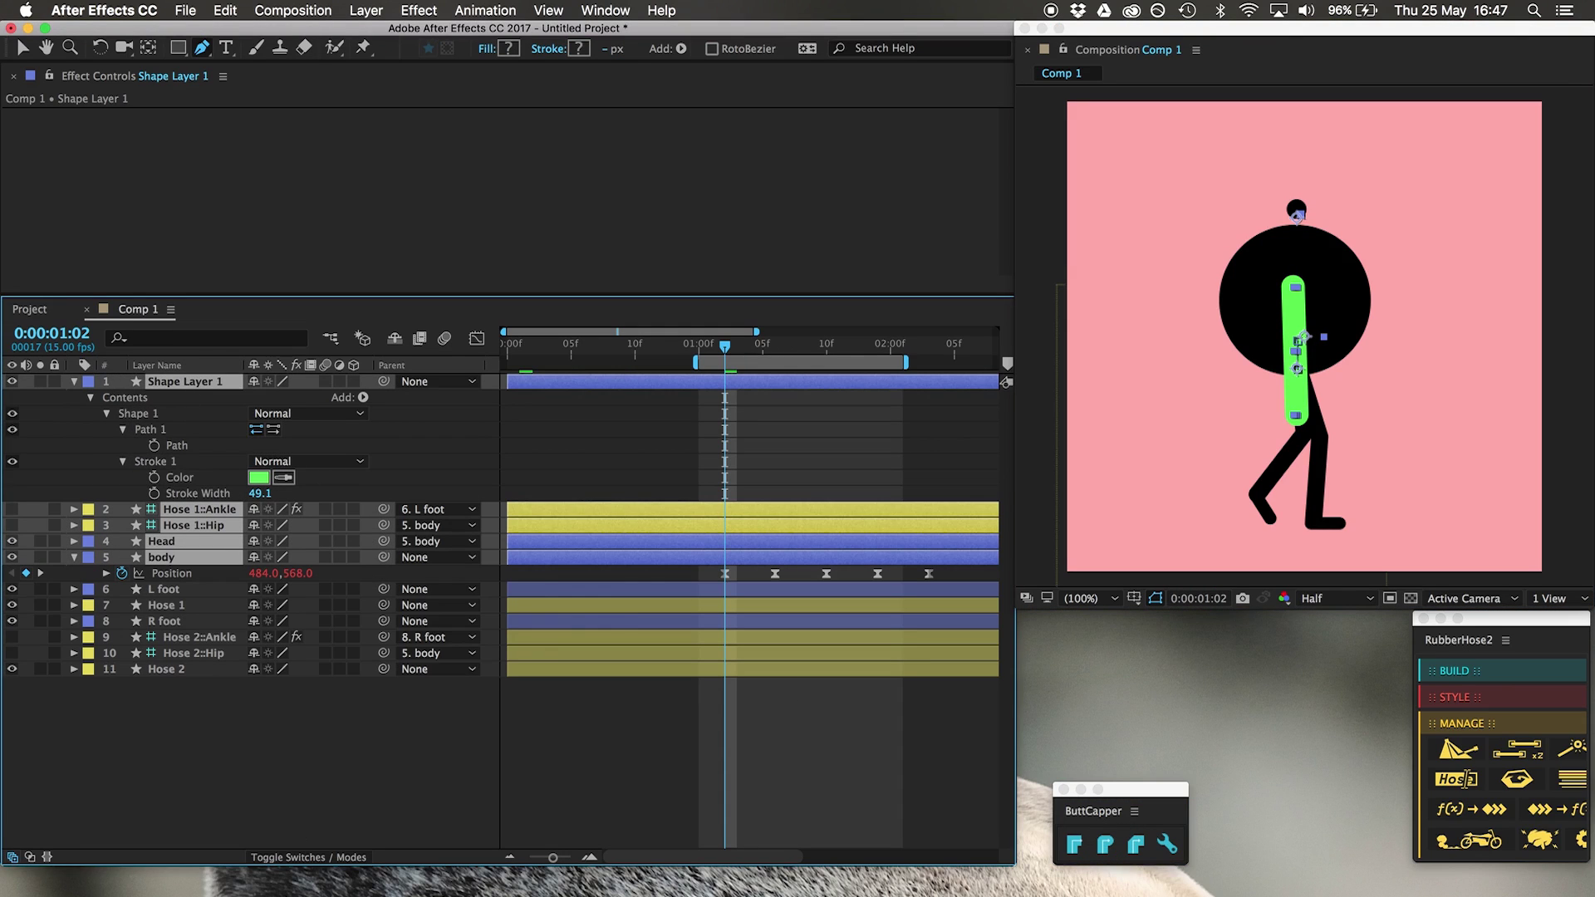
{"action": "left_click", "coordinate": [214, 730]}
{"action": "left_click", "coordinate": [200, 389]}
{"action": "key", "text": "y"}
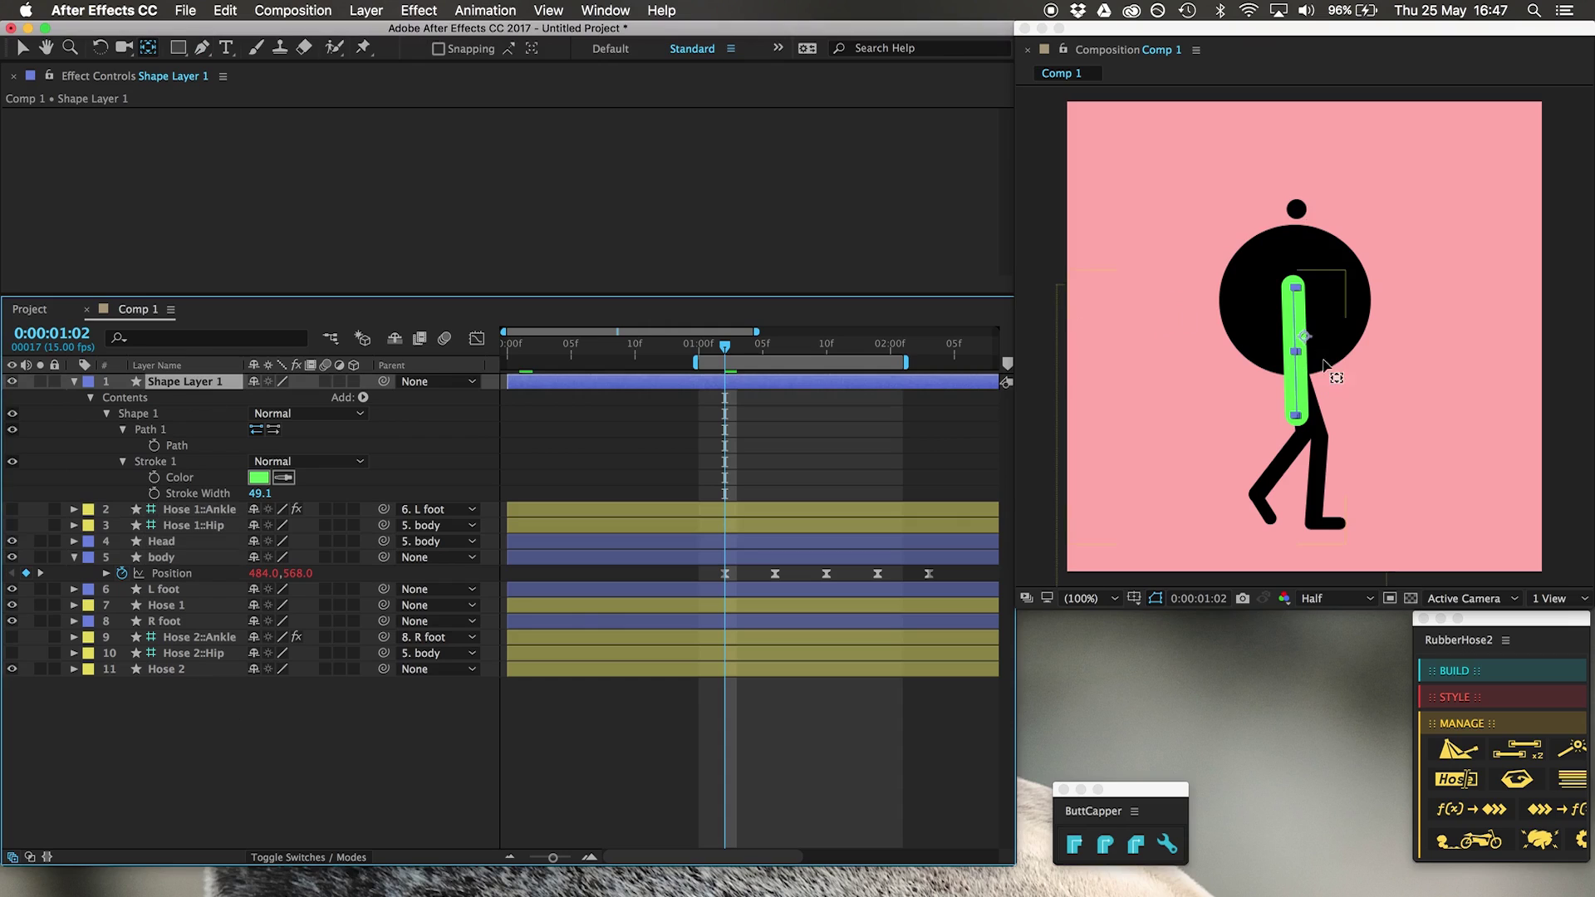
{"action": "left_click", "coordinate": [1306, 338]}
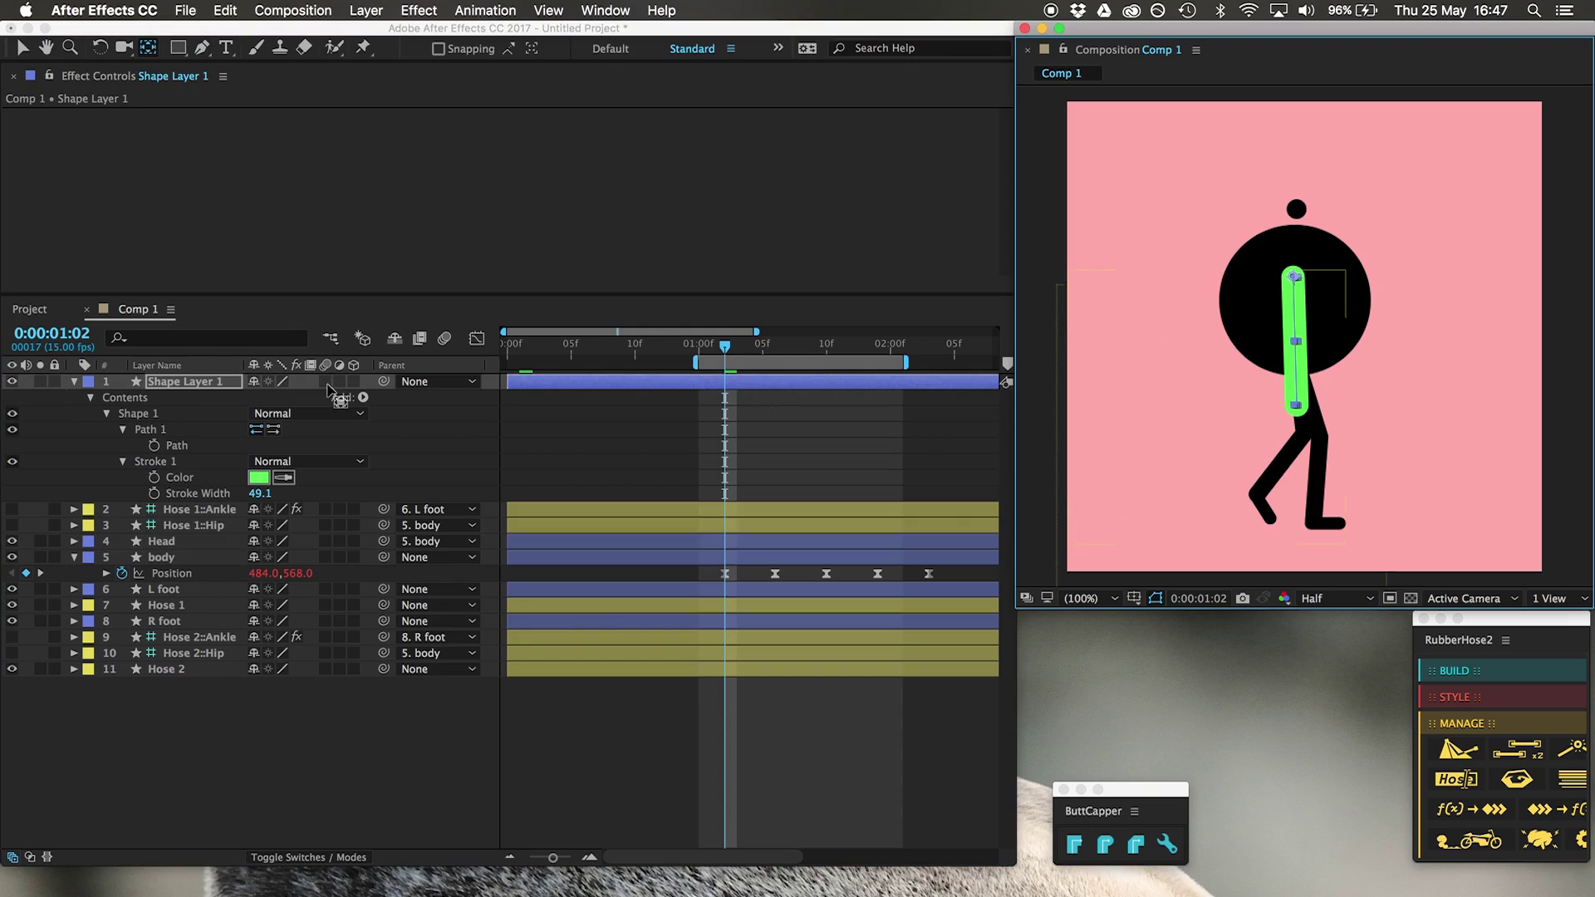
Change the arm line's stroke color to dark gray.
{"action": "left_click", "coordinate": [259, 478]}
{"action": "left_click_drag", "start_coordinate": [482, 400], "coordinate": [392, 424]}
{"action": "key", "text": "Return"}
Start keyframing Shape Layer 1's Rotation at 0:00:01:02 and set it to -31° at 0:00:01:10.
{"action": "left_click", "coordinate": [220, 384]}
{"action": "key", "text": "r"}
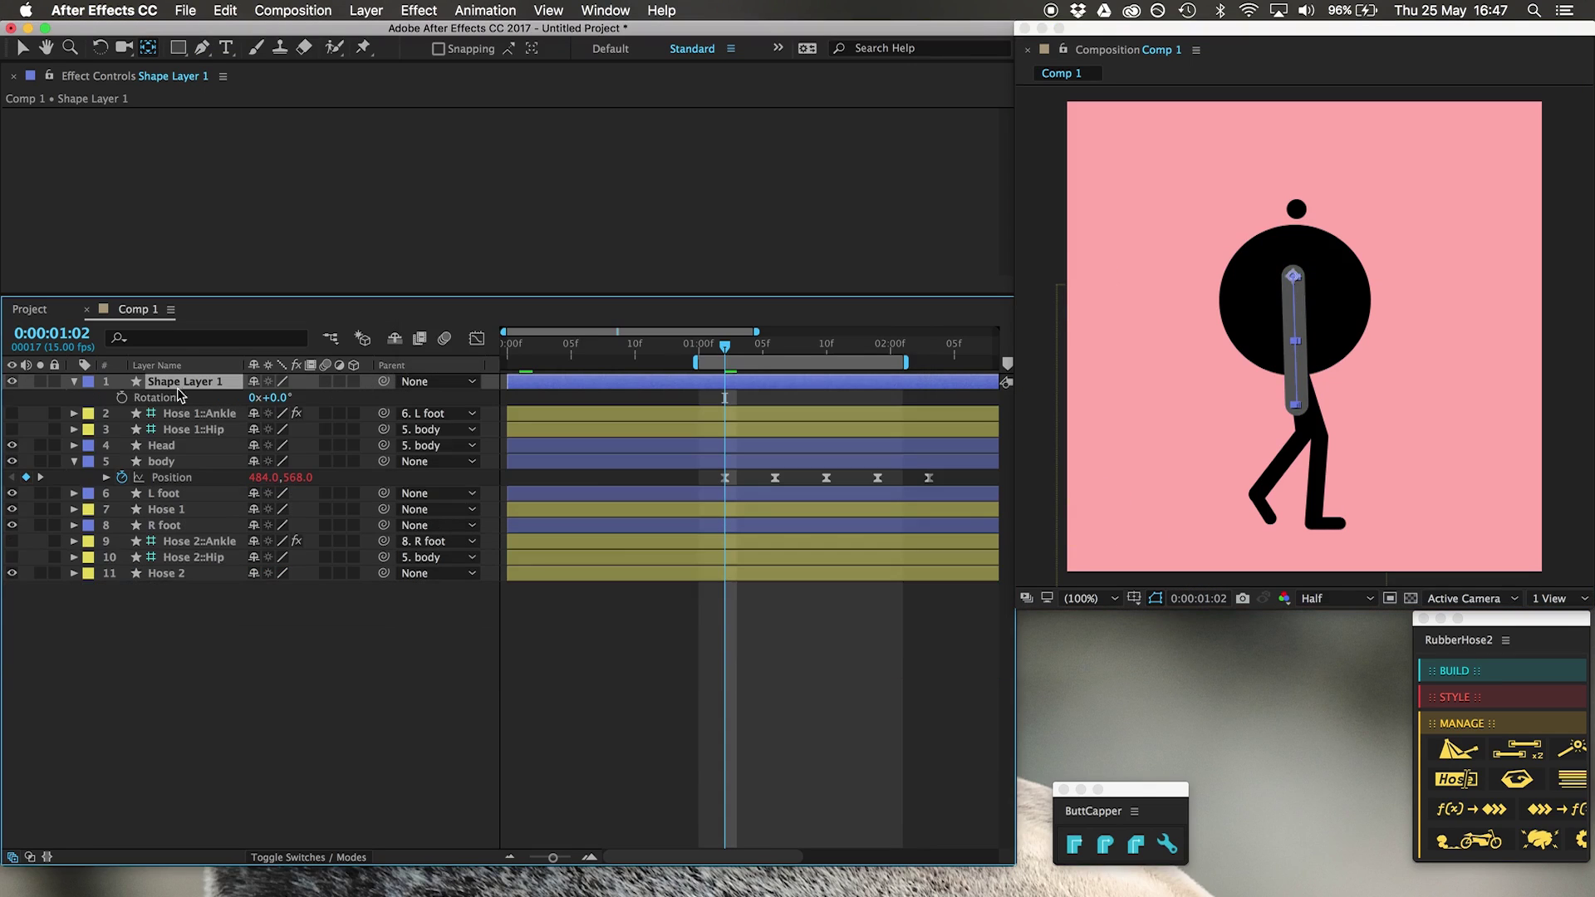
{"action": "left_click", "coordinate": [122, 397]}
{"action": "left_click", "coordinate": [825, 347]}
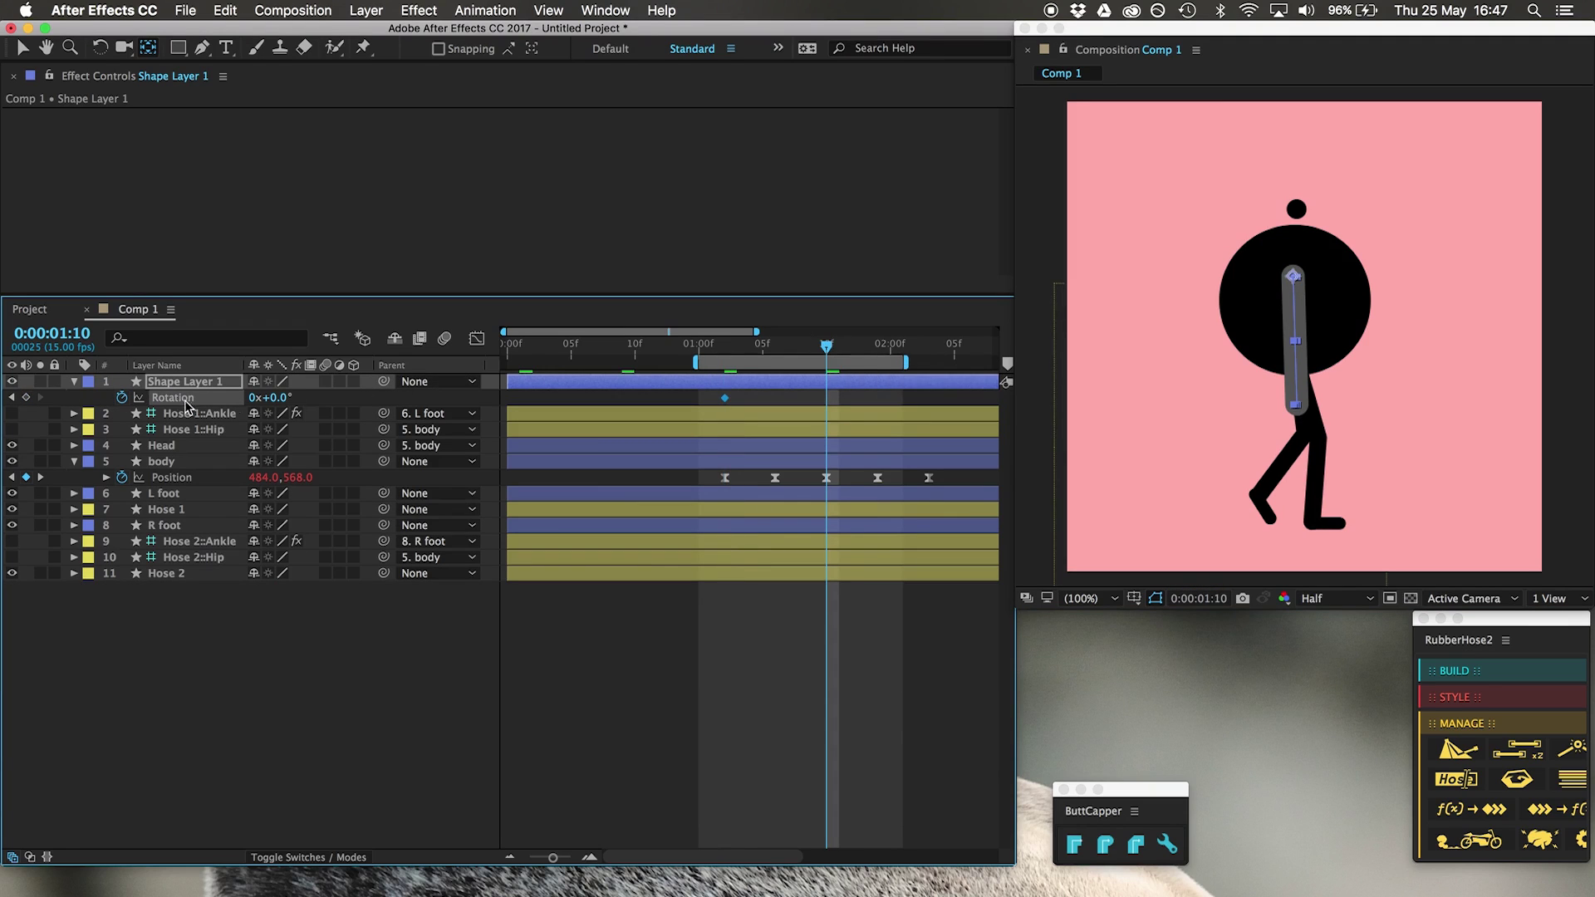
{"action": "mouse_move", "coordinate": [278, 404]}
{"action": "left_mouse_down"}
{"action": "mouse_move", "coordinate": [218, 402]}
{"action": "mouse_move", "coordinate": [247, 400]}
{"action": "left_mouse_up"}
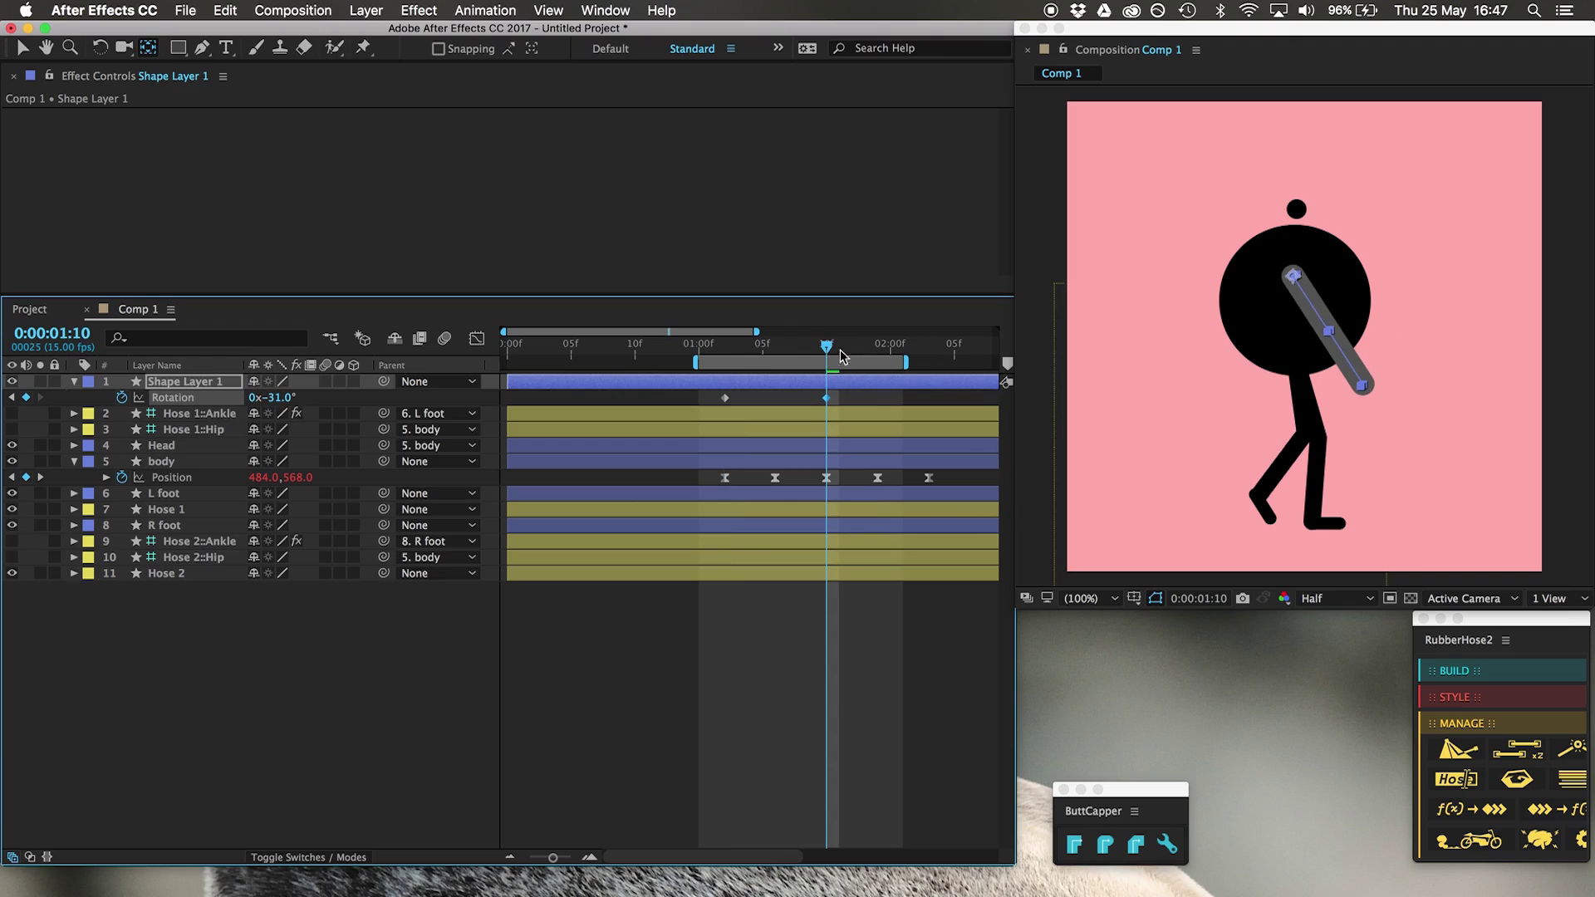
Set the arm's Rotation to 26° at 0:00:01:02, repeat that keyframe at 0:00:02:03, and easy-ease the Rotation keyframes.
{"action": "left_click", "coordinate": [725, 346]}
{"action": "left_click_drag", "start_coordinate": [280, 404], "coordinate": [281, 378]}
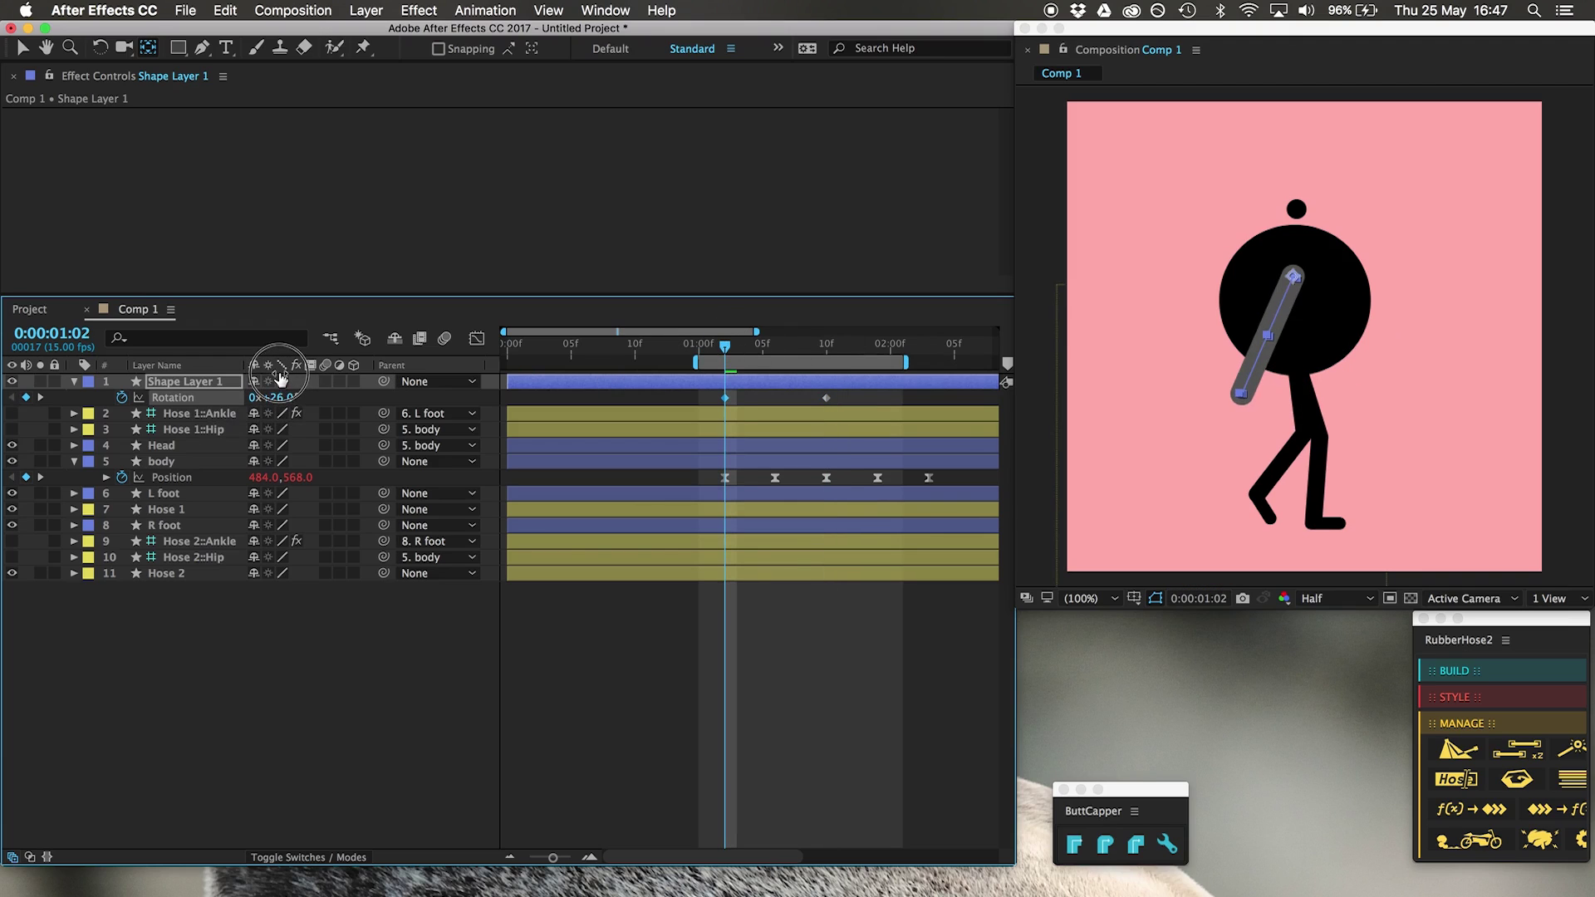
{"action": "left_click", "coordinate": [928, 351]}
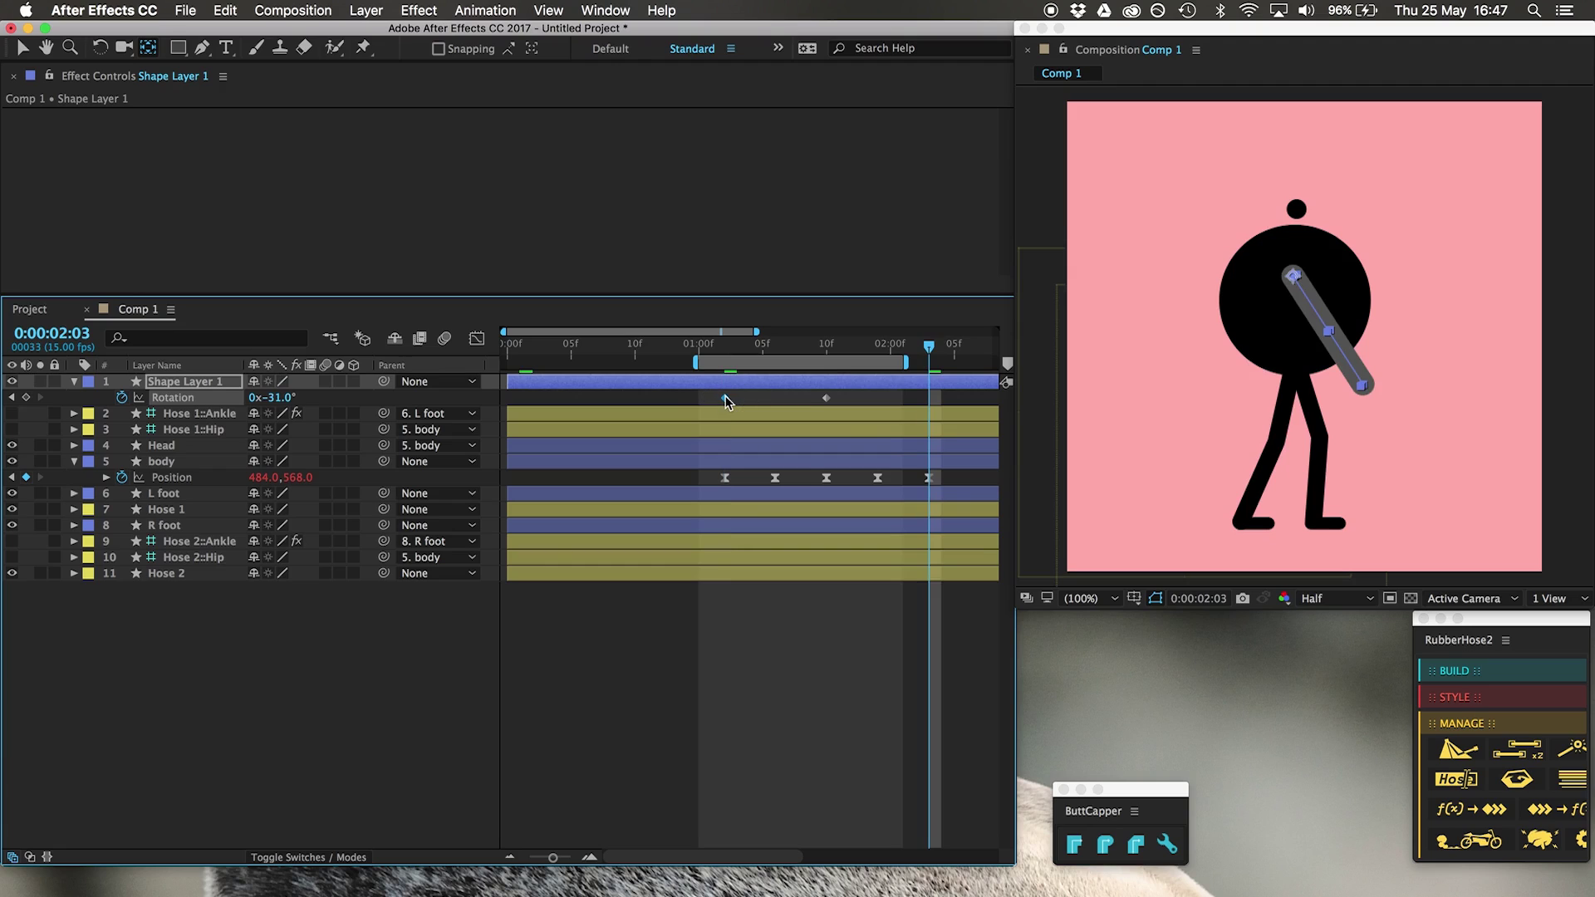
{"action": "left_click_drag", "start_coordinate": [946, 392], "coordinate": [647, 416]}
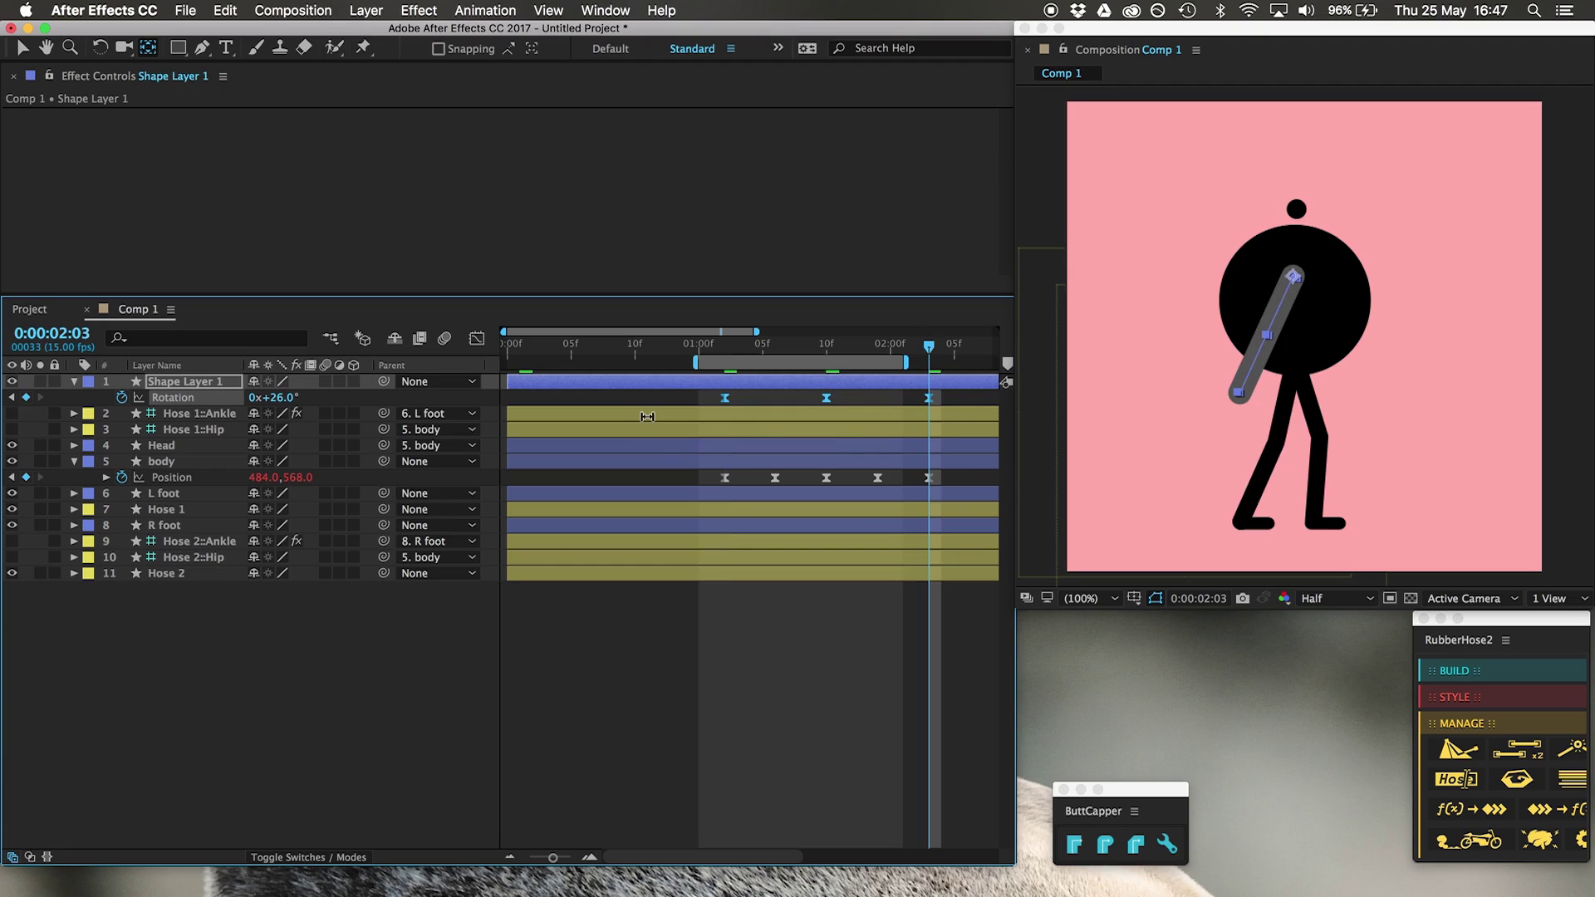
Add the expression loopIn("cycle") to Shape Layer 1's Rotation.
{"action": "left_click", "coordinate": [122, 398], "text": "alt"}
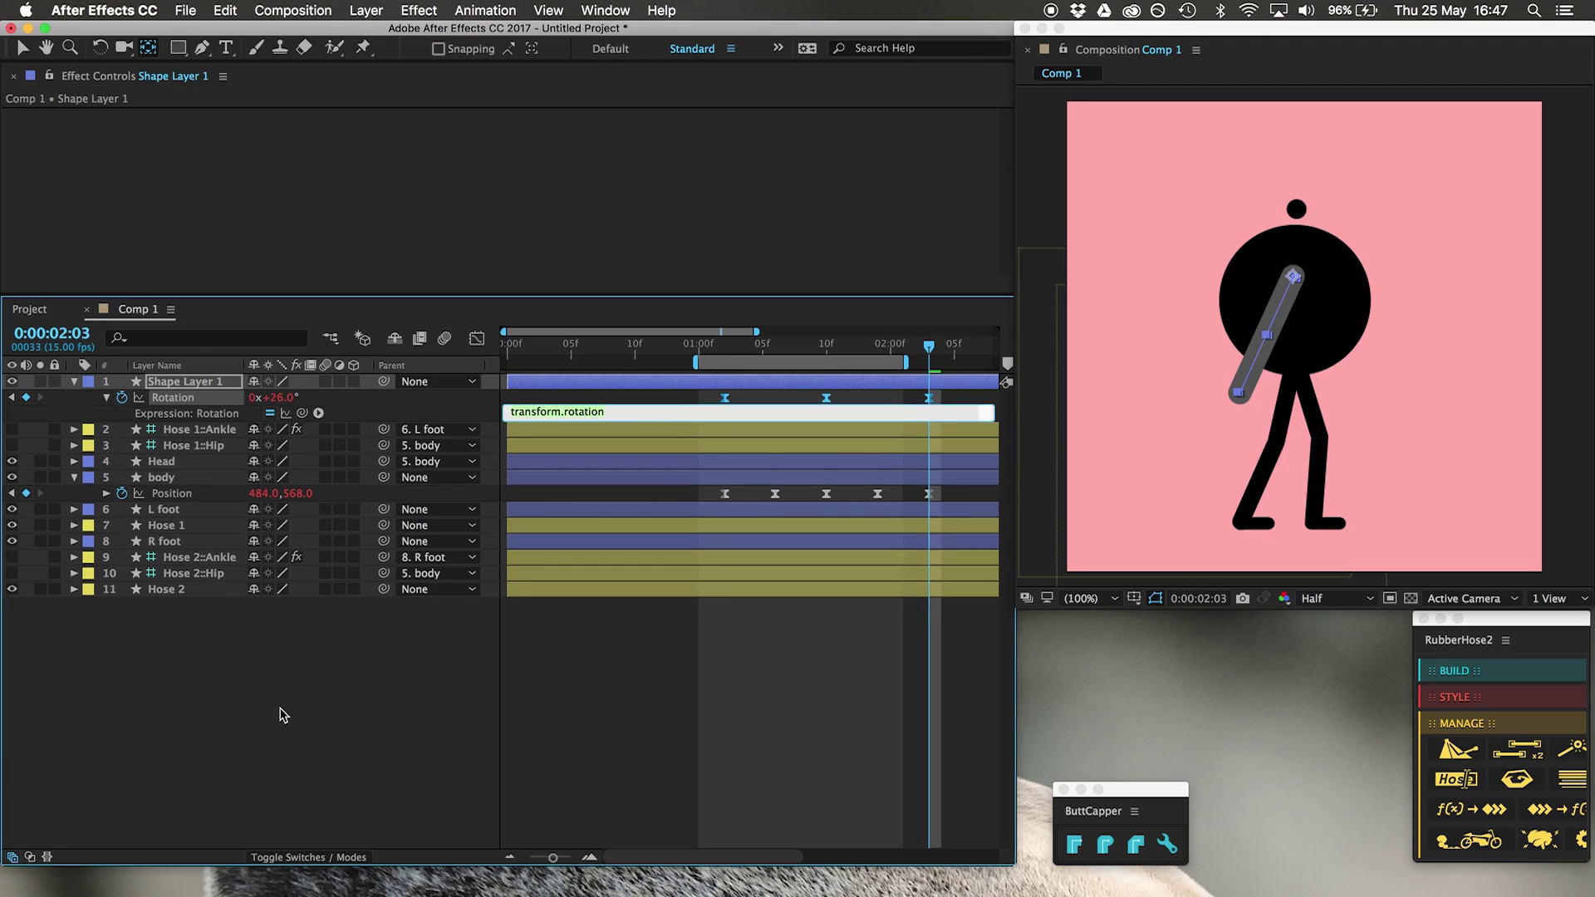
{"action": "type", "text": "oopIn("}
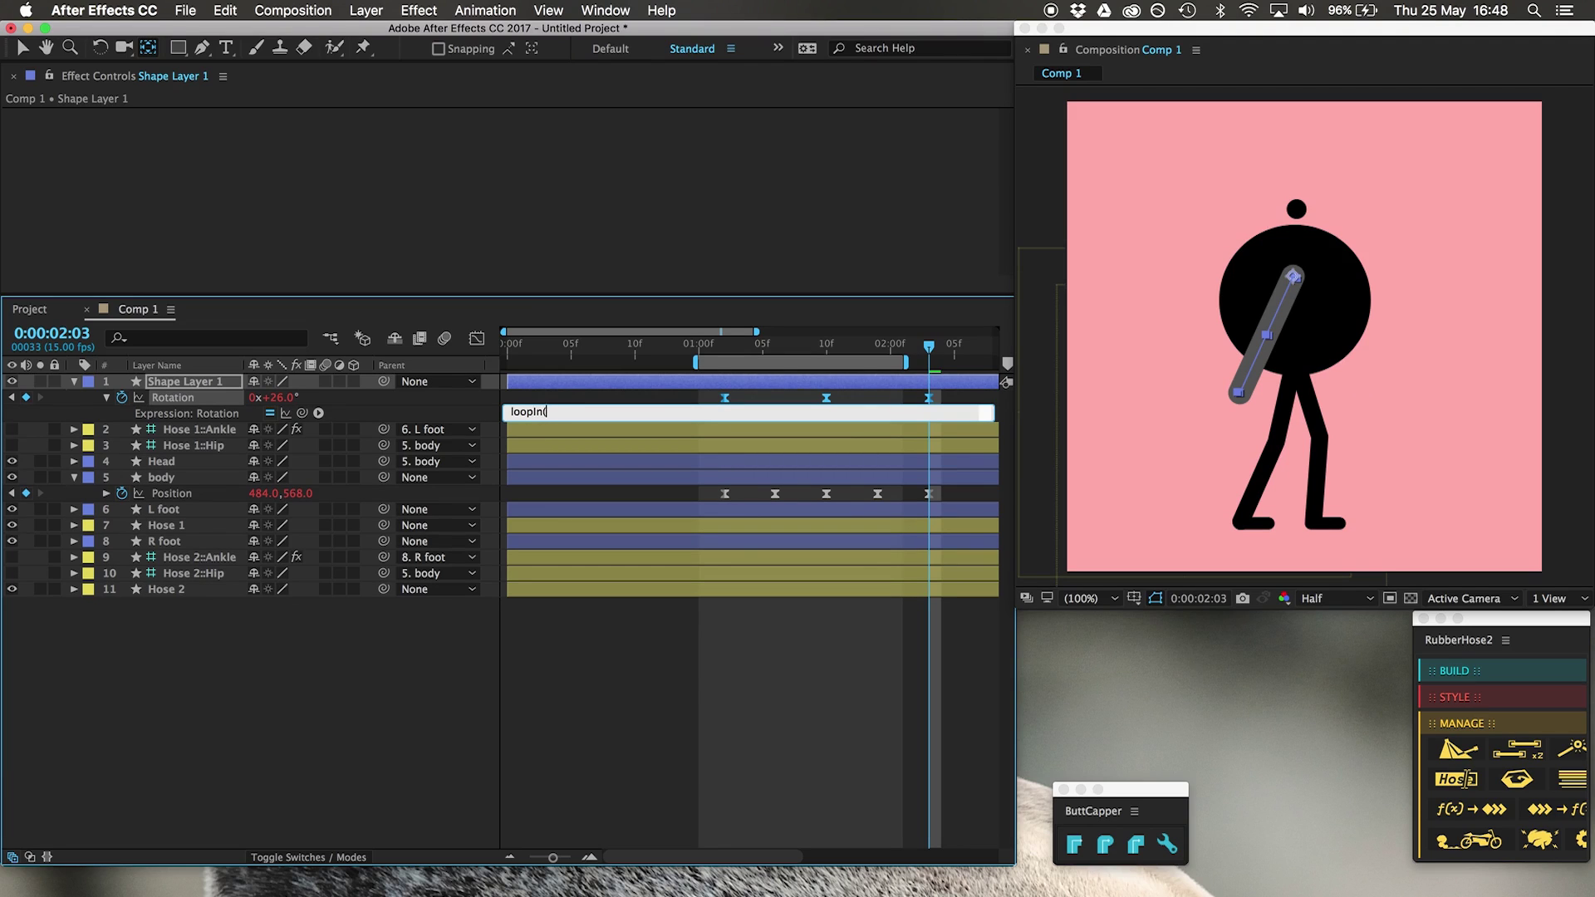
{"action": "type", "text": "\"cycle\")"}
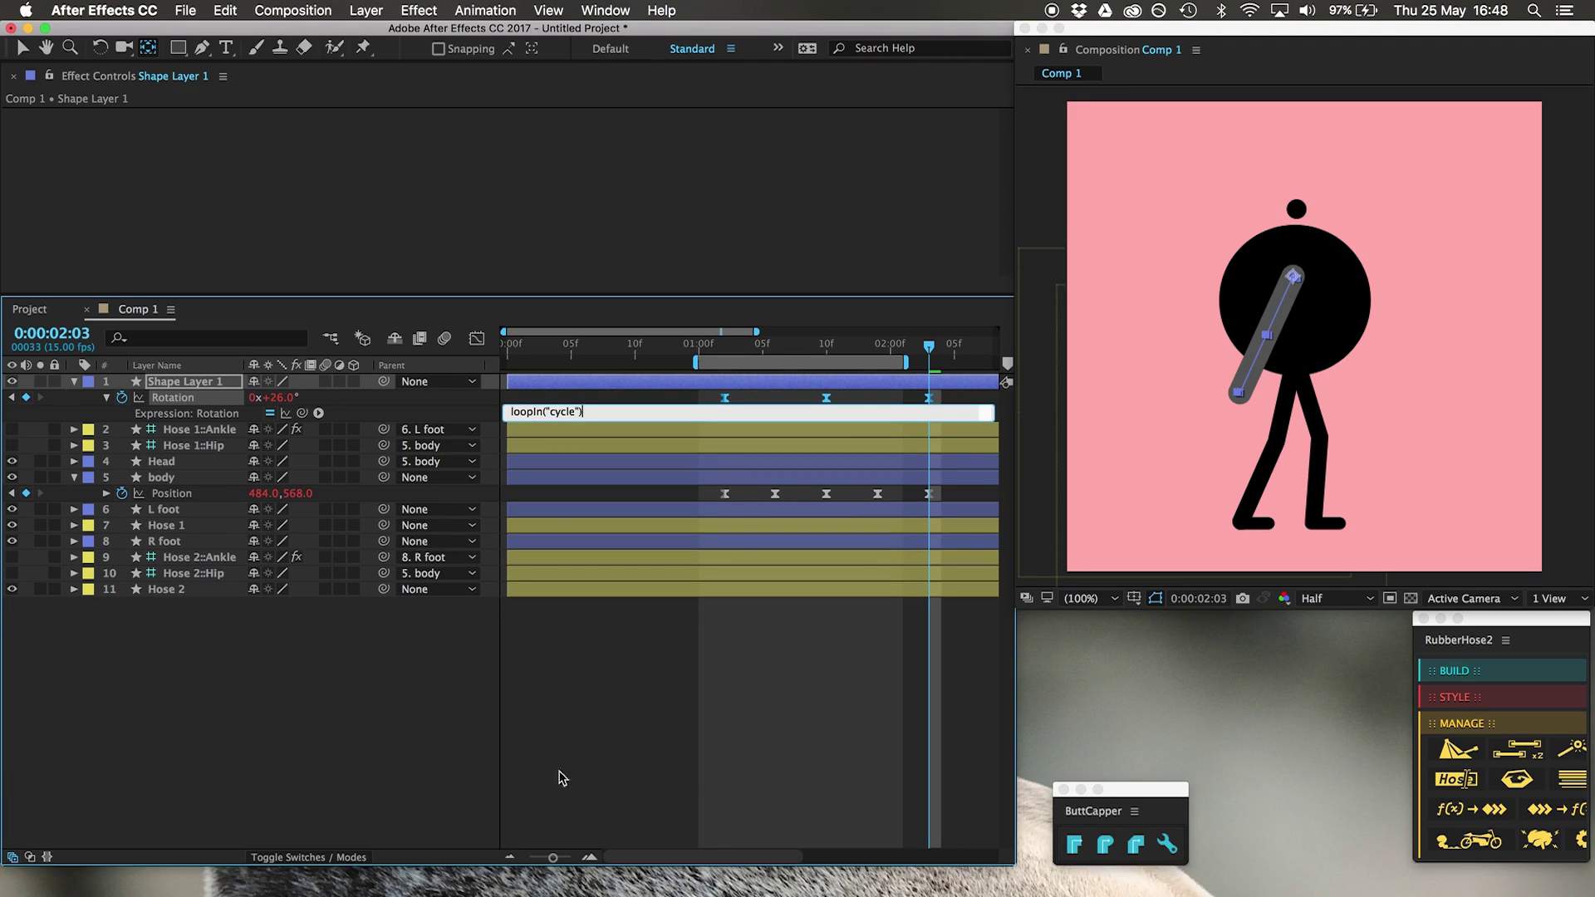
{"action": "left_click", "coordinate": [701, 723]}
Preview the arm swing and parent Shape Layer 1 to the body layer at 0:00:01:02.
{"action": "key", "text": "space"}
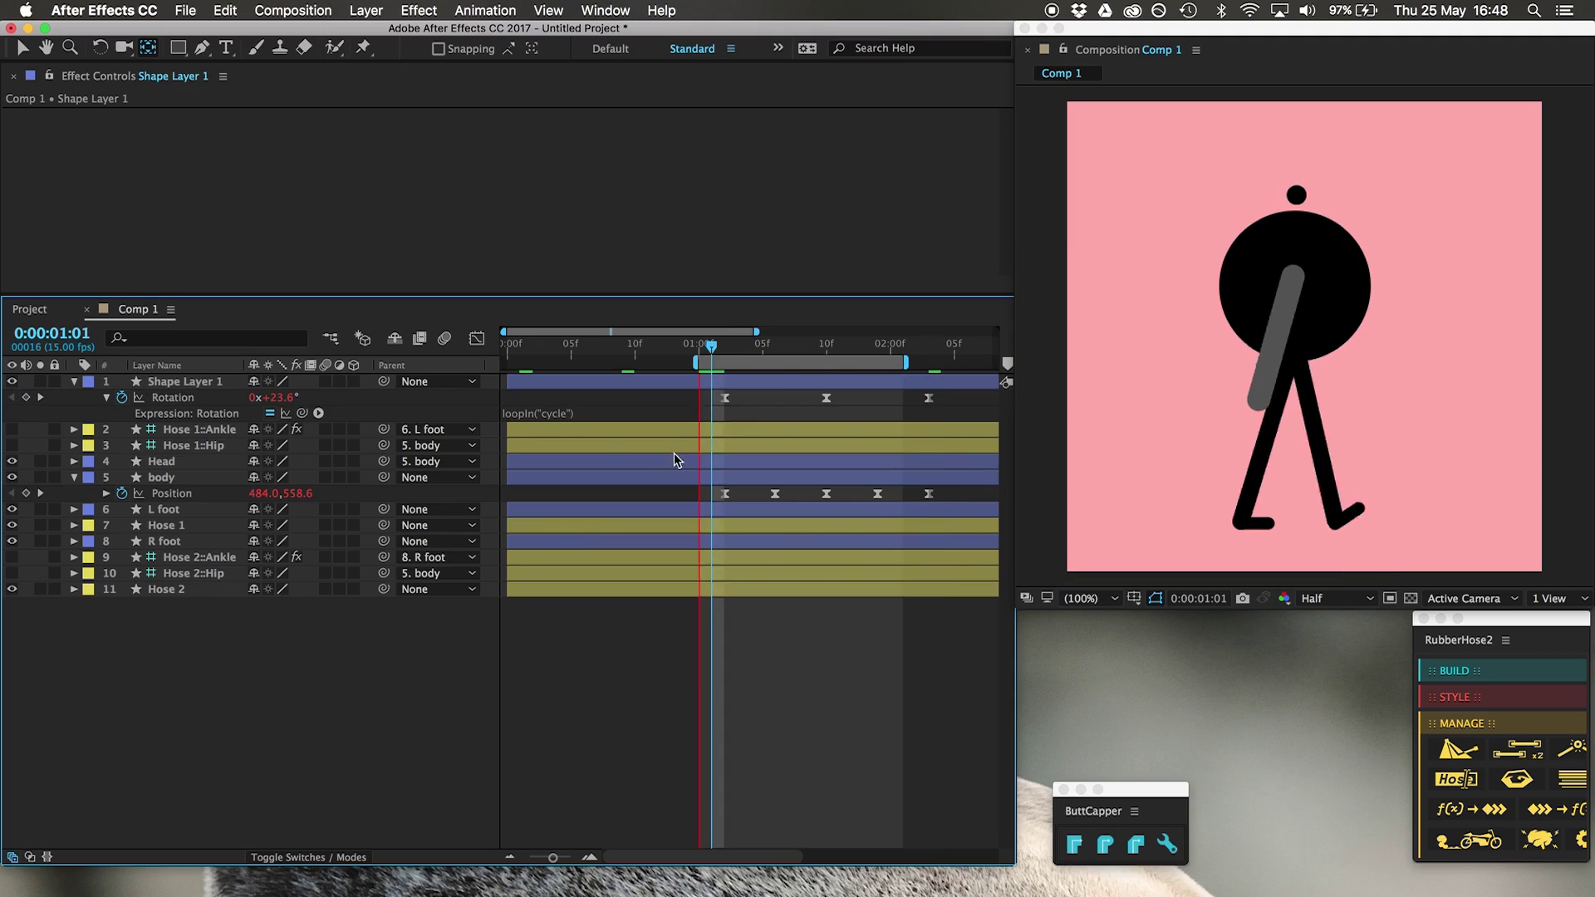
{"action": "left_click", "coordinate": [726, 345]}
{"action": "left_click_drag", "start_coordinate": [382, 384], "coordinate": [162, 477]}
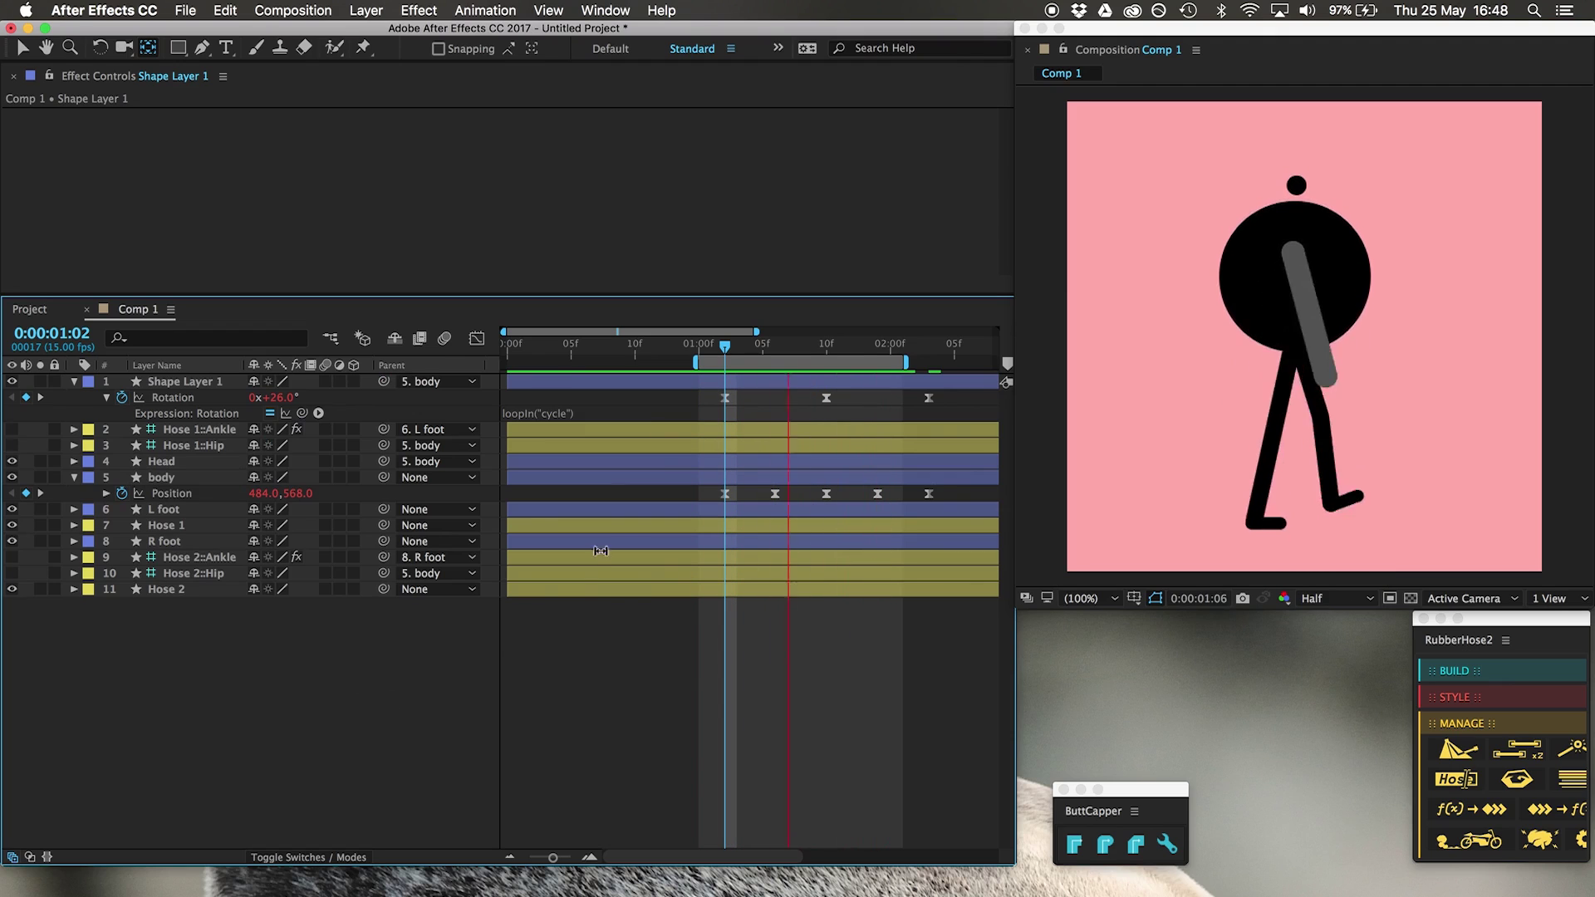
Offset all of Shape Layer 1's Rotation keyframes one frame earlier to start at 0:00:01:01, previewing the arm timing.
{"action": "left_click", "coordinate": [702, 404]}
{"action": "left_click_drag", "start_coordinate": [701, 405], "coordinate": [967, 414]}
{"action": "key", "text": "alt+Right"}
{"action": "key", "text": "alt+Right"}
{"action": "key", "text": "space"}
{"action": "key", "text": "alt+Left"}
{"action": "key", "text": "alt+Left"}
{"action": "key", "text": "alt+Left"}
{"action": "key", "text": "alt+Left"}
{"action": "key", "text": "space"}
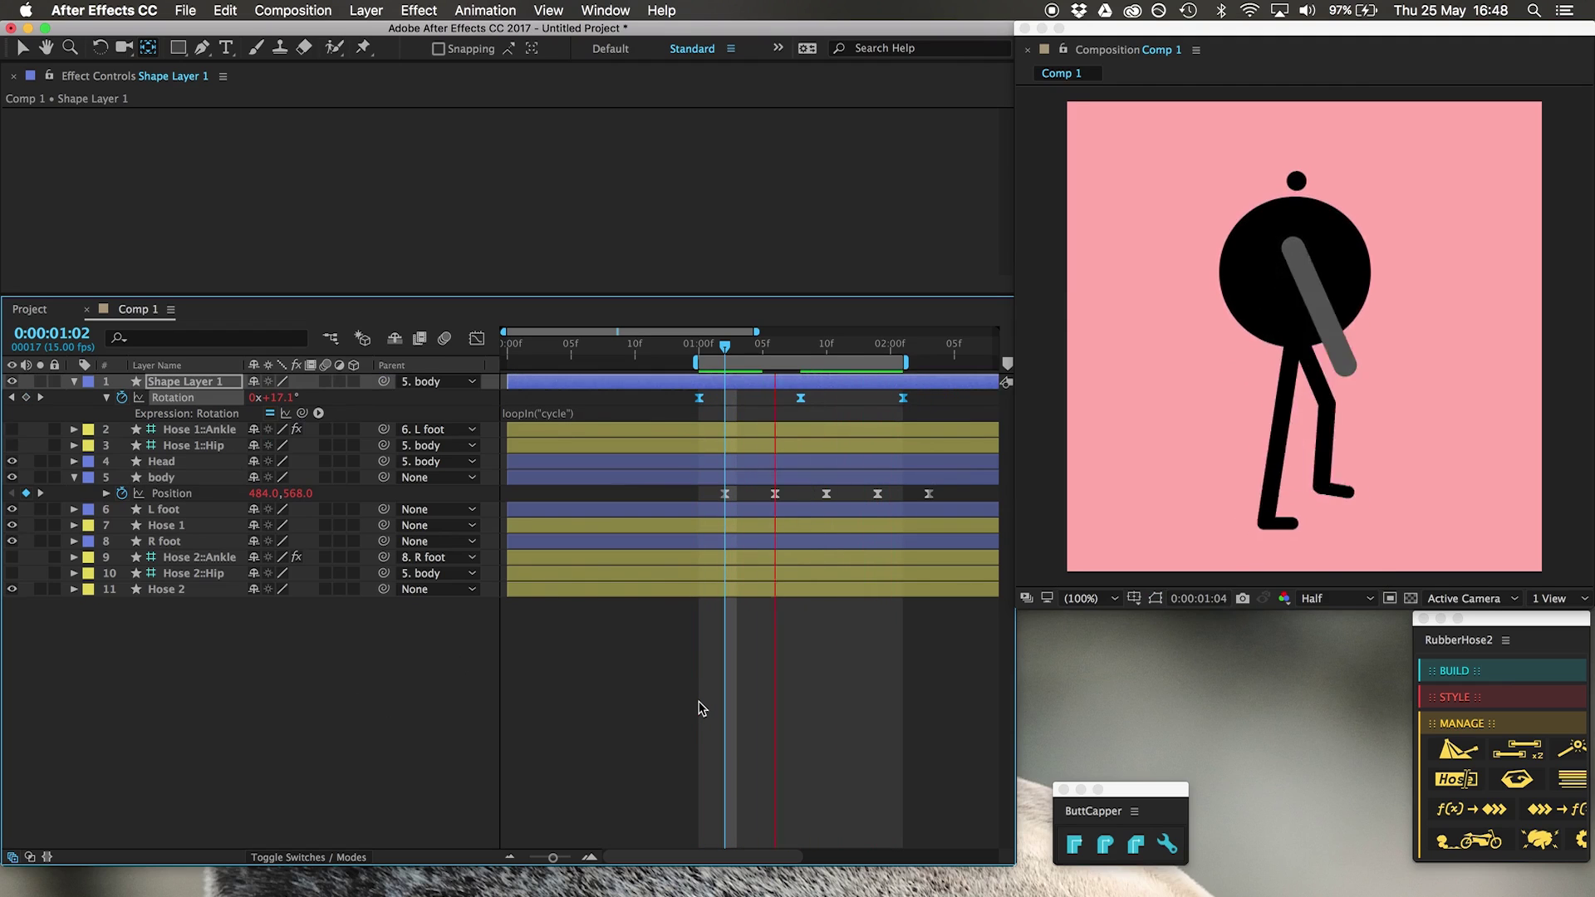
{"action": "key", "text": "alt+Right"}
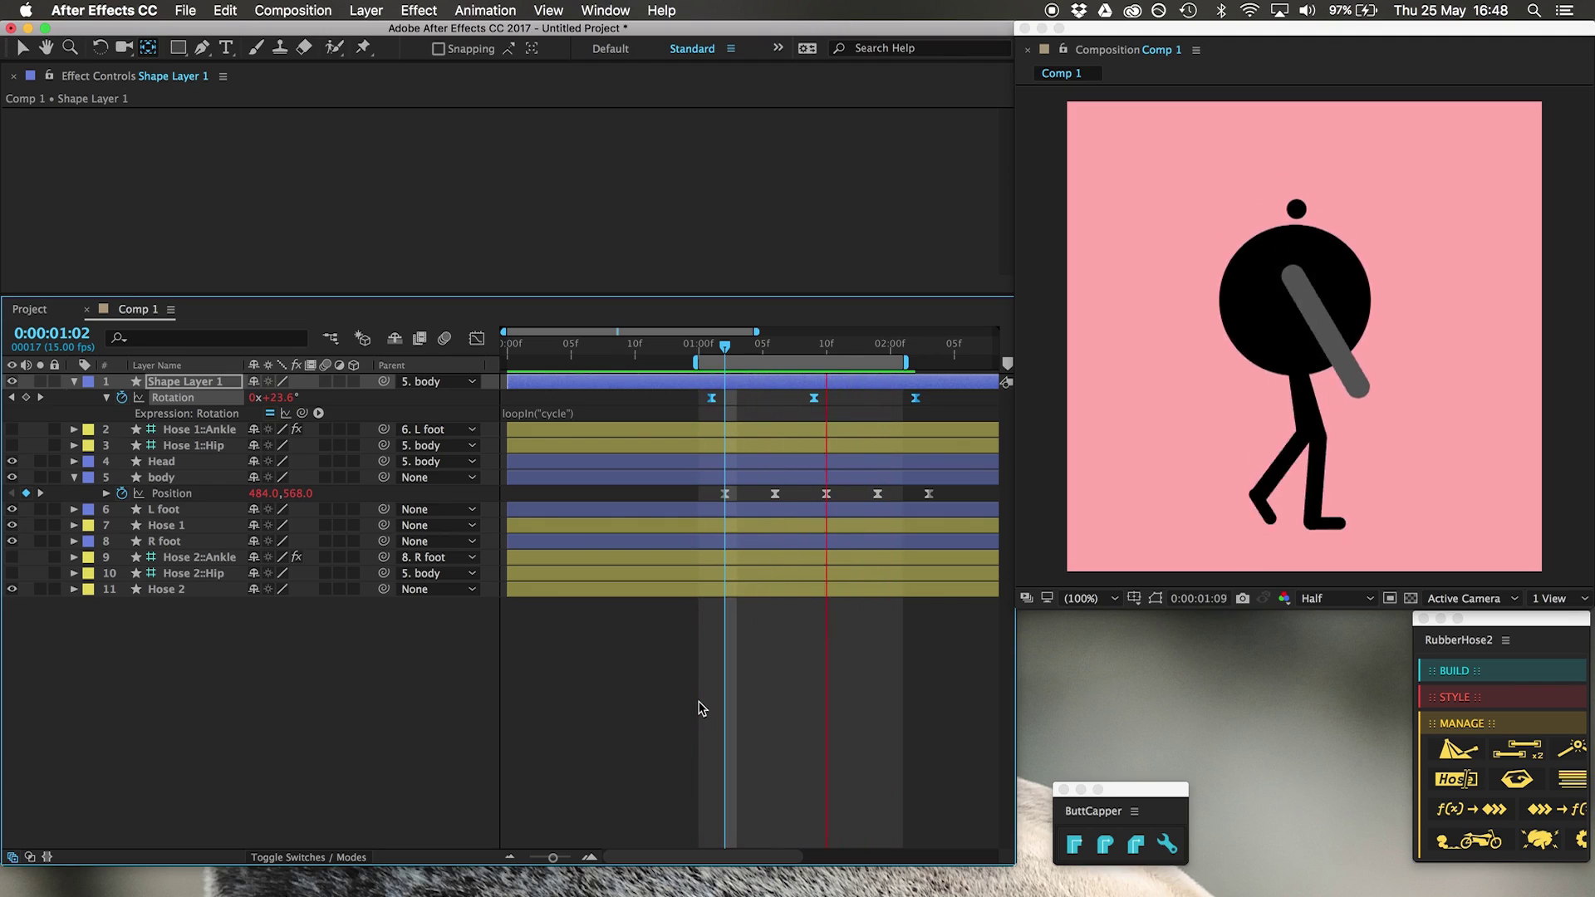
{"action": "key", "text": "space"}
{"action": "left_click", "coordinate": [714, 344]}
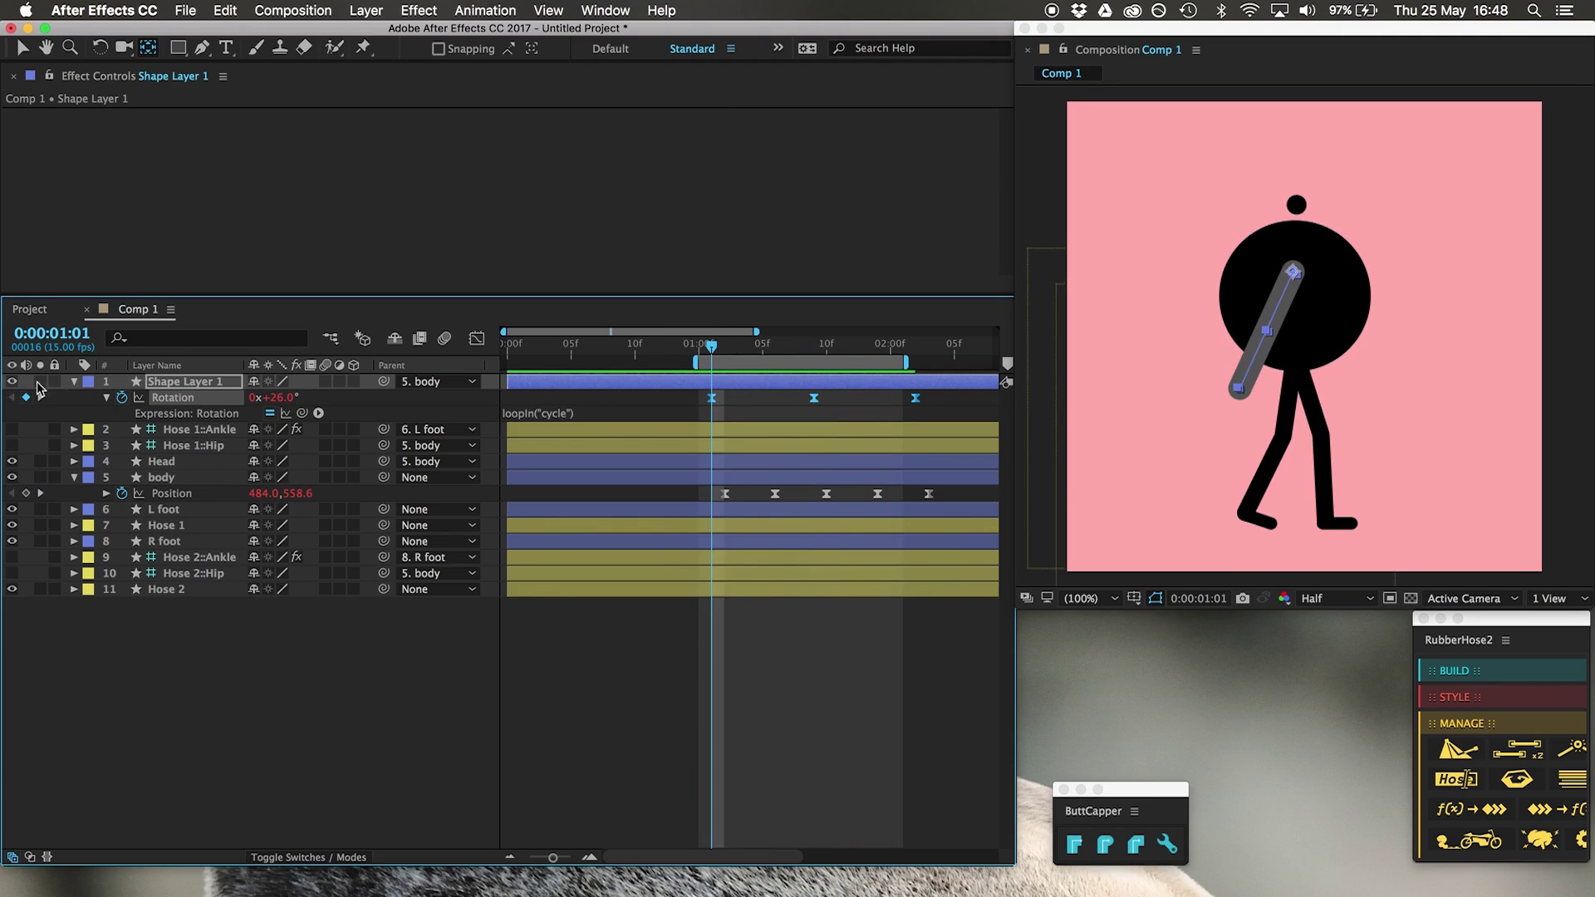
Rename Shape Layer 1 as L arm.
{"action": "key", "text": "Return"}
{"action": "type", "text": "L a"}
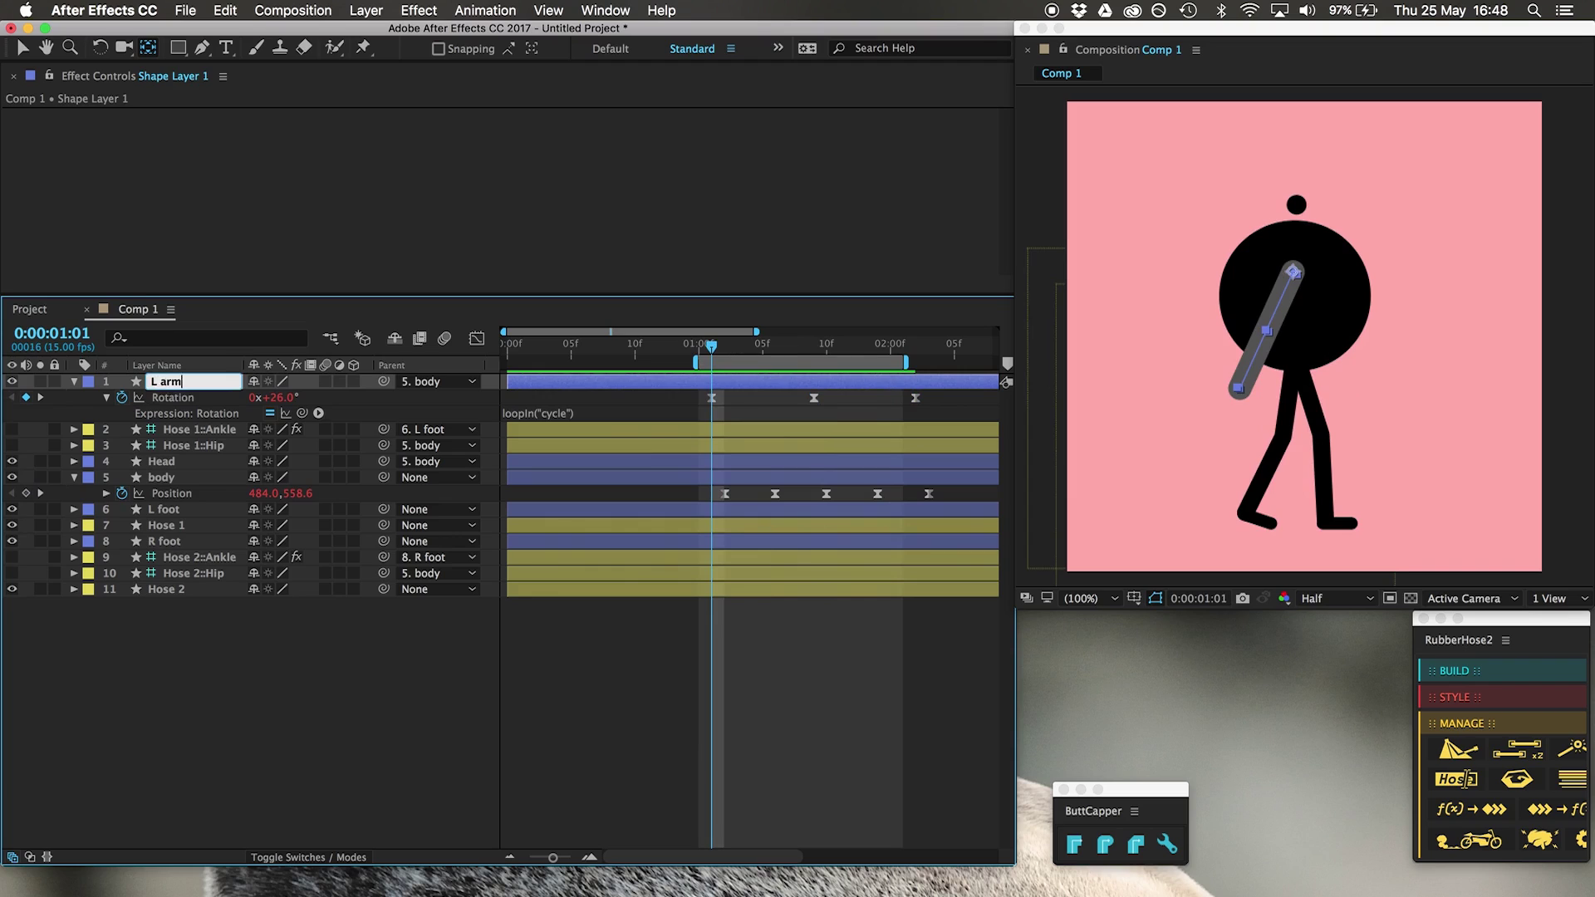
{"action": "type", "text": "rm"}
{"action": "key", "text": "Return"}
Duplicate the L arm layer, move the copy beneath all other layers, and rename it R arm.
{"action": "key", "text": "ctrl+d"}
{"action": "left_click_drag", "start_coordinate": [166, 381], "coordinate": [182, 677]}
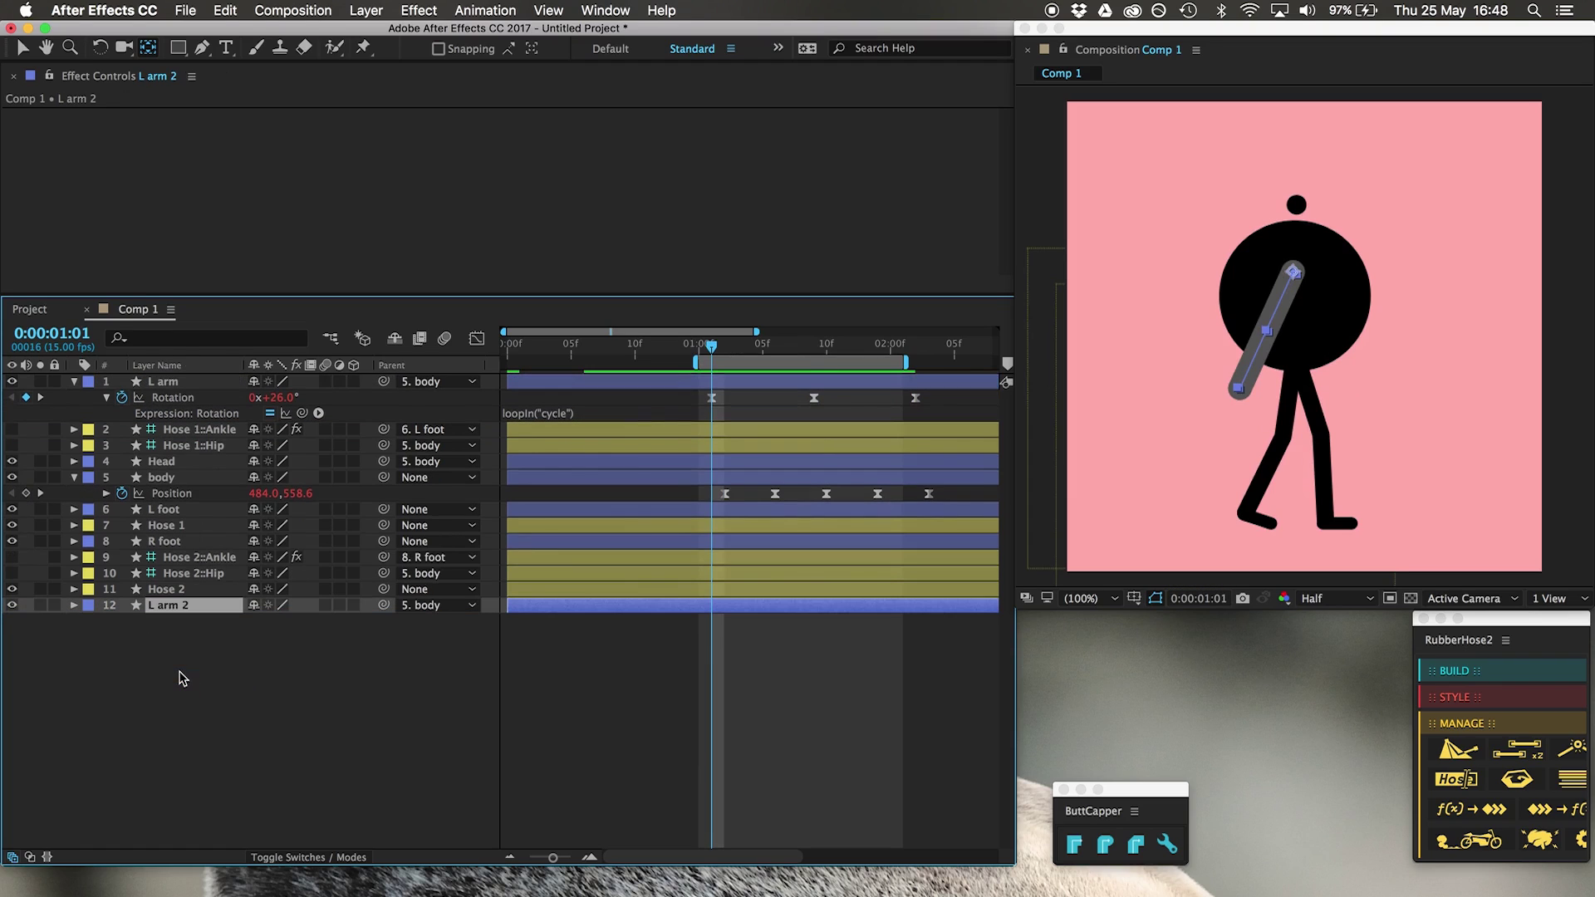
{"action": "key", "text": "Return"}
{"action": "type", "text": "R arm"}
{"action": "key", "text": "Return"}
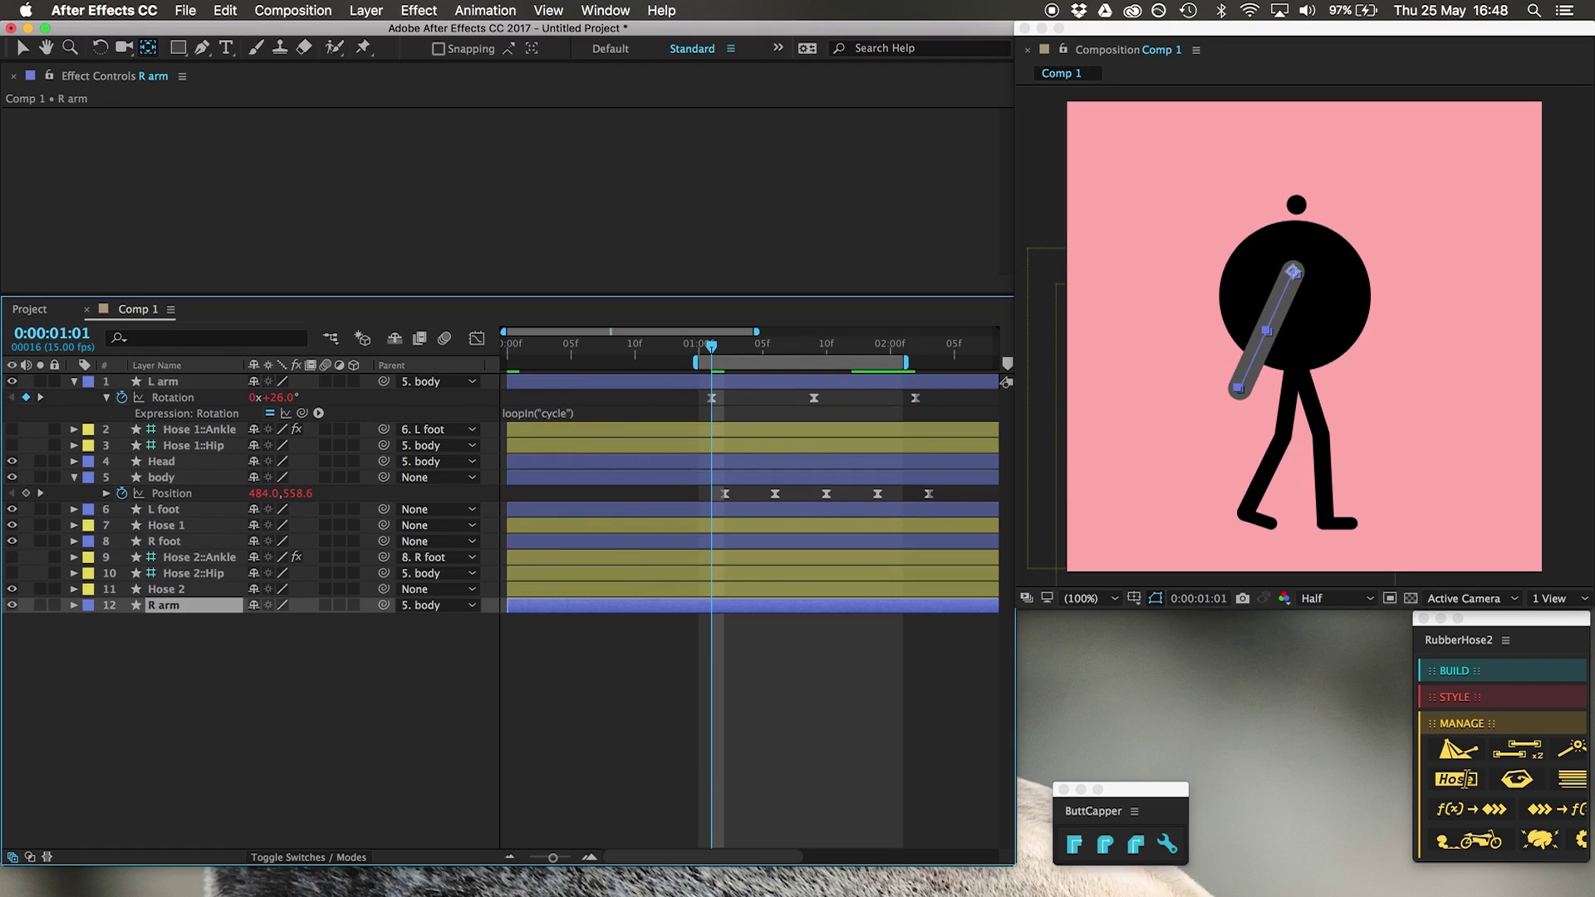
Shift all of R arm's Rotation keyframes earlier so the middle keyframe sits at 0:00:01:01.
{"action": "key", "text": "u"}
{"action": "left_click_drag", "start_coordinate": [933, 636], "coordinate": [665, 597]}
{"action": "left_click", "coordinate": [816, 622]}
{"action": "left_click_drag", "start_coordinate": [814, 623], "coordinate": [712, 629]}
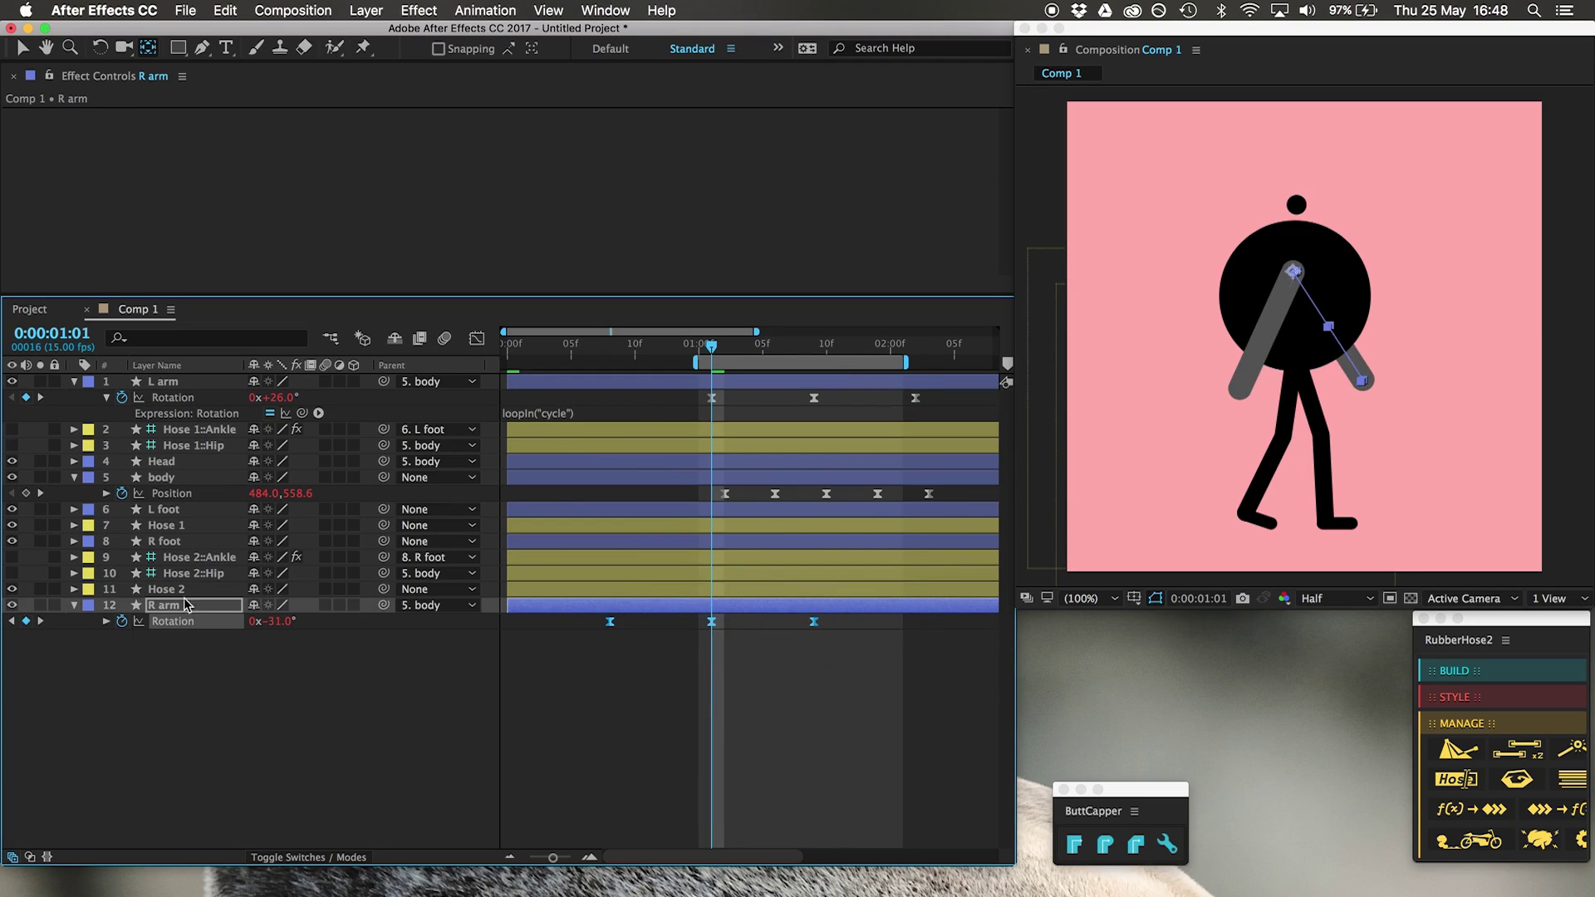
Change R arm's Rotation expression to loopOut("cycle"), preview the walk with both arms, and collapse the layers' keyframed properties.
{"action": "left_click", "coordinate": [107, 621]}
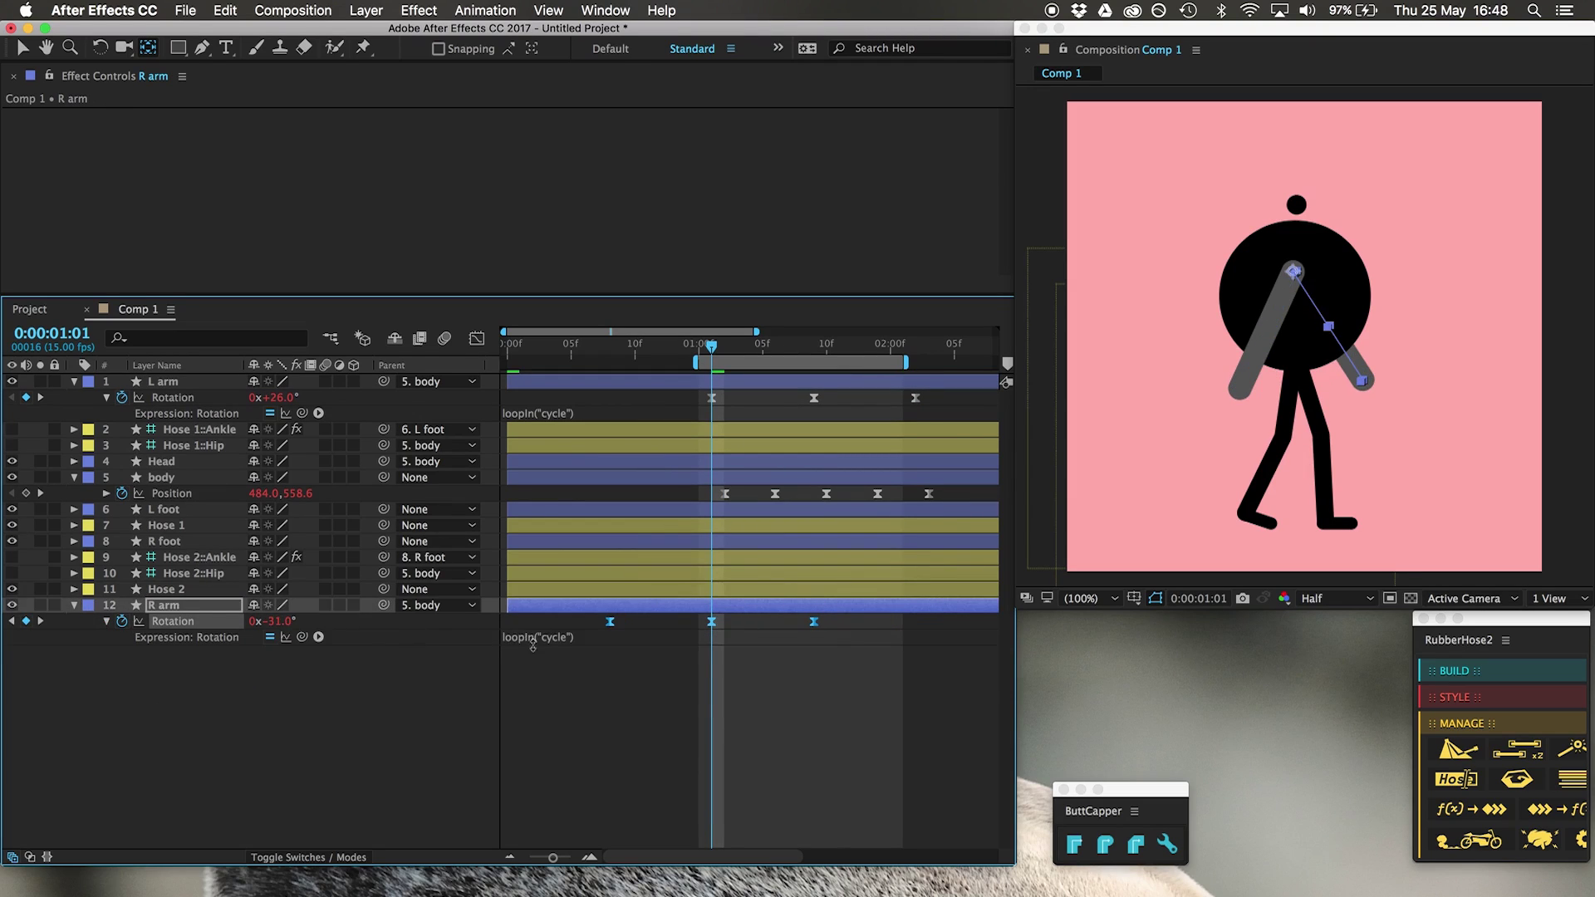
{"action": "left_click", "coordinate": [532, 639]}
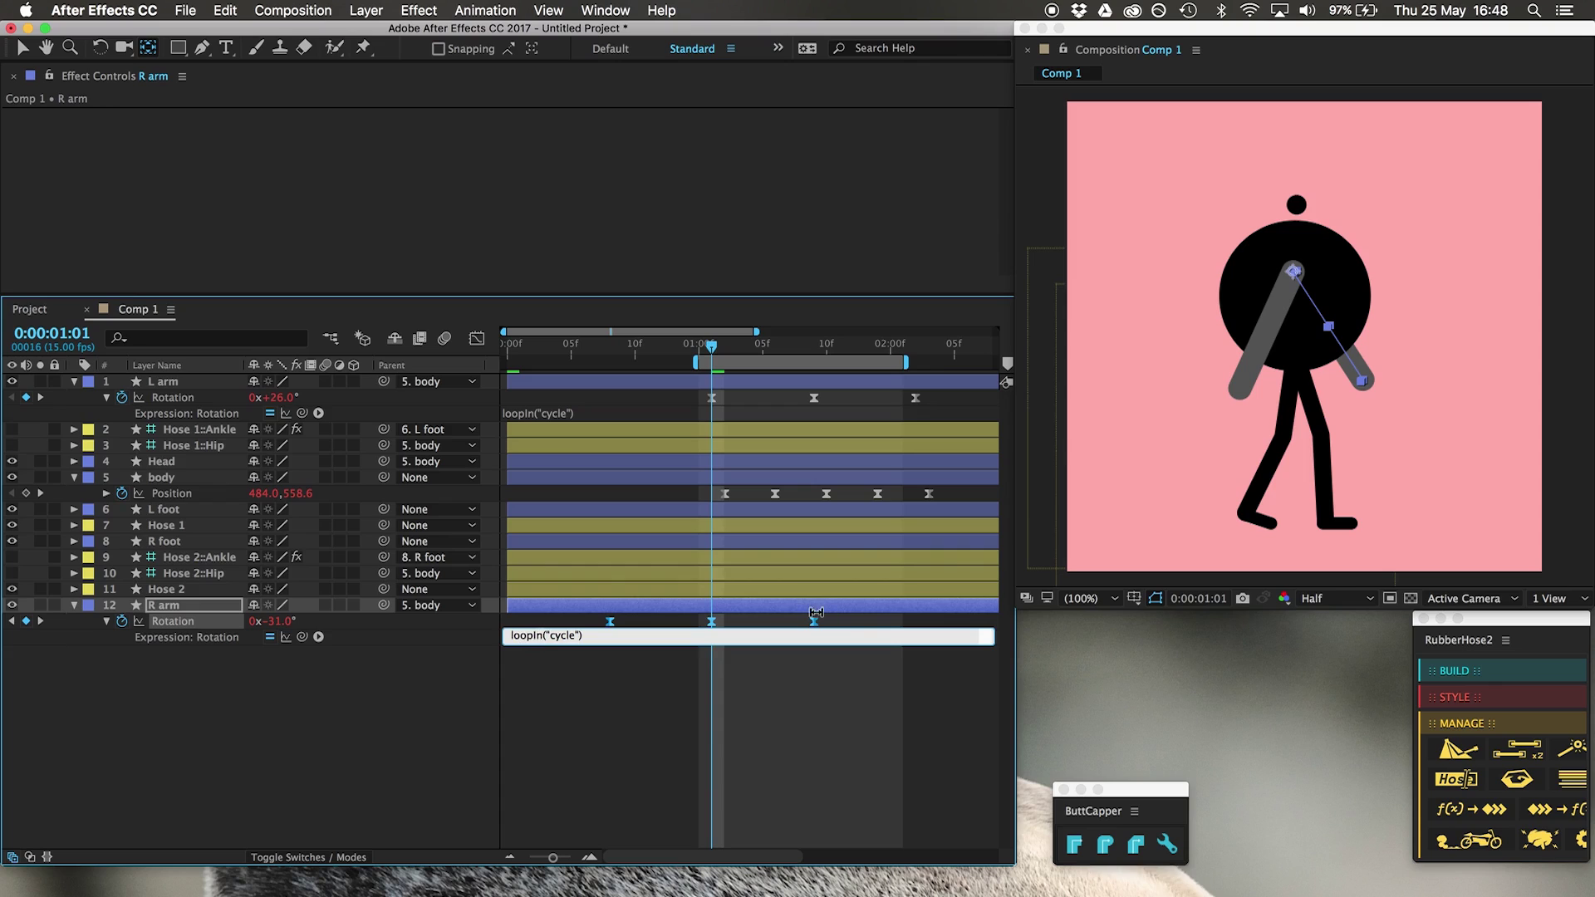
{"action": "key", "text": "BackSpace"}
{"action": "key", "text": "BackSpace"}
{"action": "type", "text": "Out"}
{"action": "left_click", "coordinate": [615, 700]}
{"action": "key", "text": "space"}
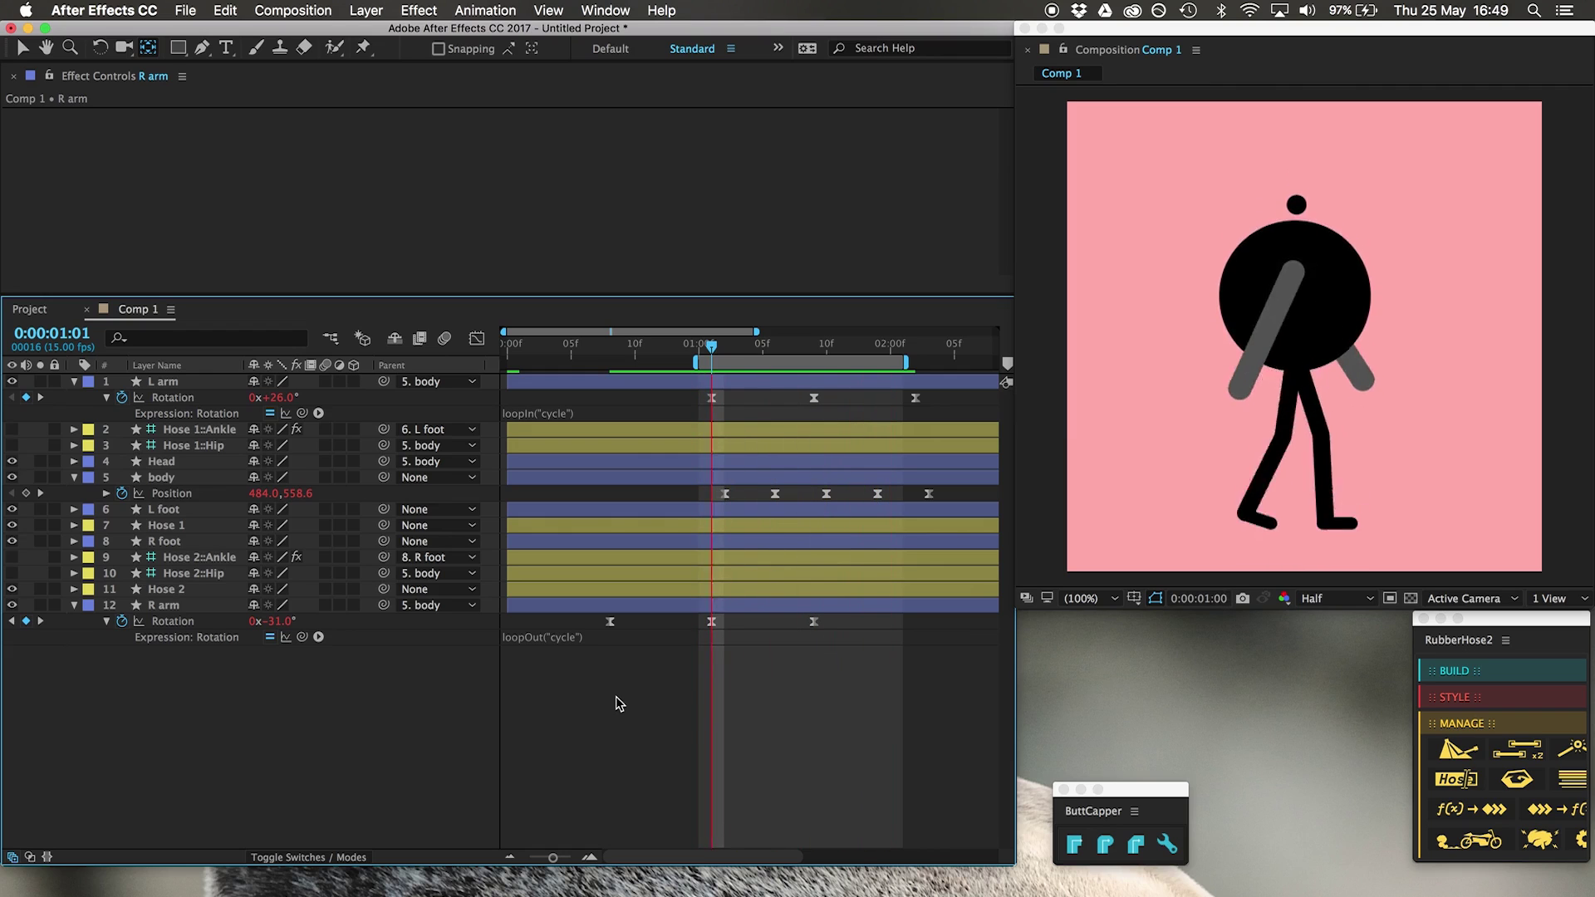
{"action": "key", "text": "u"}
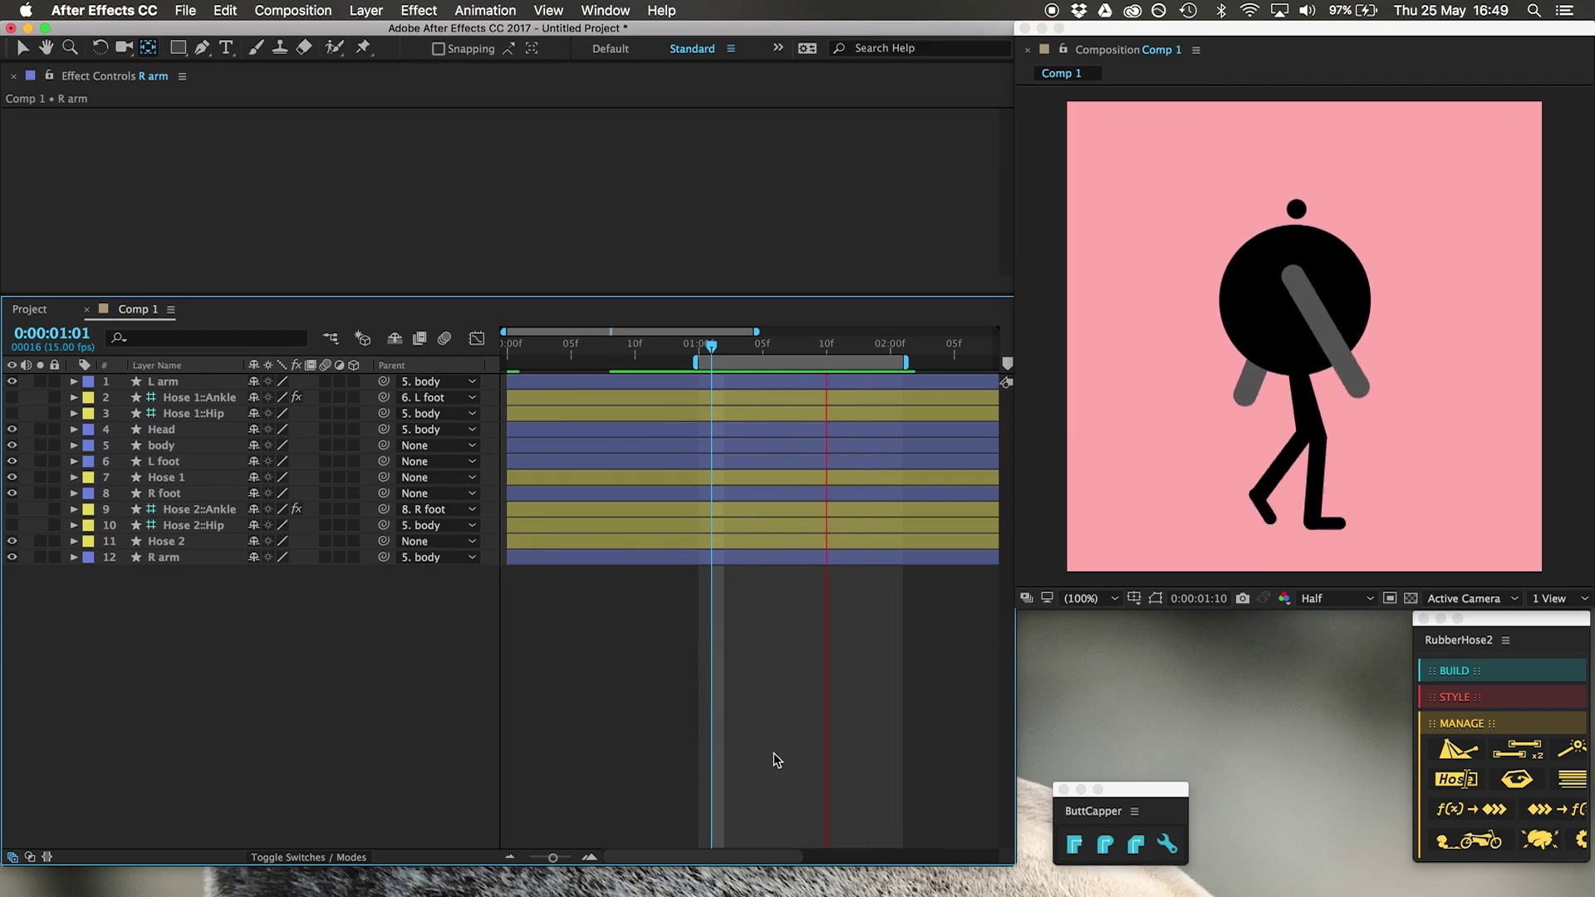